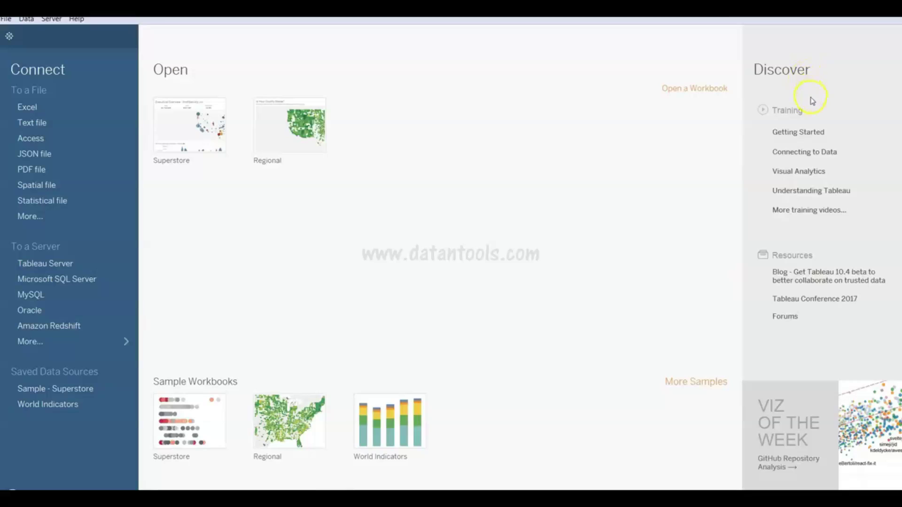
# - Look over the training topics, resources and Viz of the Week in the Discover section of the start page
pyautogui.moveTo(804, 135)
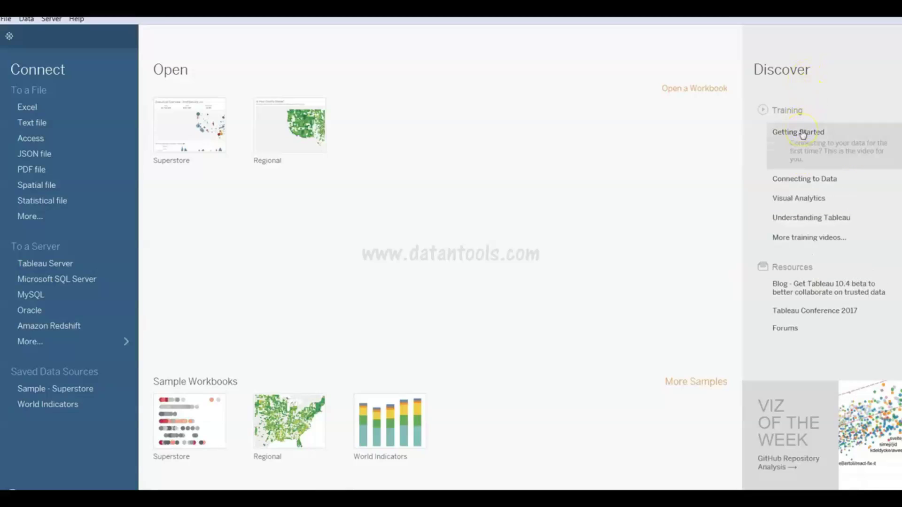
pyautogui.moveTo(816, 182)
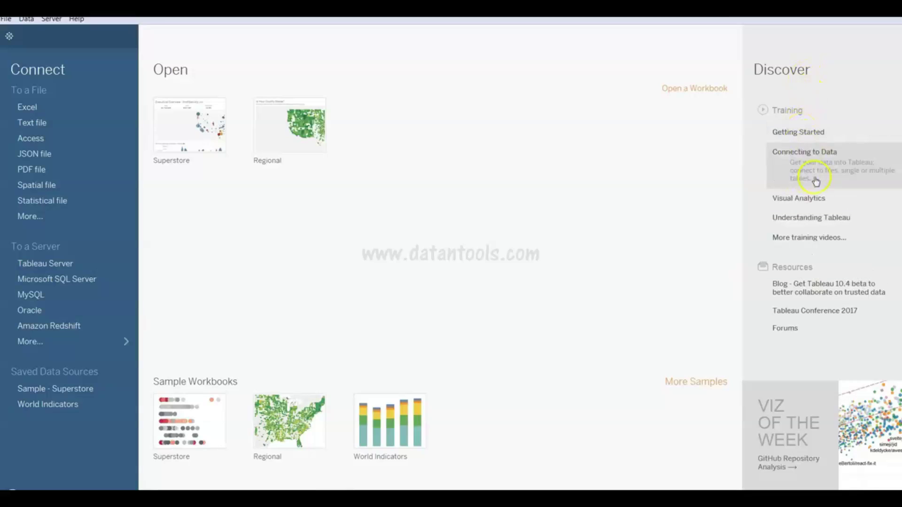
pyautogui.moveTo(824, 200)
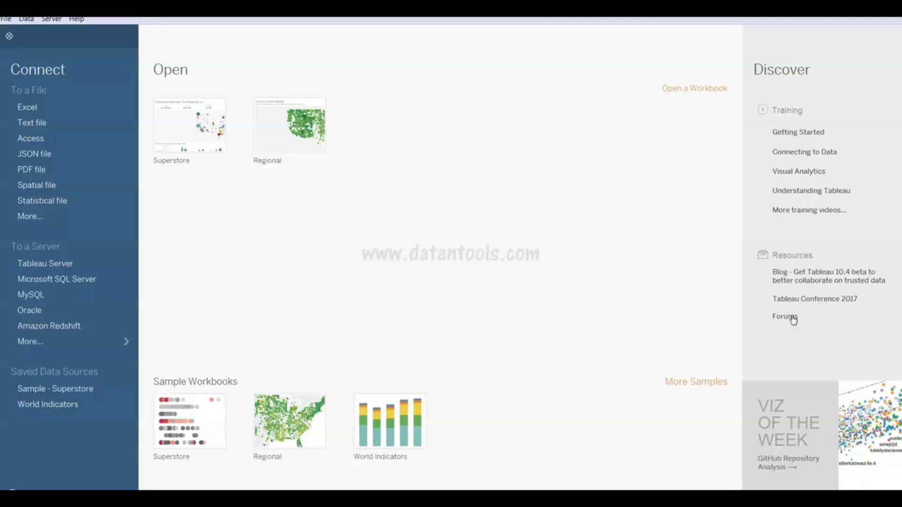
pyautogui.click(789, 436)
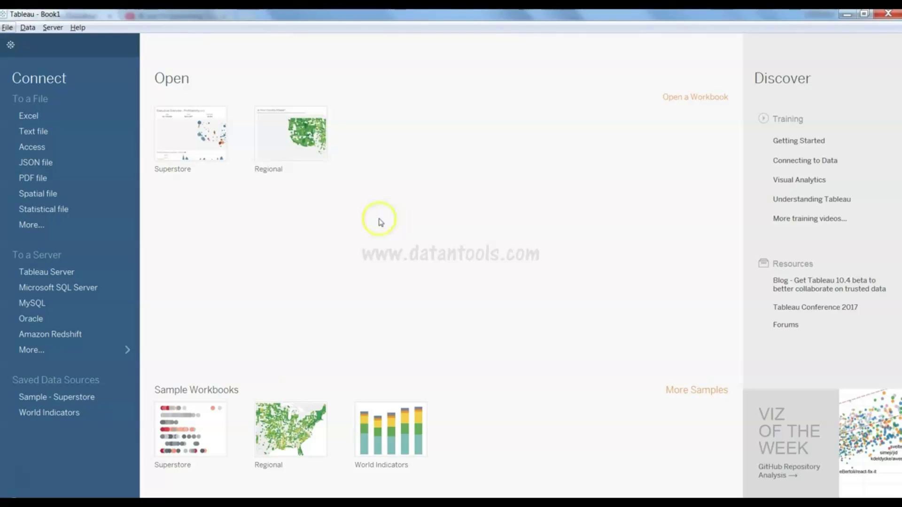
# - Check which file types the Excel connection accepts and close the file dialog without opening a file
pyautogui.click(75, 117)
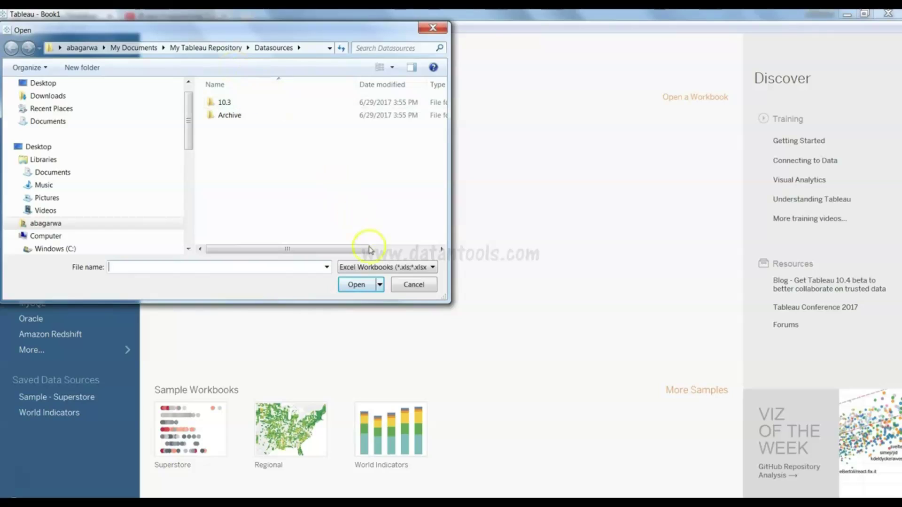
pyautogui.click(380, 266)
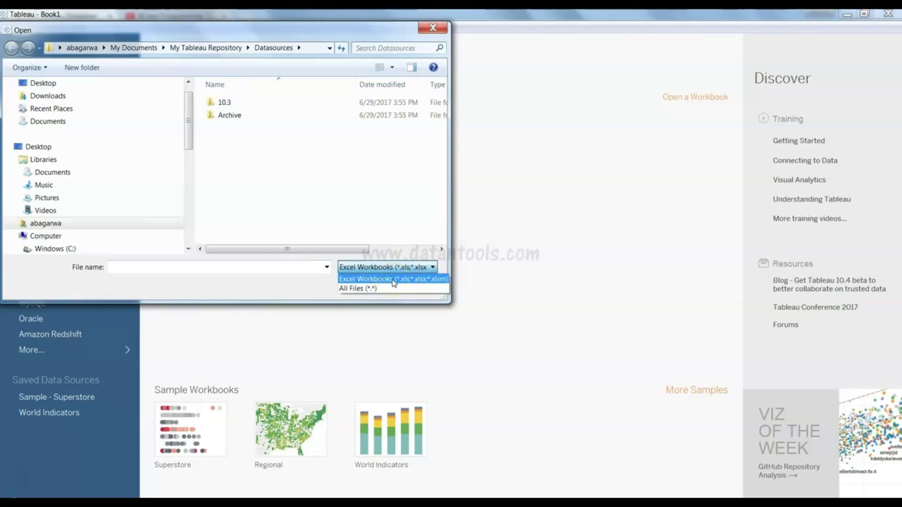
pyautogui.click(314, 190)
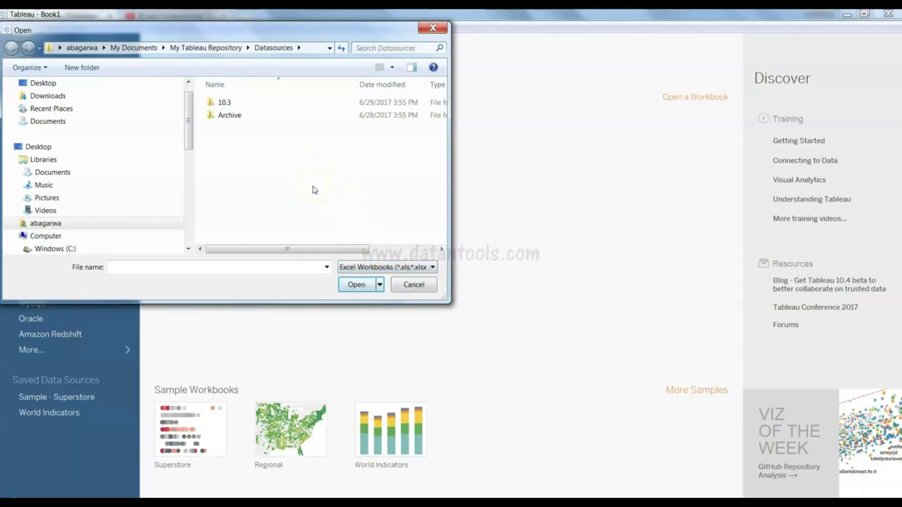
pyautogui.click(433, 29)
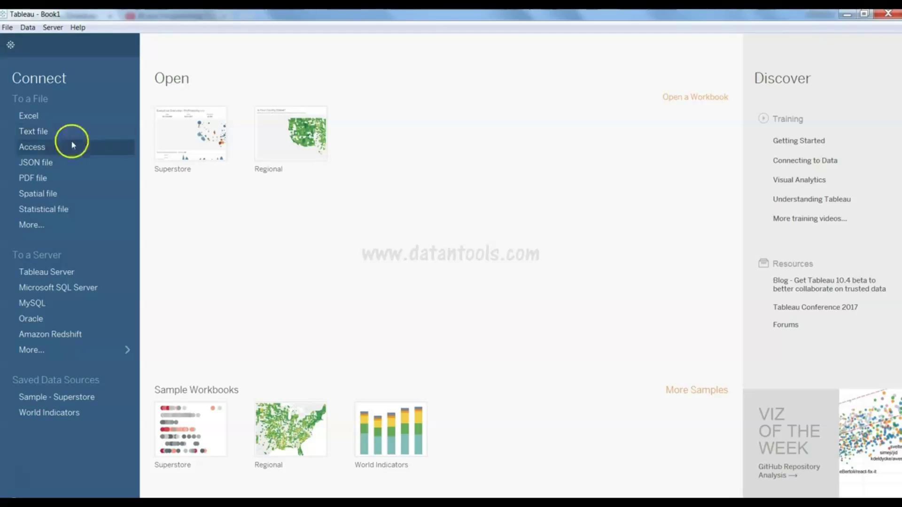
# - Preview the Text file and Access connection dialogs, closing each one without connecting
pyautogui.click(75, 134)
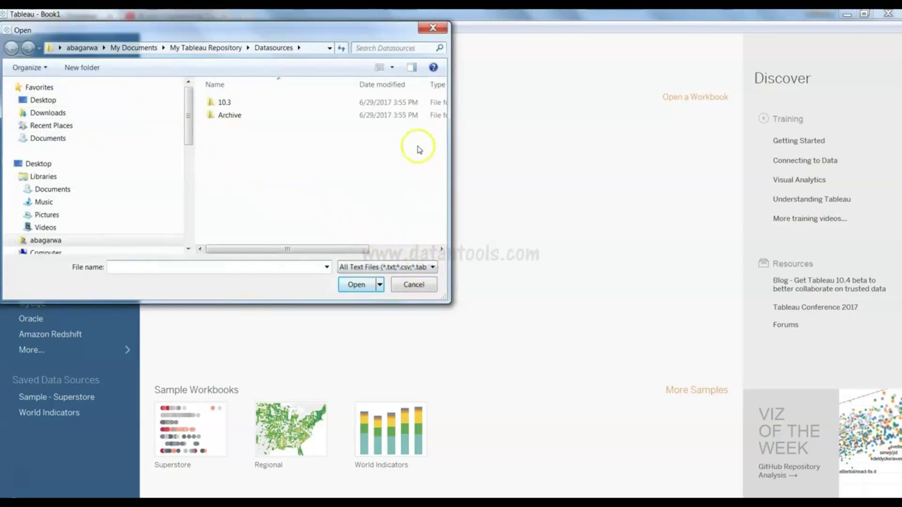
pyautogui.click(433, 29)
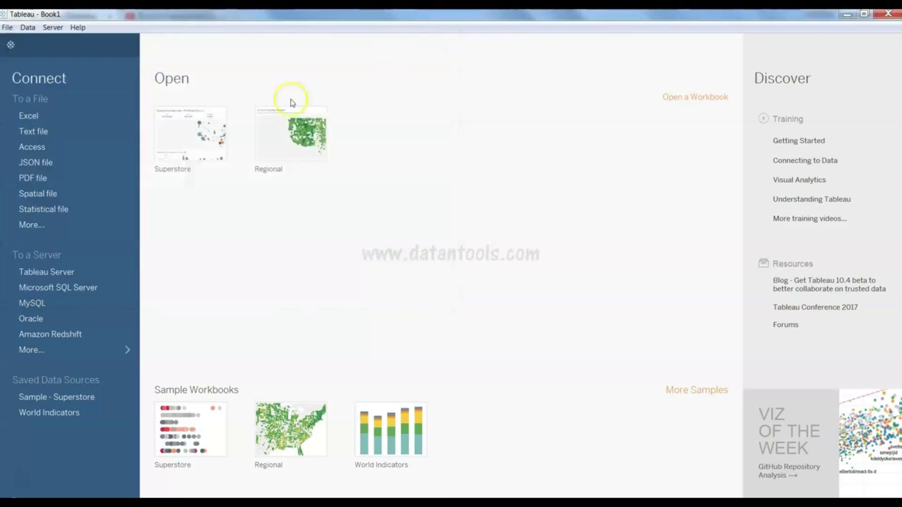
pyautogui.click(103, 153)
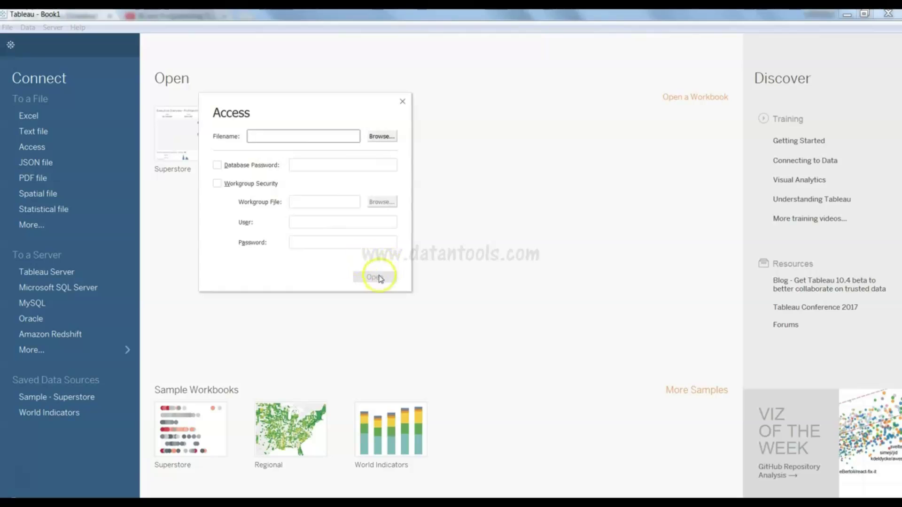
pyautogui.click(403, 104)
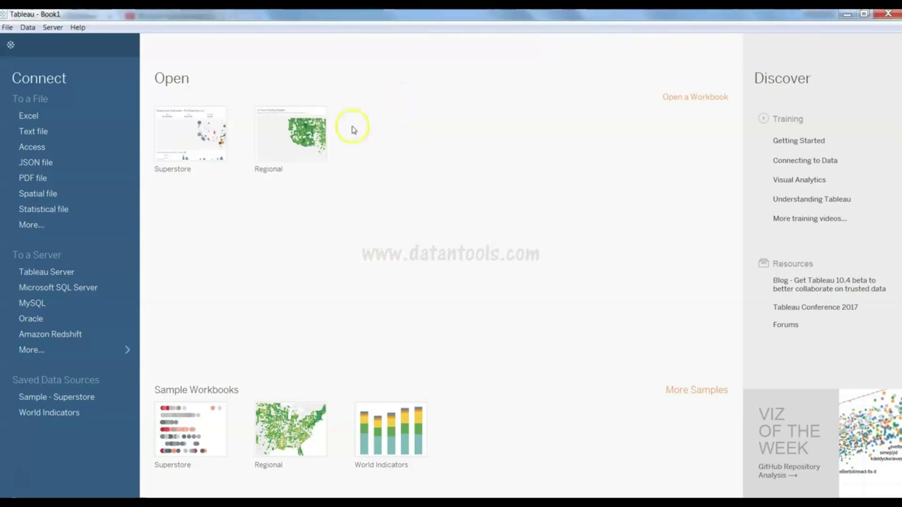
# - Check the supported formats for additional file connections and close the file dialog without opening a file
pyautogui.click(90, 182)
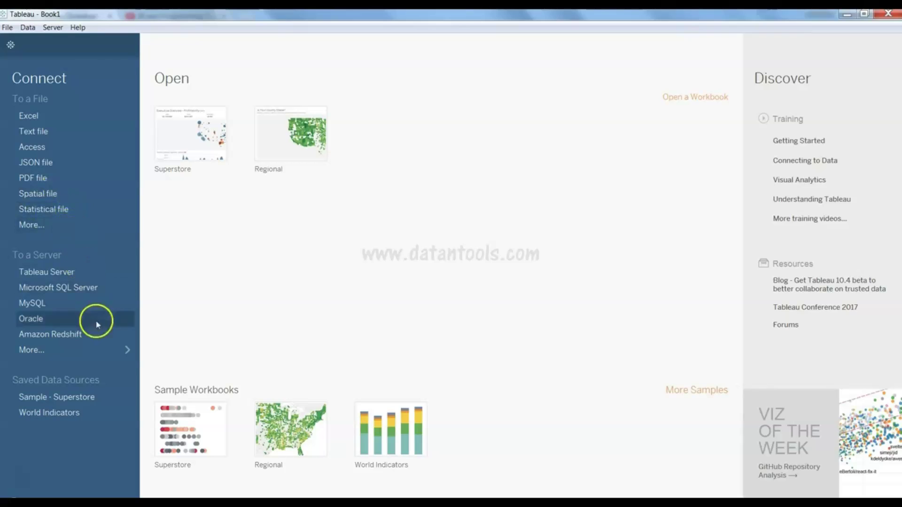
pyautogui.click(86, 228)
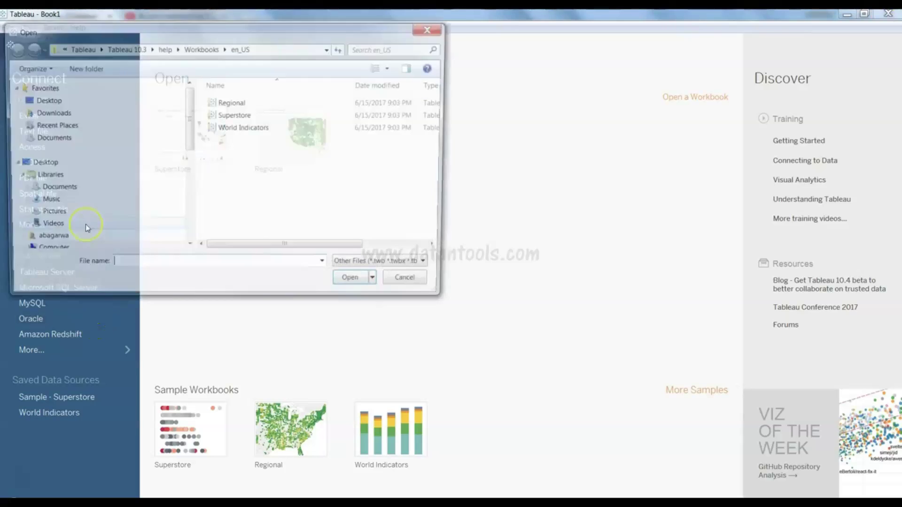
pyautogui.click(374, 267)
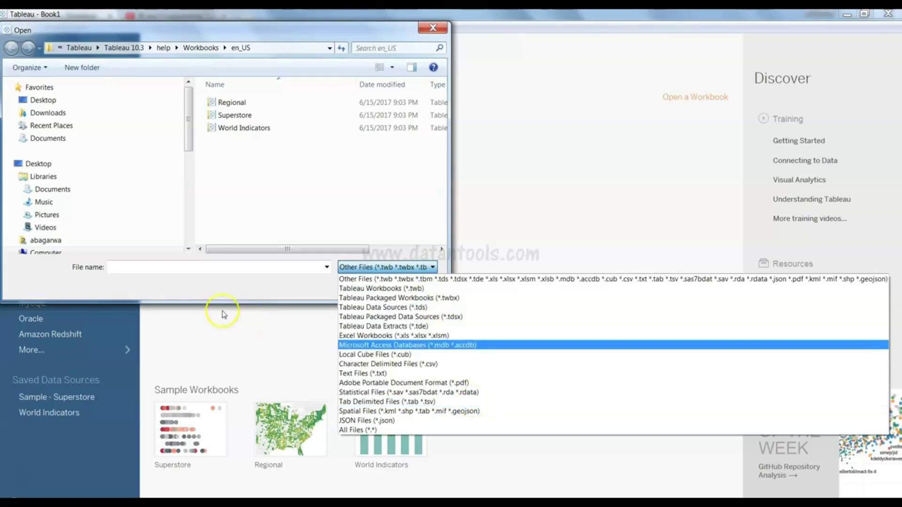
pyautogui.click(433, 19)
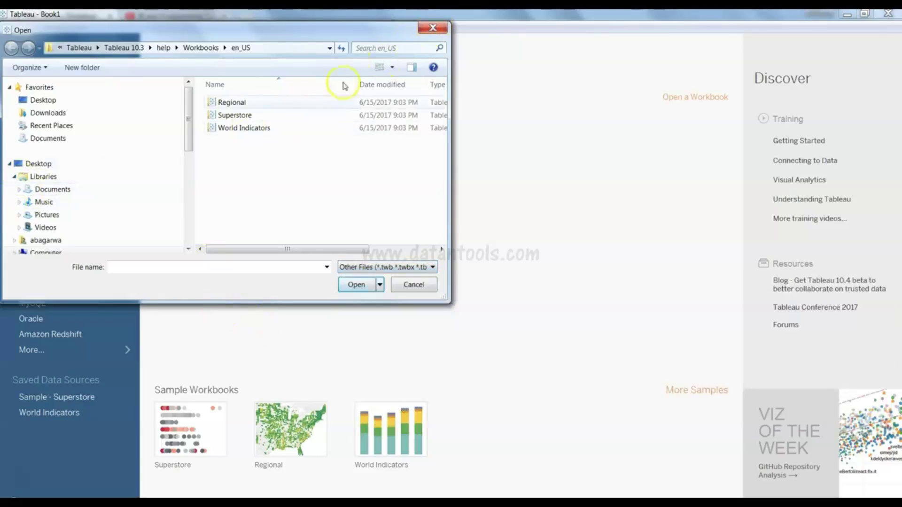
pyautogui.click(423, 29)
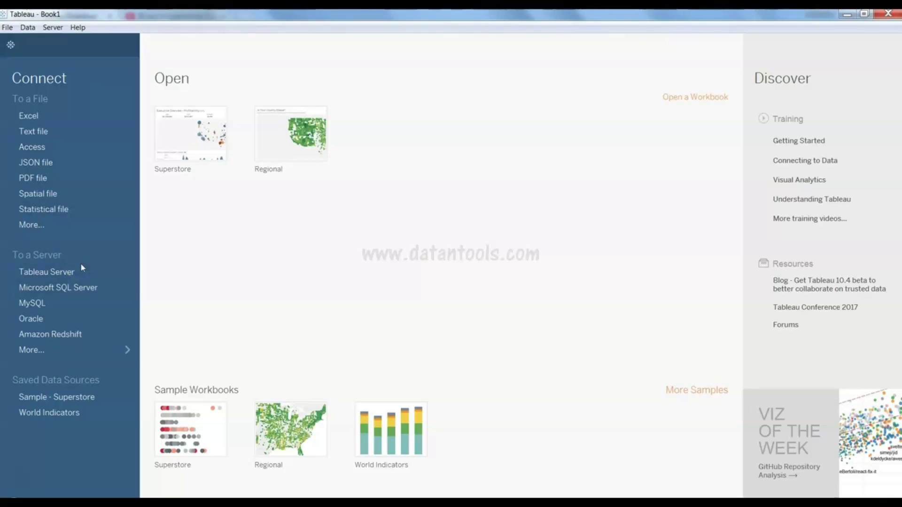
# - Display the full list of server connectors and review the available data sources
pyautogui.click(40, 321)
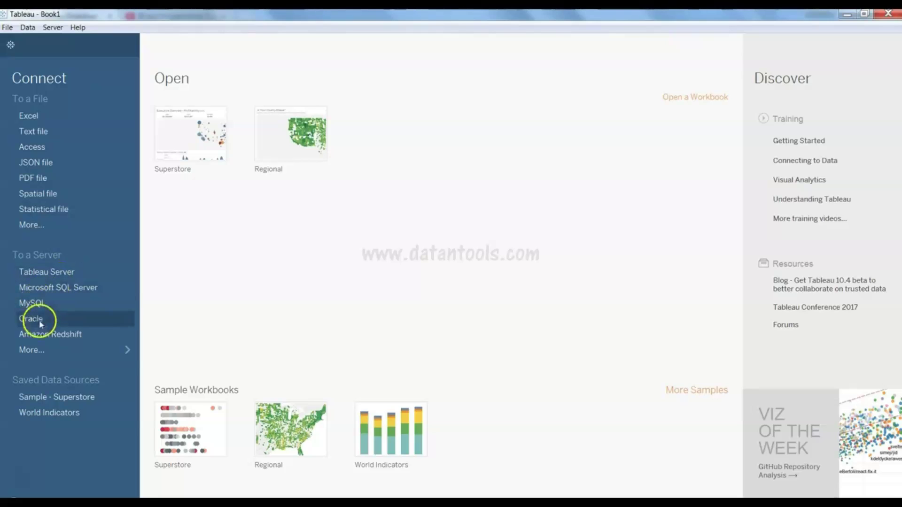
pyautogui.click(80, 336)
pyautogui.click(120, 348)
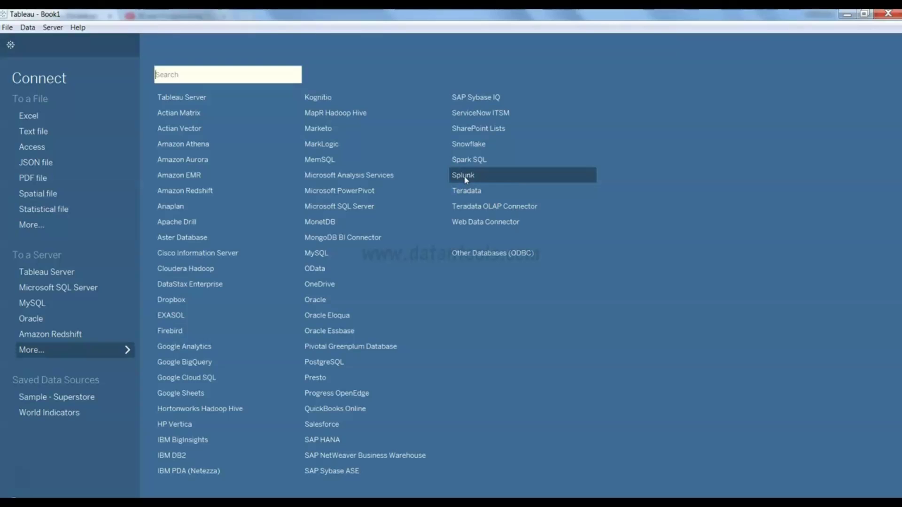
pyautogui.click(457, 371)
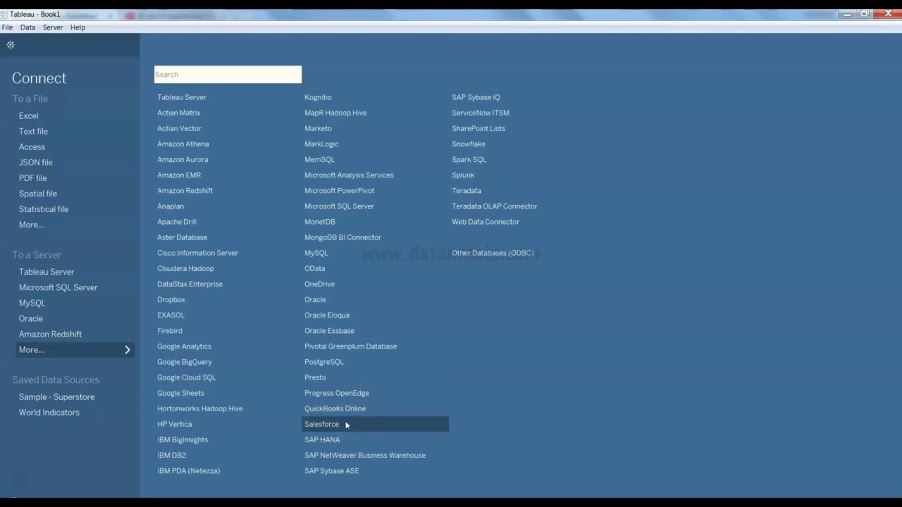
# - View the Salesforce connector's sign-in window and close it without logging in
pyautogui.click(390, 424)
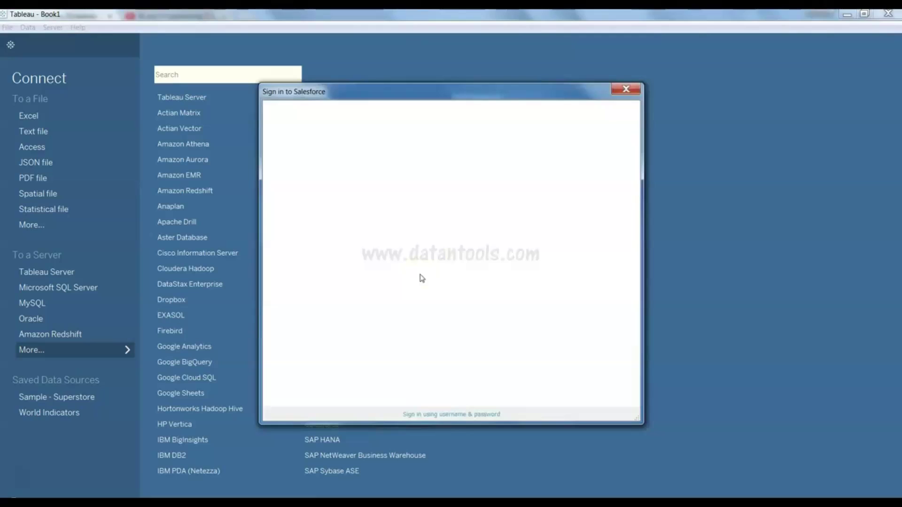
pyautogui.click(433, 207)
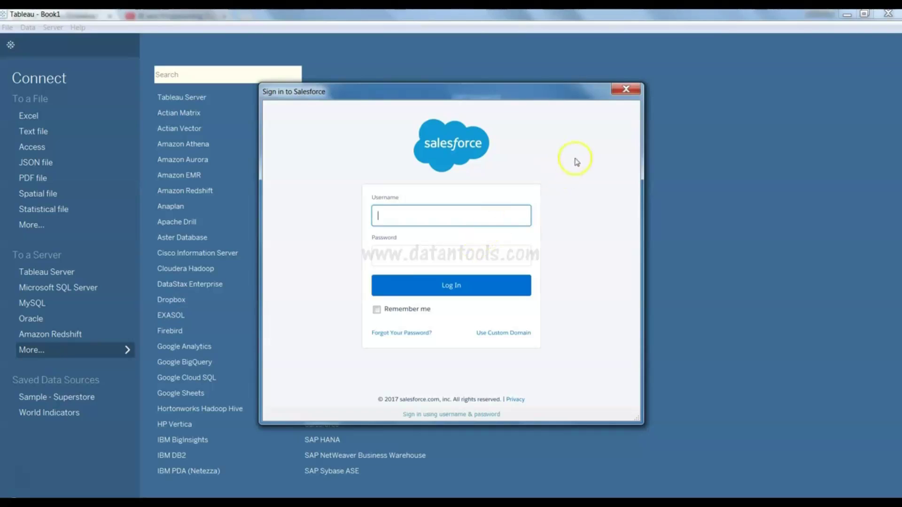
pyautogui.click(625, 90)
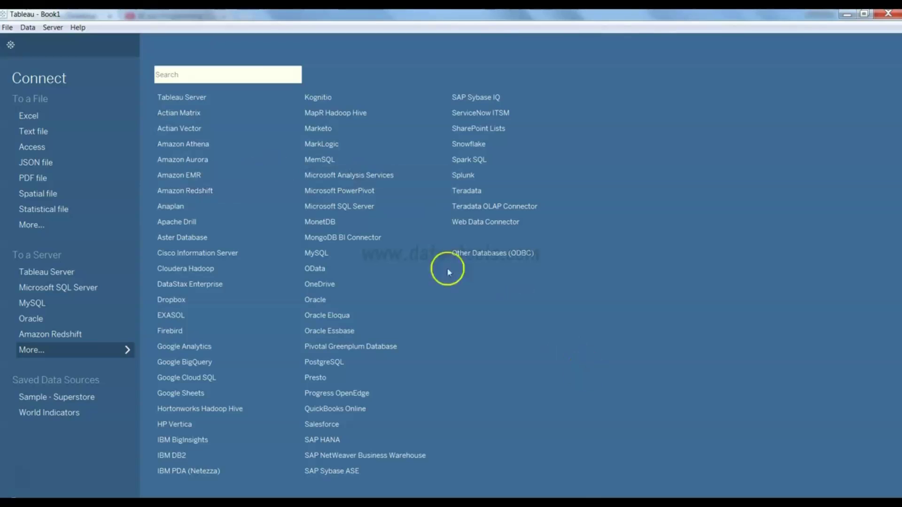
# - View the blank worksheet and open the Superstore sample workbook from the start page
pyautogui.click(23, 46)
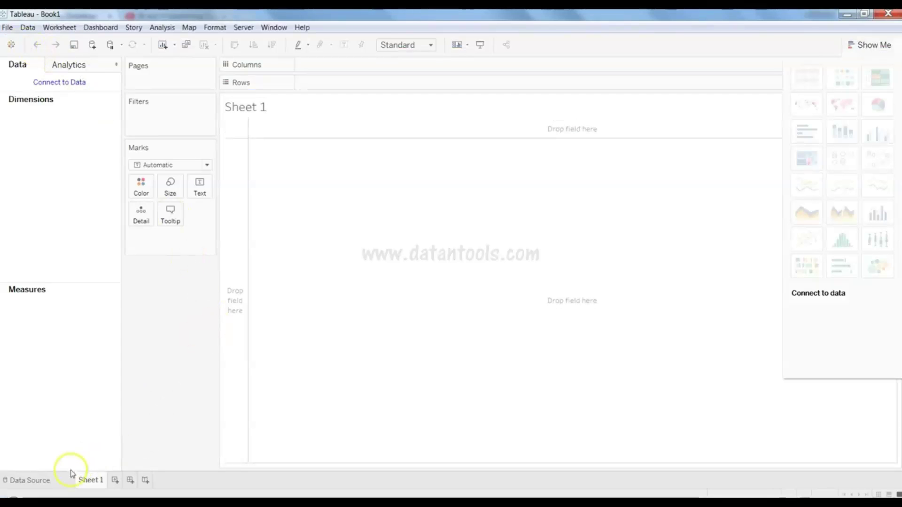
pyautogui.click(55, 479)
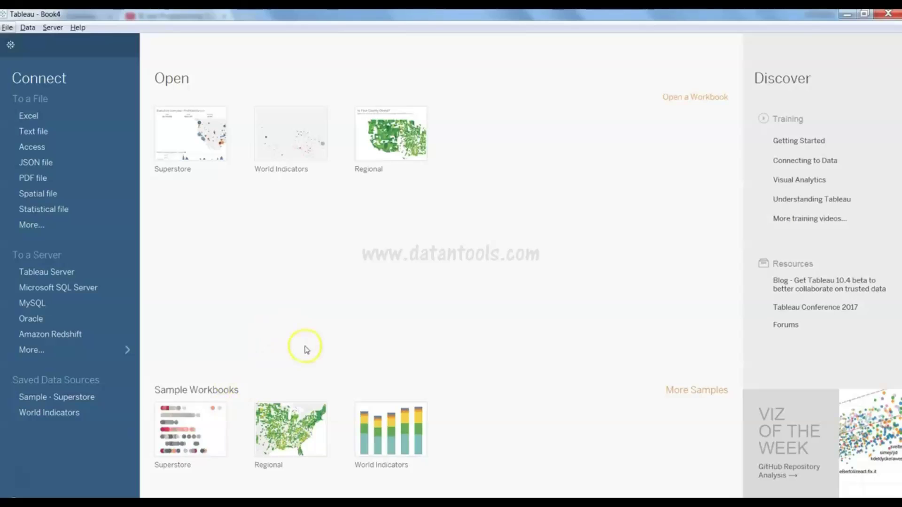
pyautogui.click(218, 409)
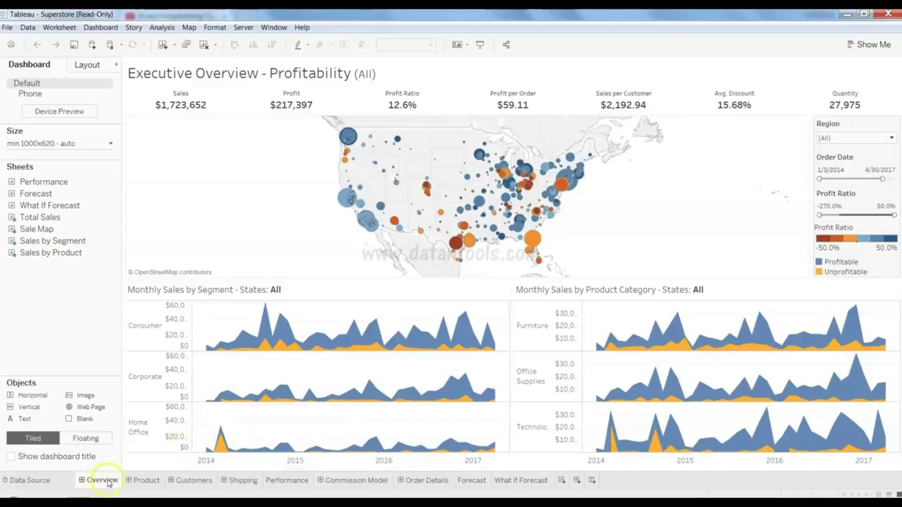
# - View the Product and Customers dashboards of the Superstore workbook and check the options for adding new sheets
pyautogui.click(137, 481)
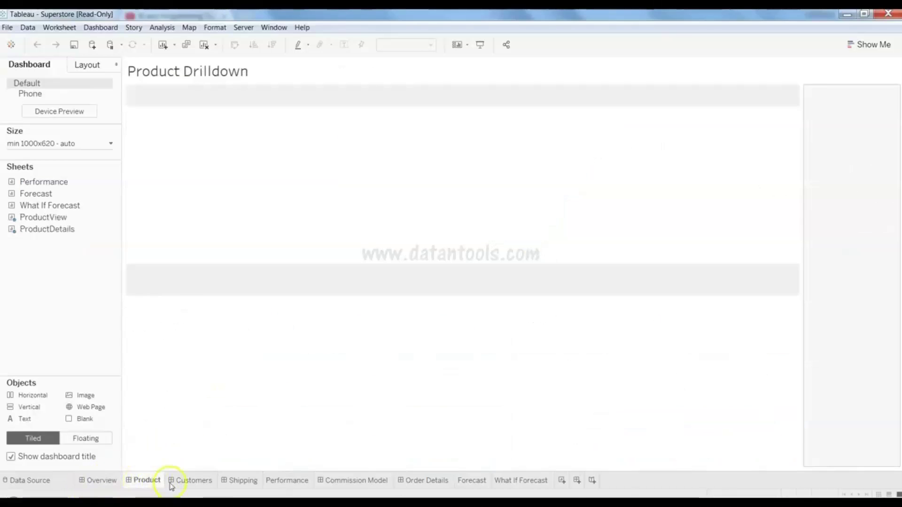
pyautogui.click(179, 484)
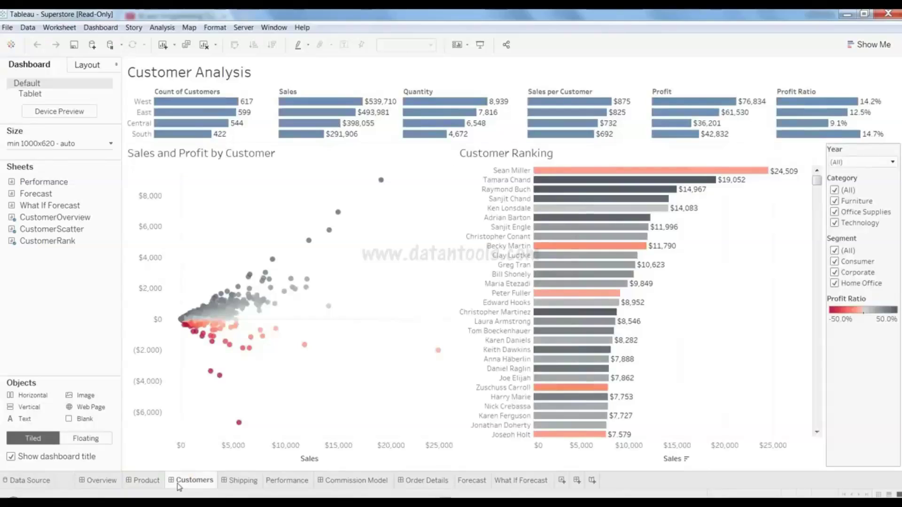
pyautogui.moveTo(291, 486)
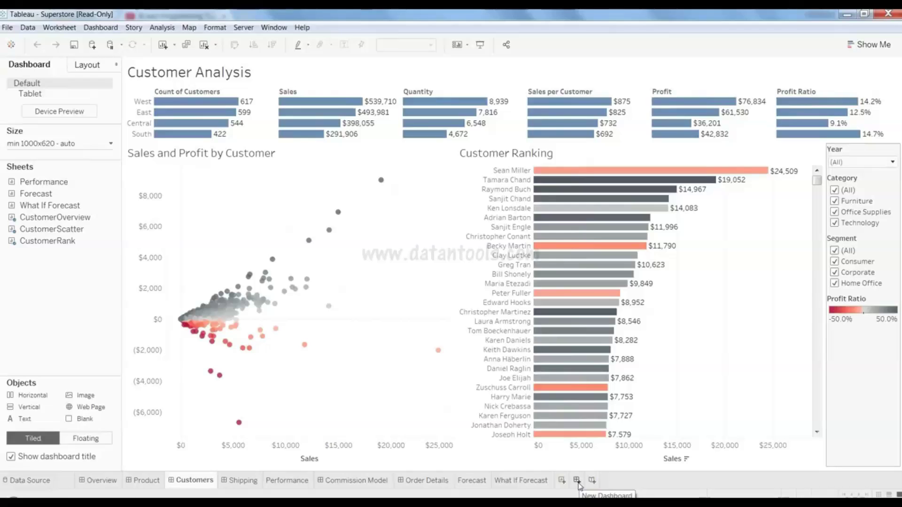
pyautogui.click(202, 484)
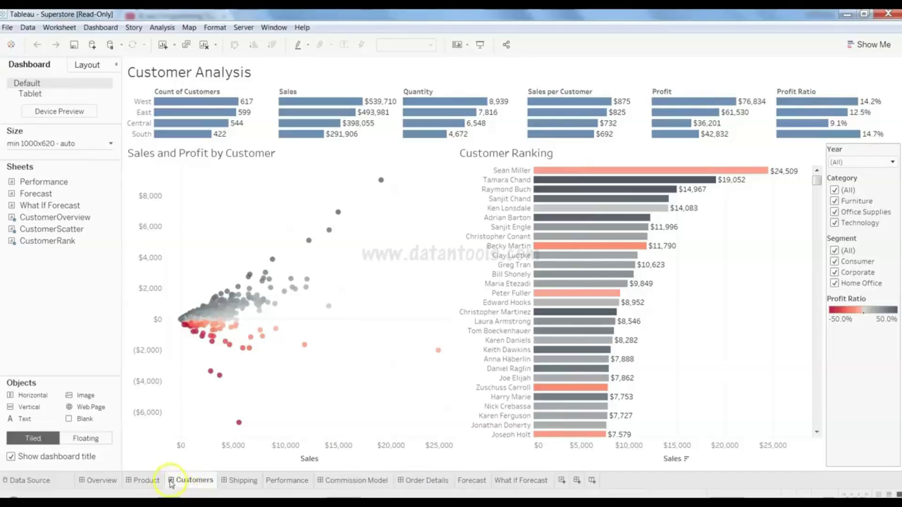
pyautogui.moveTo(173, 483)
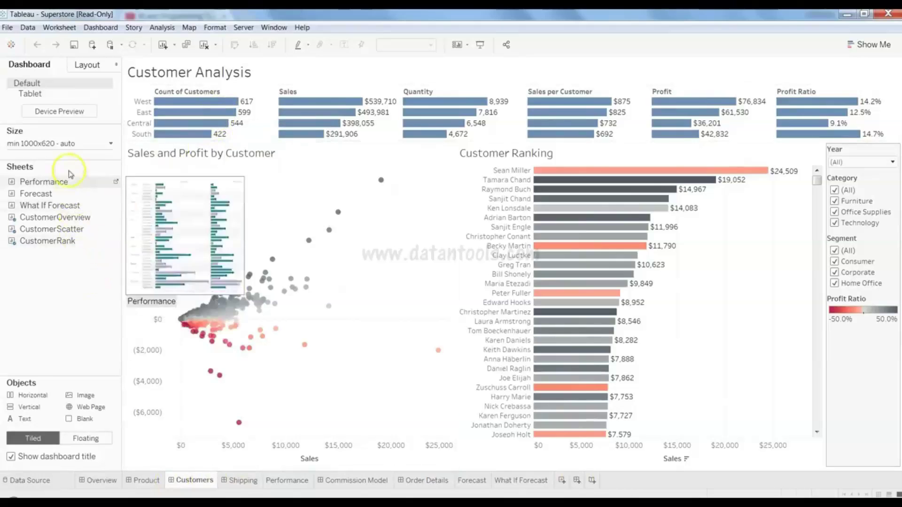
# - Preview the sheets of the Customers dashboard and highlight one customer's bar in Customer Ranking, clearing the selection again
pyautogui.moveTo(64, 240)
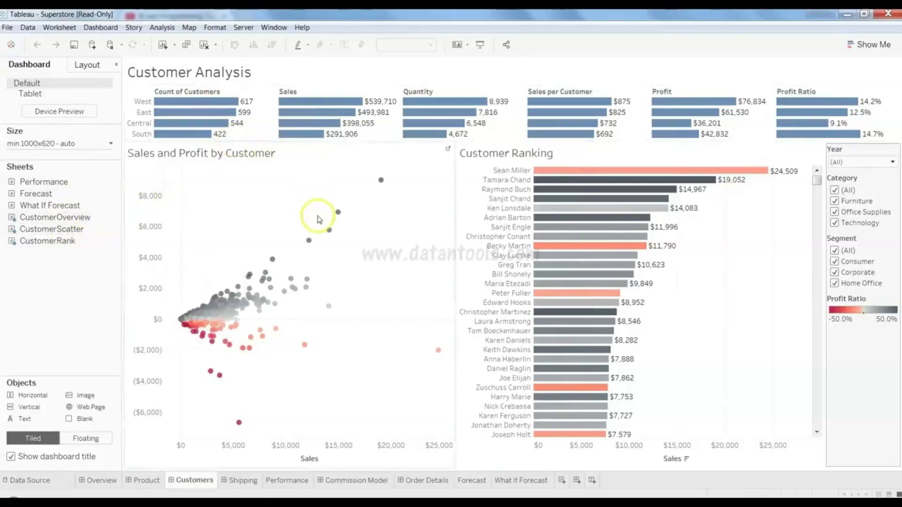
pyautogui.click(545, 276)
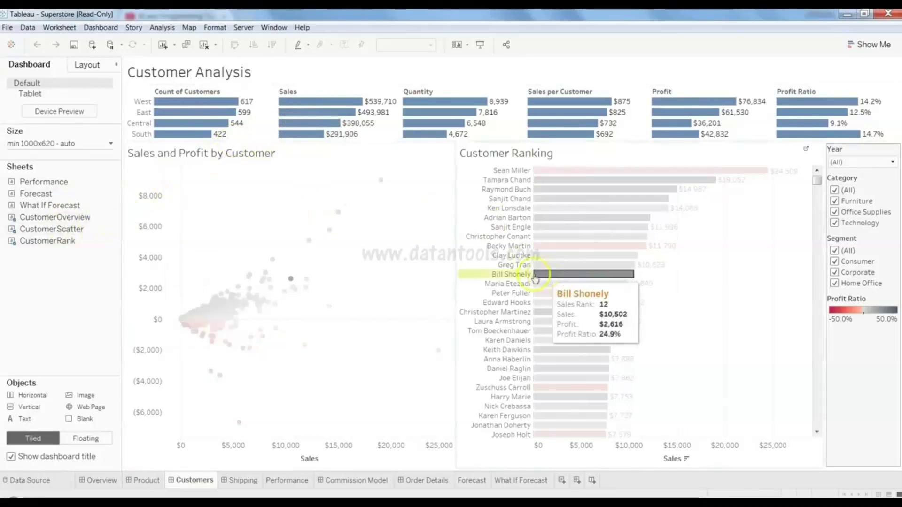
pyautogui.click(345, 348)
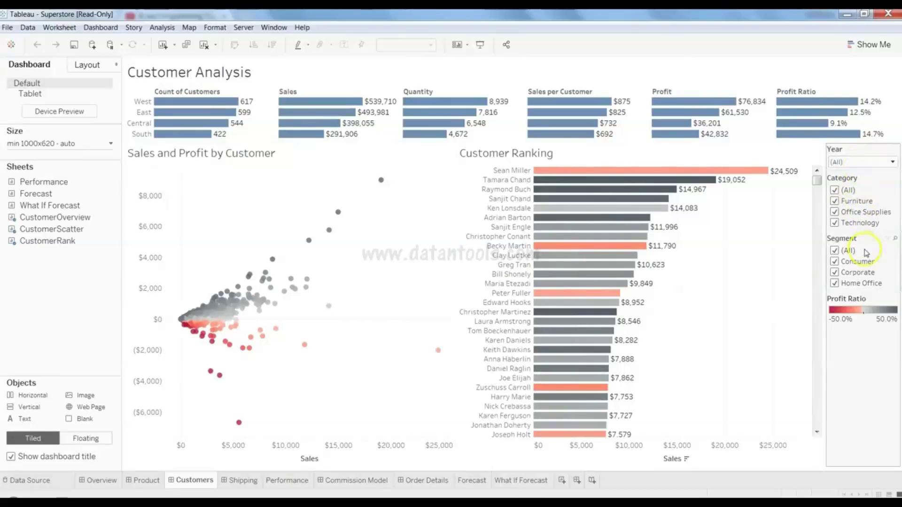
# - Filter the Customers dashboard to the year 2014
pyautogui.click(861, 162)
pyautogui.click(862, 187)
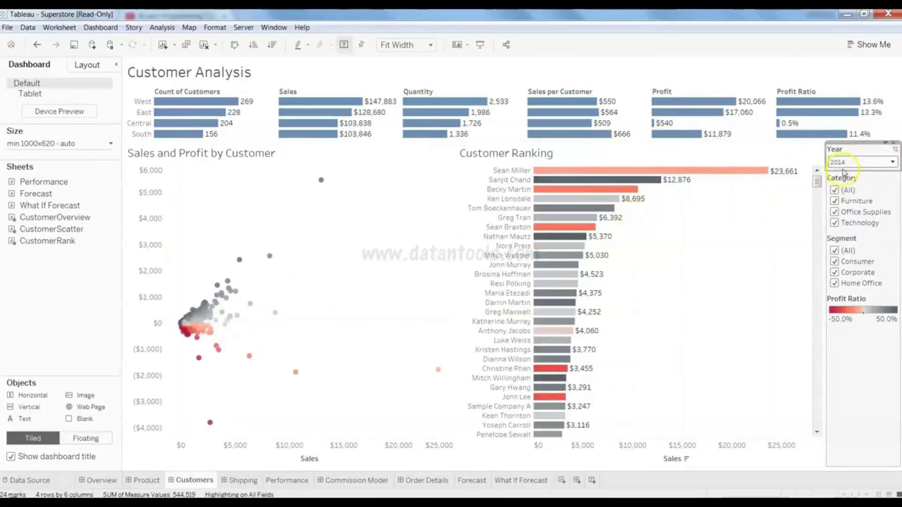
# - Set the Customers dashboard's year filter to 2015 and back to (All), and check one customer's bar in Customer Ranking
pyautogui.click(848, 162)
pyautogui.click(852, 201)
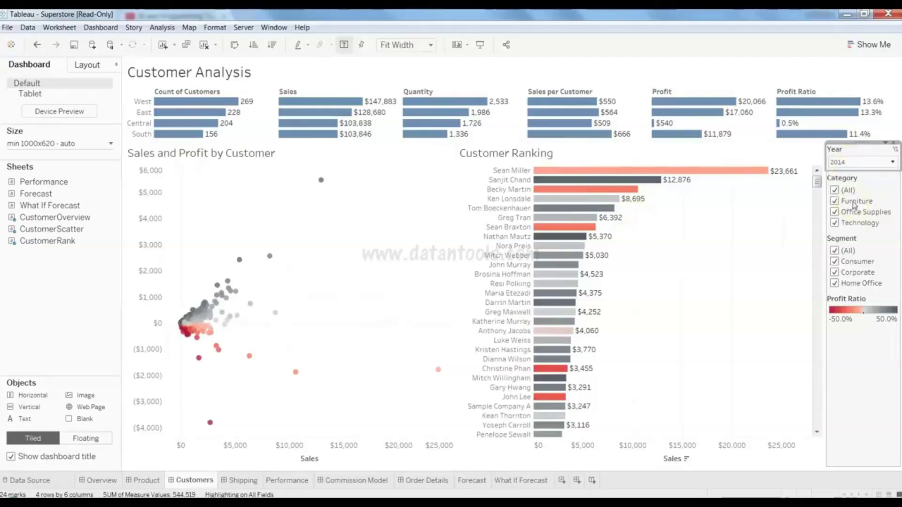
pyautogui.click(863, 164)
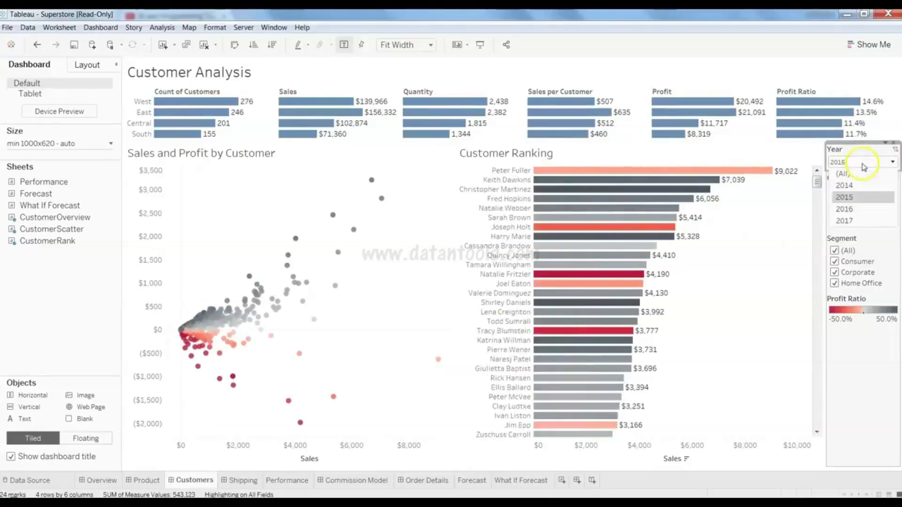
pyautogui.click(862, 174)
pyautogui.click(612, 270)
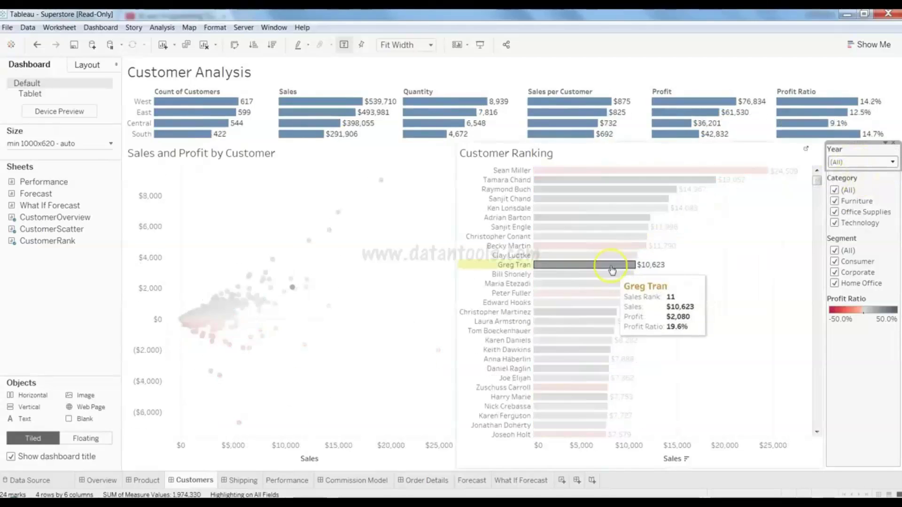
pyautogui.click(612, 270)
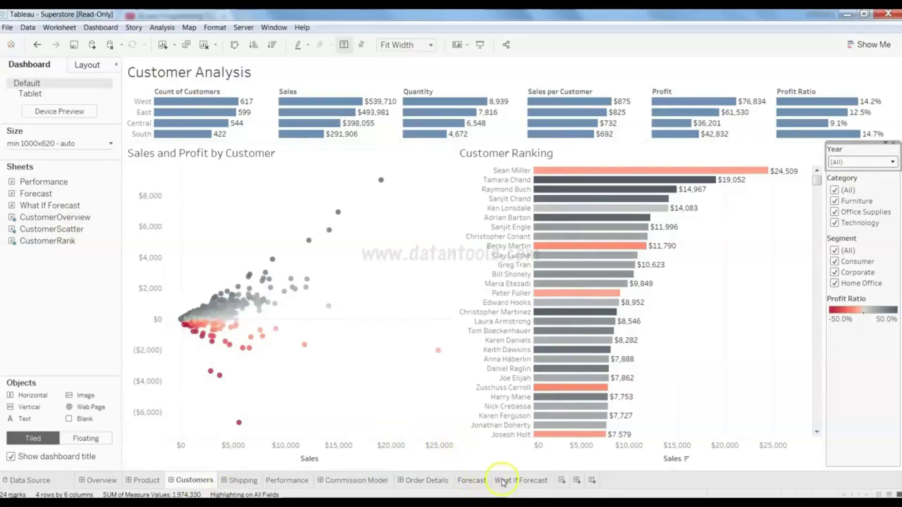
# - View the Forecast worksheet and the Overview dashboard of the workbook
pyautogui.click(485, 484)
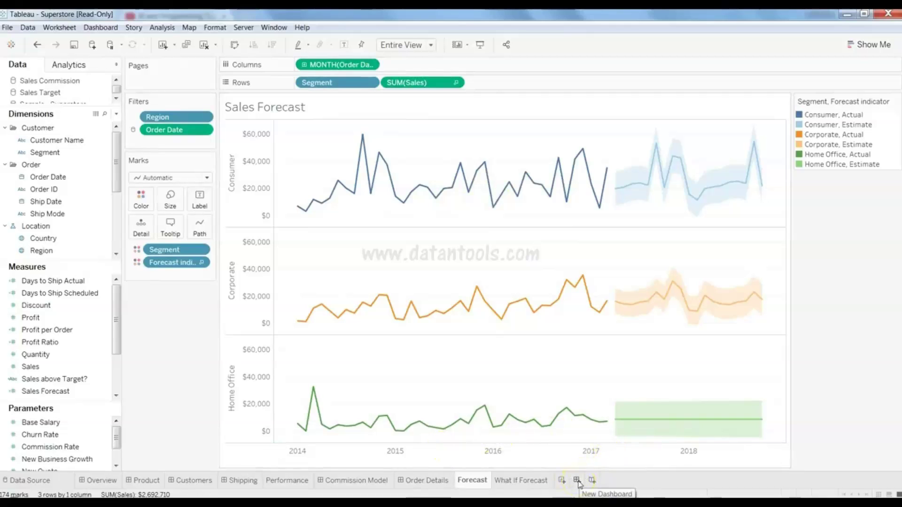
pyautogui.click(101, 480)
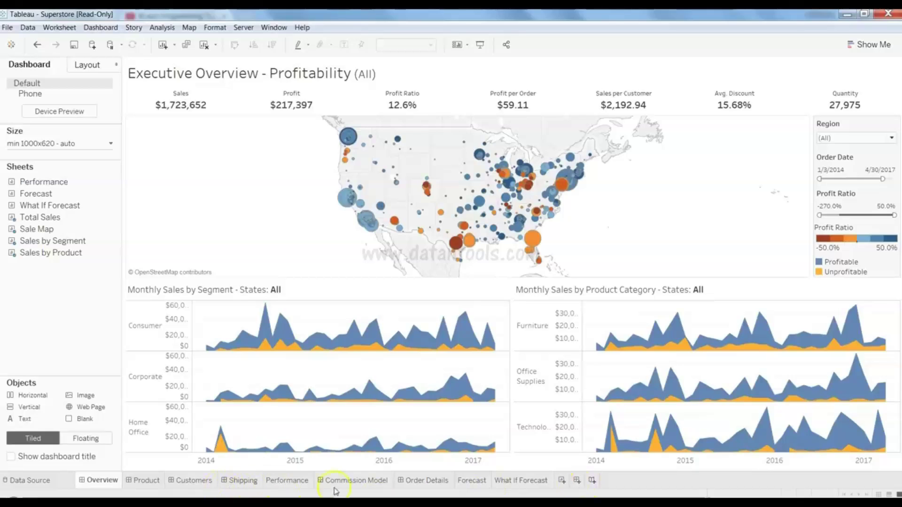
pyautogui.click(552, 482)
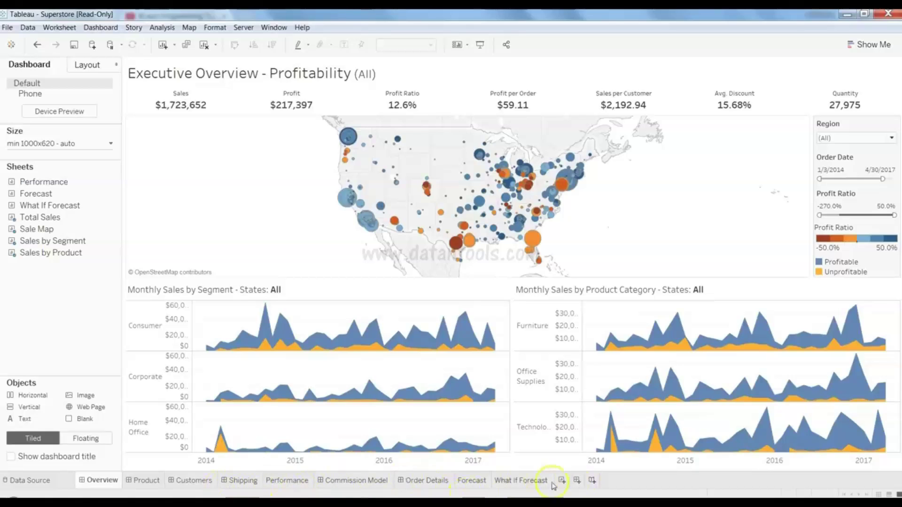
# - Add a new story and caption its first story point "Product Sales by Country"
pyautogui.click(592, 481)
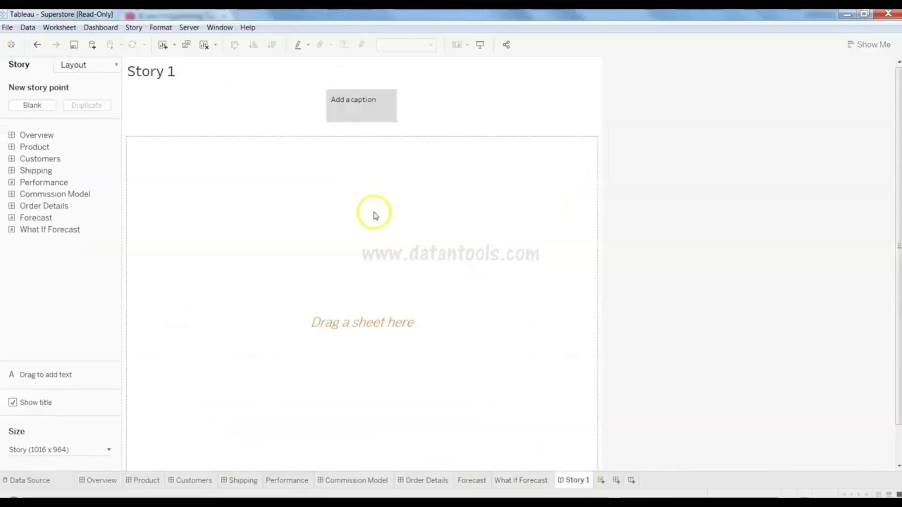
pyautogui.doubleClick(364, 102)
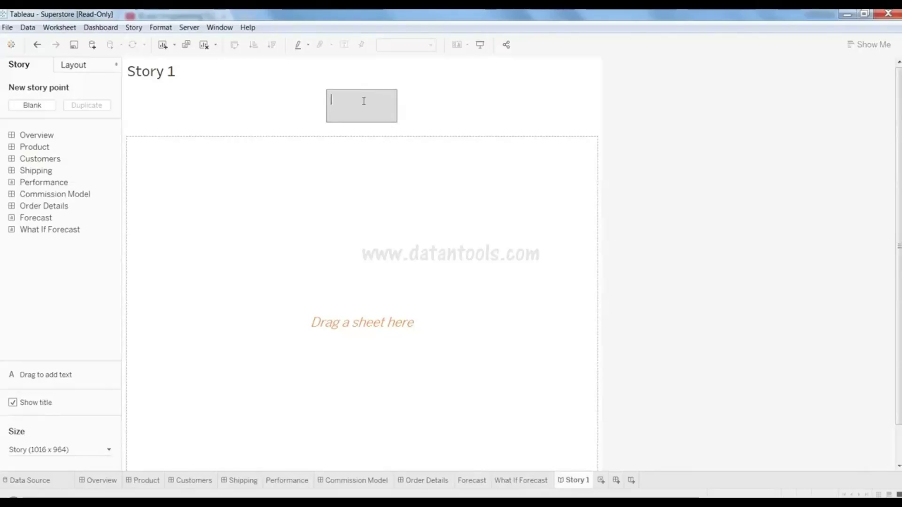
pyautogui.write('Produc')
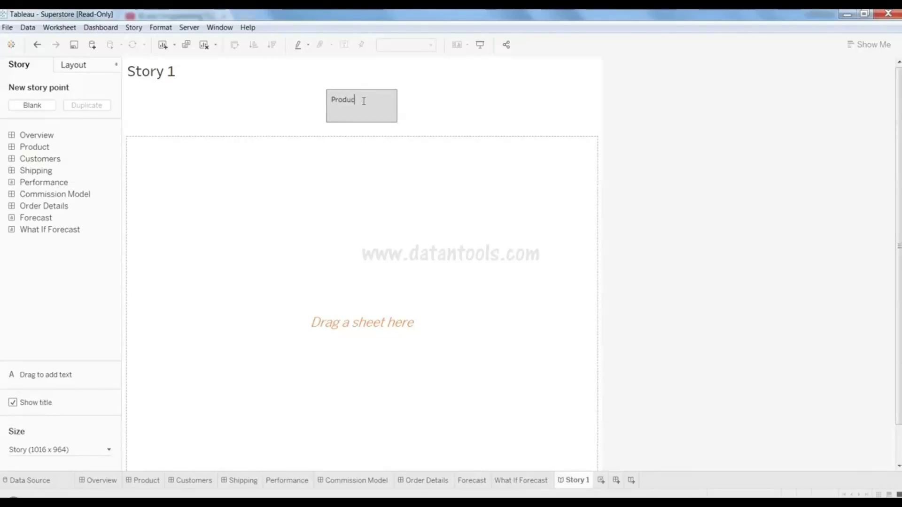
pyautogui.write('t Shles by')
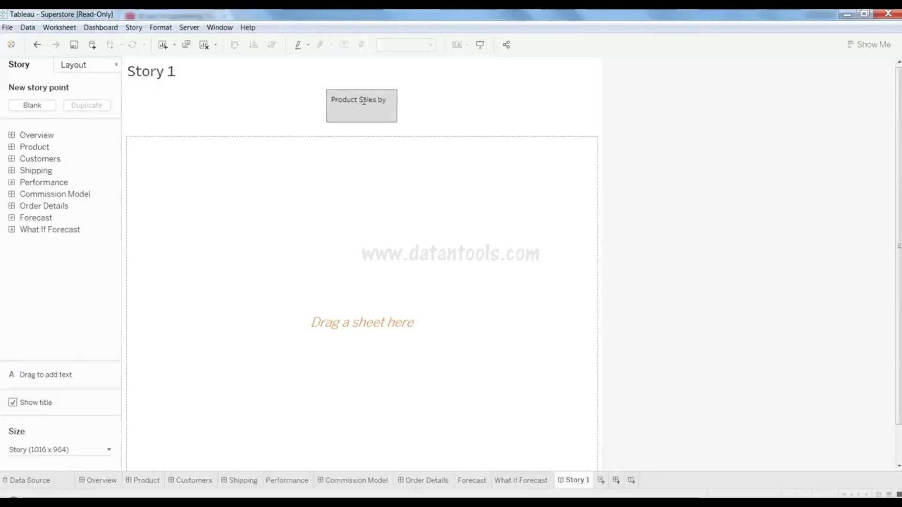
pyautogui.write(' Country')
# - Replace the first story point's whole caption with "Highest Product Sales"
pyautogui.hotkey('shift', 'Up')
pyautogui.hotkey('shift', 'Left')
pyautogui.hotkey('shift', 'Left')
pyautogui.hotkey('shift', 'Left')
pyautogui.hotkey('shift', 'Left')
pyautogui.hotkey('shift', 'Left')
pyautogui.hotkey('shift', 'Left')
pyautogui.hotkey('shift', 'Left')
pyautogui.hotkey('shift', 'Left')
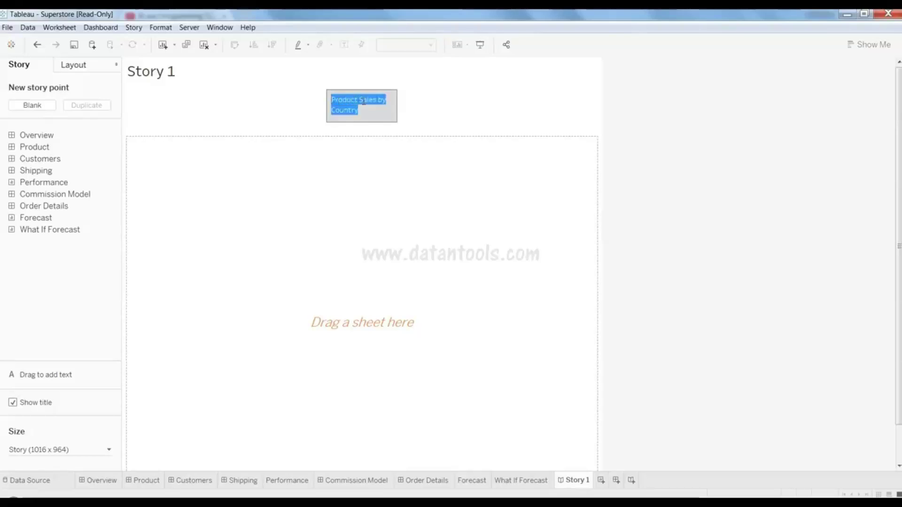
pyautogui.write('Highest Product Sales')
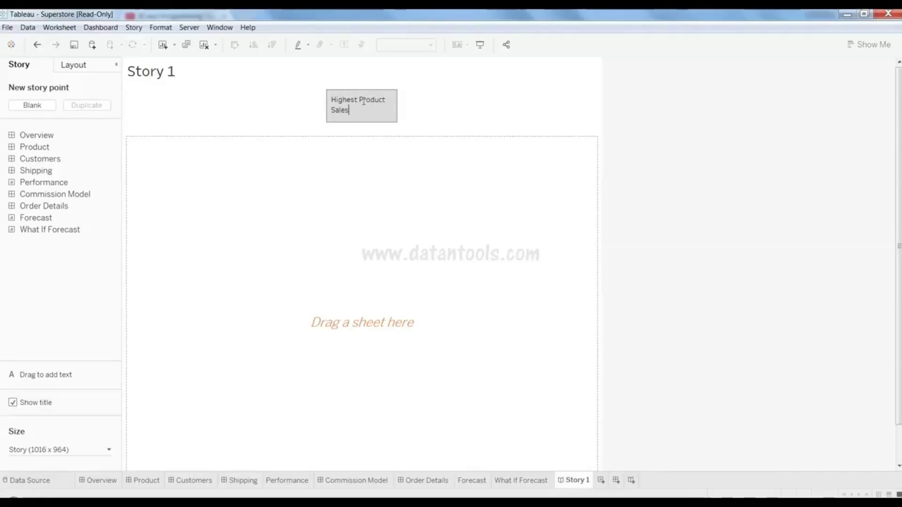
pyautogui.click(467, 113)
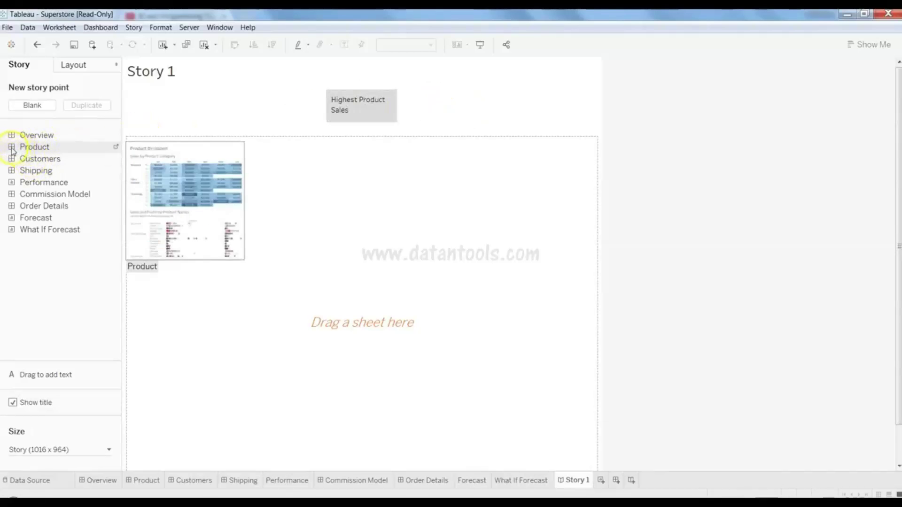
# - Place the Product dashboard in the first story point and hide the story's title
pyautogui.moveTo(93, 147); pyautogui.dragTo(231, 184)
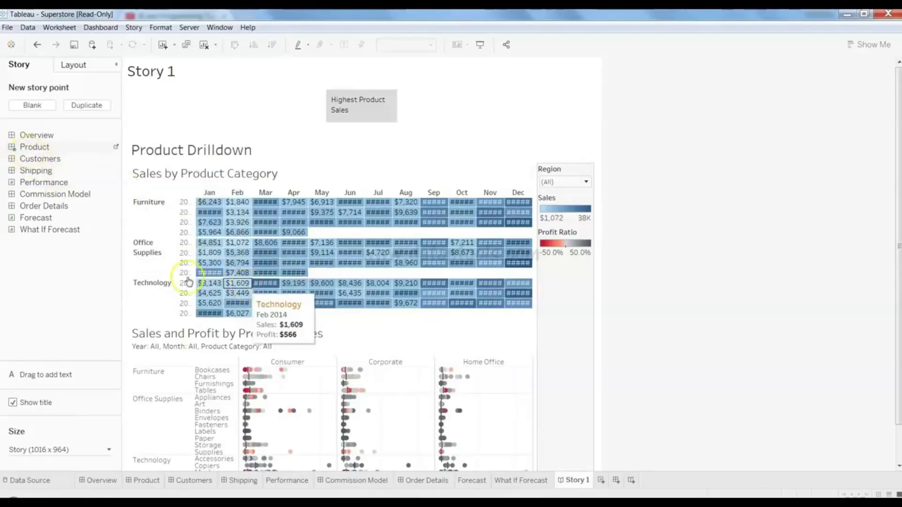
pyautogui.moveTo(38, 221)
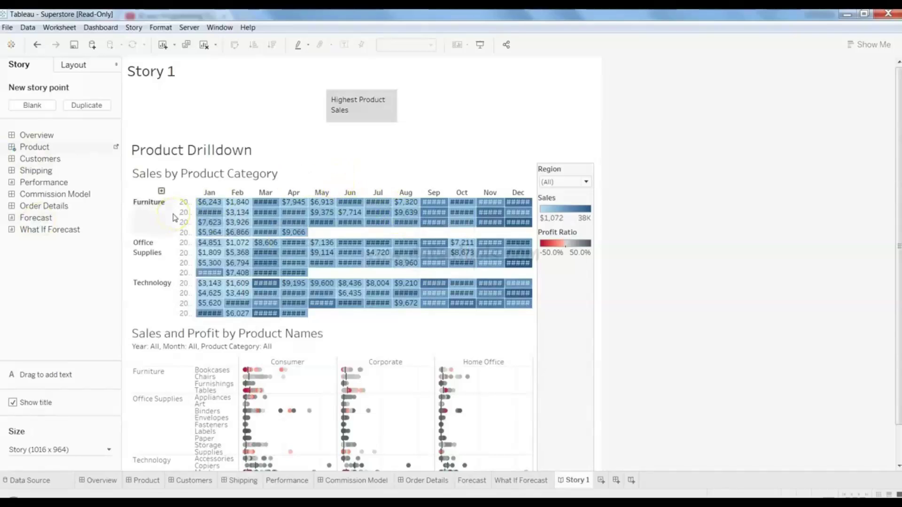
pyautogui.moveTo(56, 235)
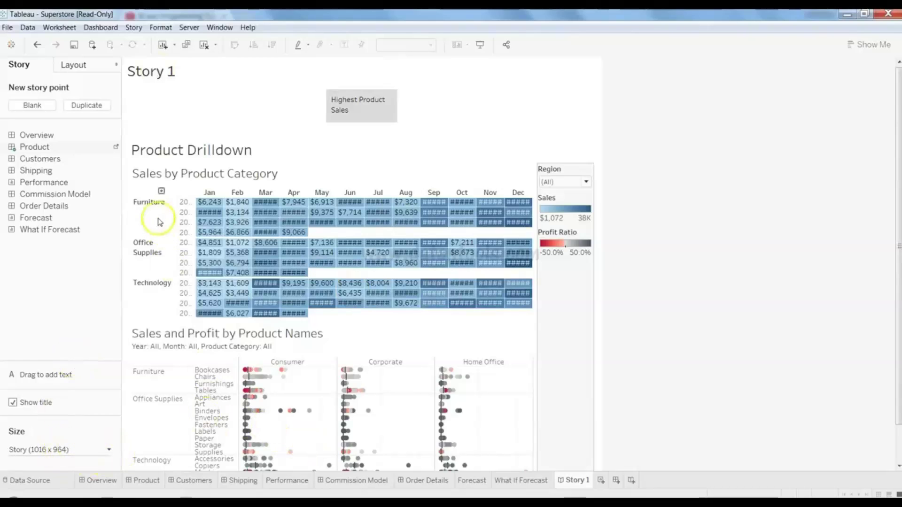
pyautogui.click(13, 402)
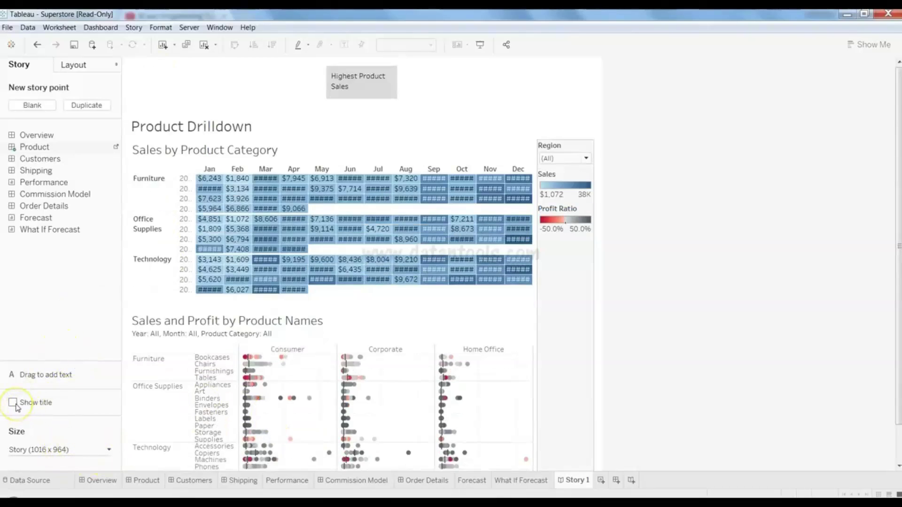
pyautogui.click(13, 403)
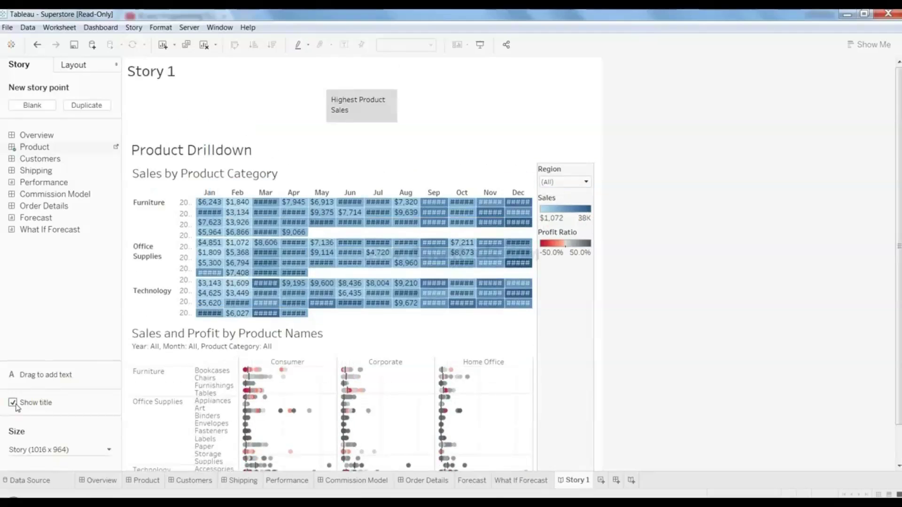
pyautogui.click(13, 403)
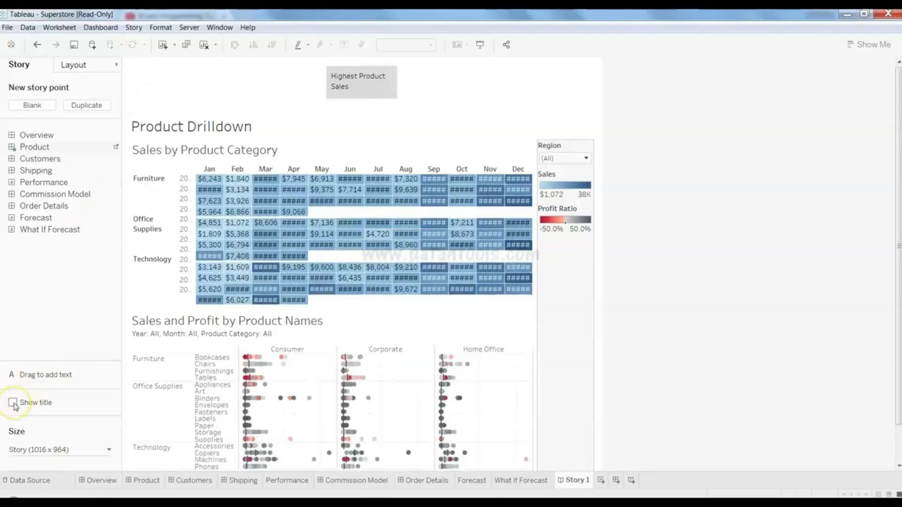
# - Add a blank story point captioned "Product Commisoins" and place the Commission Model dashboard in it
pyautogui.moveTo(83, 173)
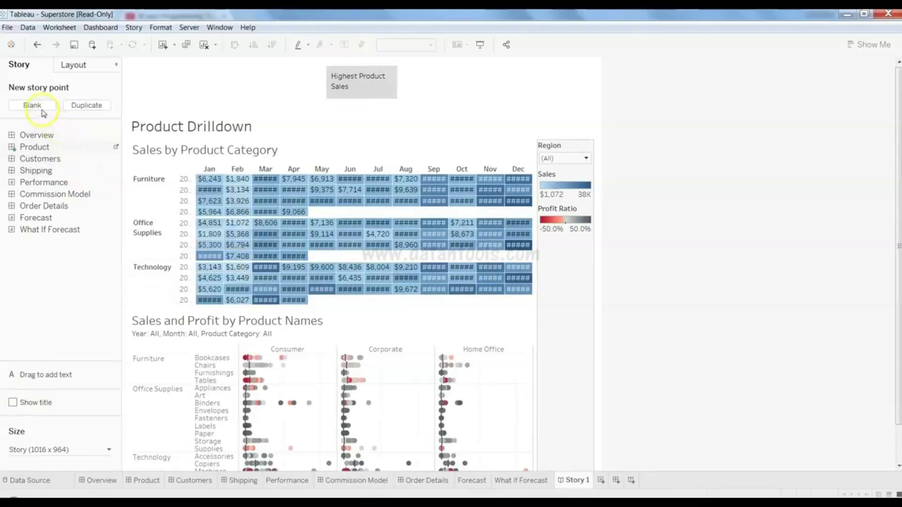
pyautogui.moveTo(269, 202)
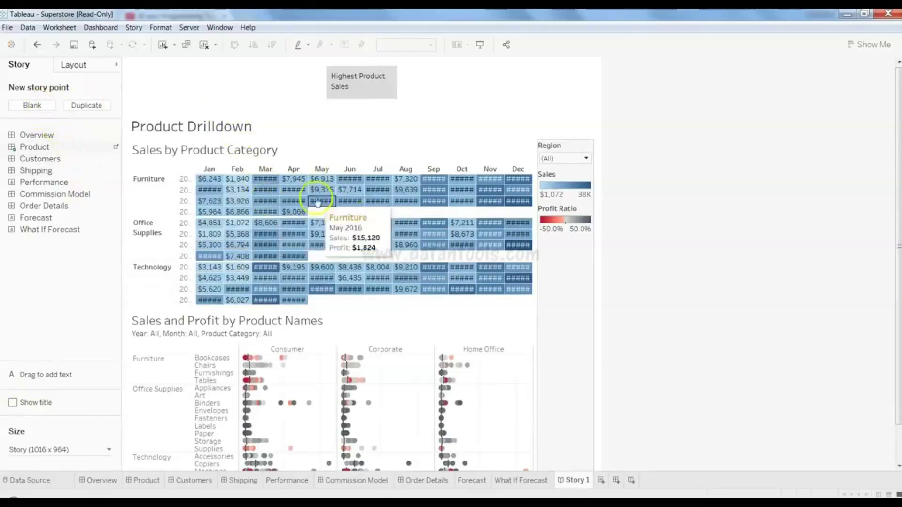
pyautogui.click(38, 106)
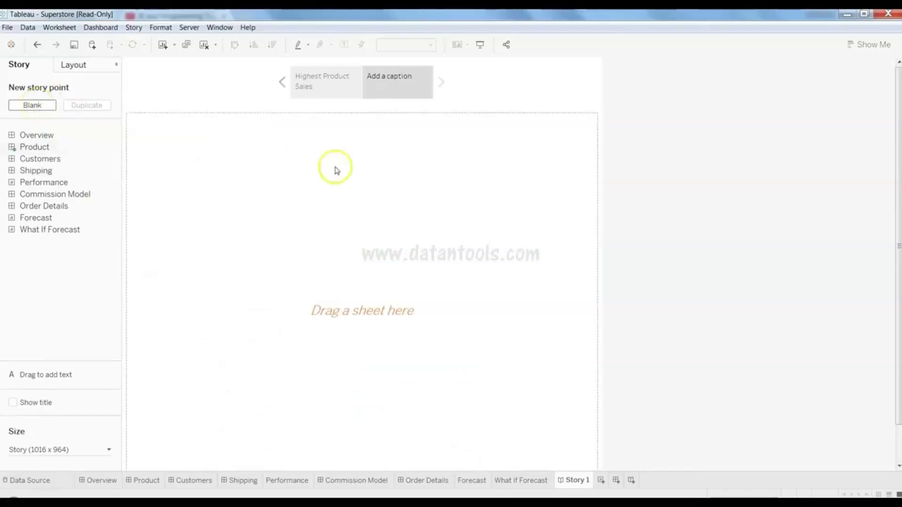
pyautogui.click(396, 81)
pyautogui.doubleClick(395, 81)
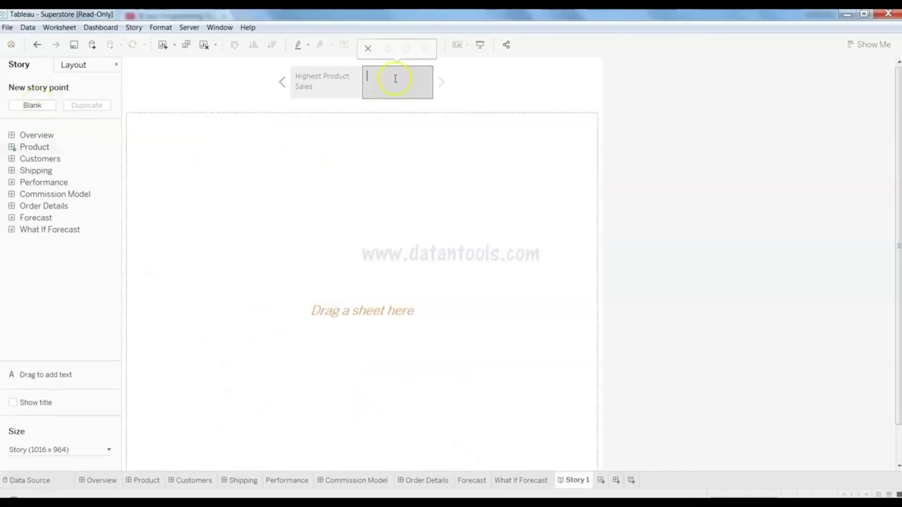
pyautogui.write('Product Commisoins')
pyautogui.click(469, 95)
pyautogui.moveTo(82, 196)
pyautogui.moveTo(82, 195); pyautogui.dragTo(371, 221)
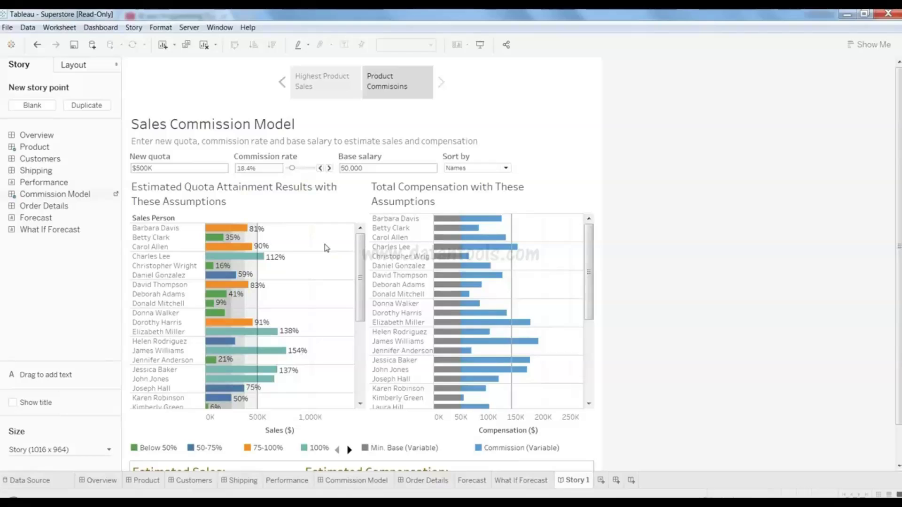
# - Switch between the two story points to view their dashboards, and add a third, blank story point
pyautogui.click(347, 84)
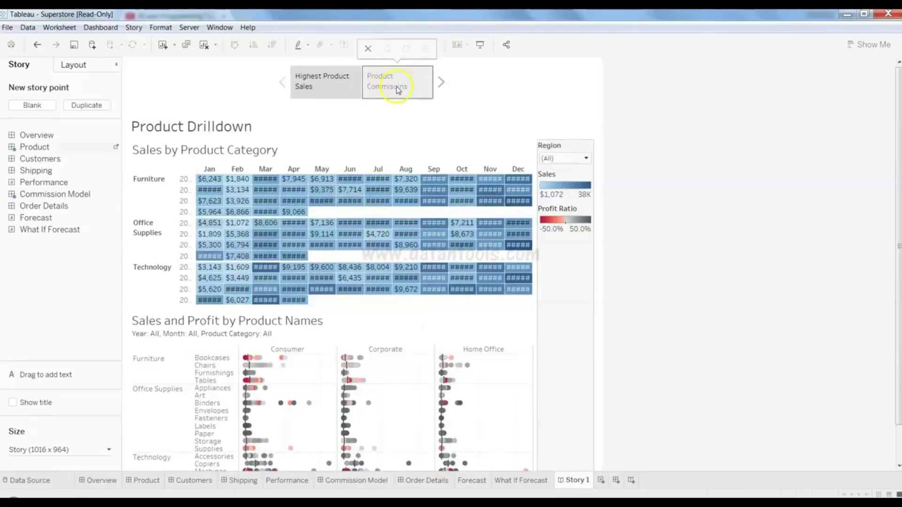
pyautogui.click(365, 94)
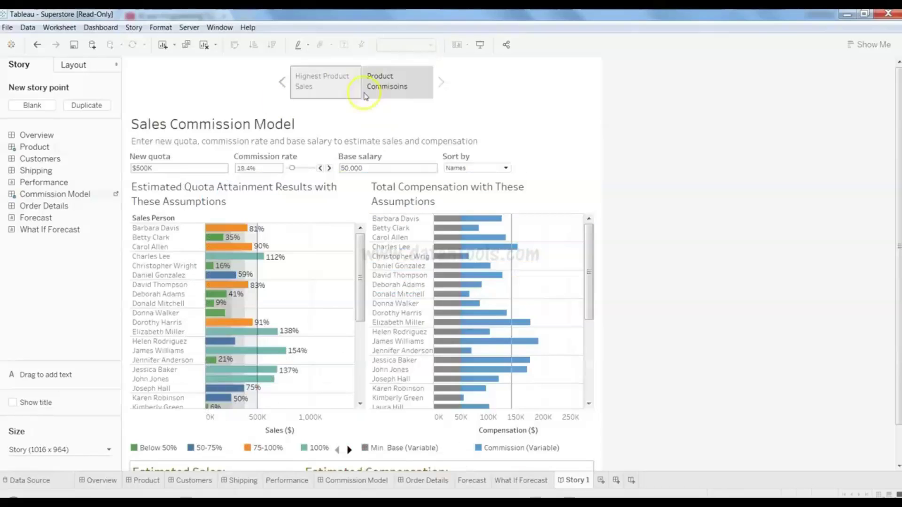
pyautogui.click(32, 105)
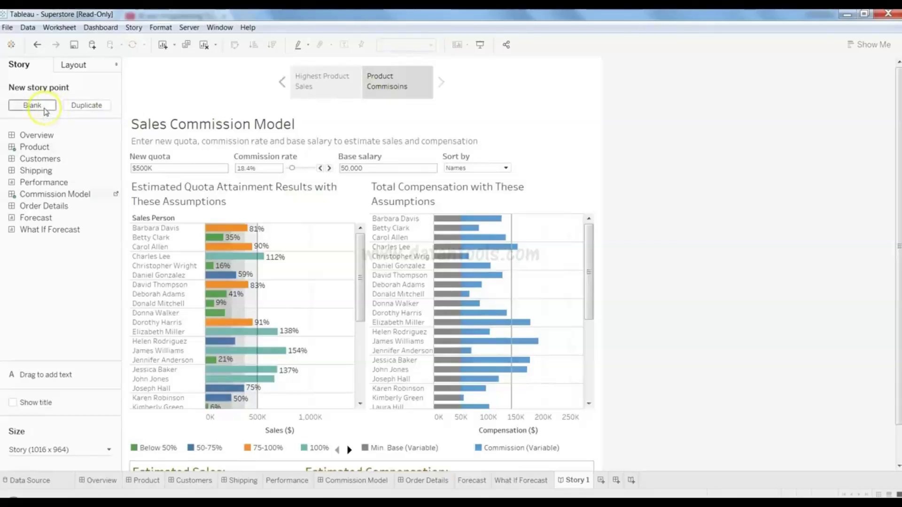
pyautogui.moveTo(93, 141)
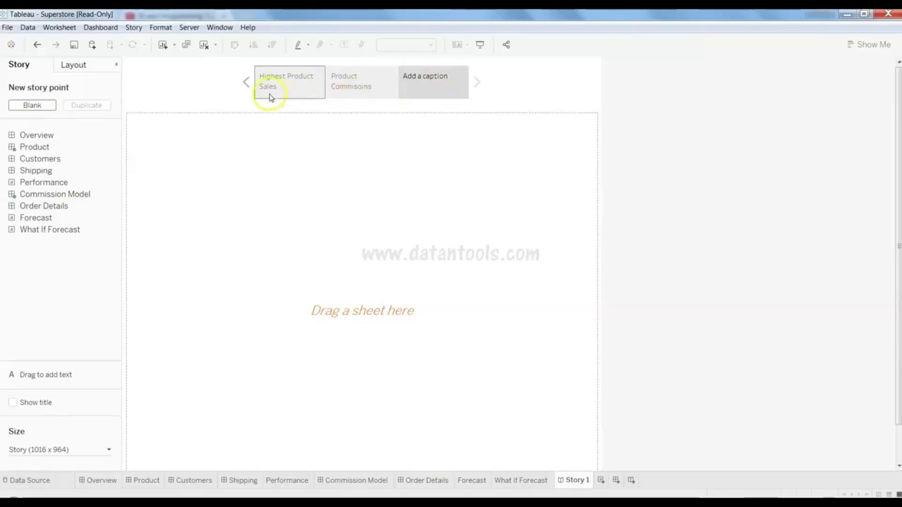
pyautogui.click(424, 91)
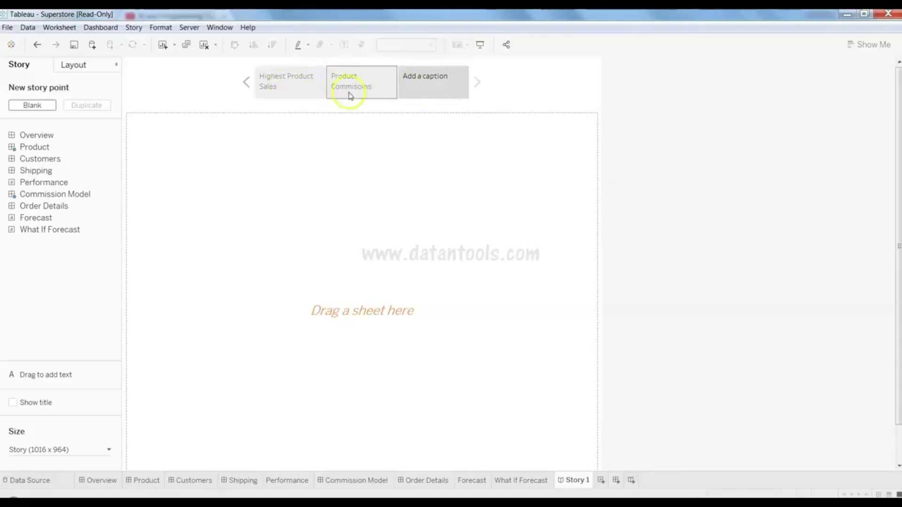
# - Step through the existing story points and place the Forecast sheet in the third, uncaptioned one
pyautogui.click(301, 82)
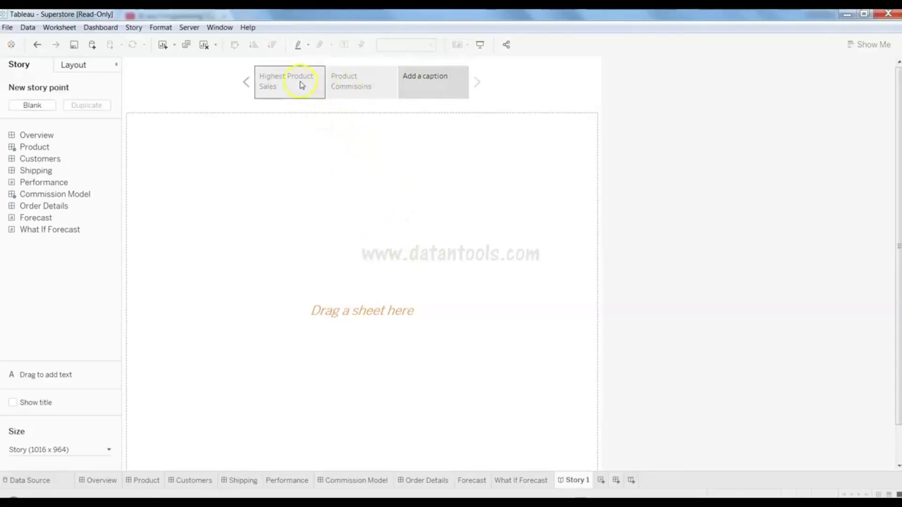
pyautogui.click(341, 88)
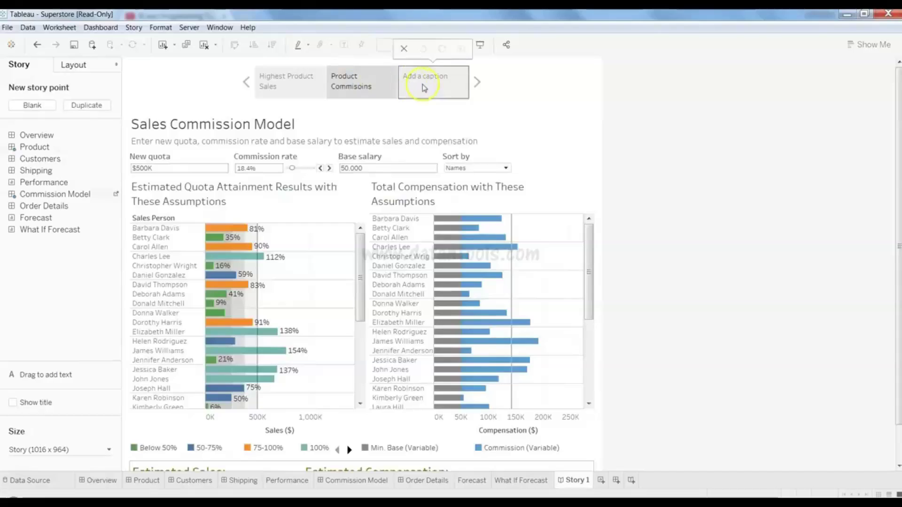
pyautogui.click(422, 83)
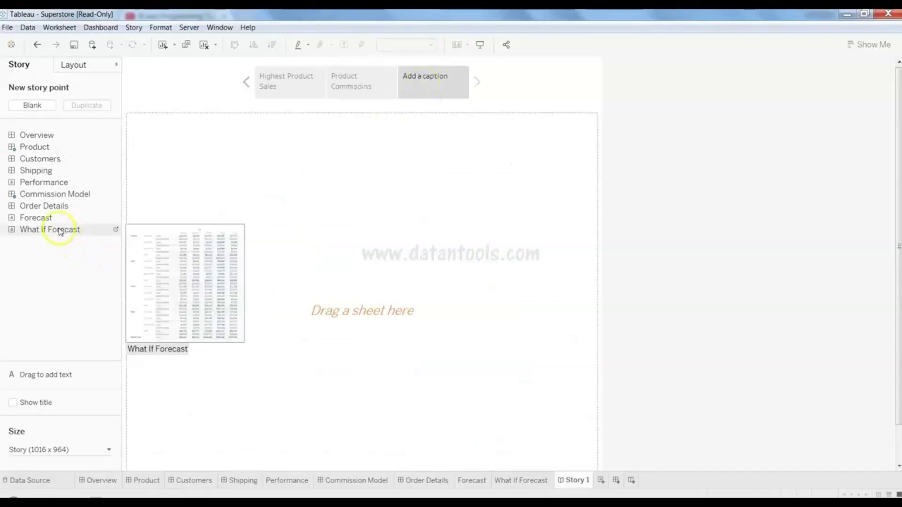
pyautogui.moveTo(49, 217); pyautogui.dragTo(268, 232)
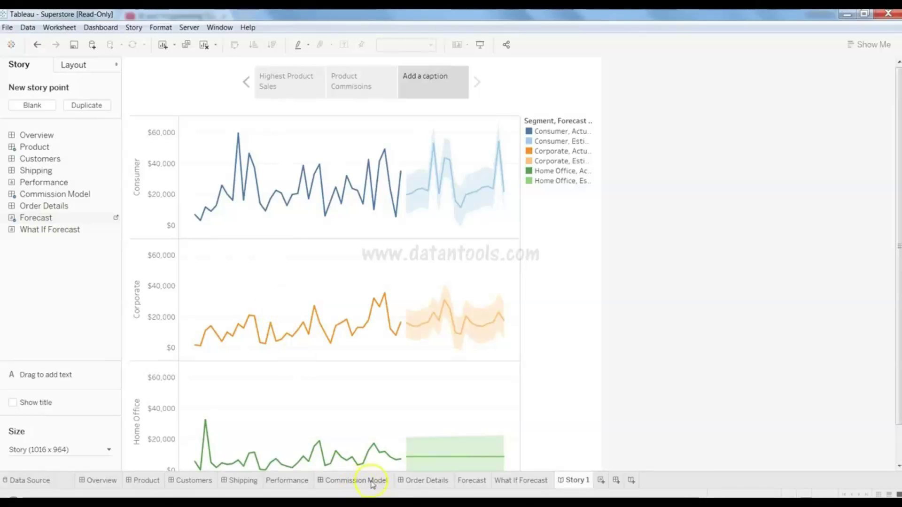
pyautogui.moveTo(372, 484)
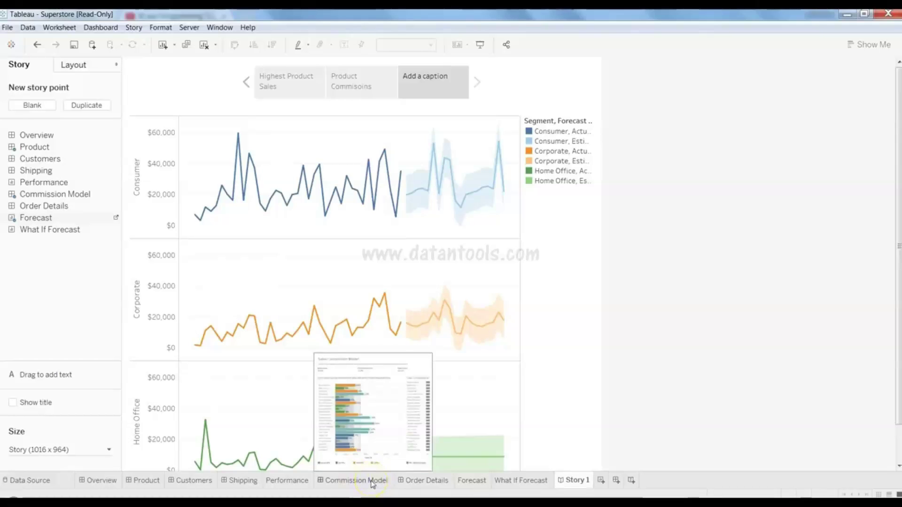
# - Compare the story with its source views by switching between Story 1 and the Commission Model, What If Forecast and Forecast sheets
pyautogui.click(372, 482)
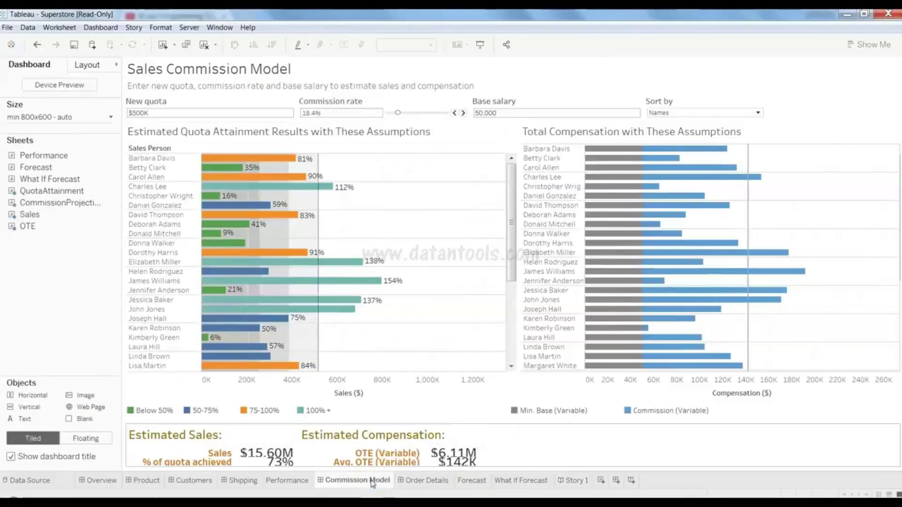
pyautogui.click(520, 480)
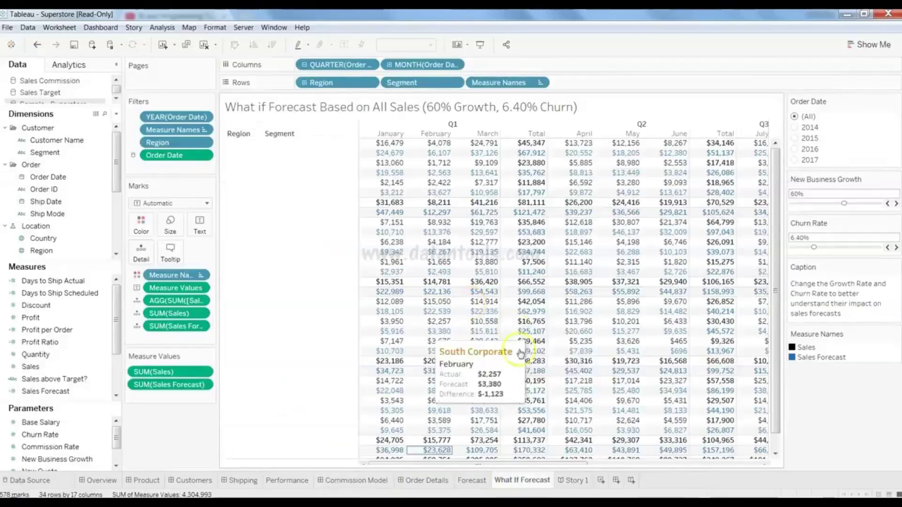
pyautogui.click(573, 483)
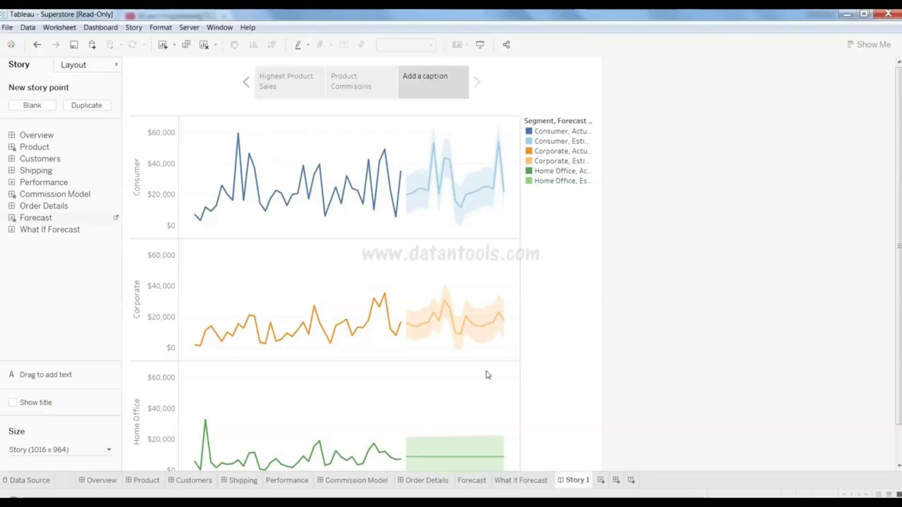
pyautogui.click(471, 481)
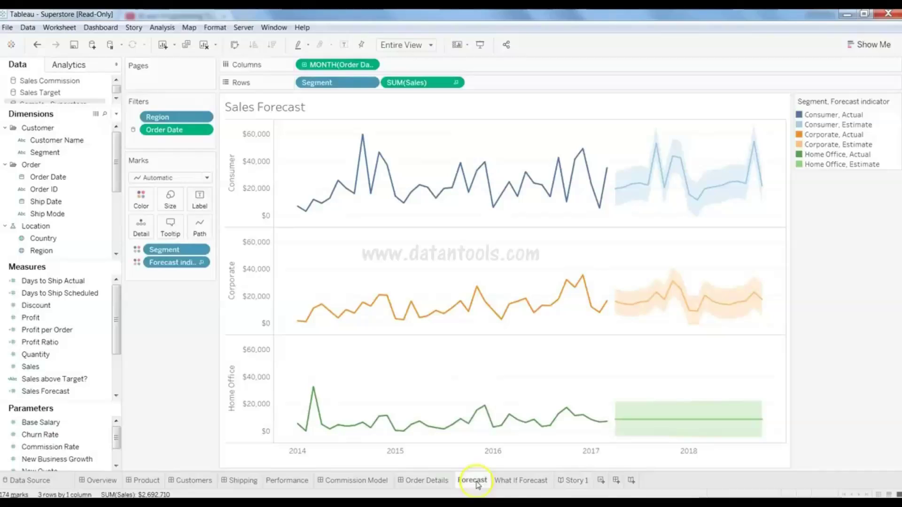
pyautogui.click(355, 480)
pyautogui.click(424, 349)
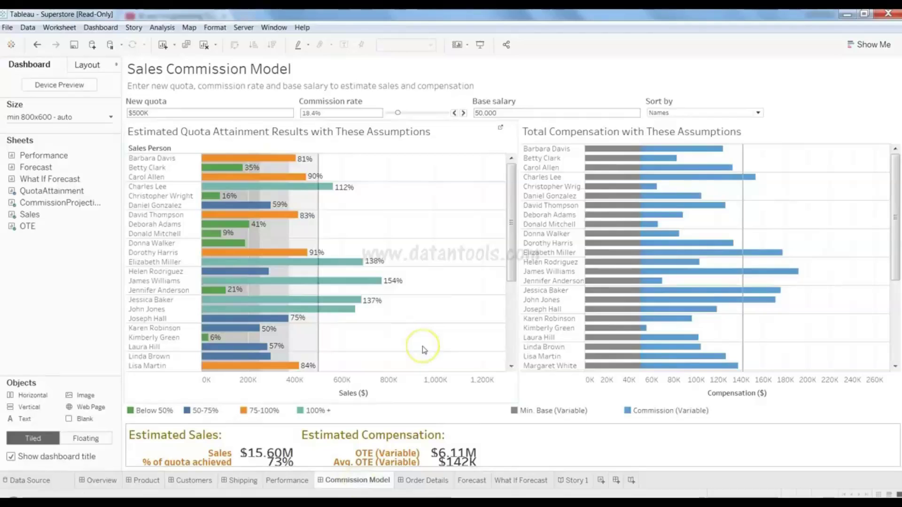
pyautogui.click(576, 480)
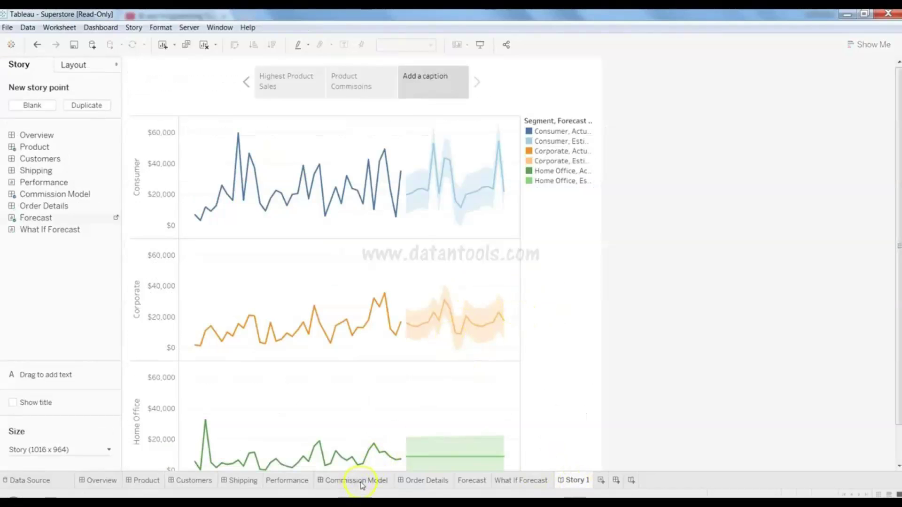
pyautogui.click(362, 482)
pyautogui.click(578, 480)
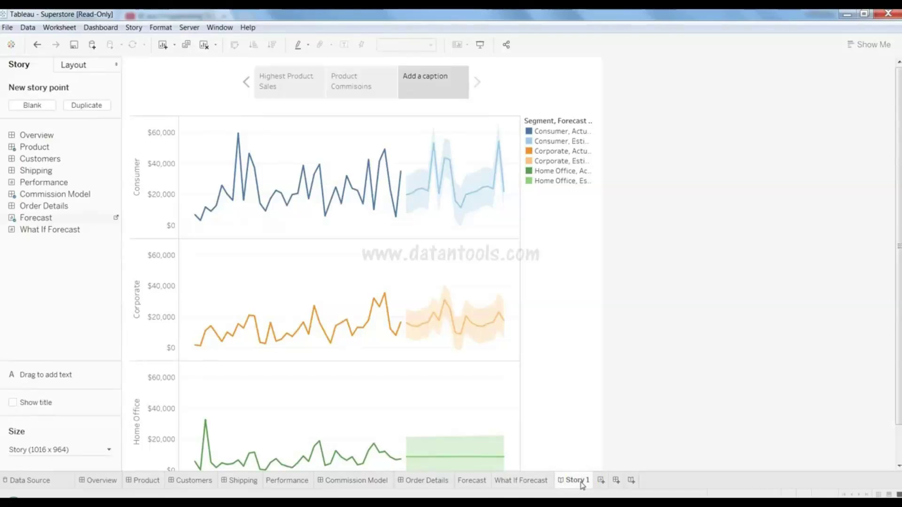
pyautogui.click(483, 483)
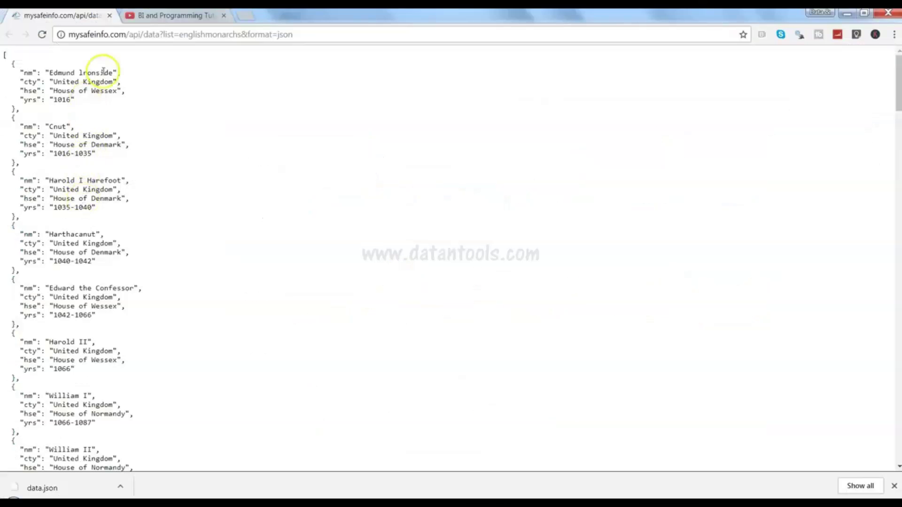
# - Start saving the English monarchs JSON page from the browser to the Desktop, with All Files as the file type
pyautogui.click(246, 34)
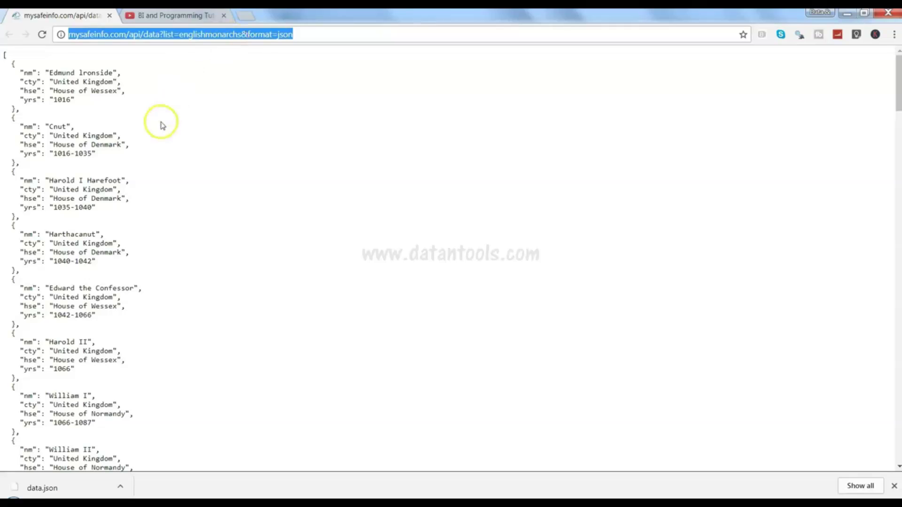
pyautogui.doubleClick(69, 99)
pyautogui.click(71, 82)
pyautogui.rightClick(70, 84)
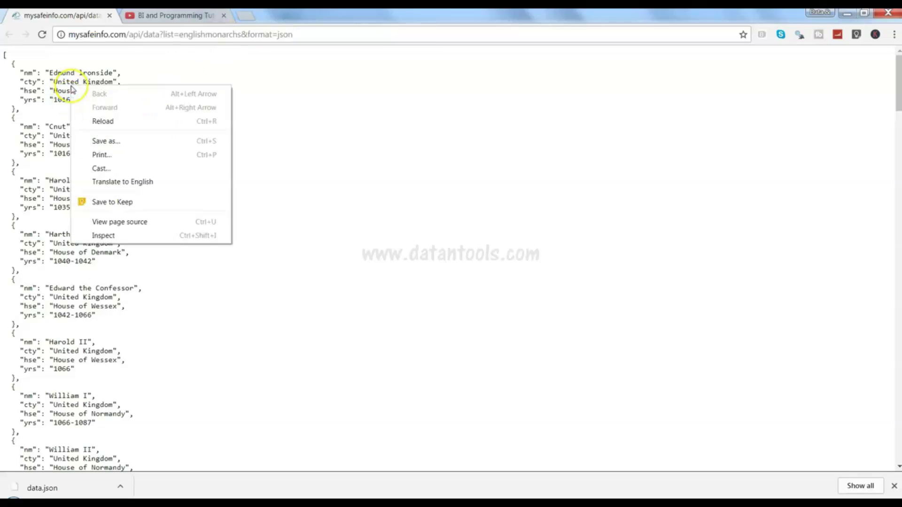
pyautogui.click(129, 143)
pyautogui.click(288, 454)
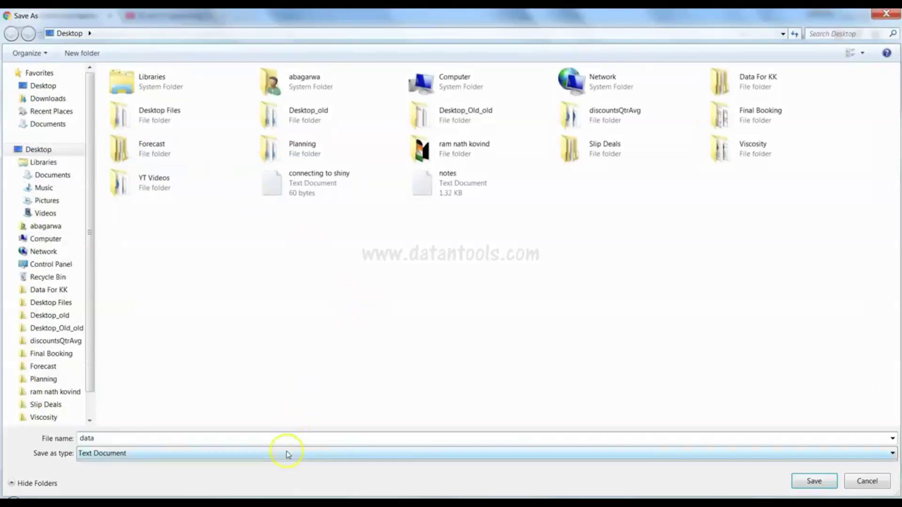
pyautogui.click(284, 472)
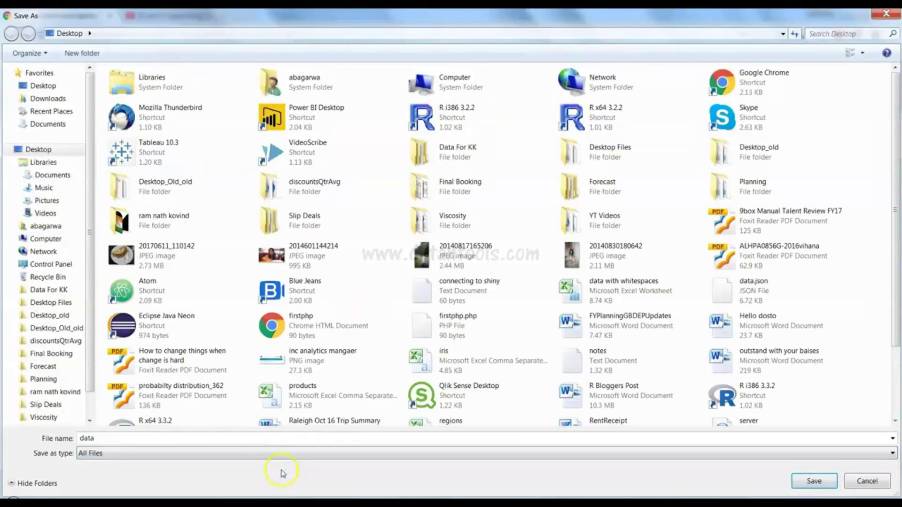
# - Name the file data.json and save it
pyautogui.click(291, 440)
pyautogui.write('.cs')
pyautogui.press('BackSpace')
pyautogui.press('BackSpace')
pyautogui.press('BackSpace')
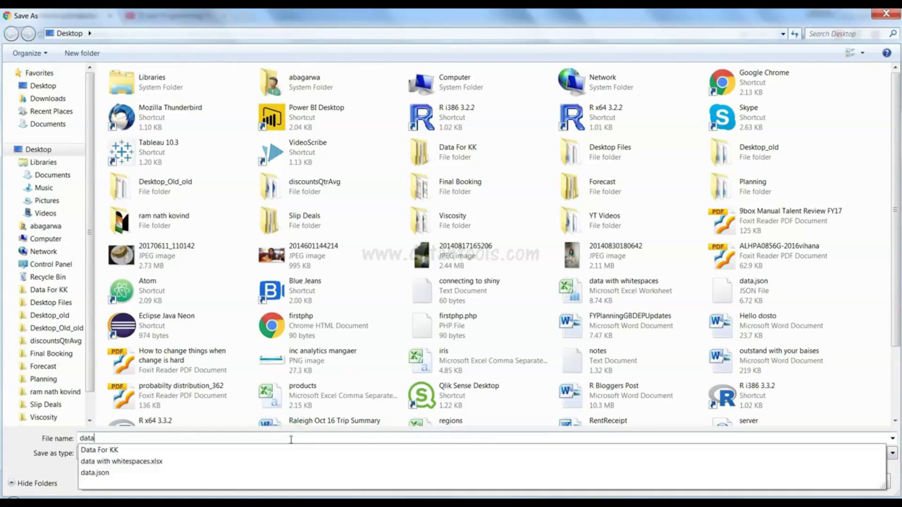
pyautogui.write('.js')
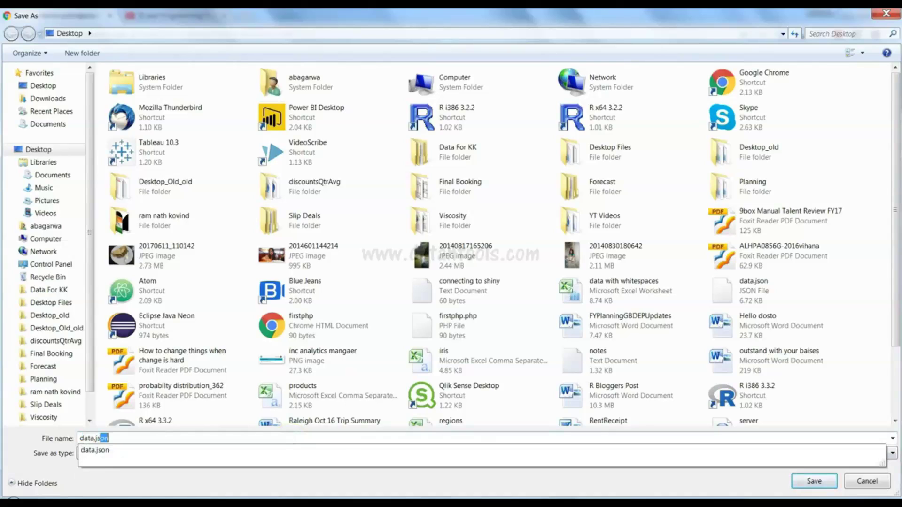
pyautogui.write('on')
pyautogui.press('Return')
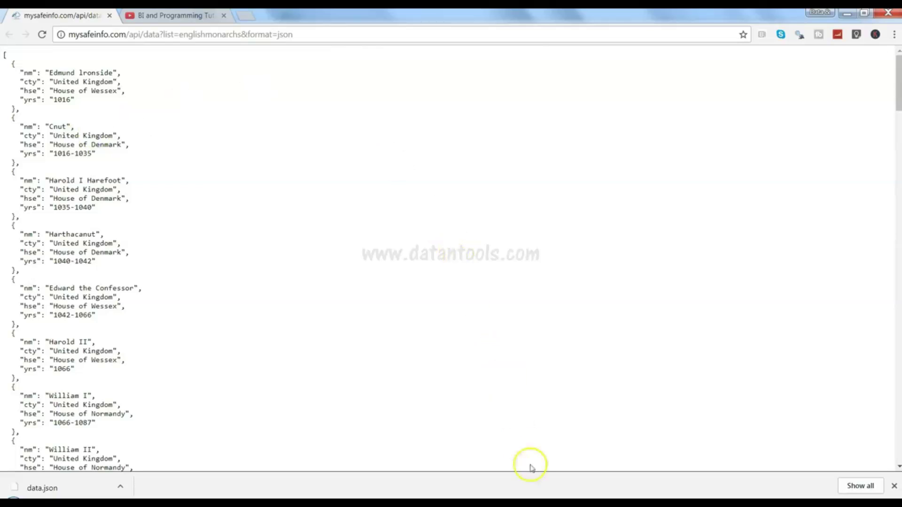
# - Switch to Tableau and open data.json from the Desktop as a JSON file connection
pyautogui.click(329, 502)
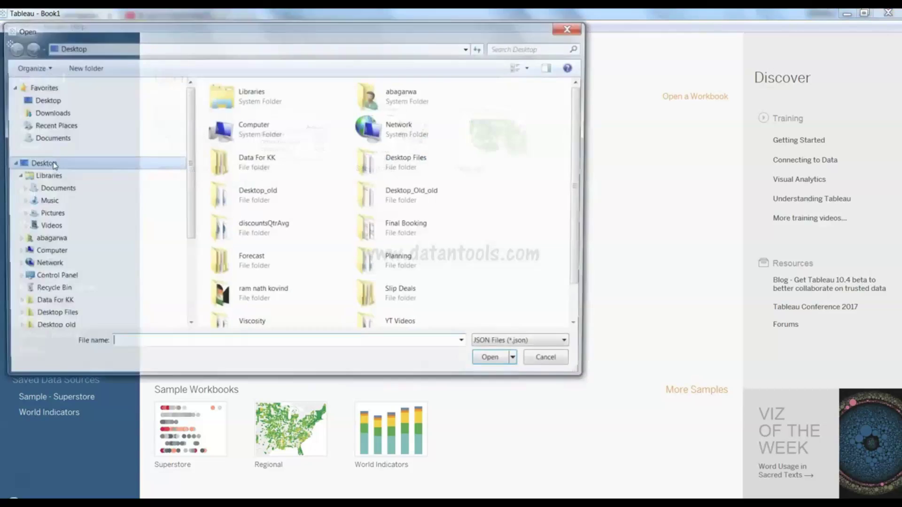
pyautogui.click(344, 230)
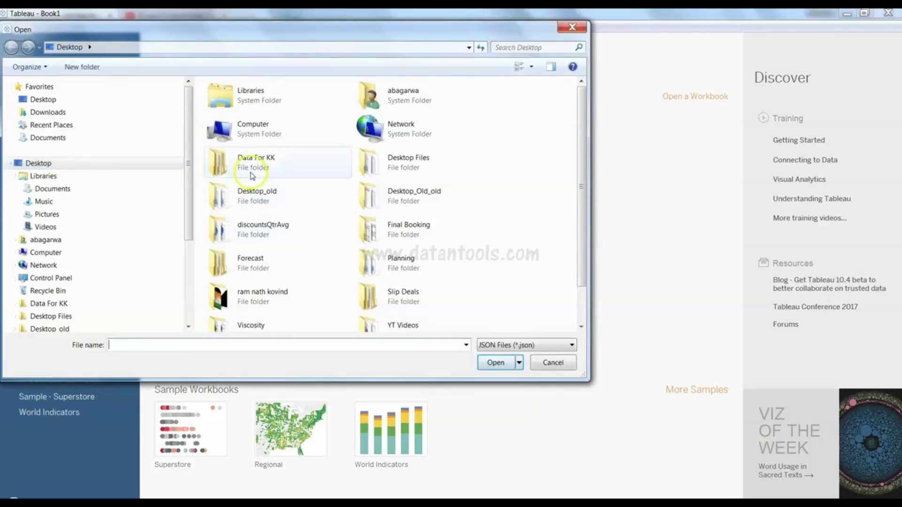
pyautogui.click(144, 51)
pyautogui.moveTo(581, 136); pyautogui.dragTo(589, 204)
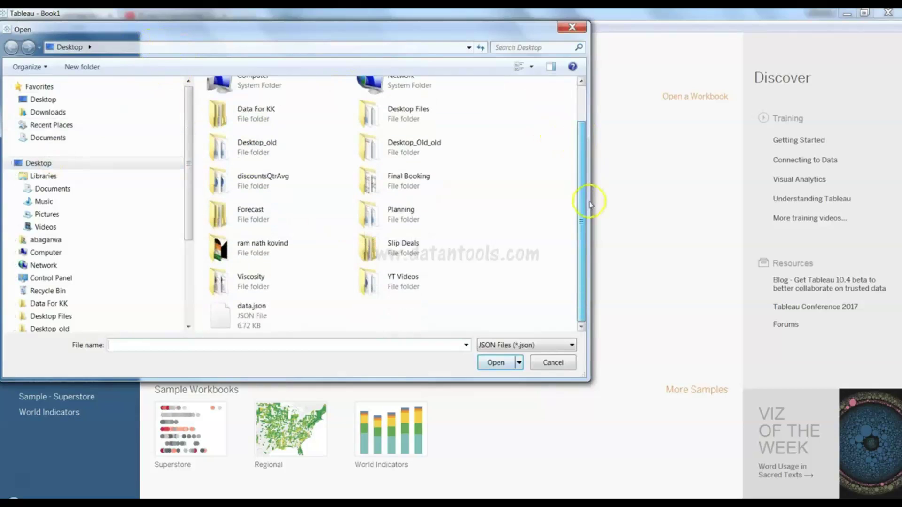
pyautogui.click(254, 321)
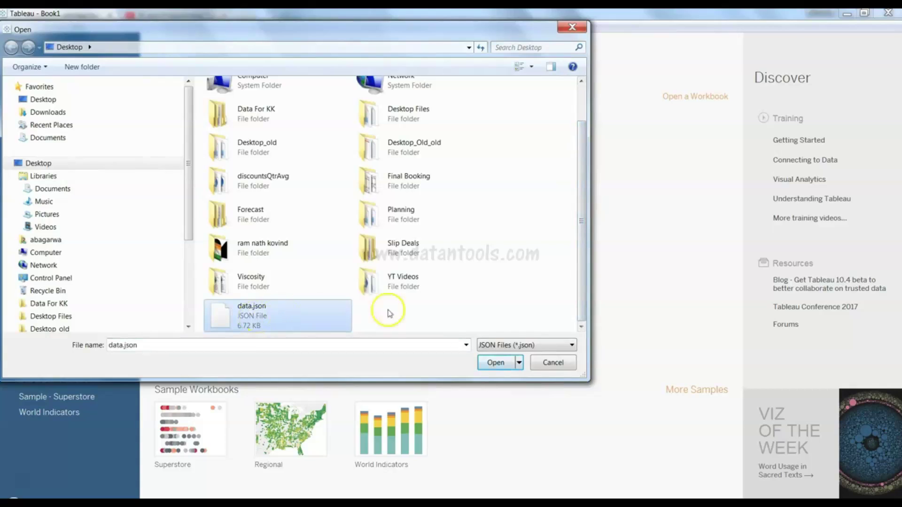
pyautogui.click(497, 364)
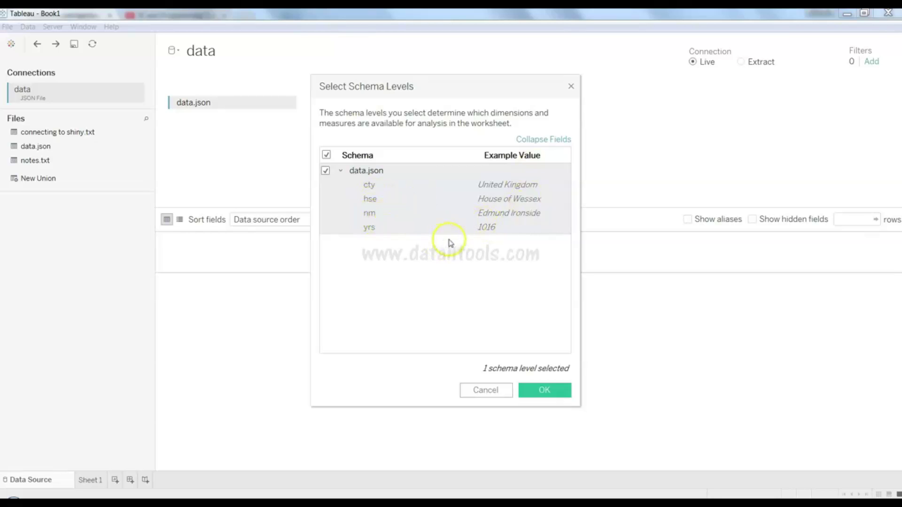
# - Load the data.json schema level and look through the monarch records in the data source preview
pyautogui.click(544, 390)
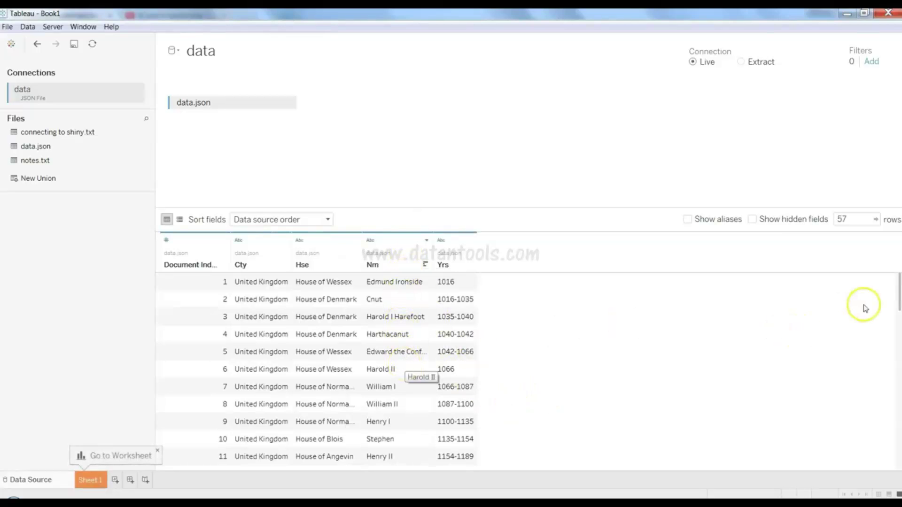
pyautogui.moveTo(899, 303); pyautogui.dragTo(898, 411)
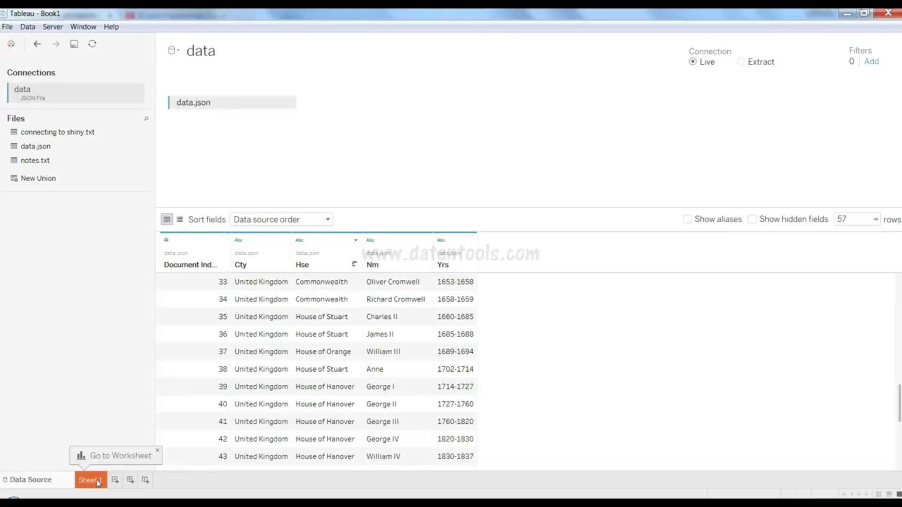
pyautogui.click(101, 414)
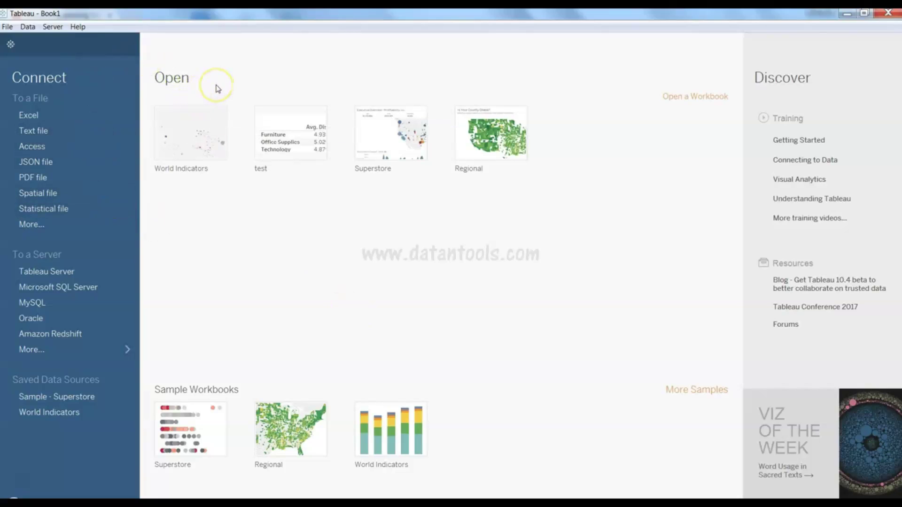
# - Start a Microsoft Access connection from the start page and check the full path of the database file
pyautogui.click(101, 148)
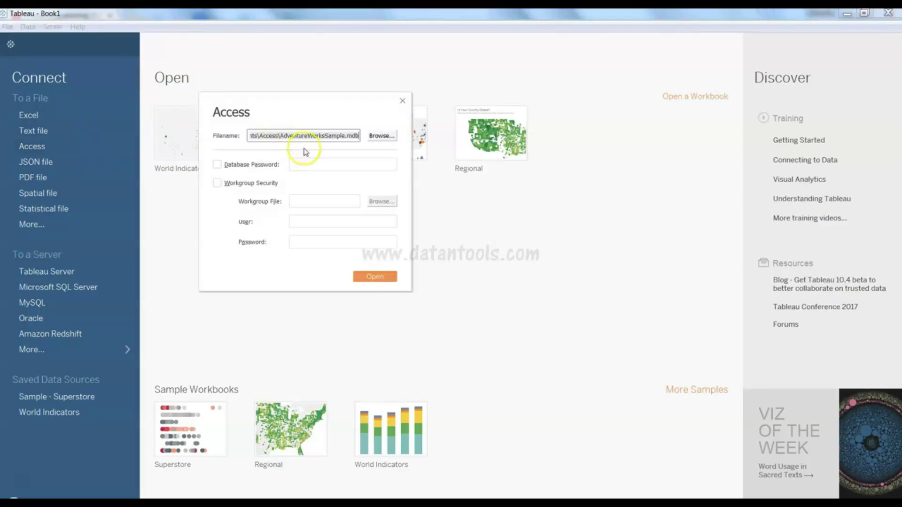
pyautogui.click(329, 139)
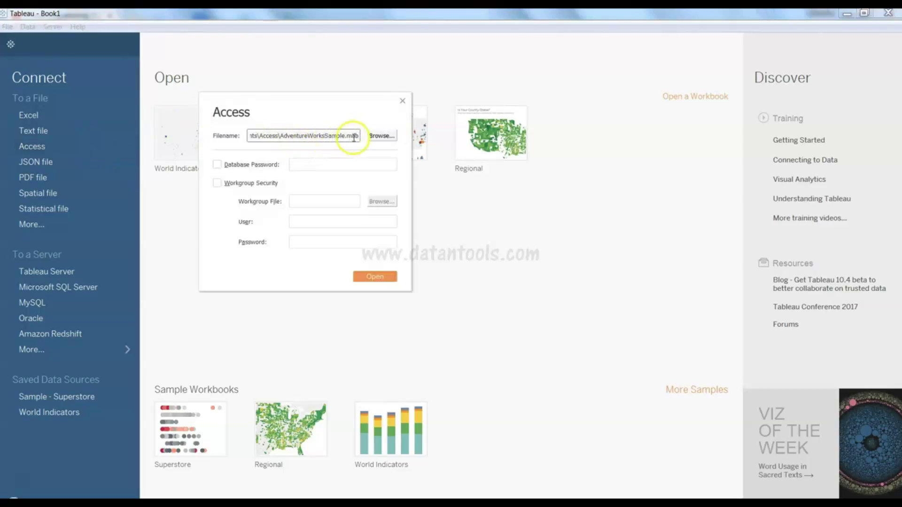
pyautogui.press('Home')
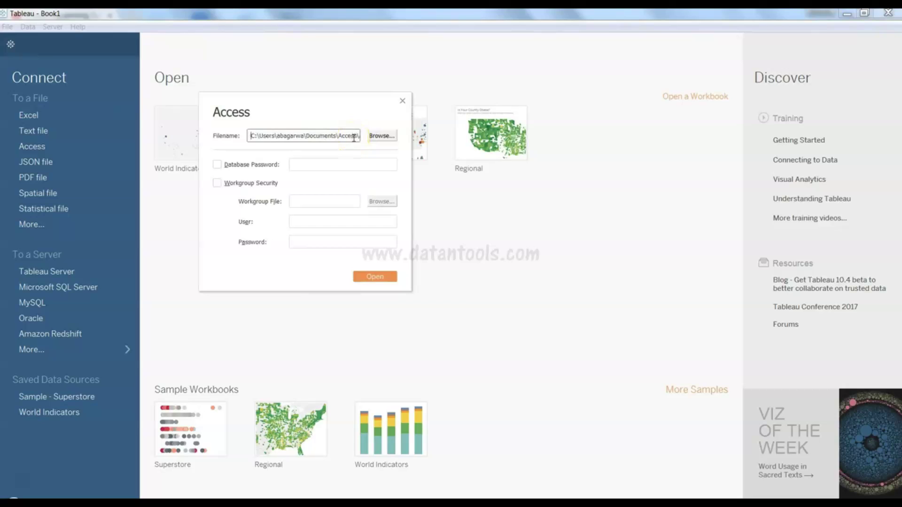
pyautogui.press('End')
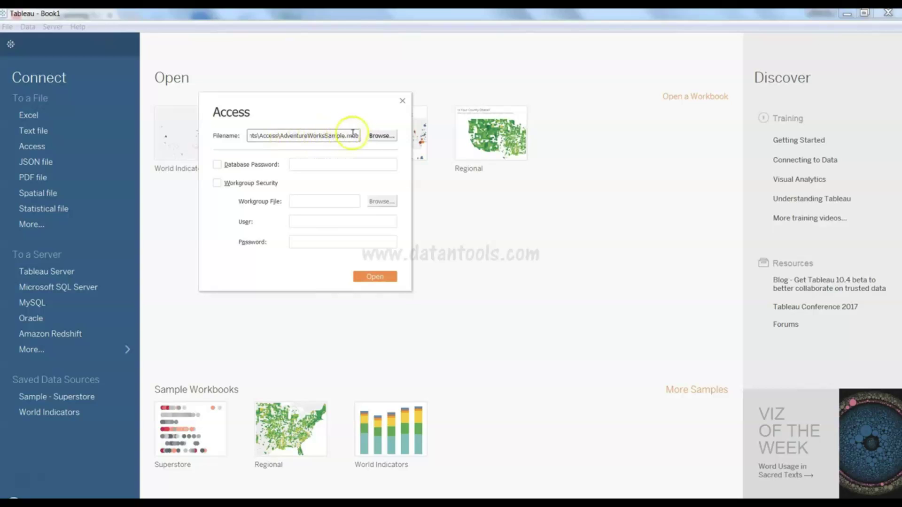
# - Choose the AdventureWorksSample database from the Access folder in the Documents library
pyautogui.click(379, 136)
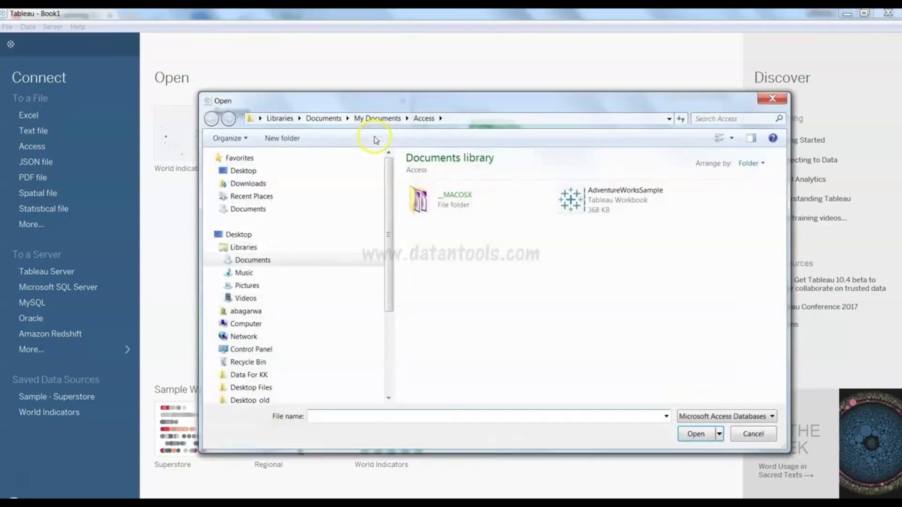
pyautogui.click(318, 174)
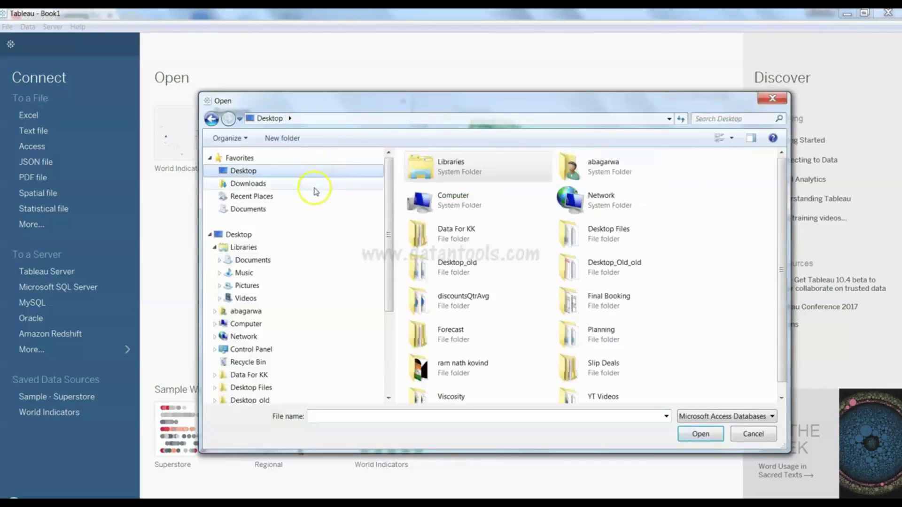
pyautogui.click(312, 188)
pyautogui.click(304, 250)
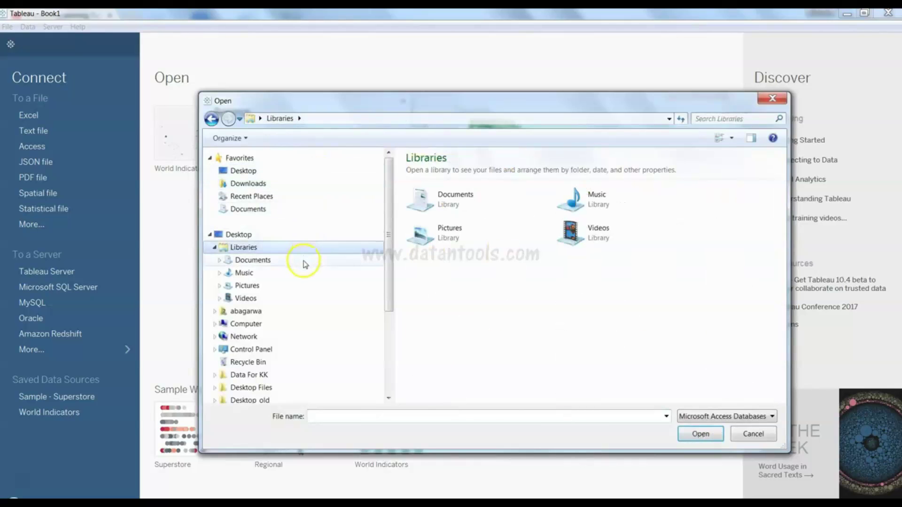
pyautogui.click(302, 261)
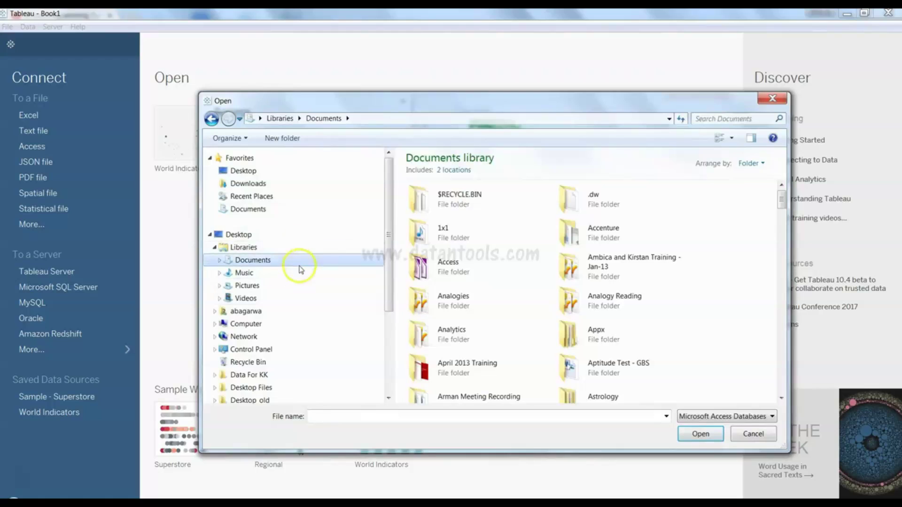
pyautogui.doubleClick(463, 267)
pyautogui.doubleClick(594, 206)
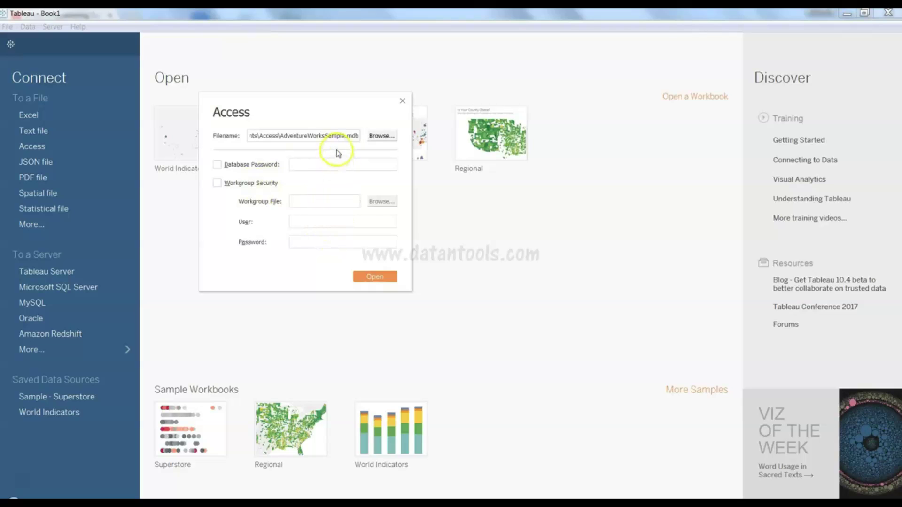
# - Connect to the AdventureWorksSample database and join its Product table with SalesOrderDetail in the data source
pyautogui.click(375, 277)
pyautogui.click(138, 231)
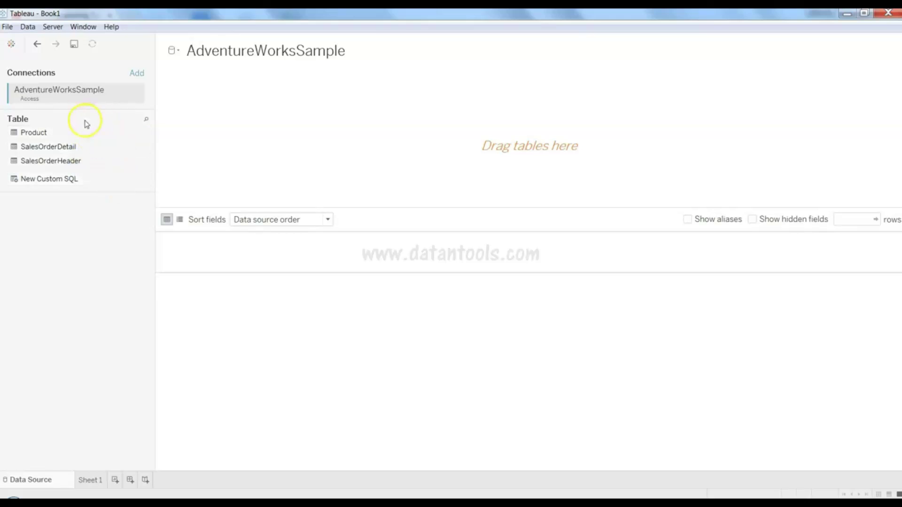
pyautogui.moveTo(84, 138); pyautogui.dragTo(288, 115)
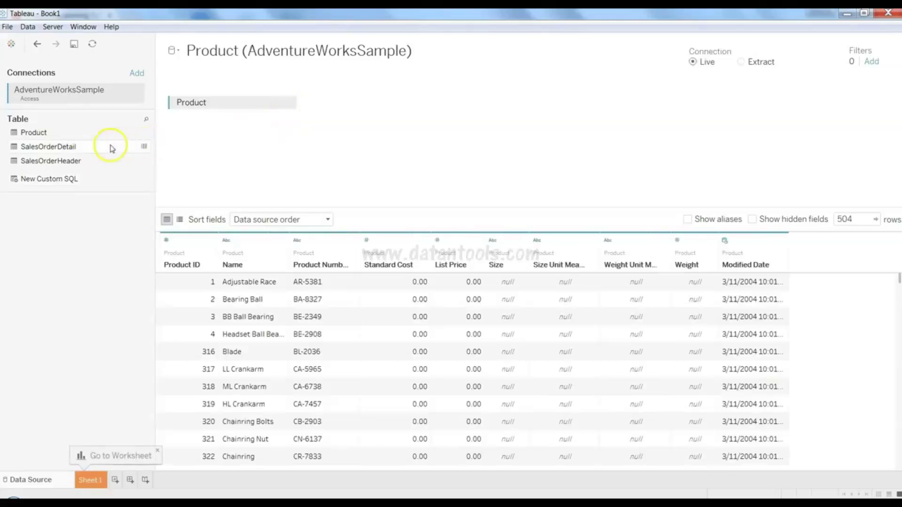
pyautogui.moveTo(111, 146); pyautogui.dragTo(429, 105)
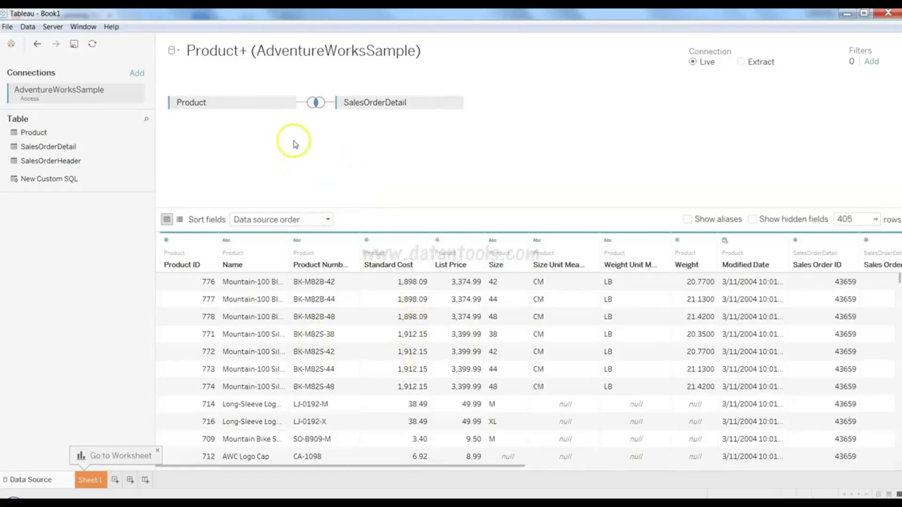
# - Try the alternative join types between Product and SalesOrderDetail, and restore the inner join
pyautogui.moveTo(323, 110)
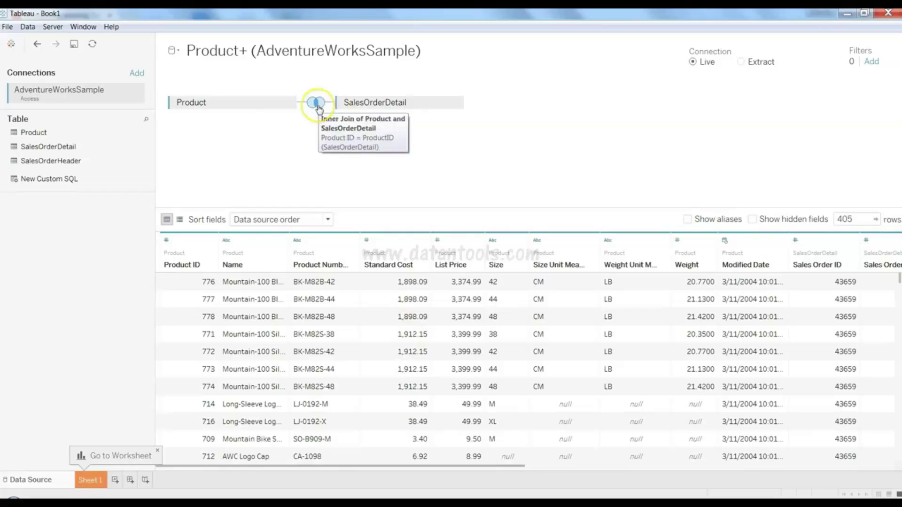
pyautogui.click(317, 103)
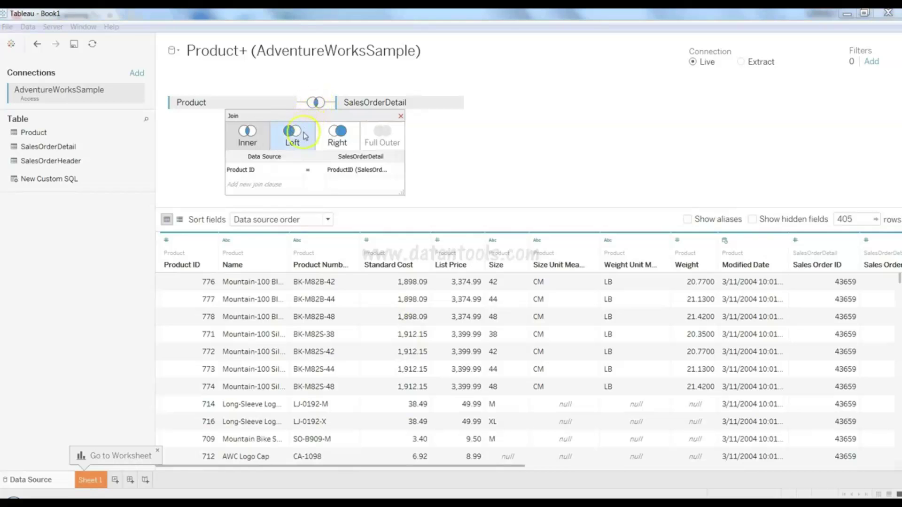
pyautogui.click(336, 141)
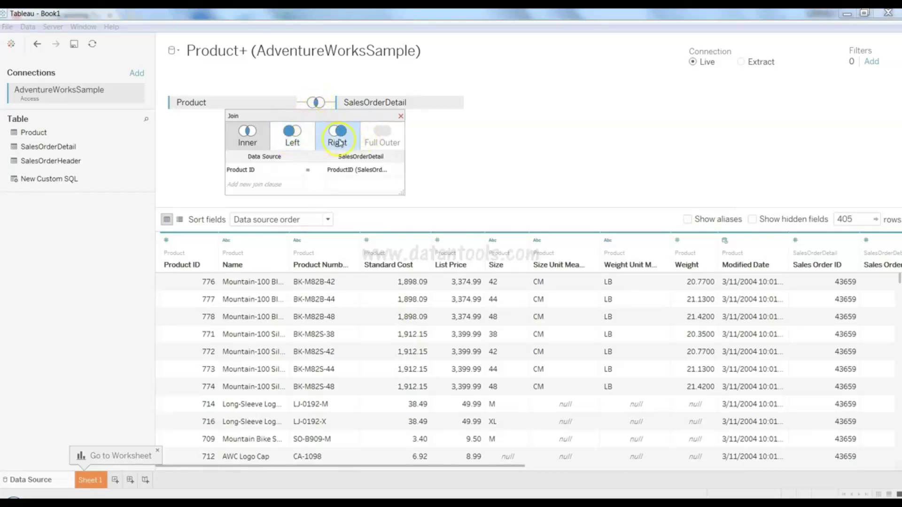
pyautogui.click(292, 136)
pyautogui.click(334, 140)
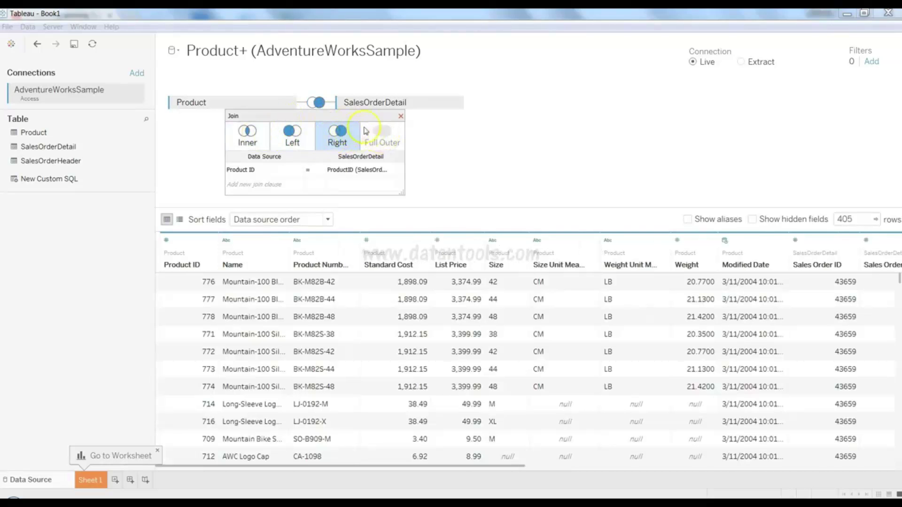
pyautogui.click(254, 144)
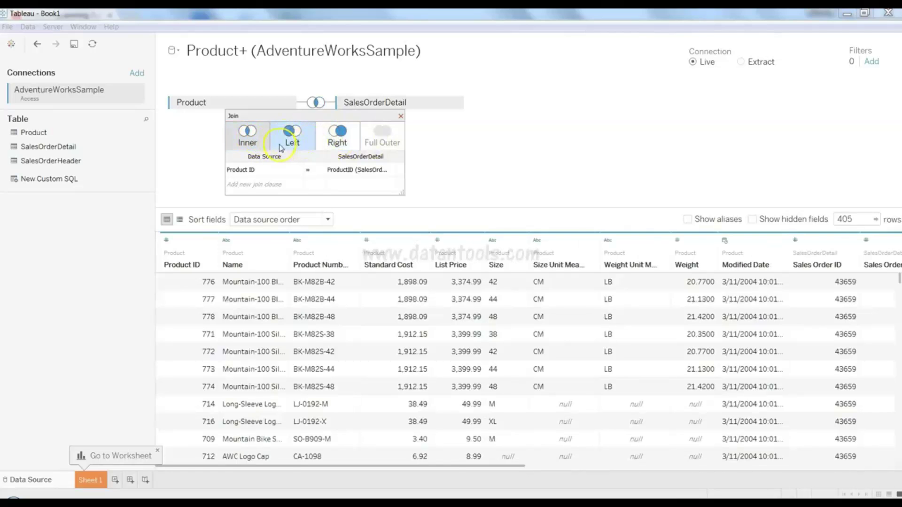
pyautogui.click(401, 116)
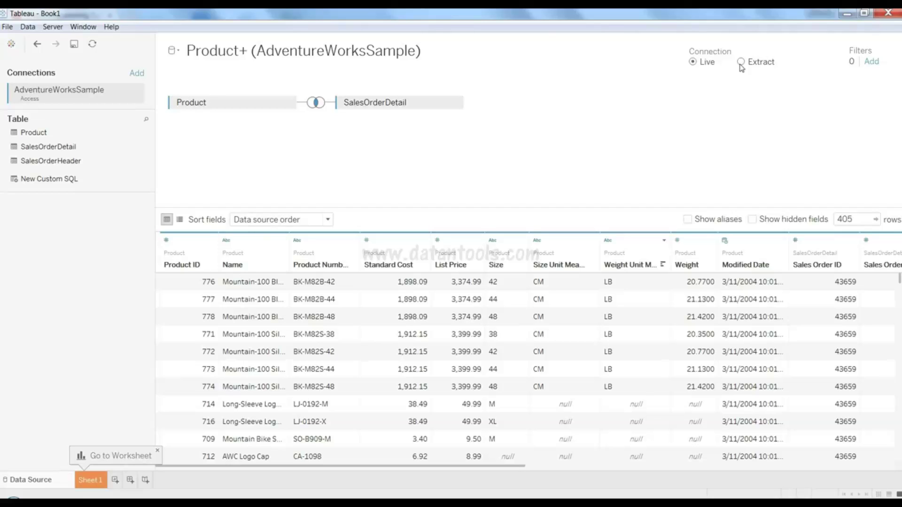
# - Switch the connection to Extract and save it as Product+ (AdventureWorksSample) in the Datasources folder, opening Sheet 1
pyautogui.click(741, 64)
pyautogui.click(741, 62)
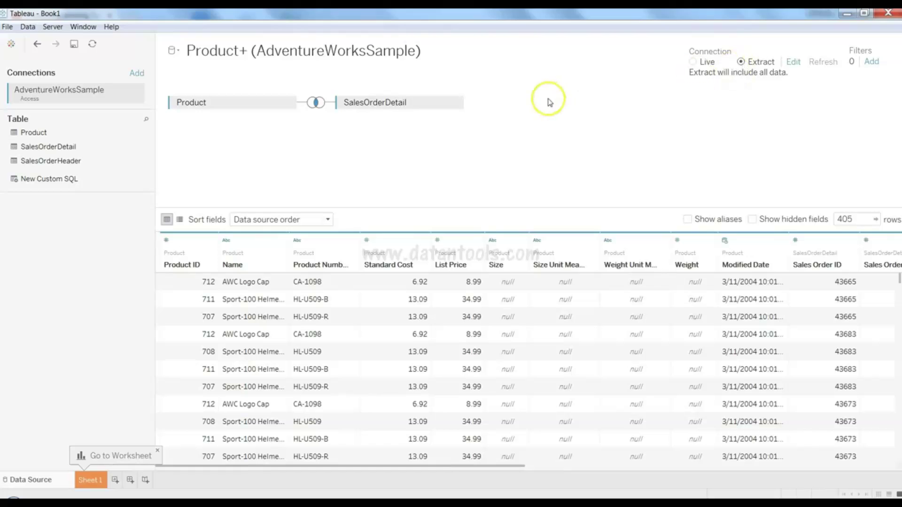
pyautogui.click(94, 481)
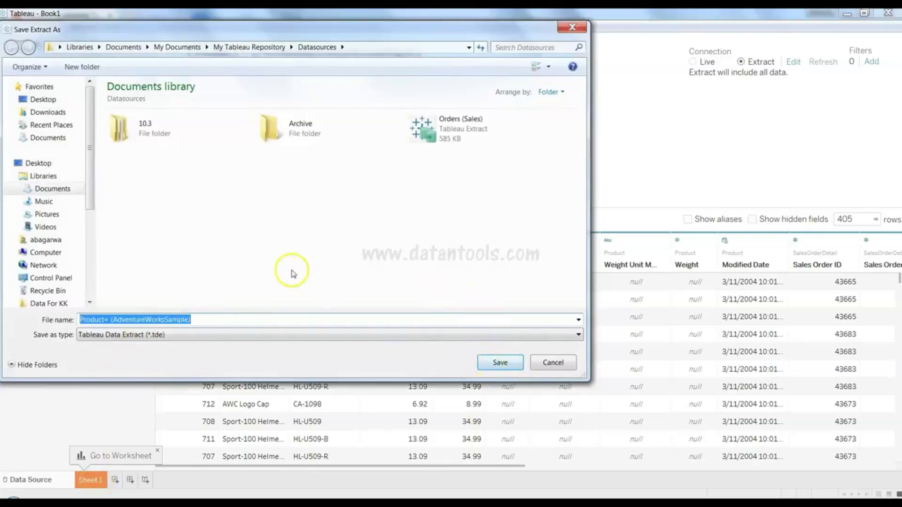
pyautogui.click(496, 364)
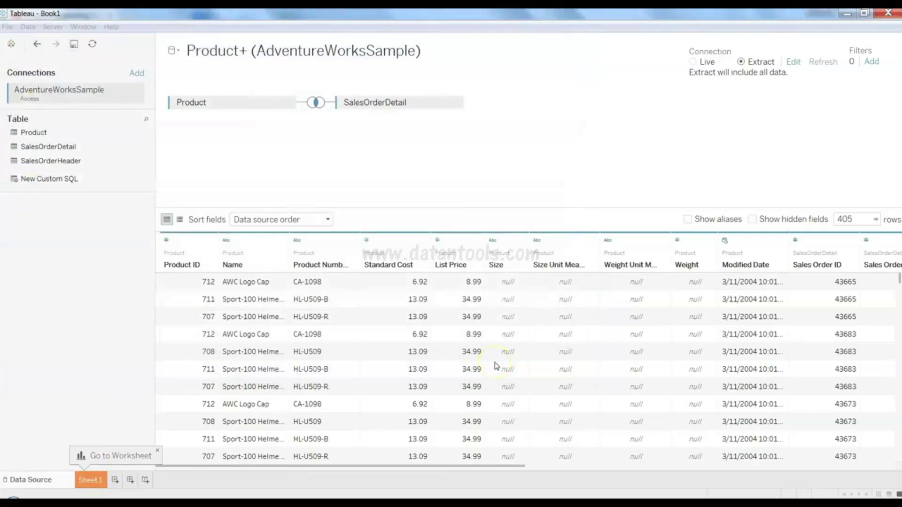
pyautogui.click(93, 479)
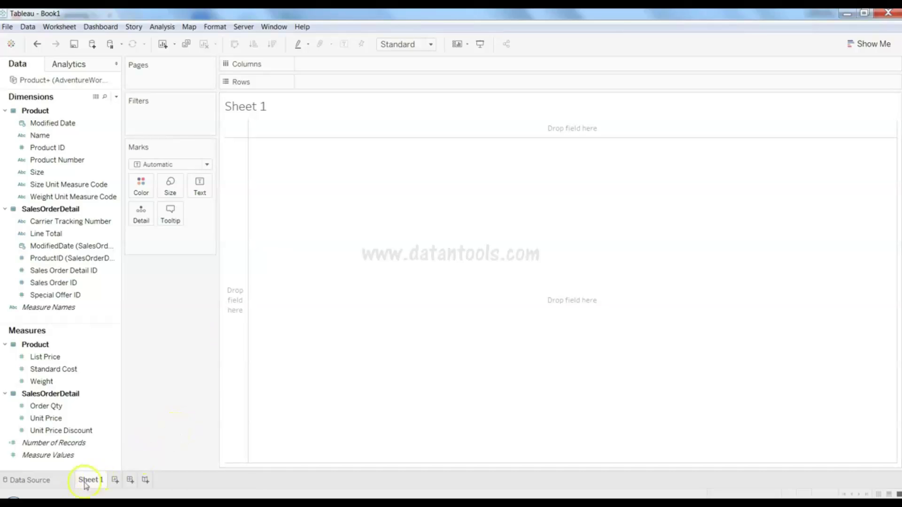
pyautogui.click(62, 480)
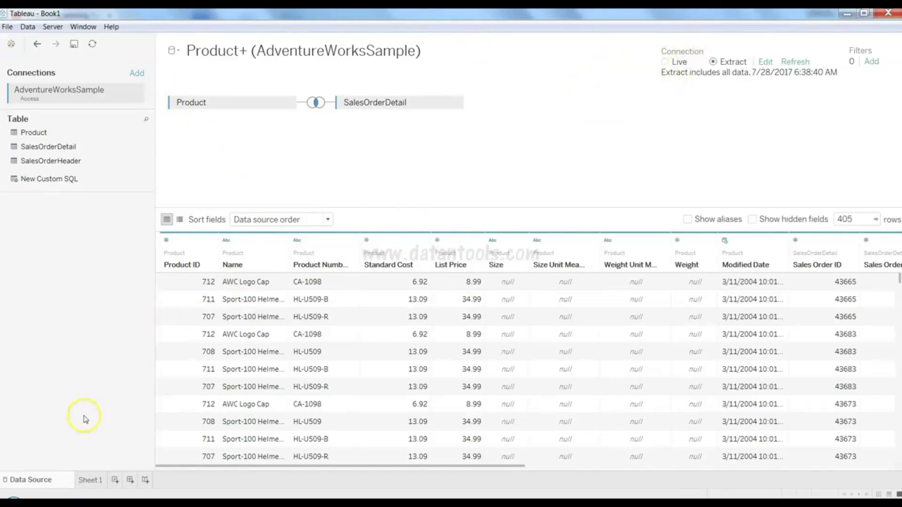
pyautogui.click(88, 480)
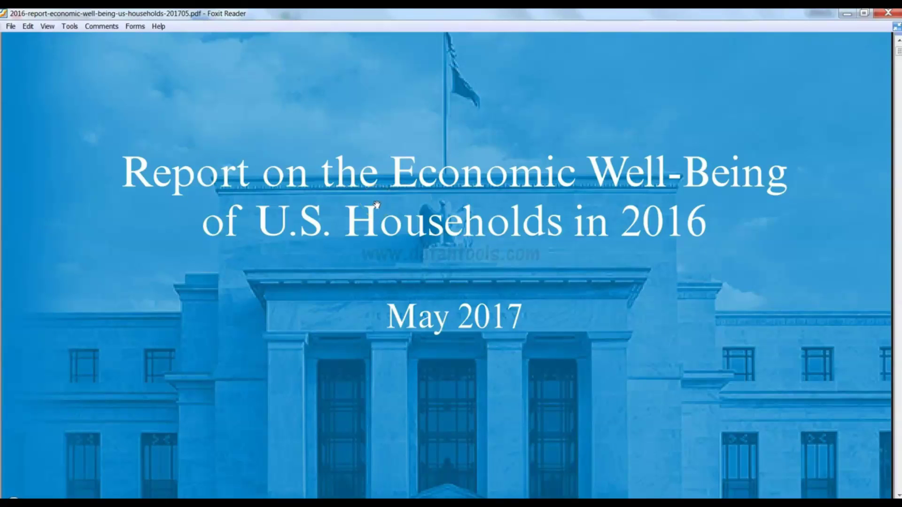
# - Browse the economic well-being report PDF in Foxit Reader and go to page 30 of the file
pyautogui.scroll(-3, 377, 205)
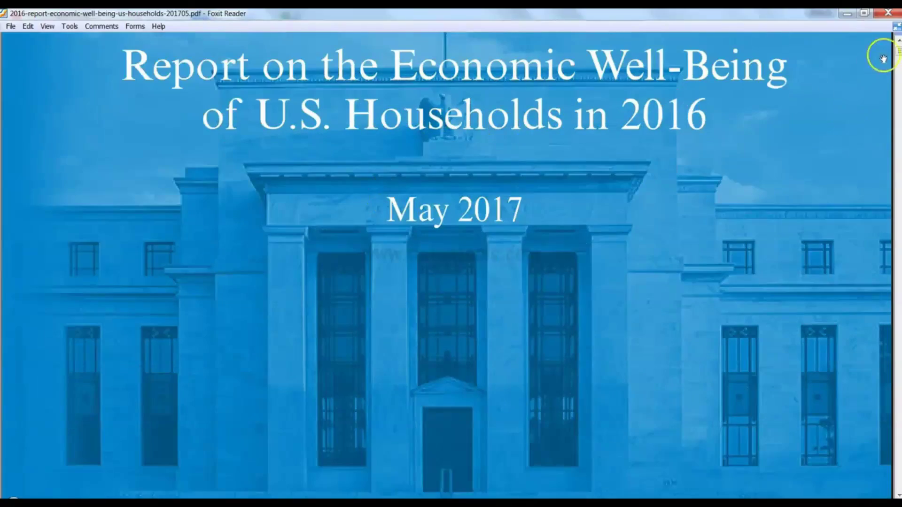
pyautogui.click(898, 55)
pyautogui.moveTo(898, 56); pyautogui.dragTo(898, 149)
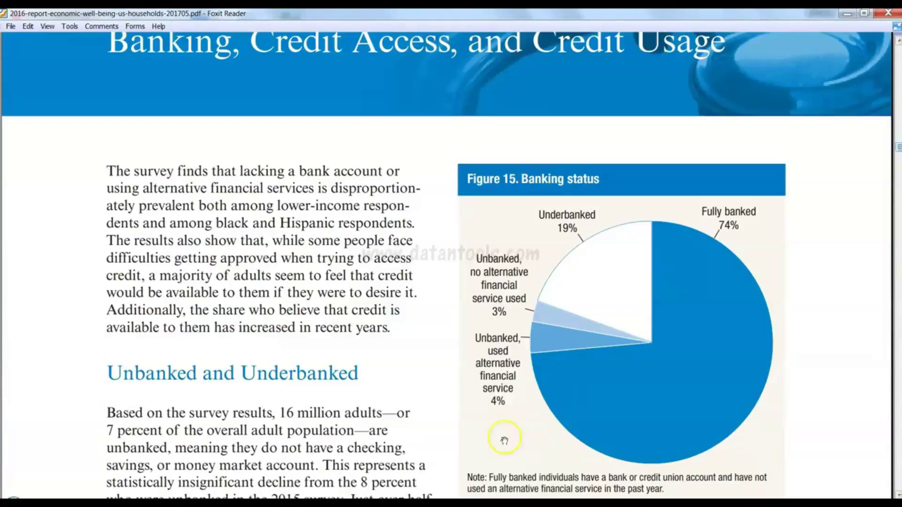
pyautogui.scroll(3, 404, 272)
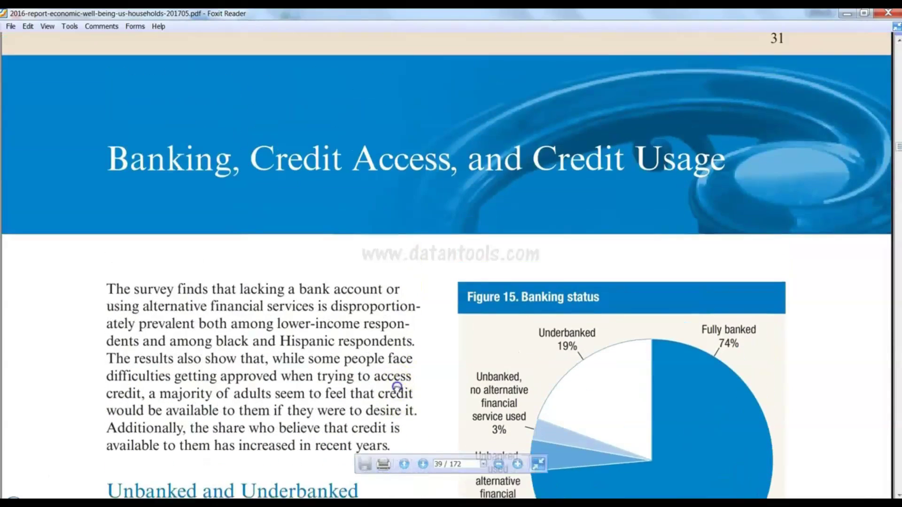
pyautogui.scroll(2, 412, 337)
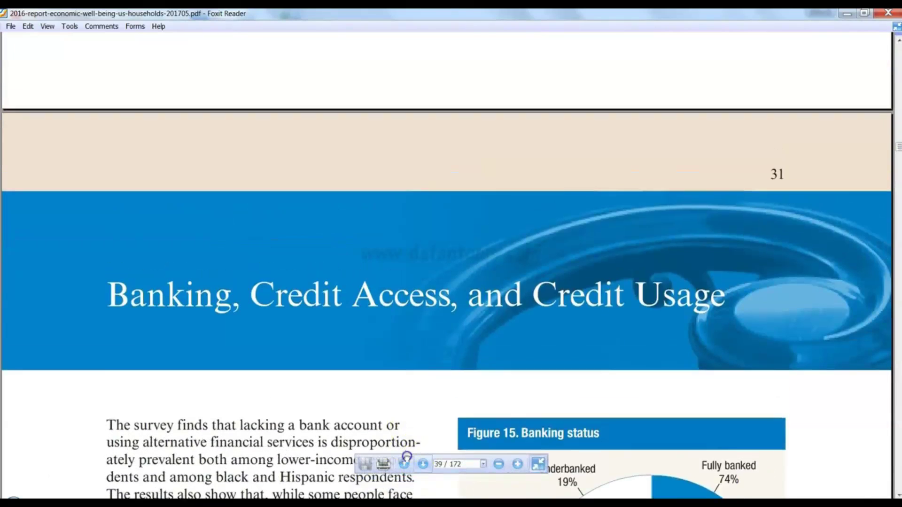
pyautogui.write('30')
pyautogui.press('Return')
# - Examine the family income table and Table 9 on income sources by age in the report
pyautogui.moveTo(418, 344); pyautogui.dragTo(416, 275)
pyautogui.scroll(-10, 515, 375)
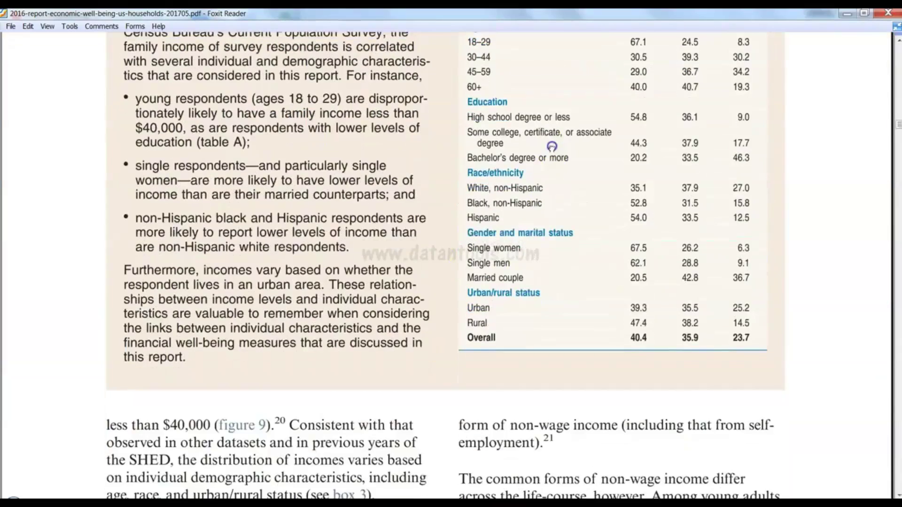
pyautogui.scroll(-10, 544, 305)
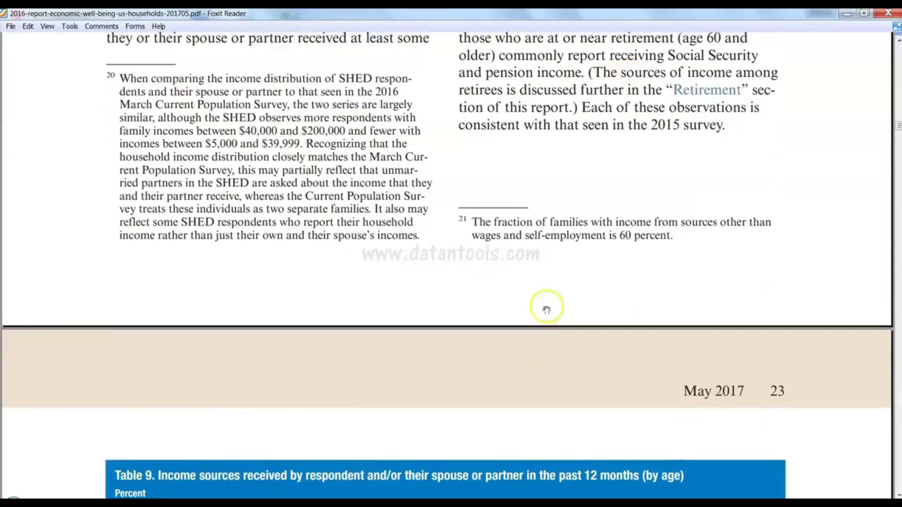
pyautogui.scroll(-1, 539, 350)
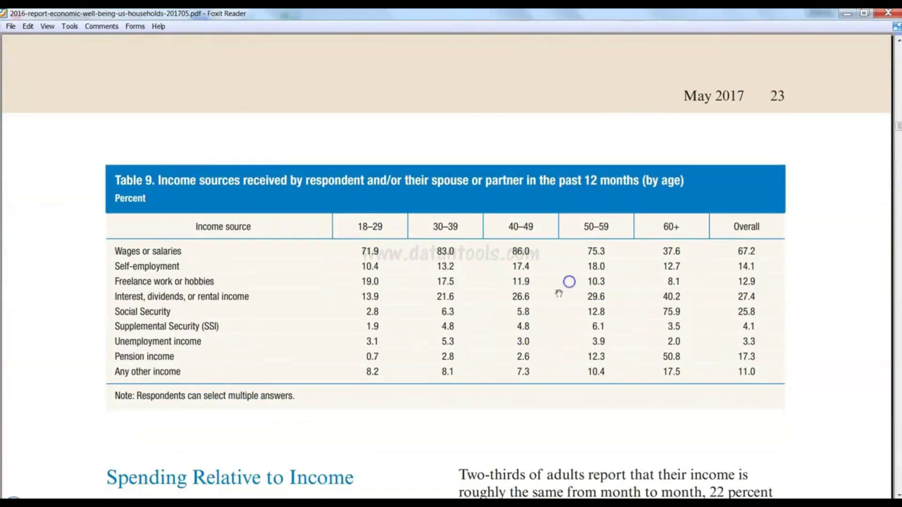
pyautogui.click(414, 293)
pyautogui.moveTo(479, 133); pyautogui.dragTo(451, 429)
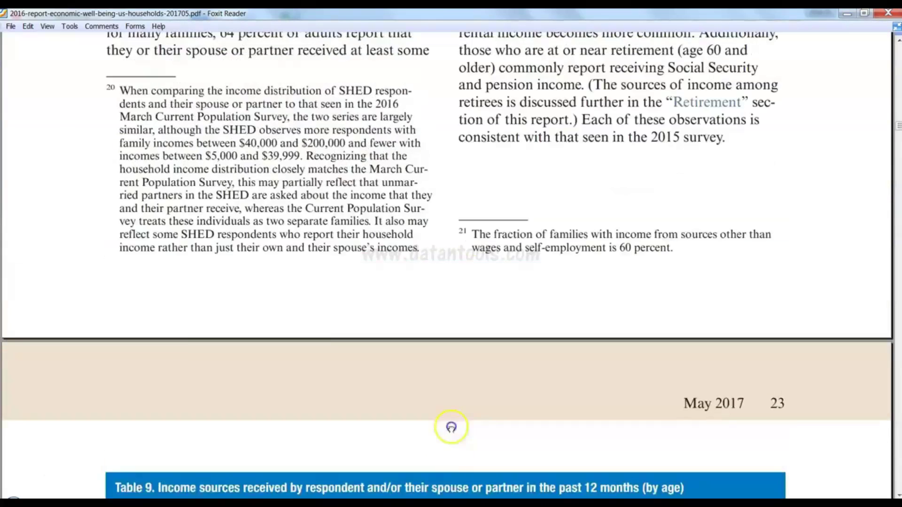
pyautogui.moveTo(513, 188); pyautogui.dragTo(484, 430)
pyautogui.moveTo(535, 137); pyautogui.dragTo(528, 485)
pyautogui.click(514, 244)
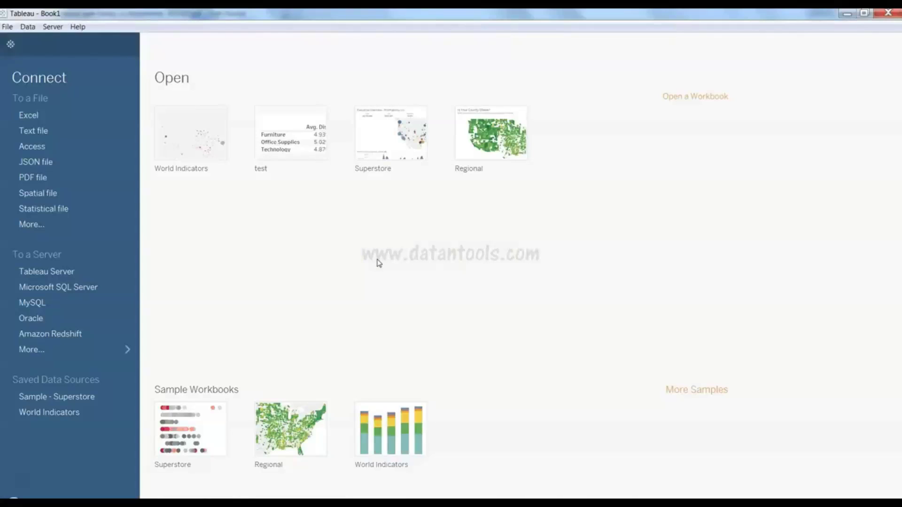
# - Switch to Tableau and connect to the 2016-report-economic-well-being-us-households-201705 PDF on the Desktop, scanning all pages for tables
pyautogui.click(178, 153)
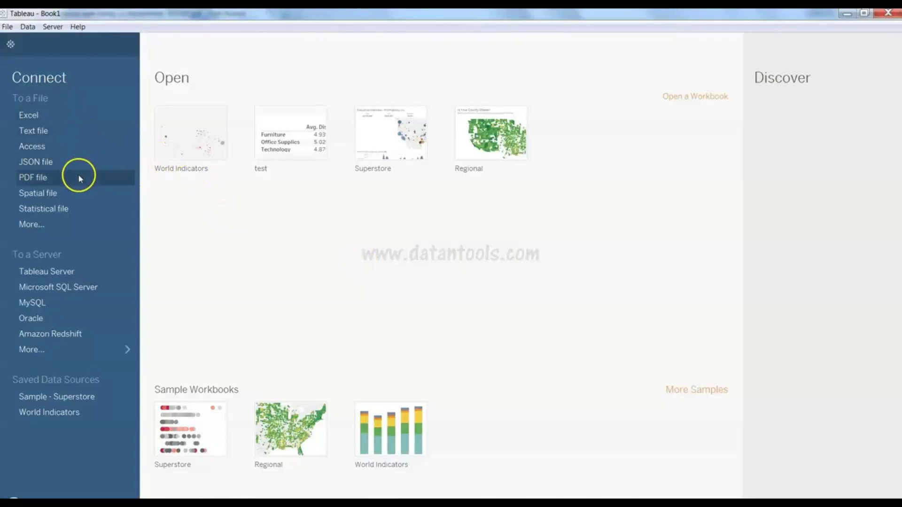
pyautogui.click(50, 179)
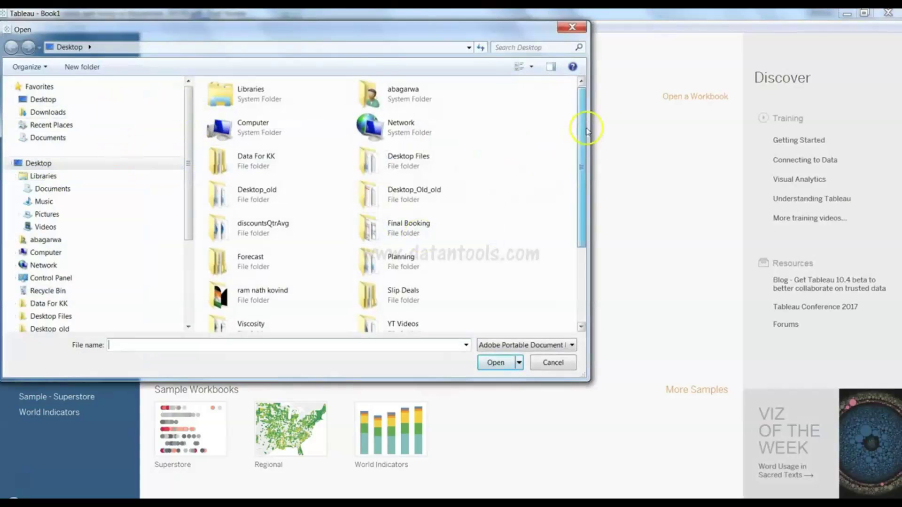
pyautogui.moveTo(584, 127); pyautogui.dragTo(546, 298)
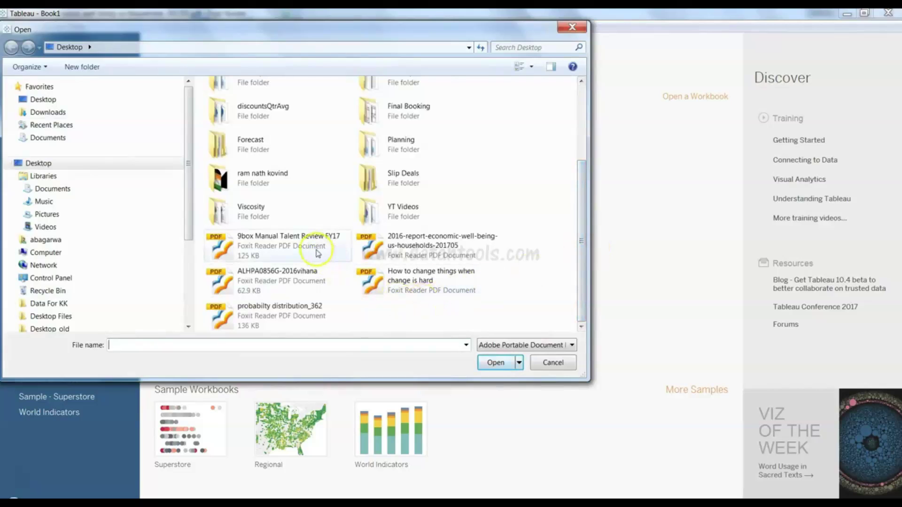
pyautogui.doubleClick(419, 247)
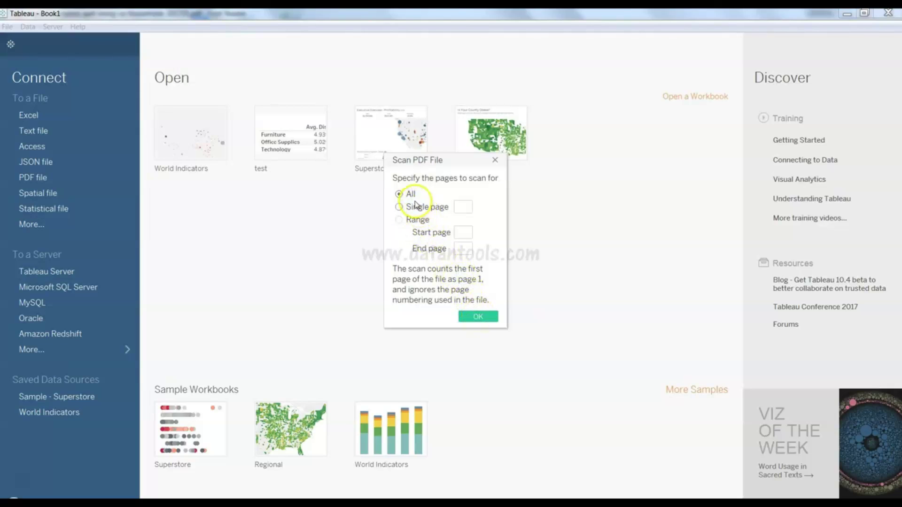
pyautogui.click(478, 320)
pyautogui.click(478, 318)
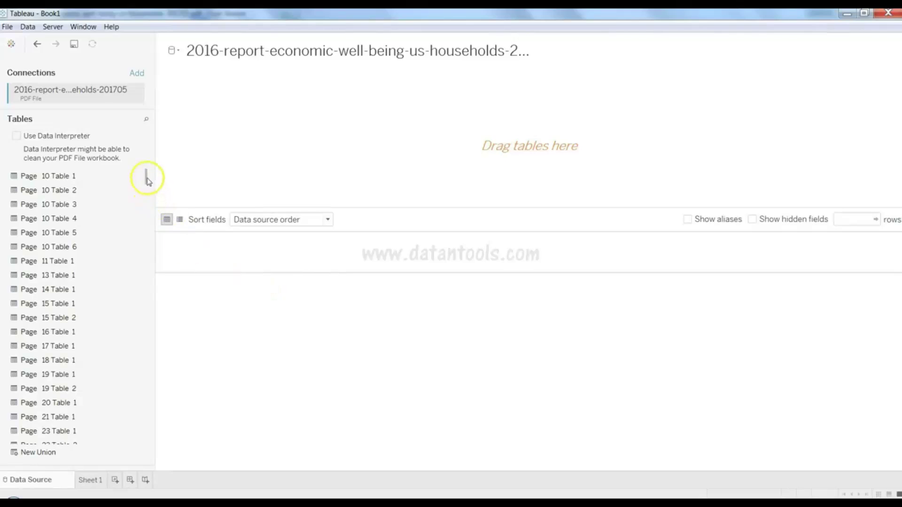
# - Add Page 31 Table 1 from the scanned PDF tables to the data source
pyautogui.moveTo(146, 179); pyautogui.dragTo(183, 144)
pyautogui.click(321, 140)
pyautogui.click(87, 309)
pyautogui.click(146, 177)
pyautogui.moveTo(147, 177); pyautogui.dragTo(148, 203)
pyautogui.moveTo(89, 290); pyautogui.dragTo(338, 146)
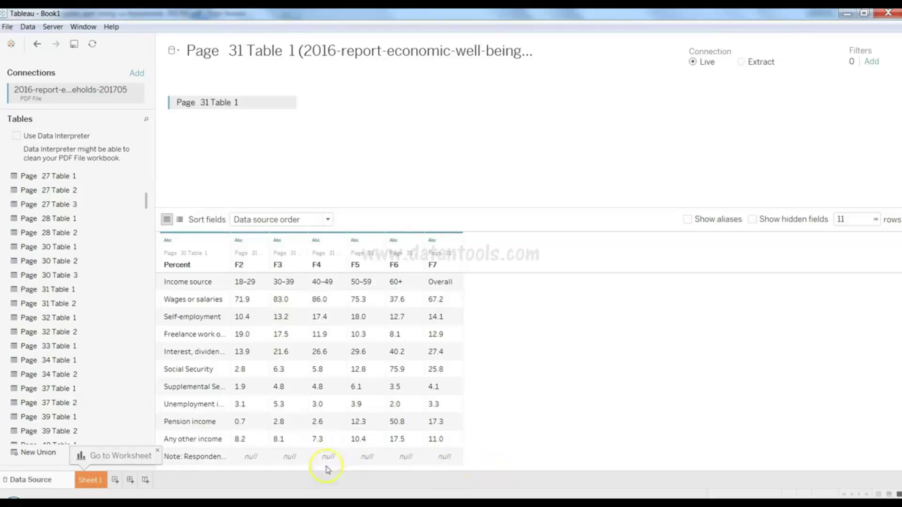
# - Compare the Page 31 Table 1 preview in Tableau with Table 9 of the report in Foxit Reader
pyautogui.click(292, 504)
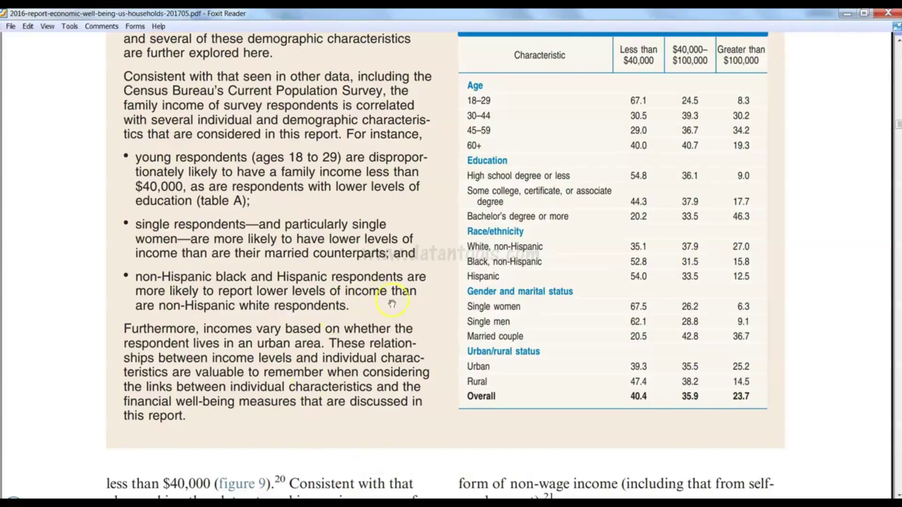
pyautogui.scroll(-10, 392, 304)
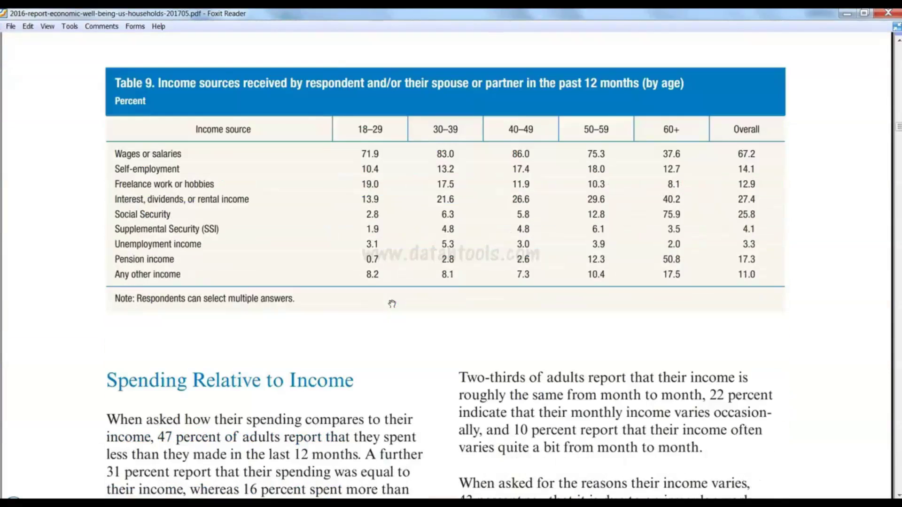
pyautogui.moveTo(403, 465)
pyautogui.hotkey('alt', 'Tab')
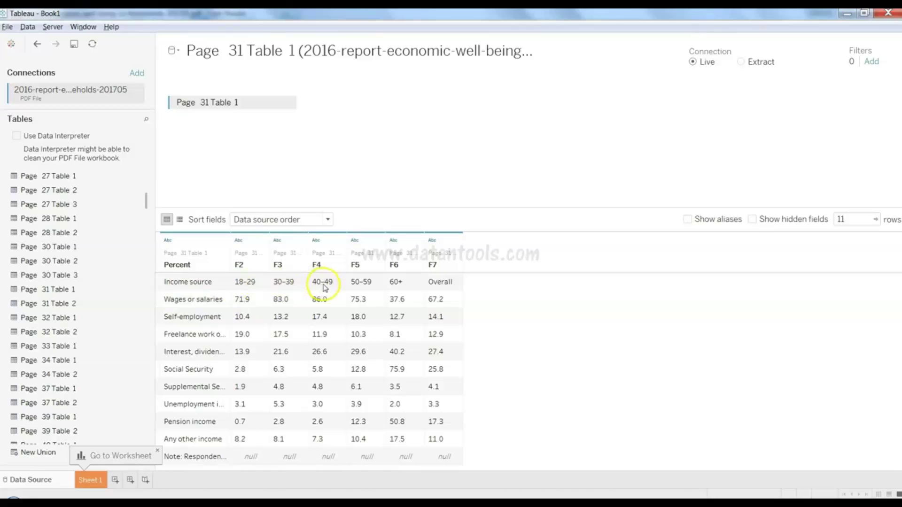
pyautogui.hotkey('alt', 'Tab')
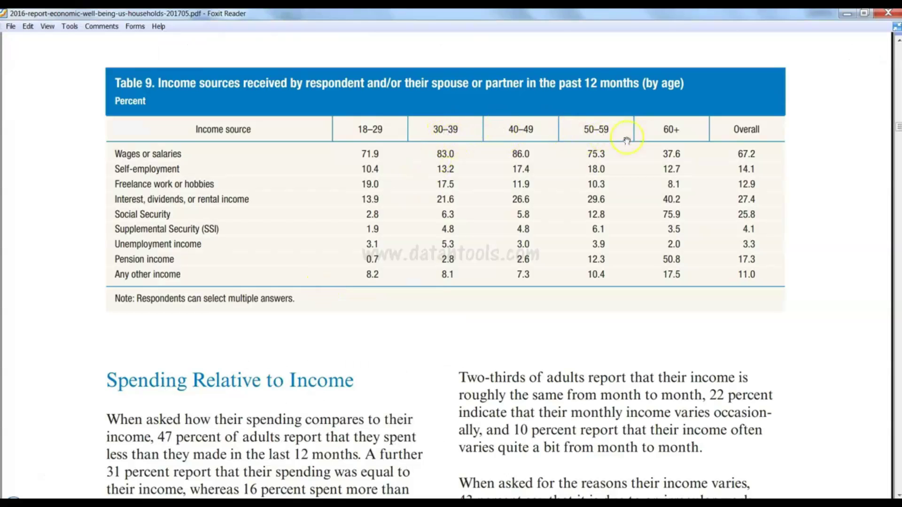
pyautogui.hotkey('alt', 'Tab')
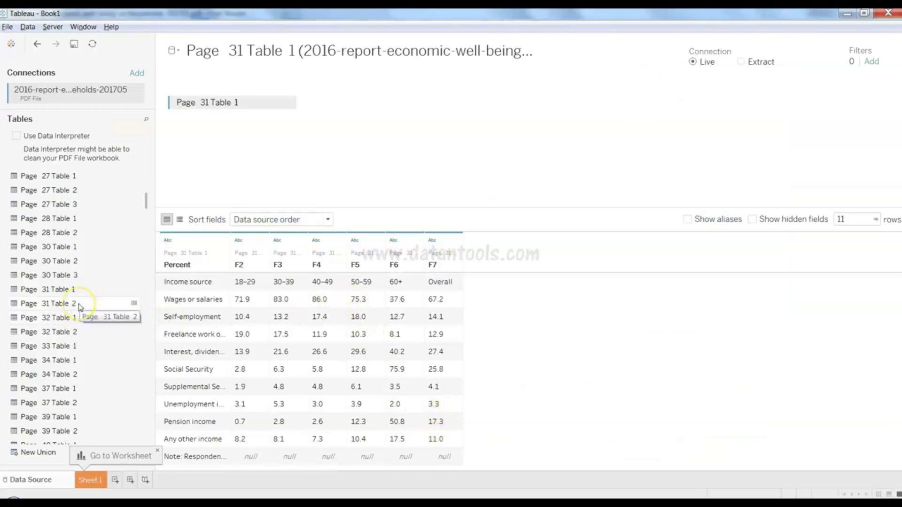
# - Look through the report page below Table 9 in Foxit Reader for further tables and return to Tableau
pyautogui.hotkey('alt', 'Tab')
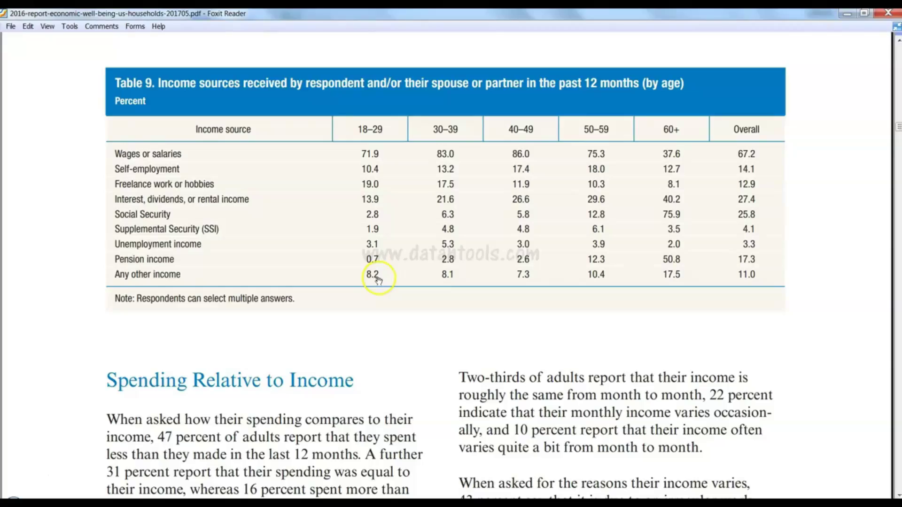
pyautogui.scroll(-10, 378, 281)
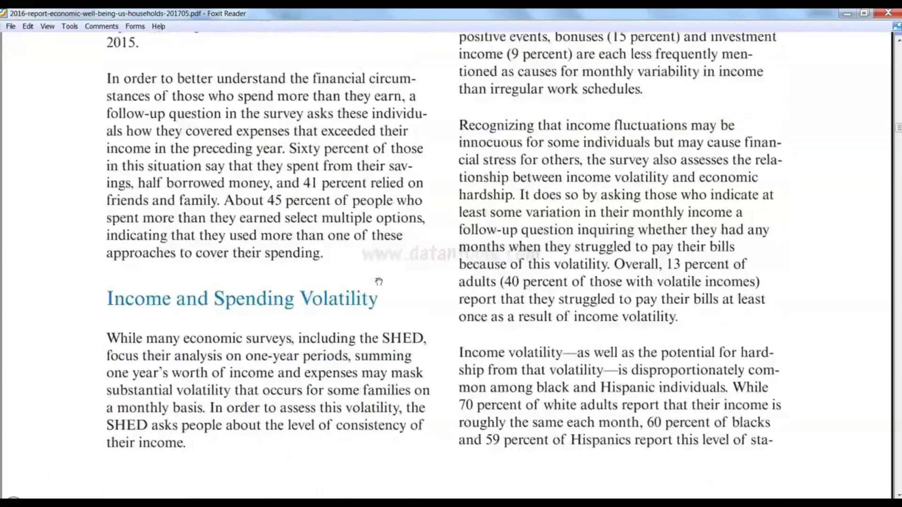
pyautogui.scroll(-4, 379, 281)
pyautogui.scroll(4, 379, 281)
pyautogui.scroll(8, 378, 280)
pyautogui.hotkey('alt', 'Tab')
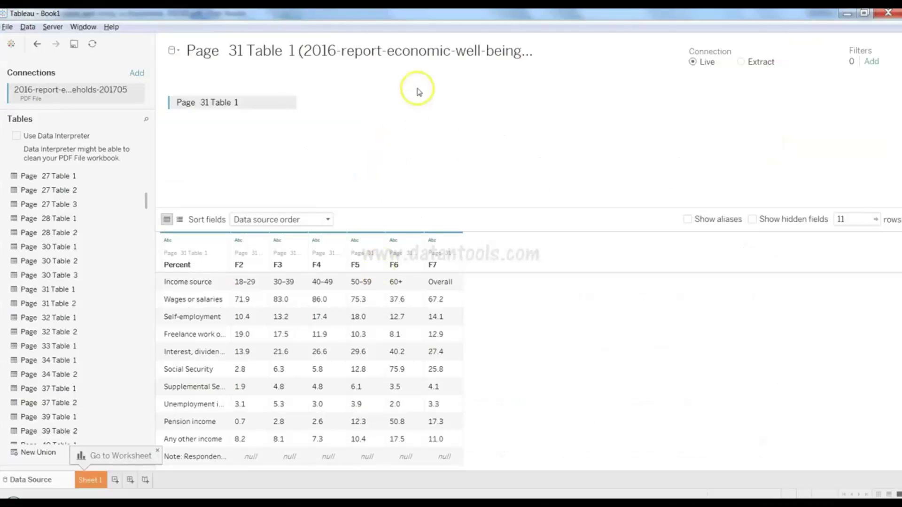
# - Replace Page 31 Table 1 with Page 31 Table 2 in the data source
pyautogui.click(289, 103)
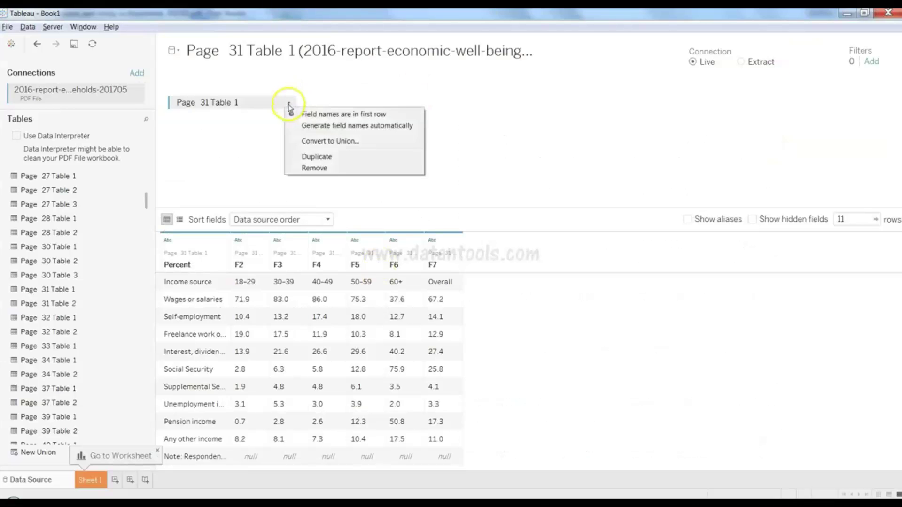
pyautogui.click(316, 172)
pyautogui.moveTo(96, 310); pyautogui.dragTo(277, 176)
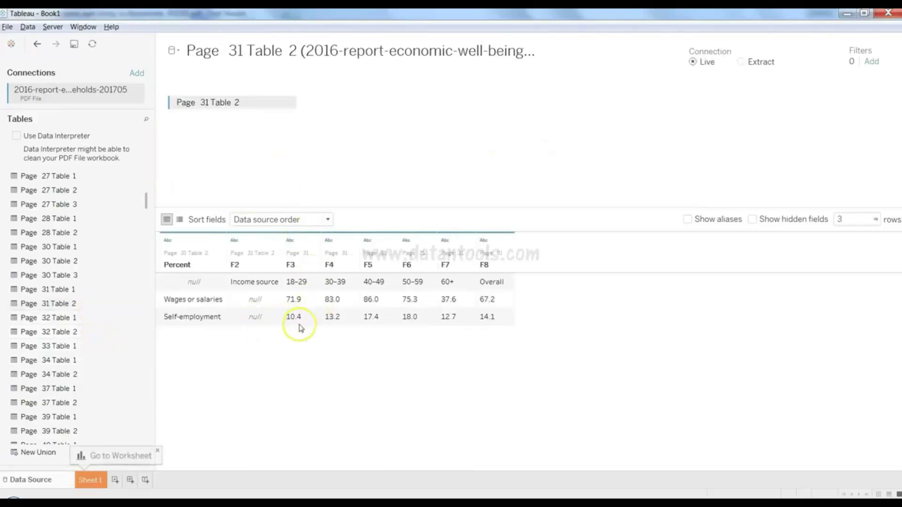
# - Compare the Page 31 Table 2 preview with Table 9 of the report in Foxit Reader and return to Tableau
pyautogui.hotkey('alt', 'Tab')
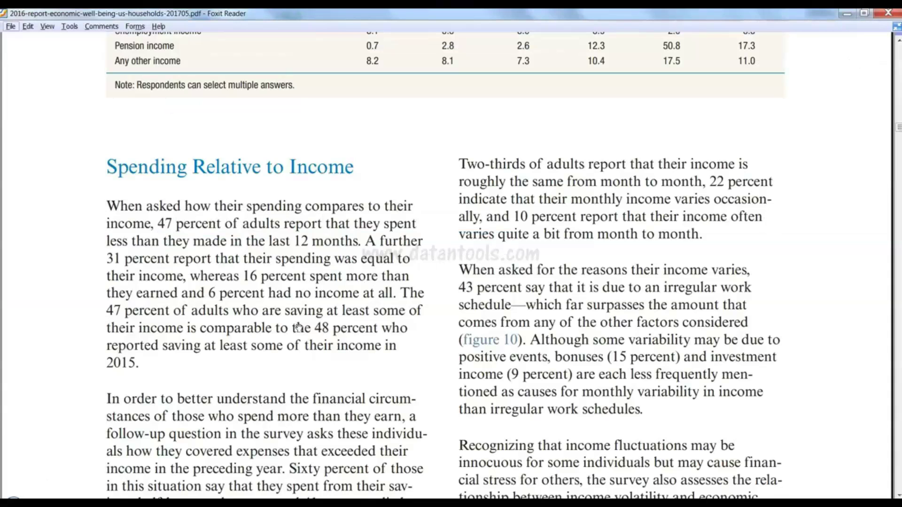
pyautogui.hotkey('alt', 'Tab')
pyautogui.hotkey('alt', 'Tab')
pyautogui.scroll(3, 237, 179)
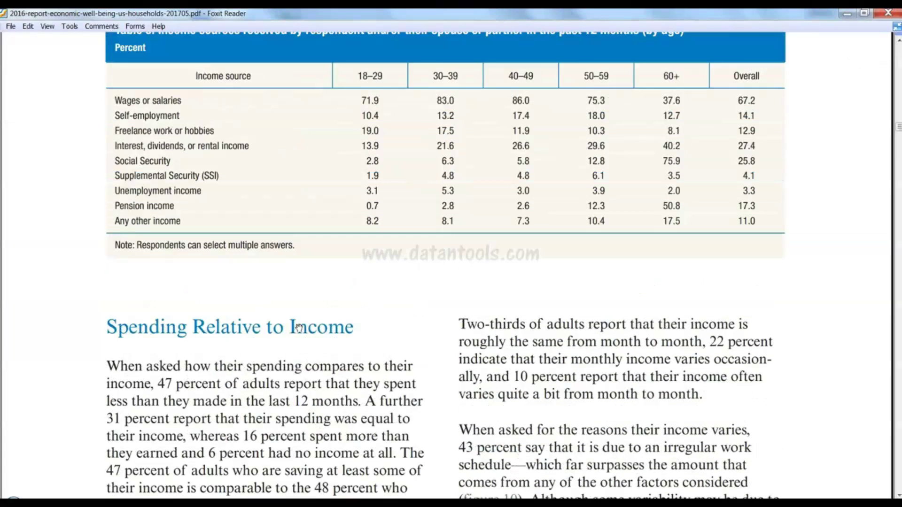
pyautogui.hotkey('alt', 'Tab')
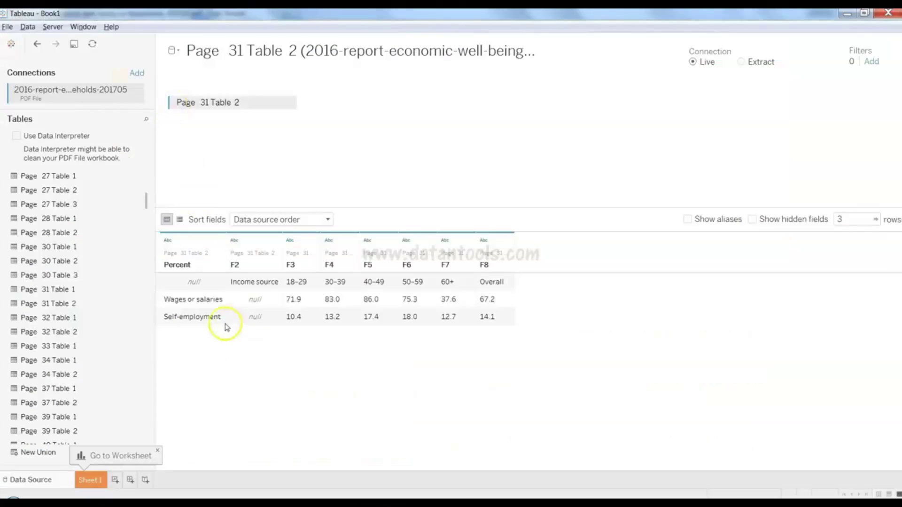
pyautogui.hotkey('alt', 'Tab')
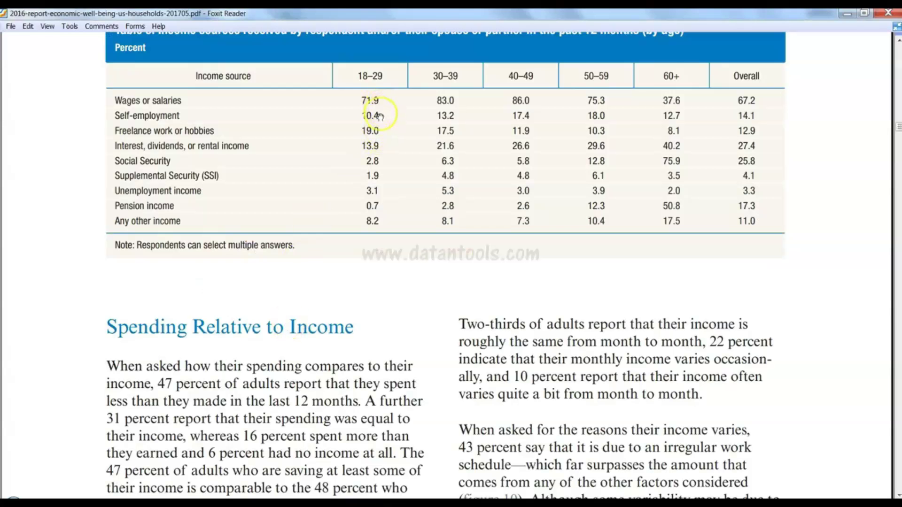
pyautogui.hotkey('alt', 'Tab')
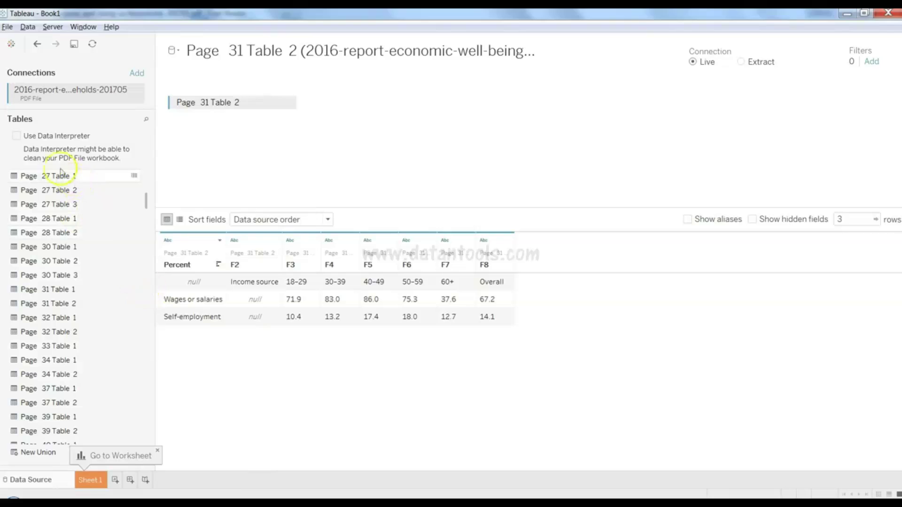
# - Clean the PDF tables with Data Interpreter and replace Page 31 Table 2 with Page 30 Table 1
pyautogui.click(17, 137)
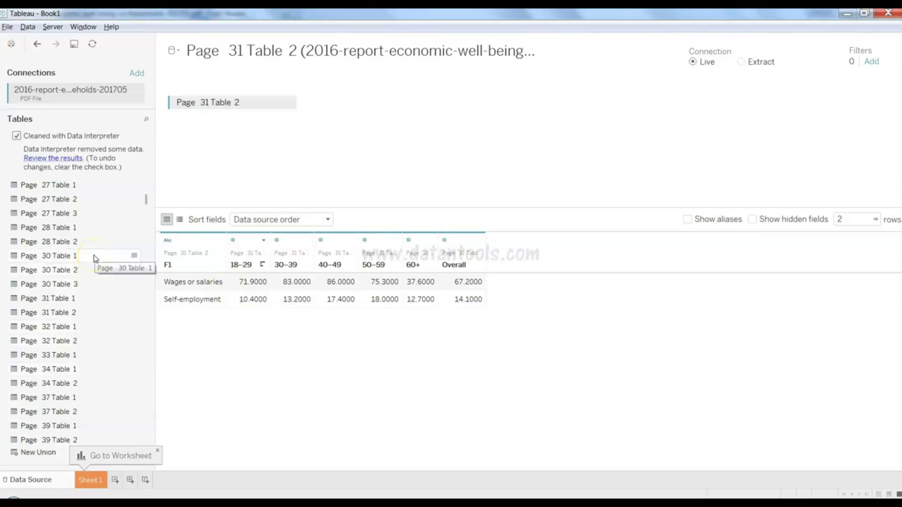
pyautogui.click(288, 103)
pyautogui.click(313, 141)
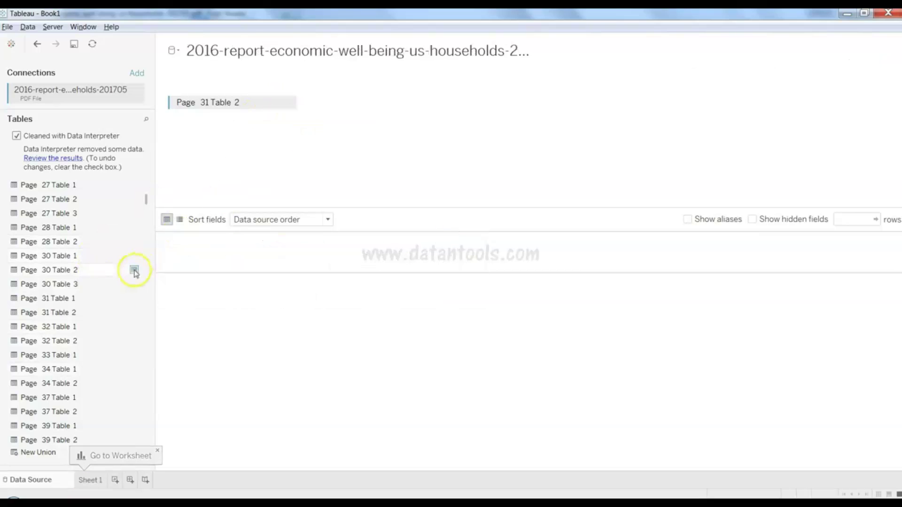
pyautogui.moveTo(98, 257); pyautogui.dragTo(262, 146)
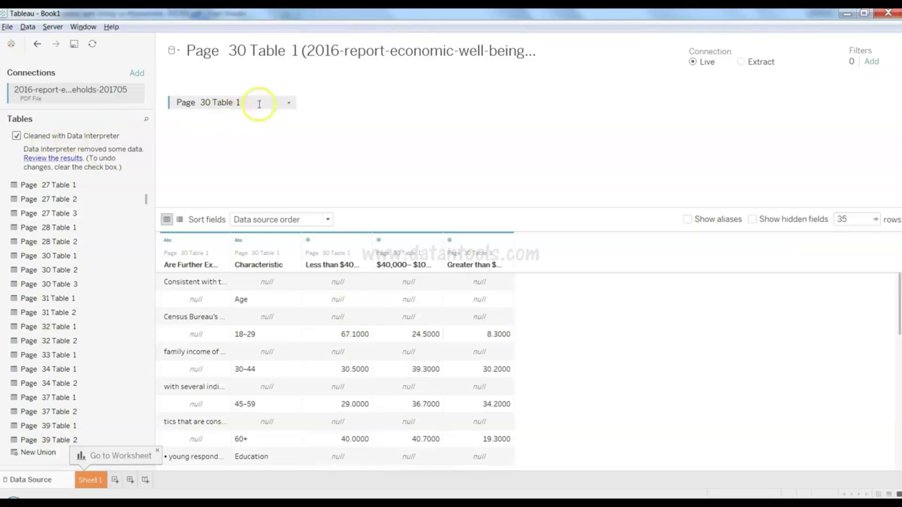
# - Replace Page 30 Table 1 with Page 30 Table 2 in the data source
pyautogui.click(289, 102)
pyautogui.click(310, 141)
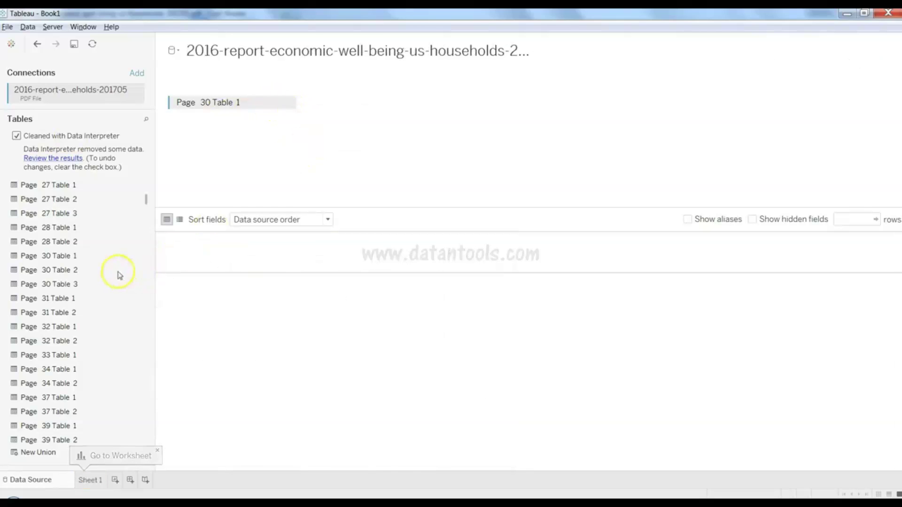
pyautogui.moveTo(94, 271); pyautogui.dragTo(302, 151)
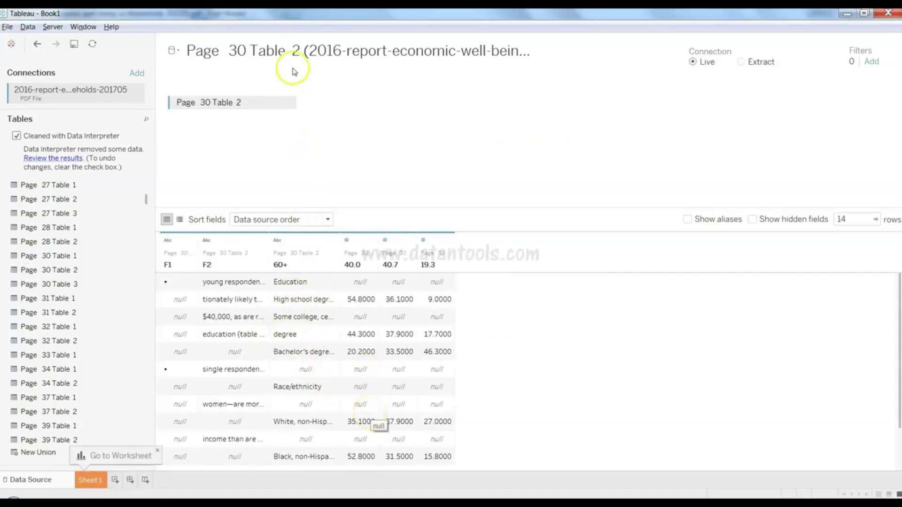
# - Replace Page 30 Table 2 with Page 30 Table 3 in the data source
pyautogui.click(289, 105)
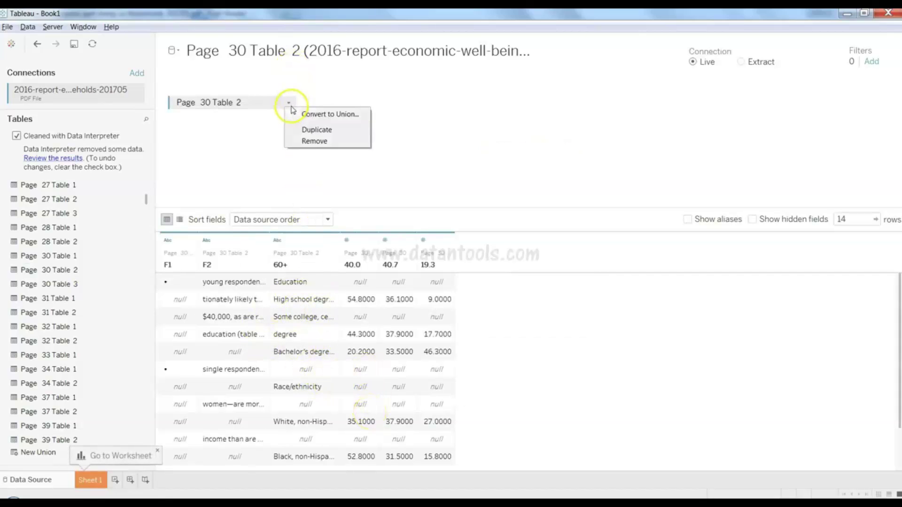
pyautogui.click(314, 141)
pyautogui.moveTo(88, 286); pyautogui.dragTo(273, 189)
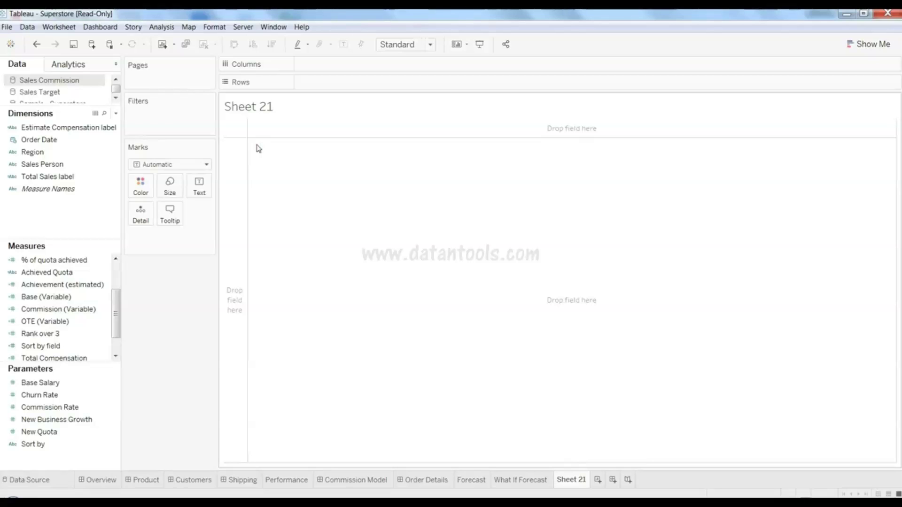
# - Chart the Commission (Variable) measure on Sheet 21 as horizontal bars with Show Me, and change the chart to a histogram
pyautogui.click(61, 272)
pyautogui.click(61, 259)
pyautogui.click(63, 271)
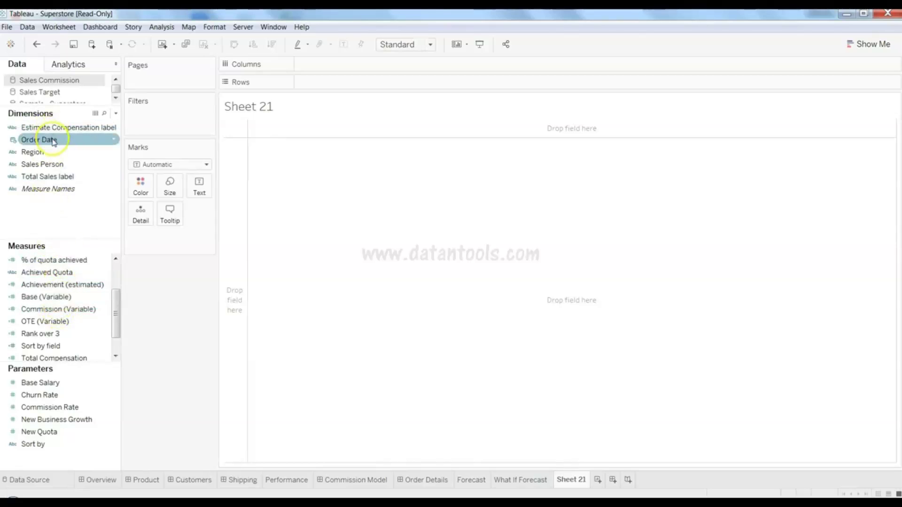
pyautogui.click(867, 44)
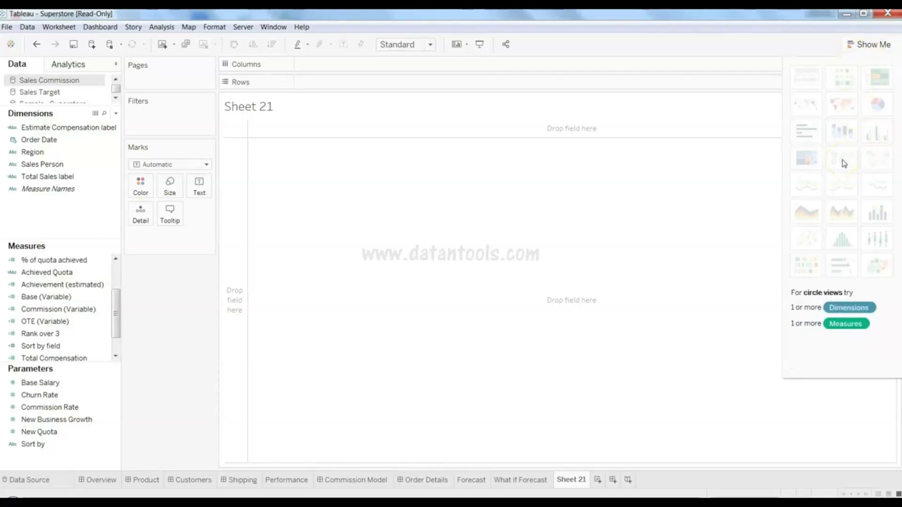
pyautogui.click(63, 309)
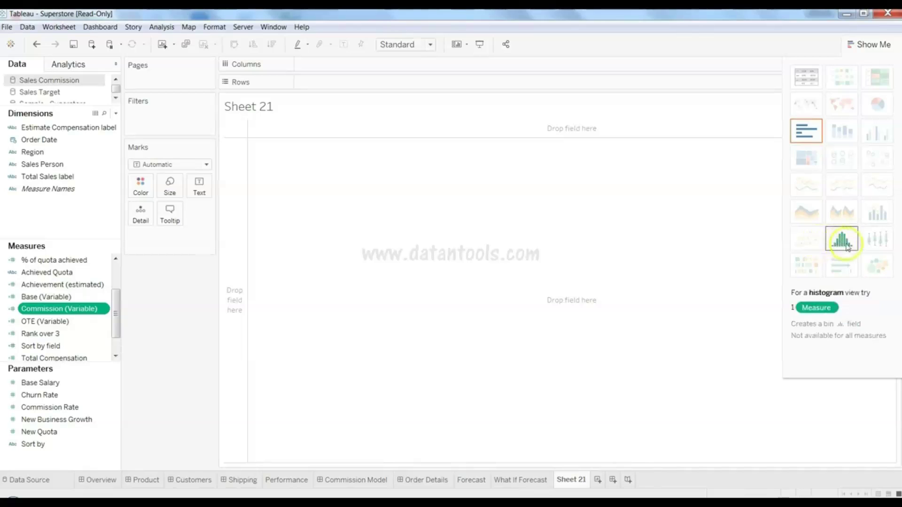
pyautogui.click(804, 133)
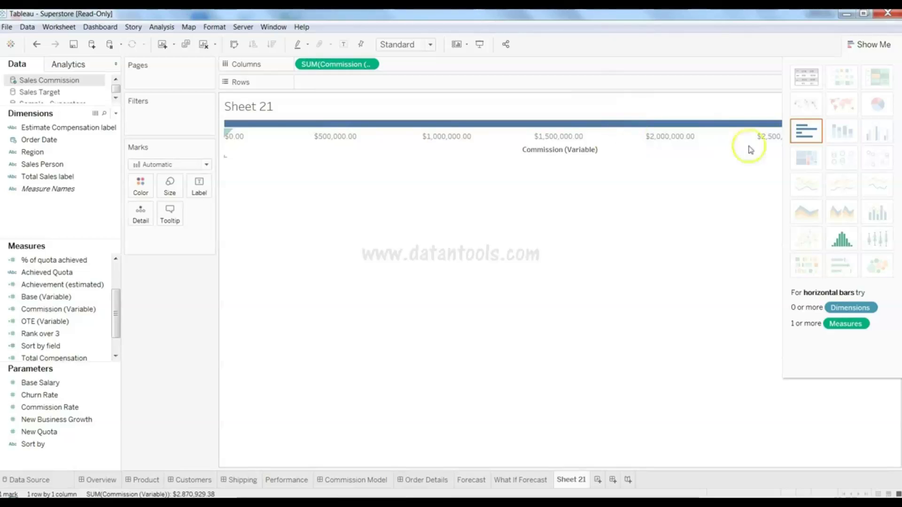
pyautogui.click(842, 240)
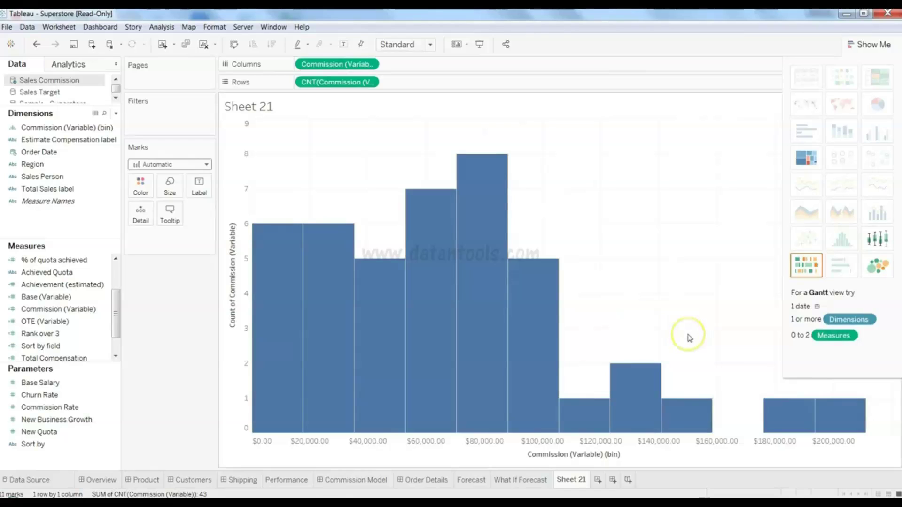
pyautogui.moveTo(566, 398)
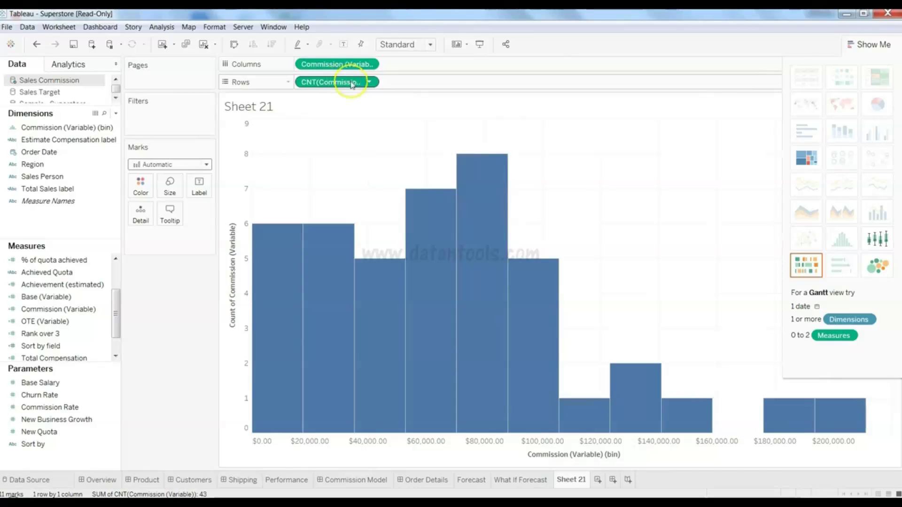
# - Clear the histogram fields from Rows and Columns and build a heat map of Commission (Variable) by Region
pyautogui.moveTo(344, 82); pyautogui.dragTo(59, 166)
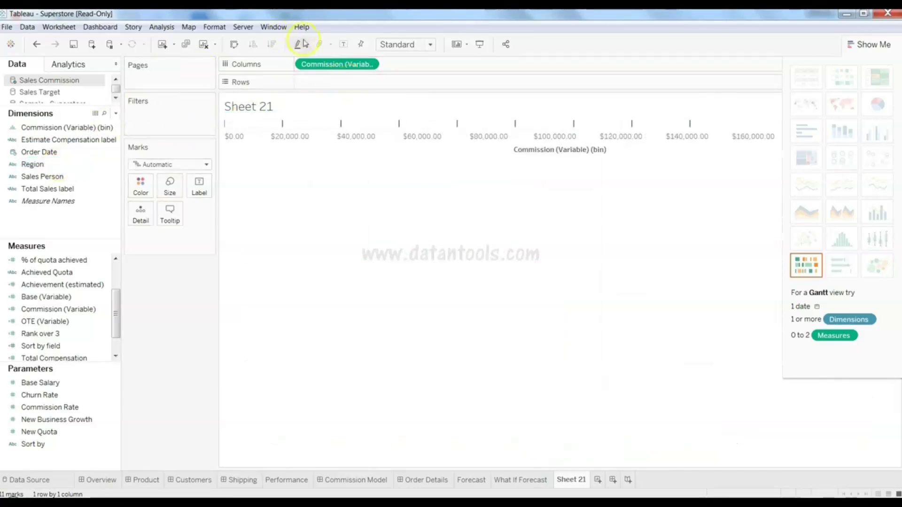
pyautogui.moveTo(318, 63); pyautogui.dragTo(70, 182)
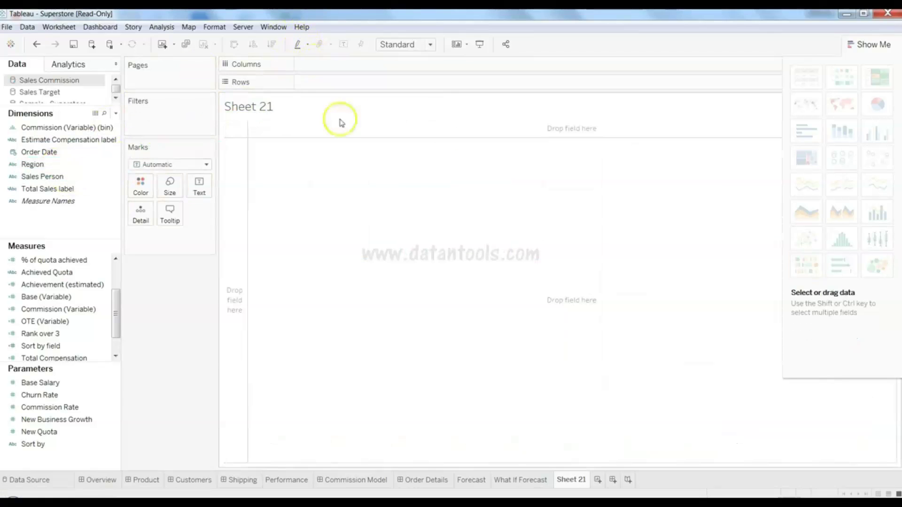
pyautogui.click(77, 314)
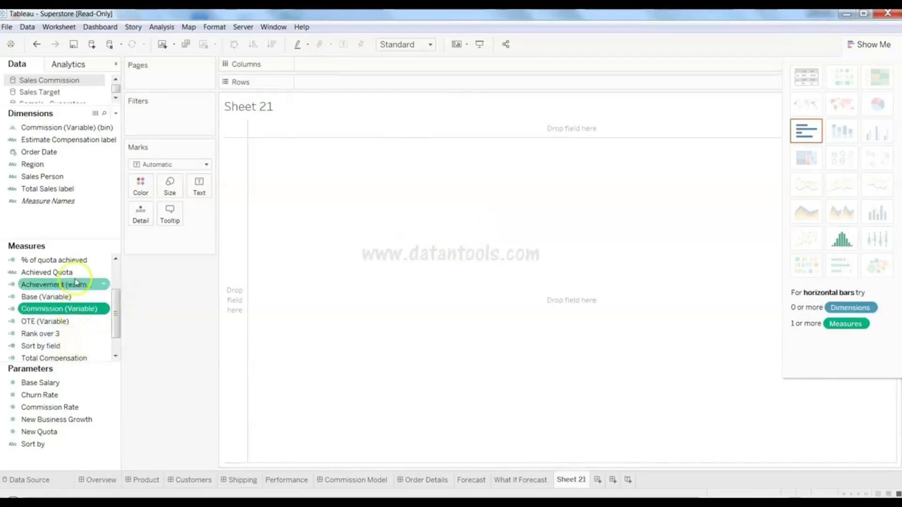
pyautogui.keyDown('ctrl'); pyautogui.click(73, 167); pyautogui.keyUp('ctrl')
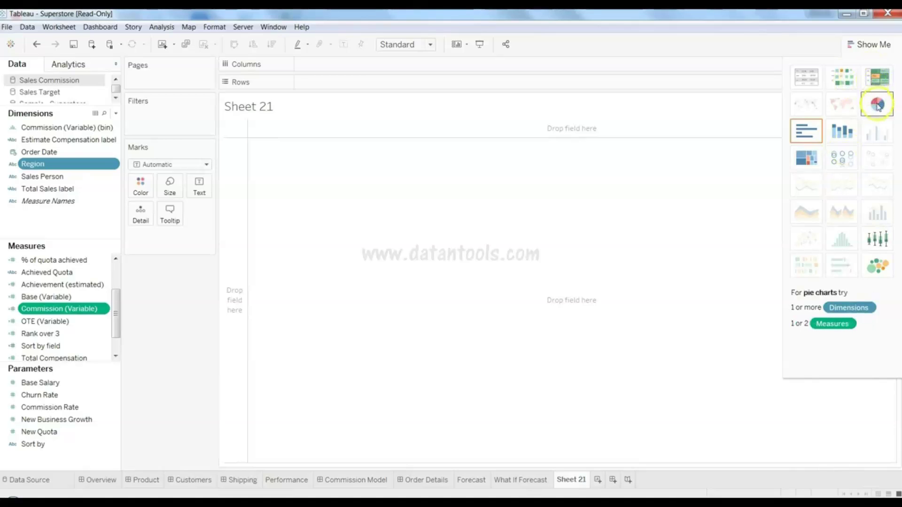
pyautogui.click(852, 88)
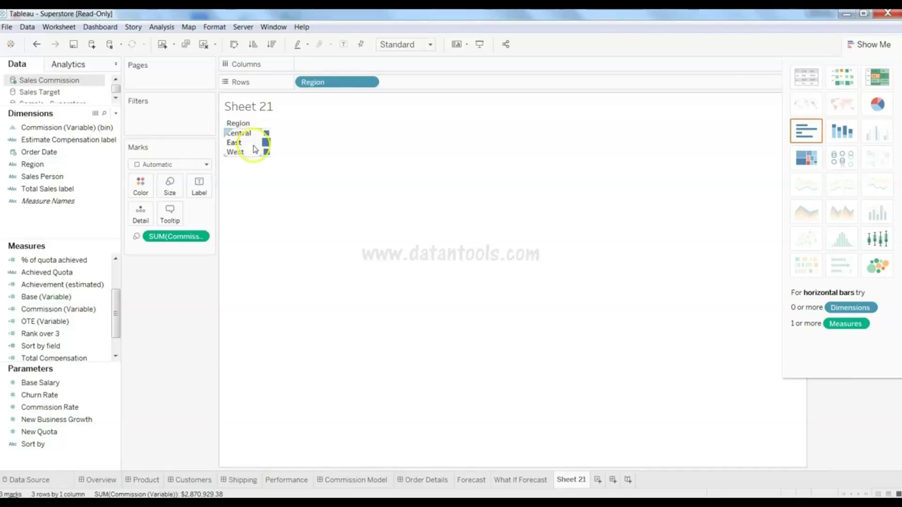
# - Add Sales Person to Rows after Region and inspect the commission marks of individual sales people
pyautogui.moveTo(260, 139)
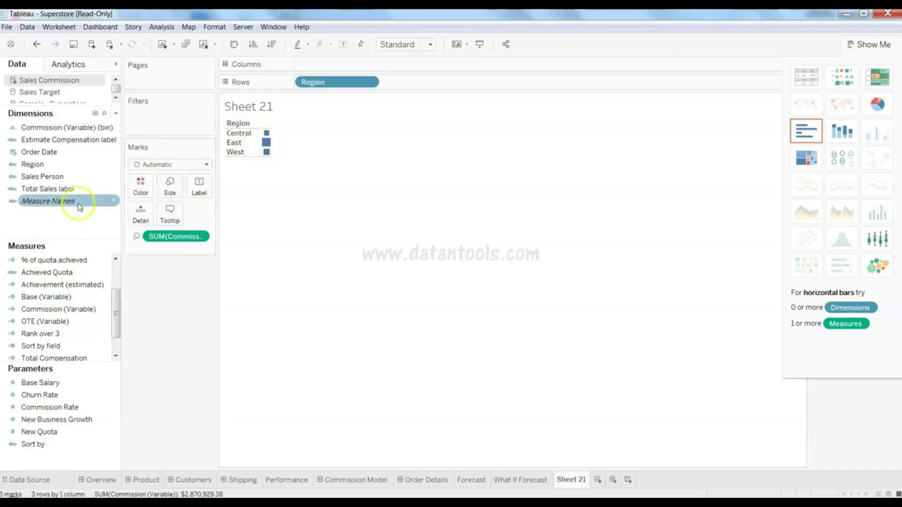
pyautogui.click(74, 178)
pyautogui.moveTo(74, 181); pyautogui.dragTo(428, 88)
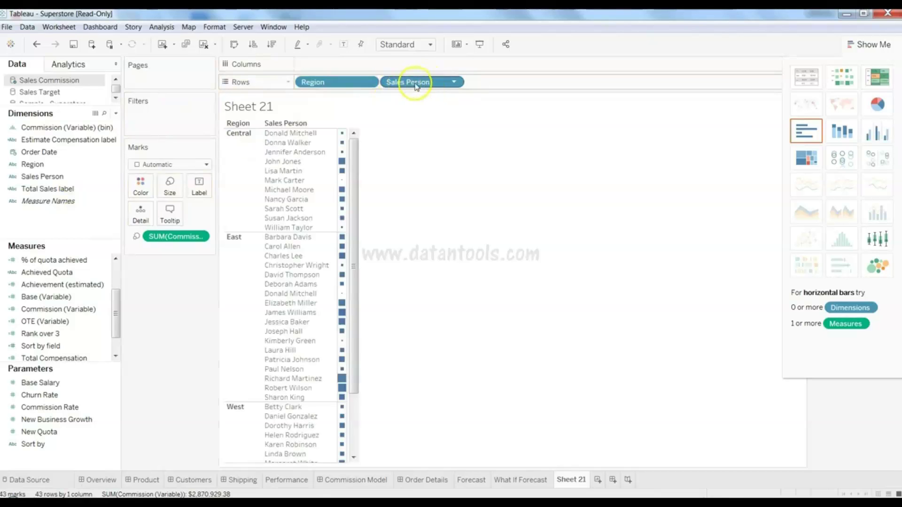
pyautogui.moveTo(340, 269)
pyautogui.moveTo(341, 324)
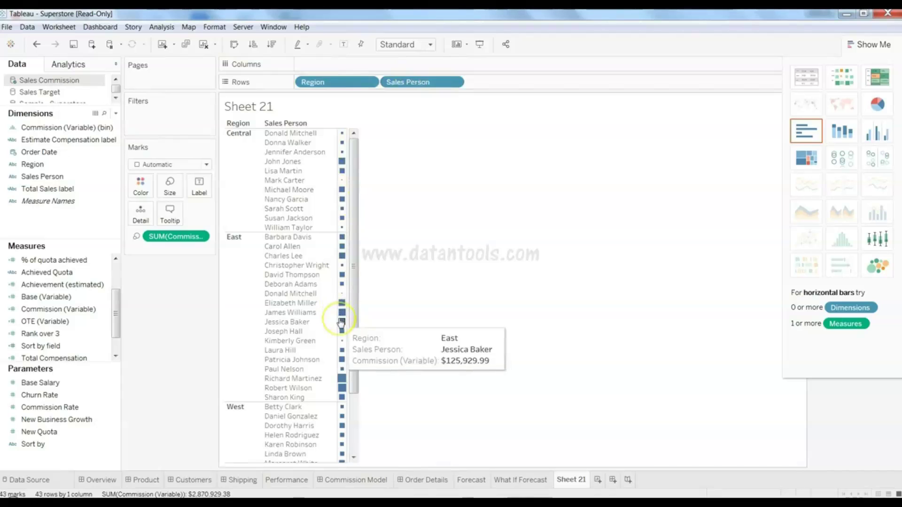
pyautogui.moveTo(342, 193)
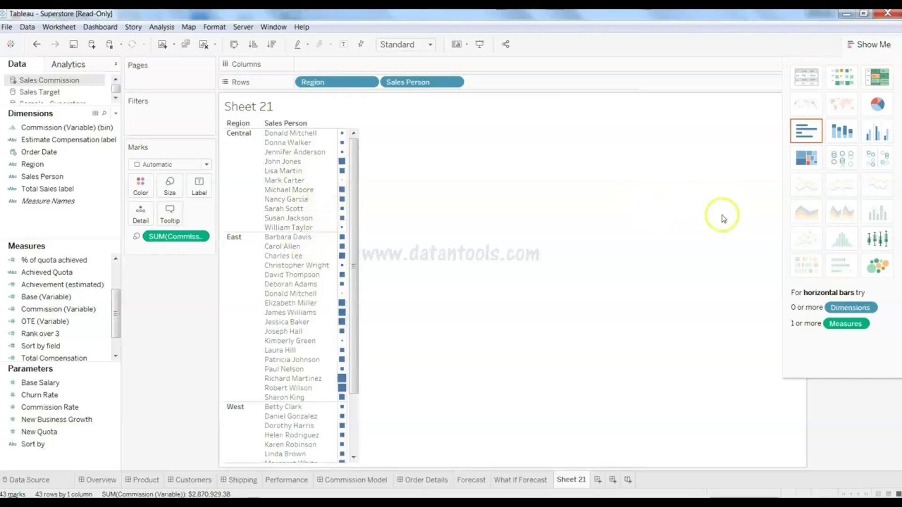
# - Change the heat map to a treemap and inspect the commission of individual sales people by region
pyautogui.click(807, 160)
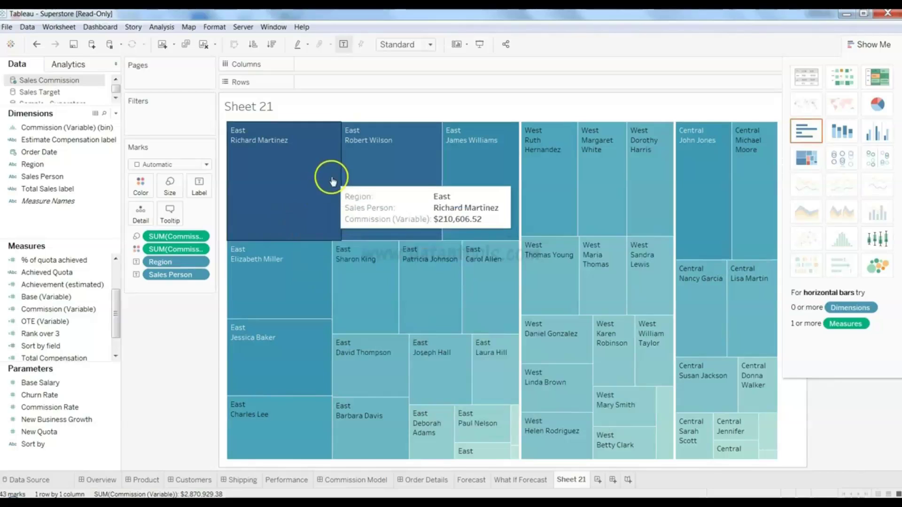
pyautogui.moveTo(418, 164)
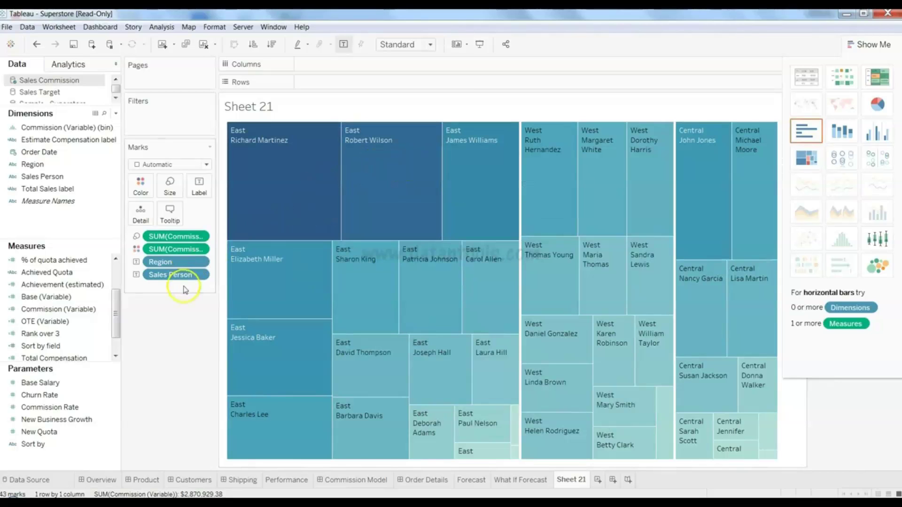
pyautogui.moveTo(505, 381)
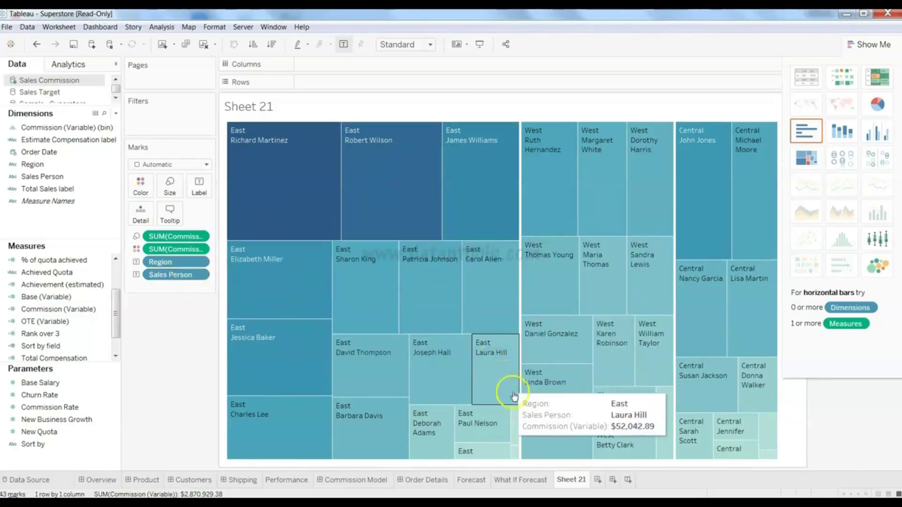
pyautogui.moveTo(606, 396)
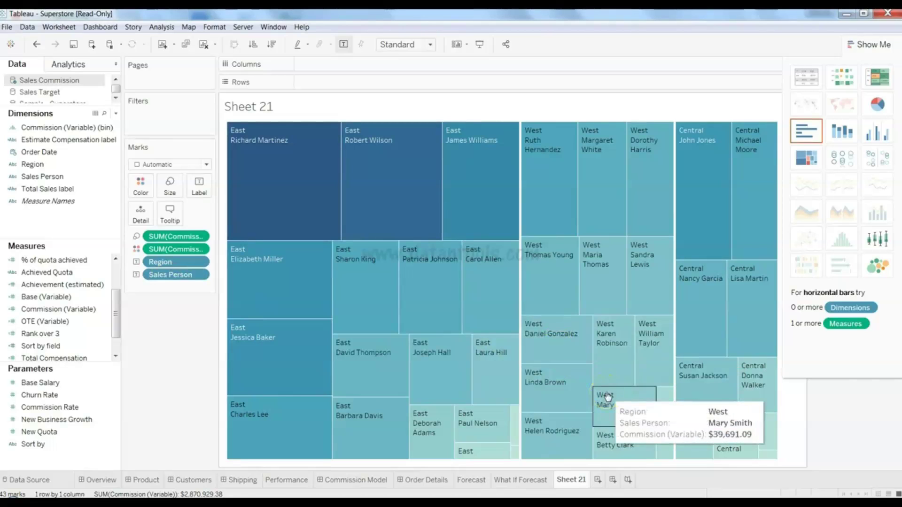
pyautogui.moveTo(238, 149)
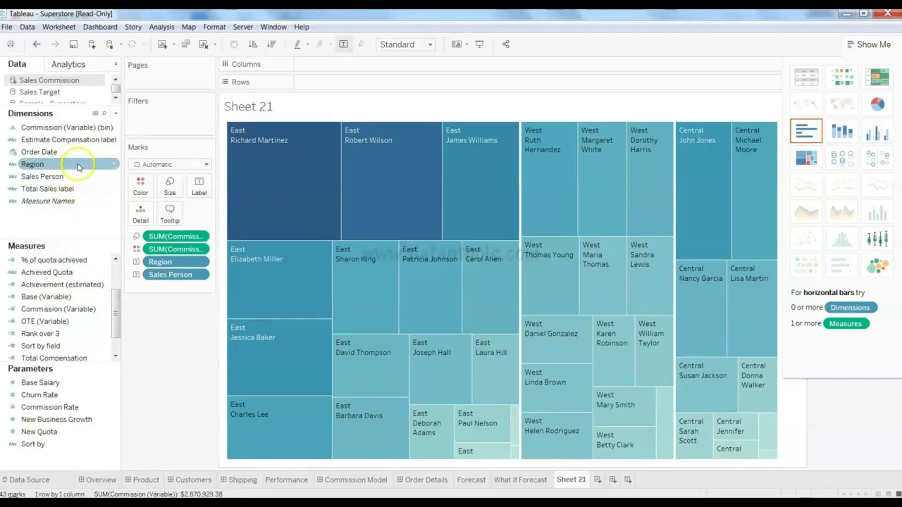
# - Check which Show Me chart types are suggested for the Achievement (estimated) measure and the Sales Person dimension
pyautogui.click(66, 284)
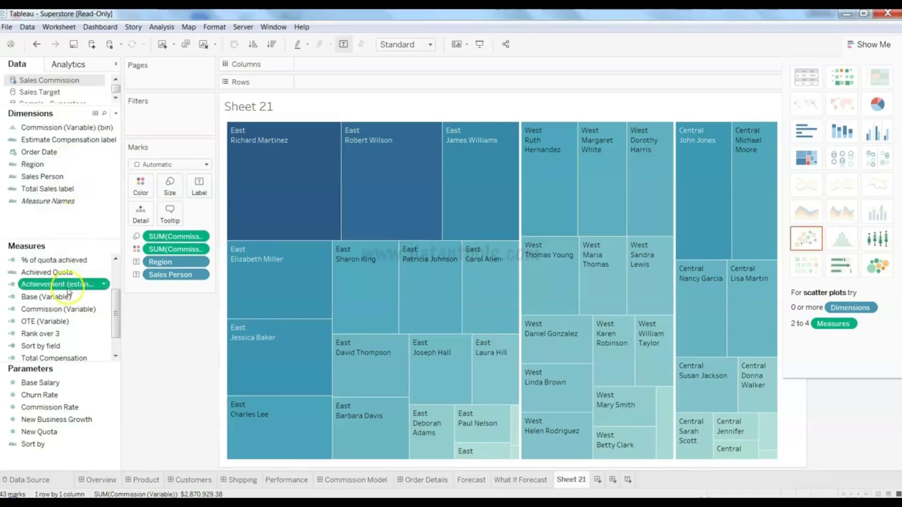
pyautogui.click(82, 178)
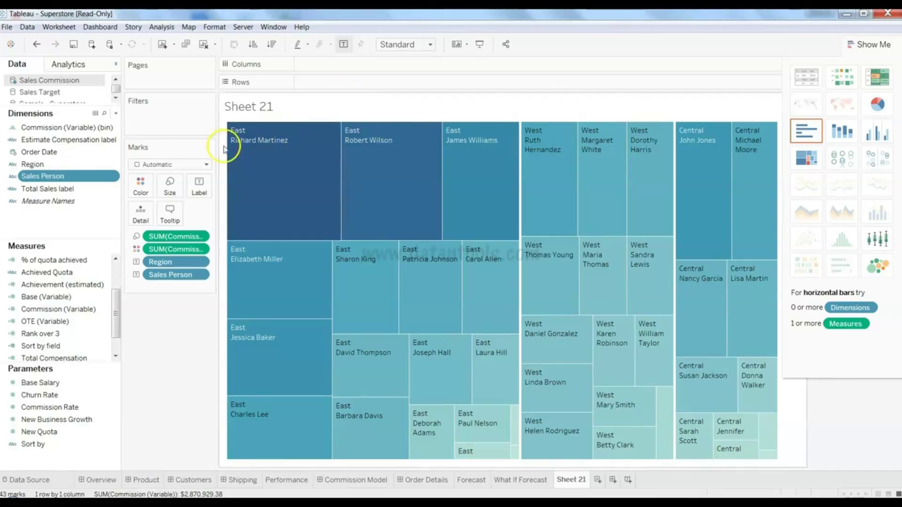
pyautogui.click(99, 284)
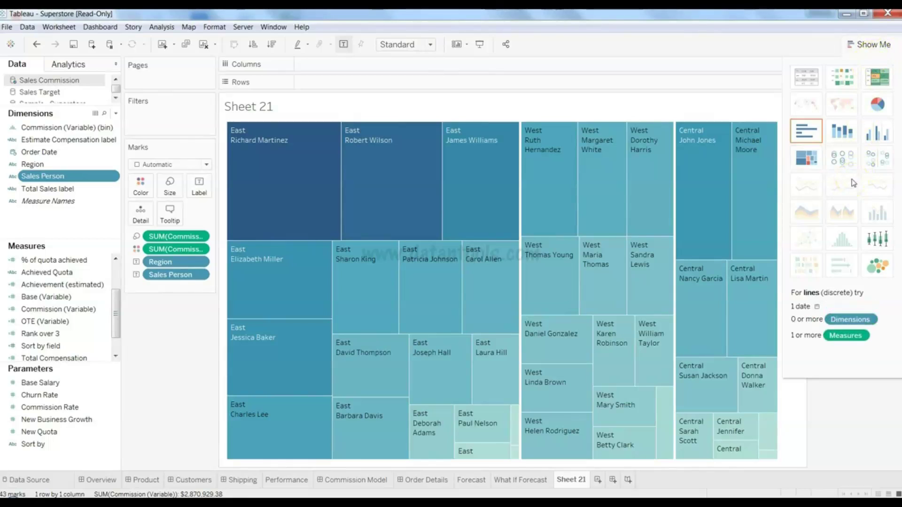
pyautogui.click(712, 106)
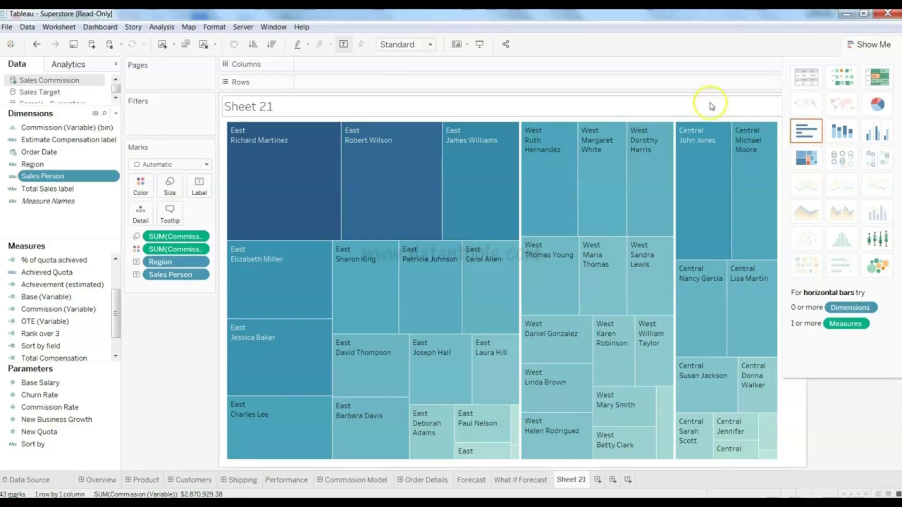
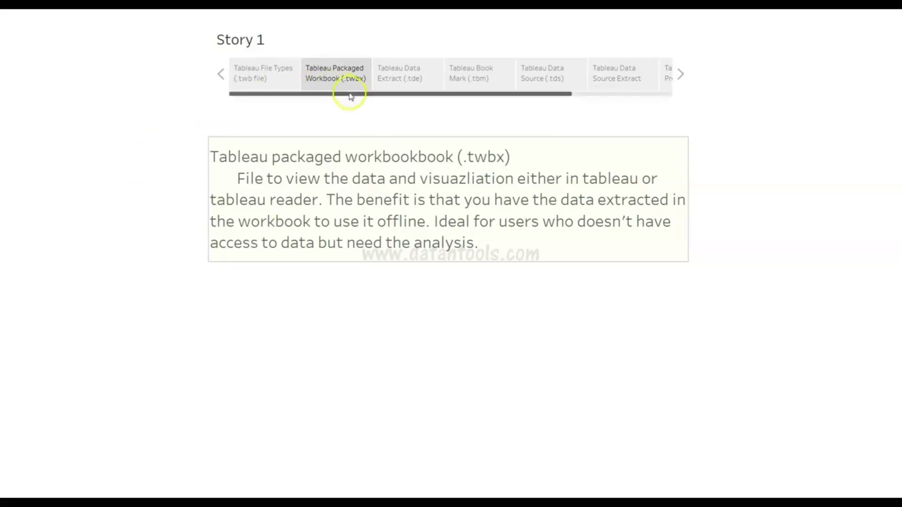
# - Read the Story 1 points on Tableau file types from Tableau Data Extract (.tde) through Tableau Map Source (.tms)
pyautogui.click(398, 86)
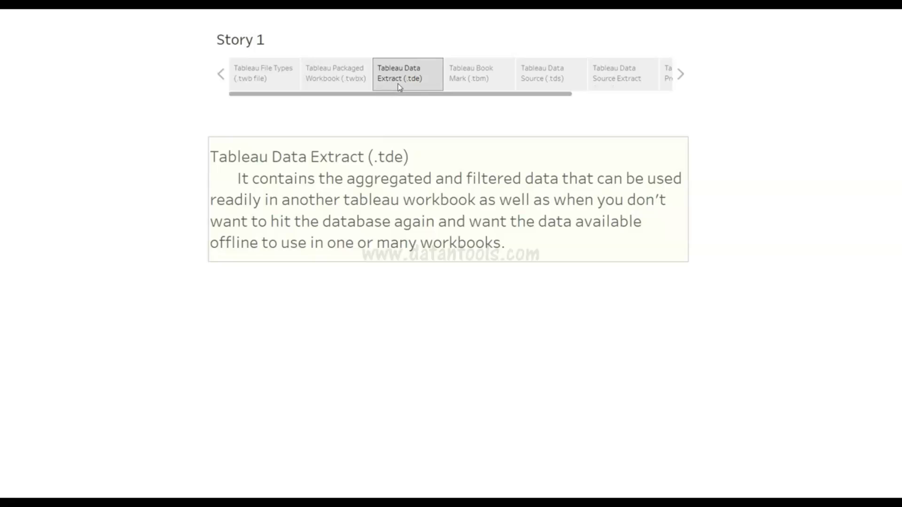
pyautogui.click(484, 71)
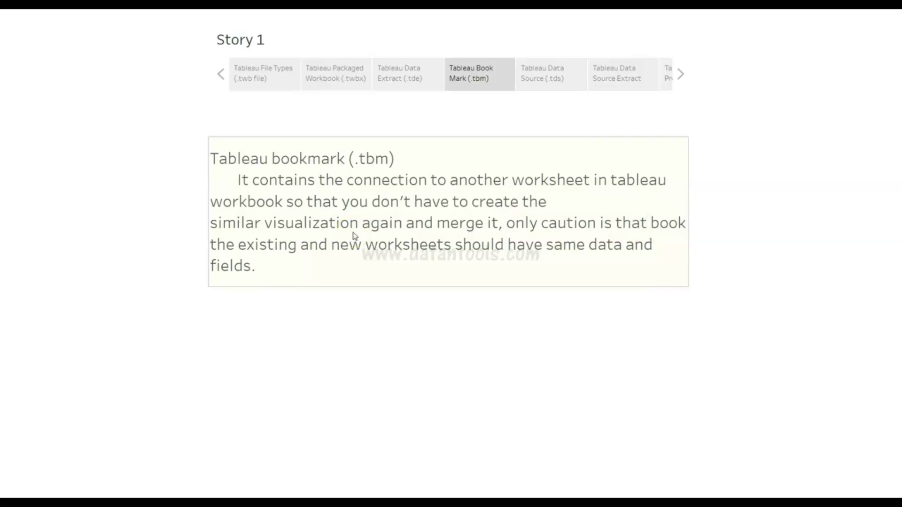
pyautogui.click(540, 86)
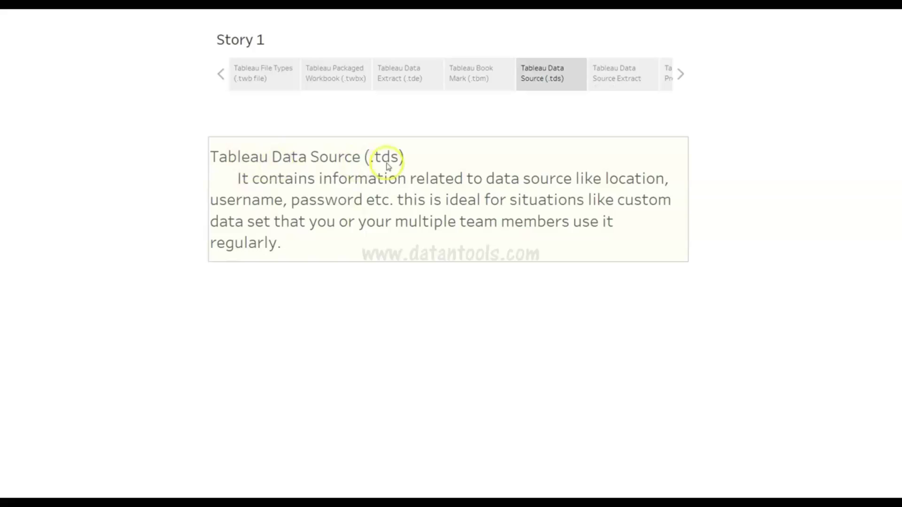
pyautogui.click(626, 83)
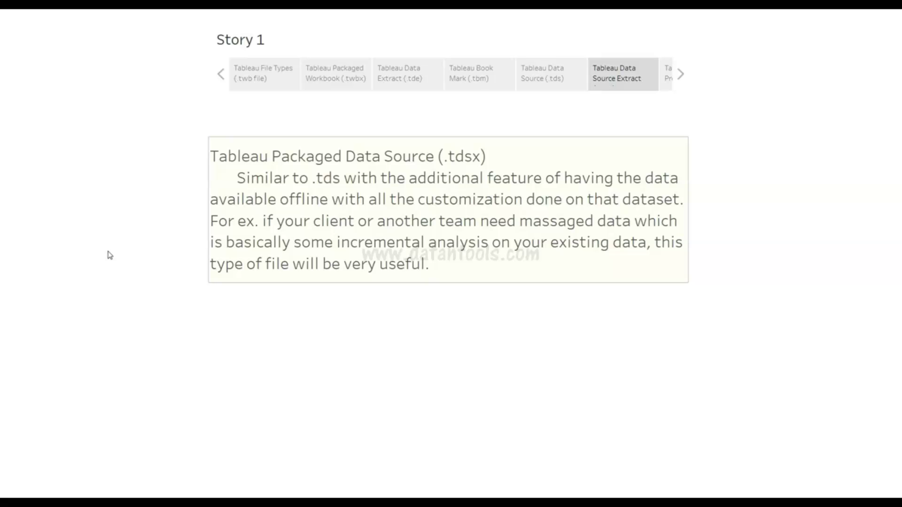
pyautogui.press('Right')
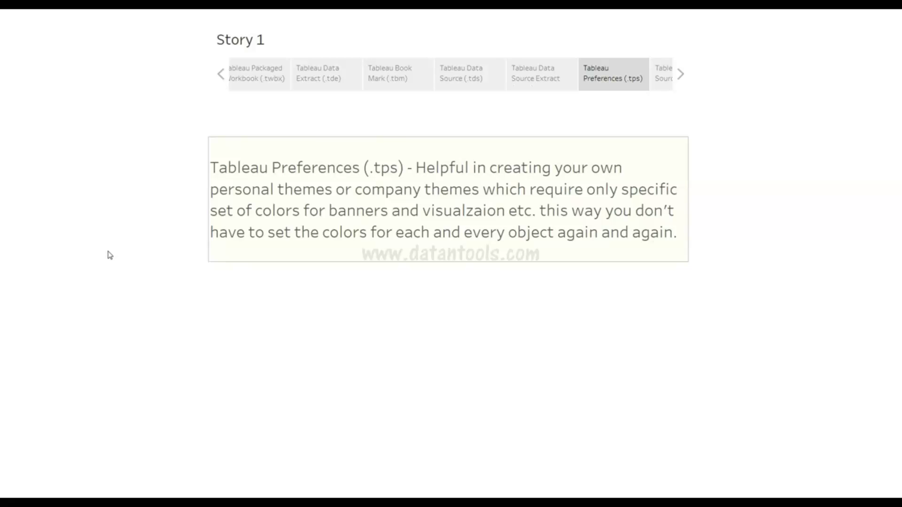
pyautogui.press('Right')
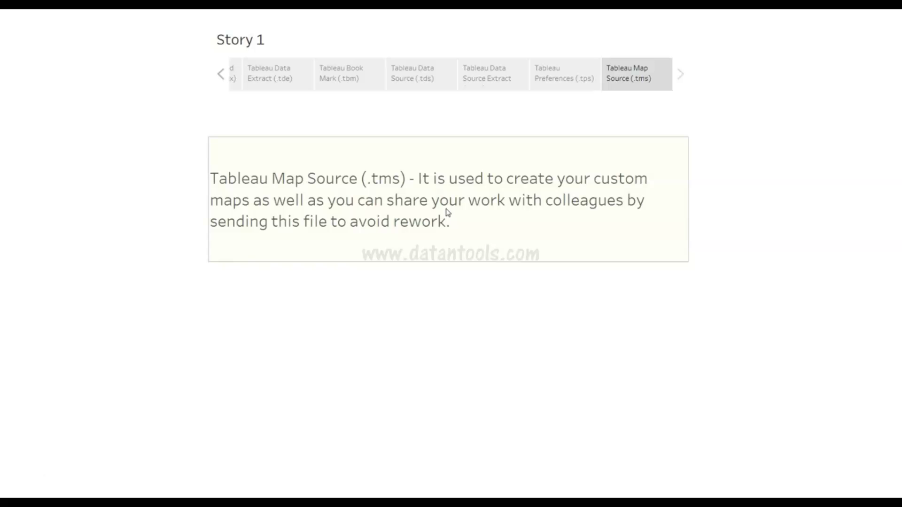
# - Go back through the Story 1 points to the first one, Tableau File Types (.twb file)
pyautogui.click(221, 74)
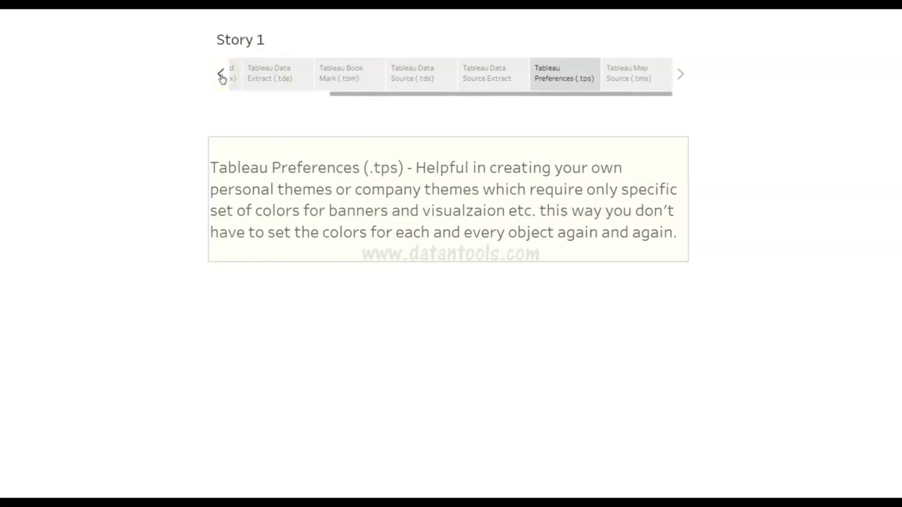
pyautogui.click(221, 74)
pyautogui.click(221, 74)
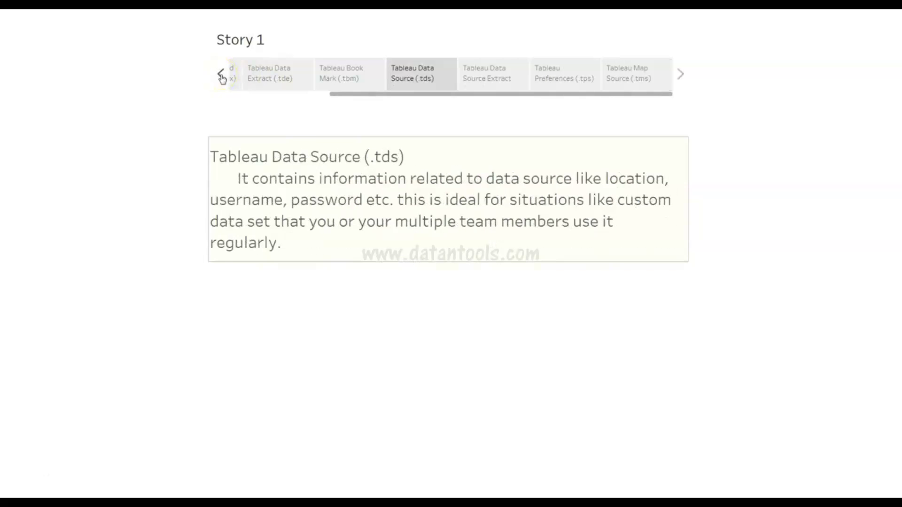
pyautogui.click(221, 75)
pyautogui.click(220, 74)
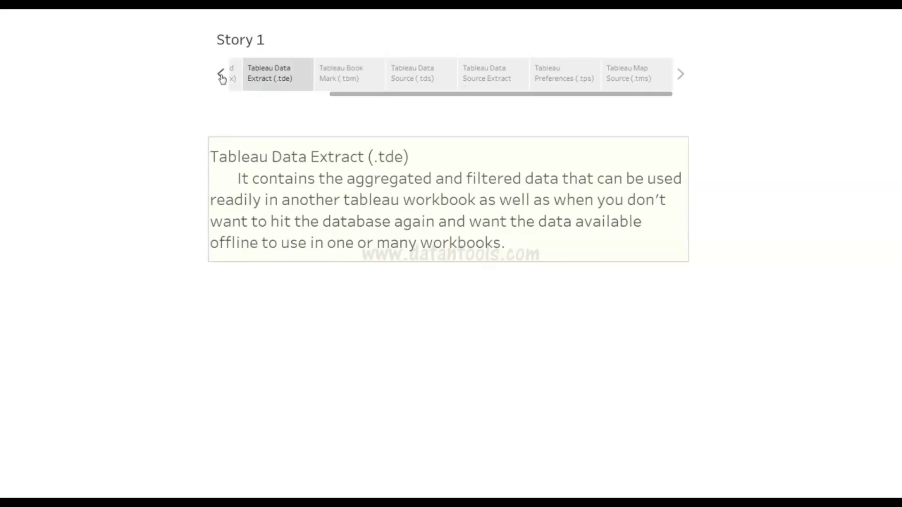
pyautogui.click(221, 76)
pyautogui.click(222, 76)
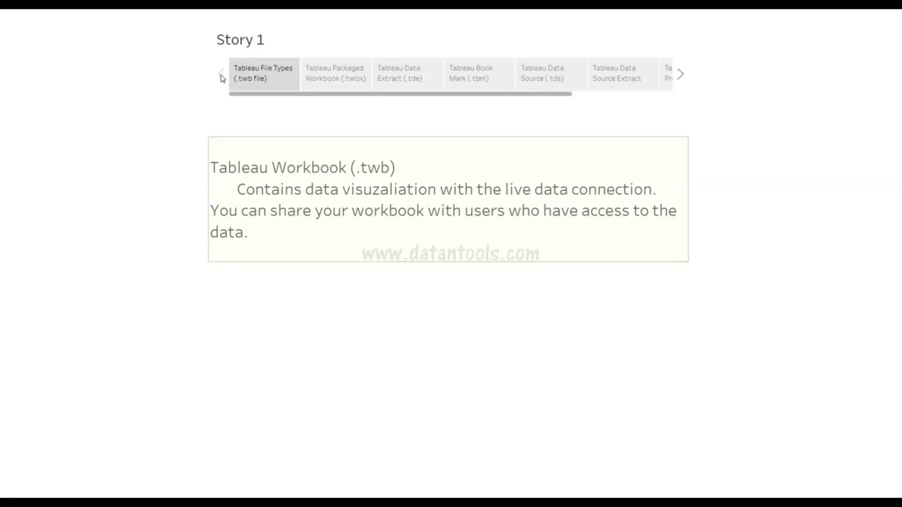
pyautogui.click(216, 267)
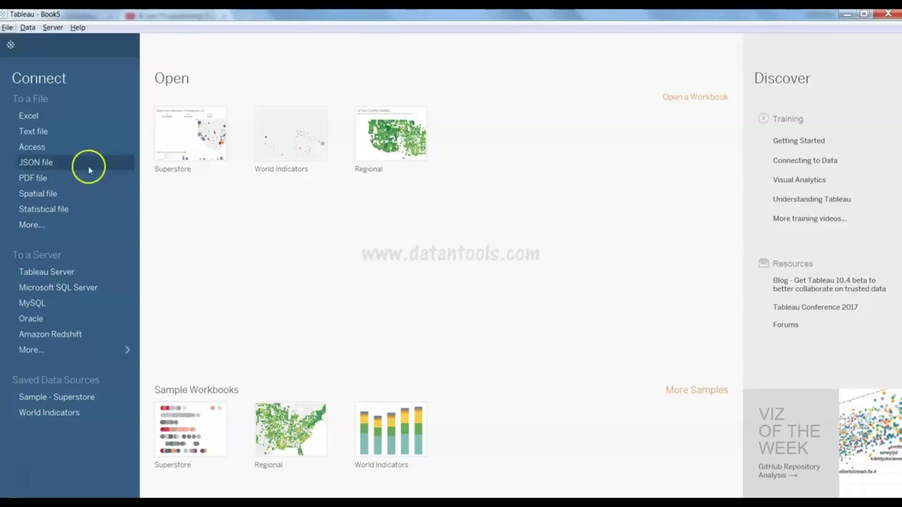
# - Connect to the Sales Excel workbook from the Datasources folder and add its Orders sheet to the data source
pyautogui.click(89, 122)
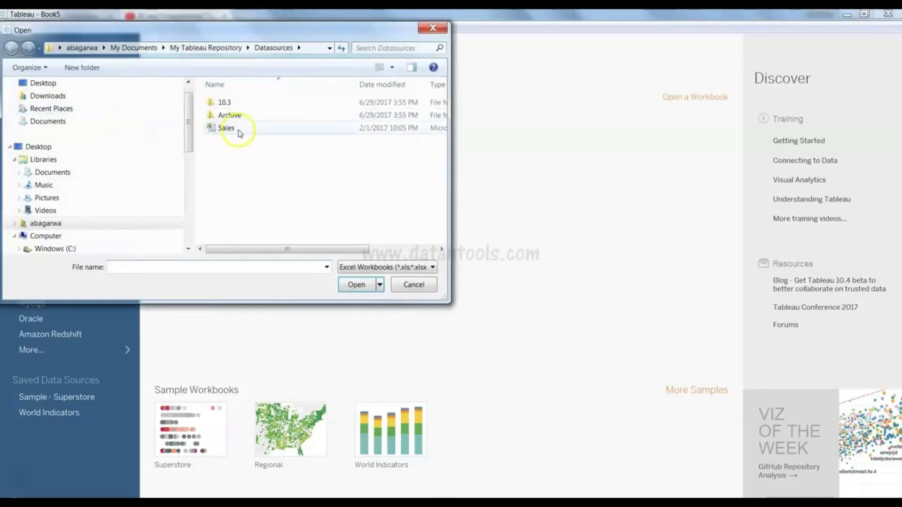
pyautogui.click(238, 133)
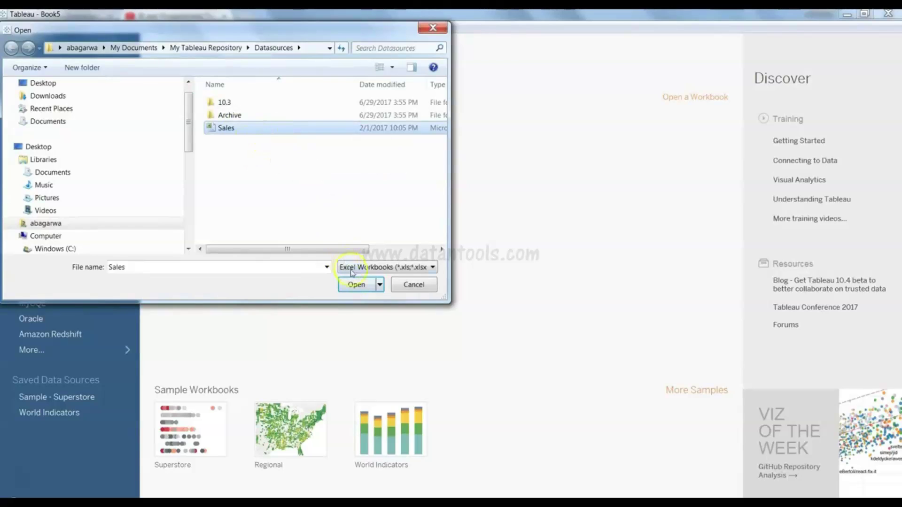
pyautogui.click(356, 285)
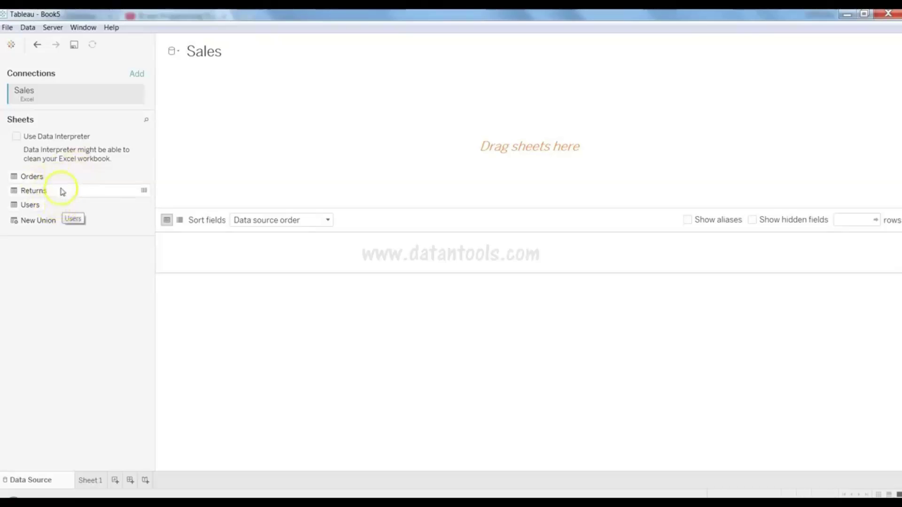
pyautogui.moveTo(63, 179); pyautogui.dragTo(341, 131)
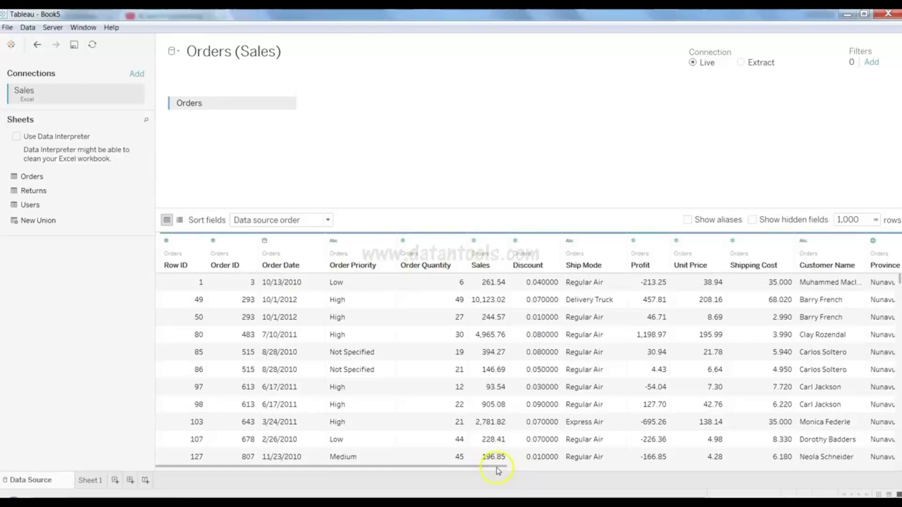
# - Review the Orders columns in the data preview and change the Order ID field's data type to String
pyautogui.moveTo(502, 468); pyautogui.dragTo(396, 489)
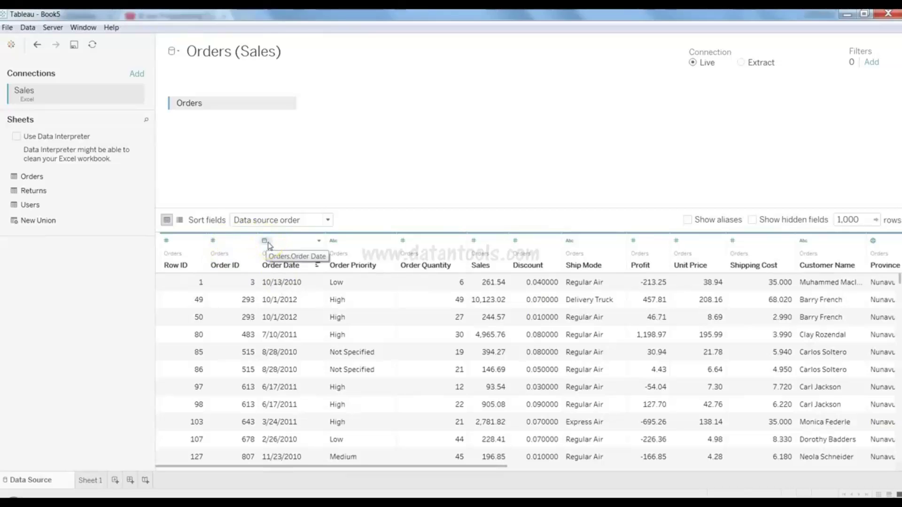
pyautogui.click(350, 267)
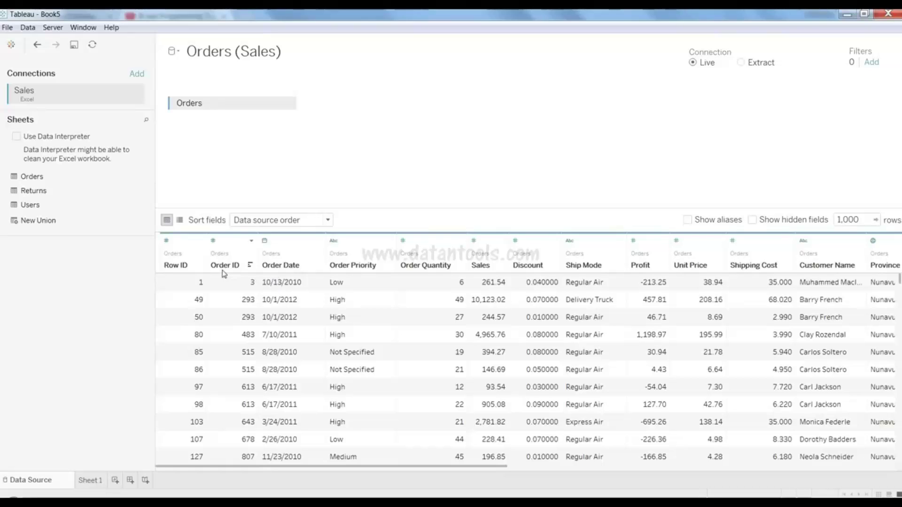
pyautogui.click(225, 269)
pyautogui.click(252, 240)
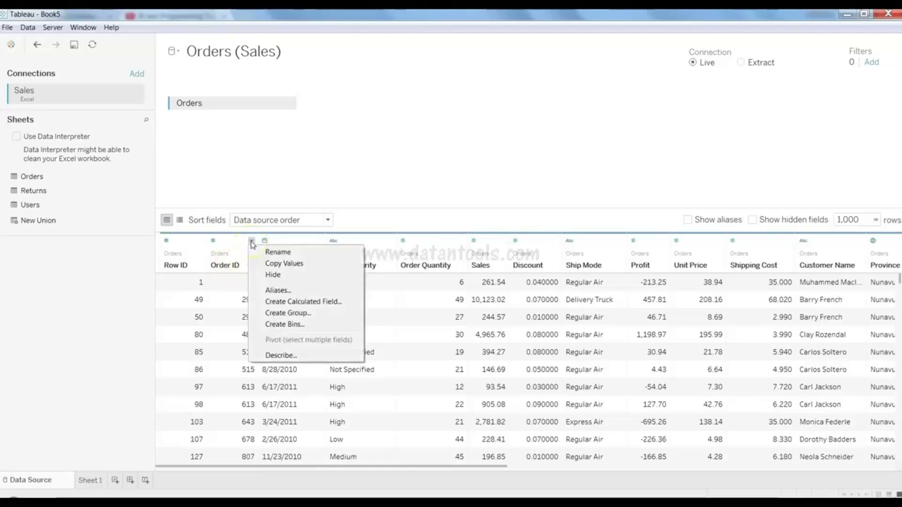
pyautogui.click(217, 244)
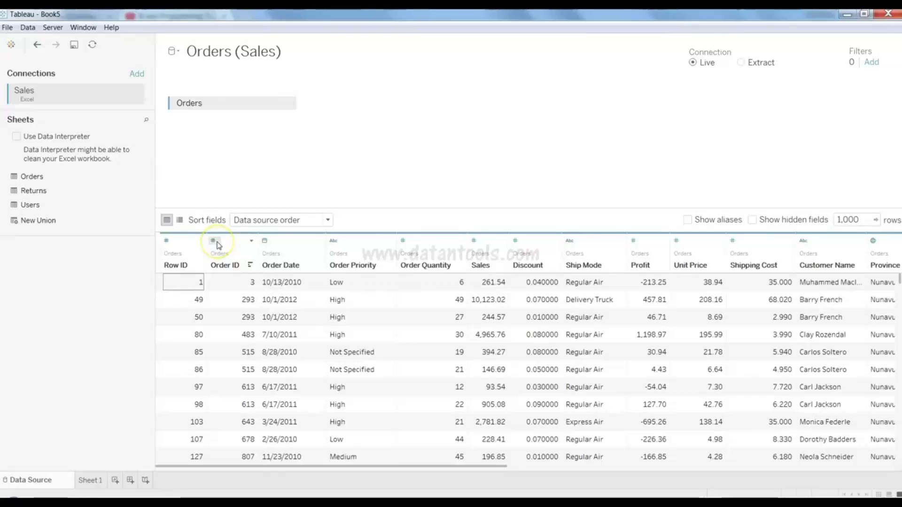
pyautogui.click(213, 241)
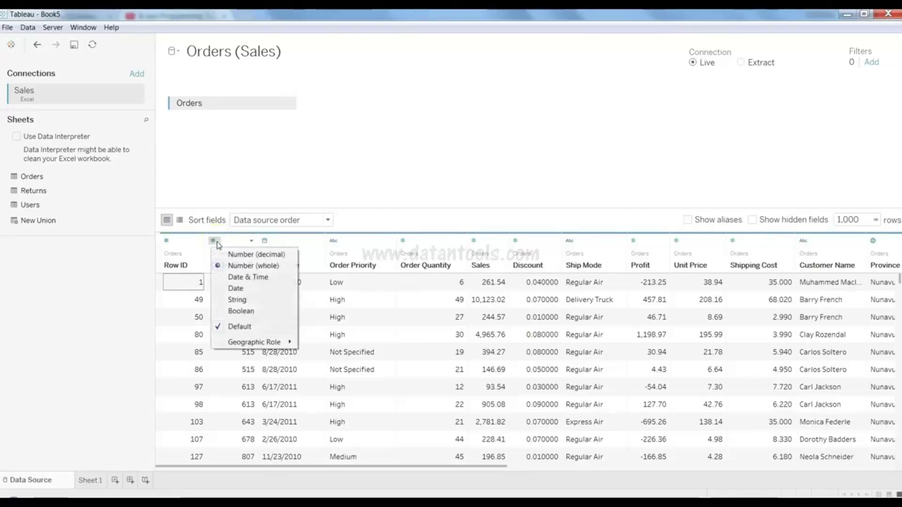
pyautogui.click(235, 300)
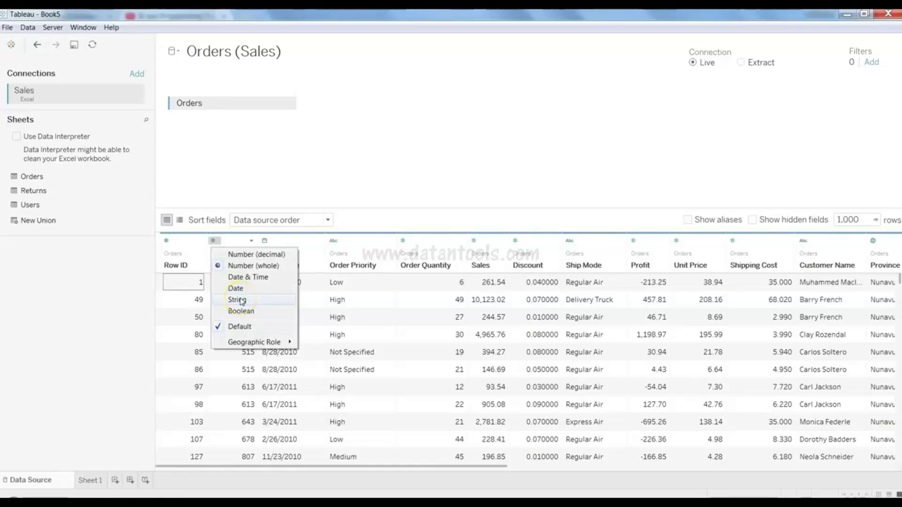
pyautogui.click(240, 300)
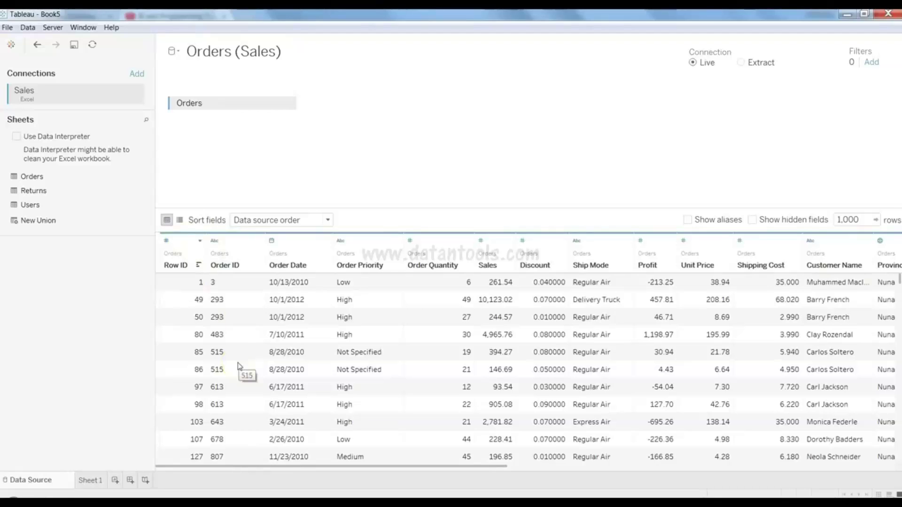
# - Change the Row ID field's data type to String
pyautogui.click(166, 241)
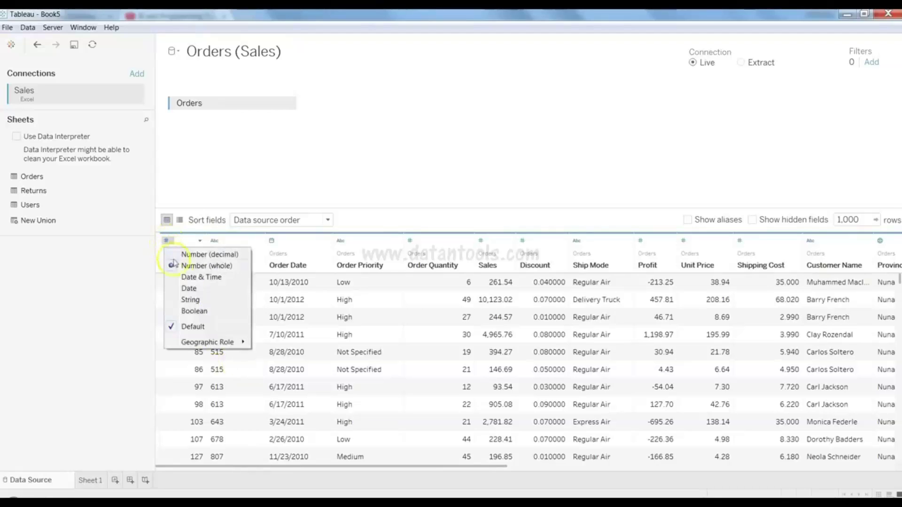
pyautogui.click(188, 301)
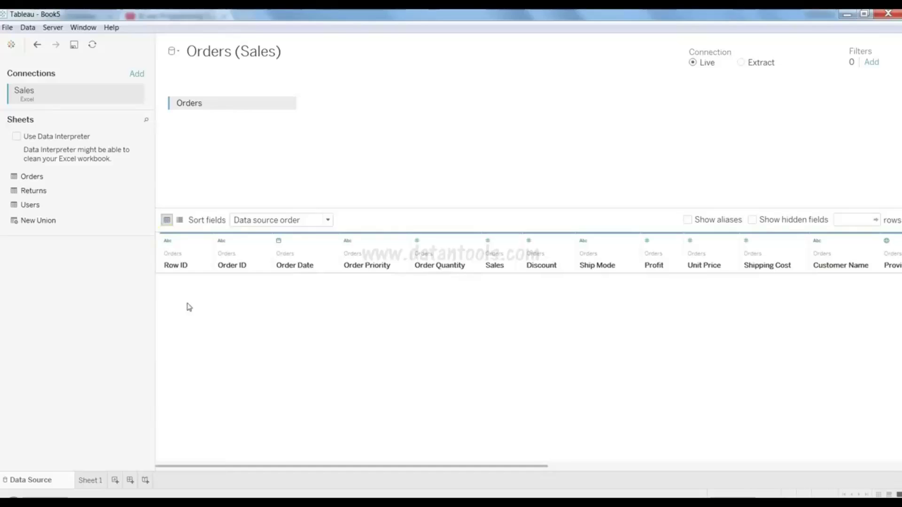
pyautogui.click(183, 281)
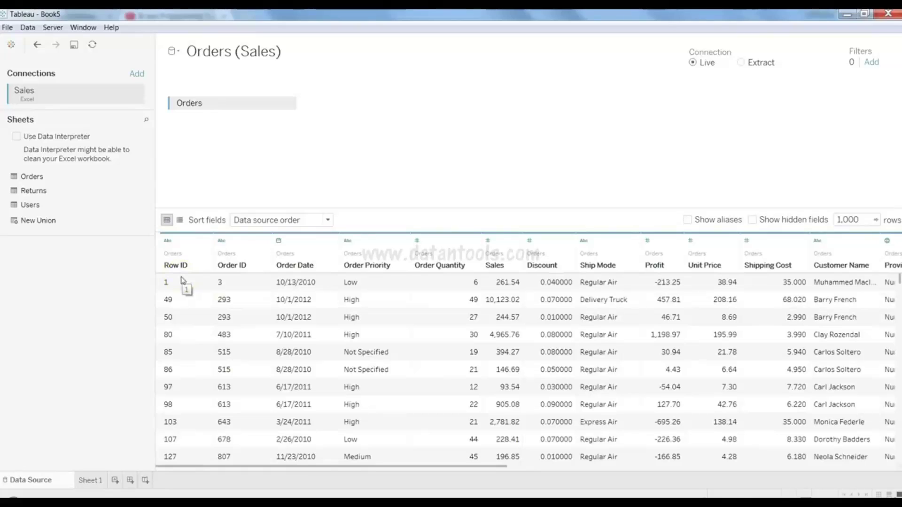
# - Review the data type options of the Order Date field and the geographic role options of the Province field
pyautogui.click(279, 241)
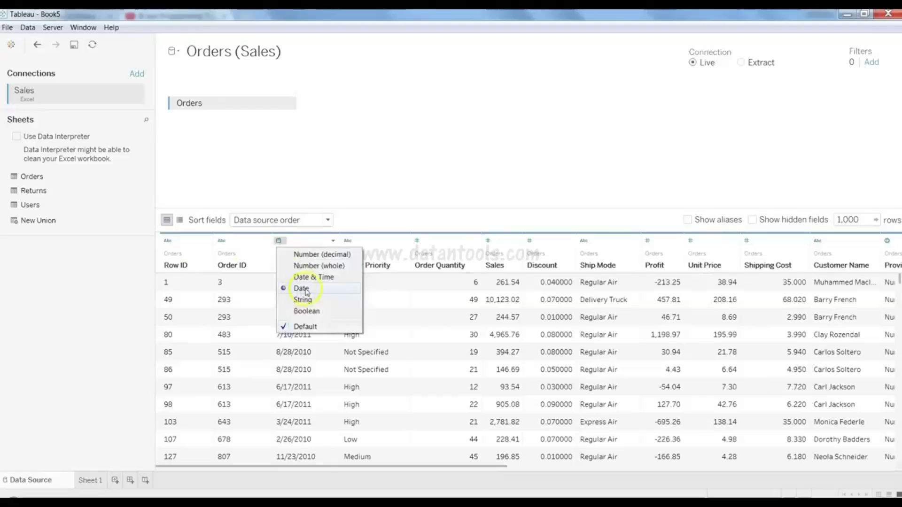
pyautogui.click(314, 386)
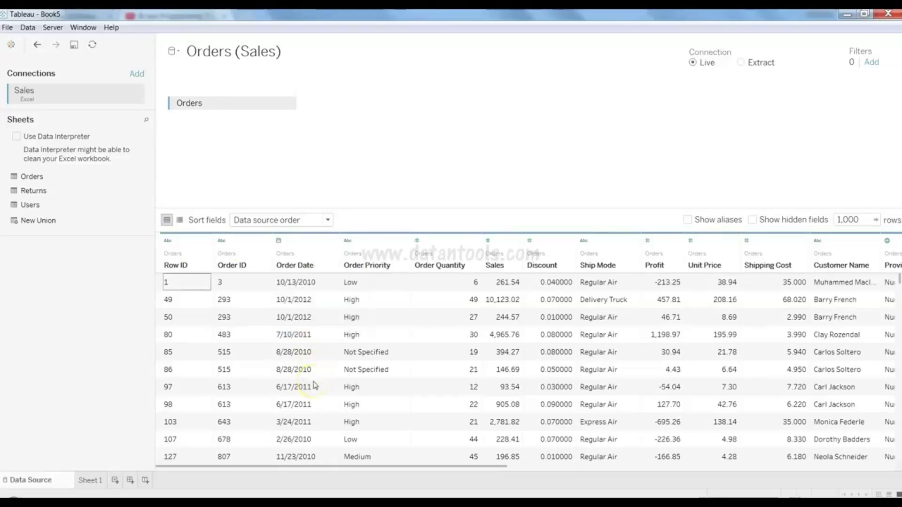
pyautogui.moveTo(490, 472); pyautogui.dragTo(782, 472)
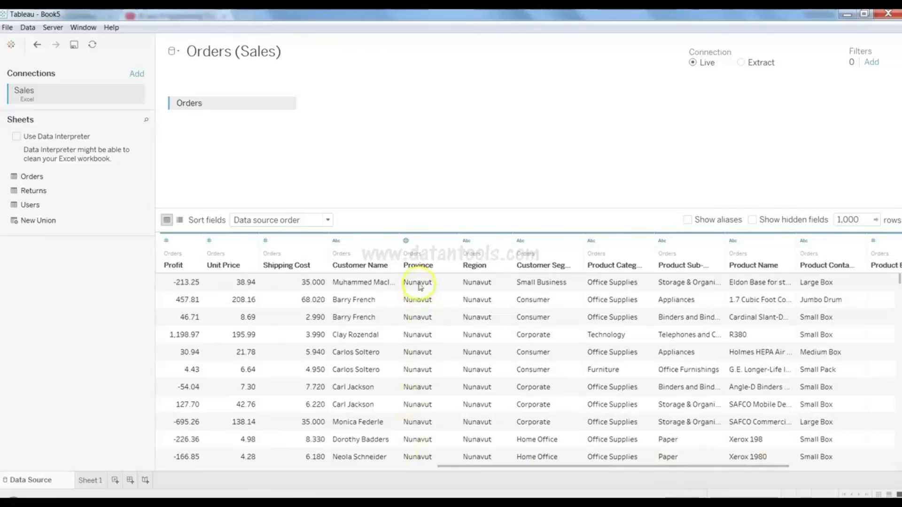
pyautogui.click(406, 245)
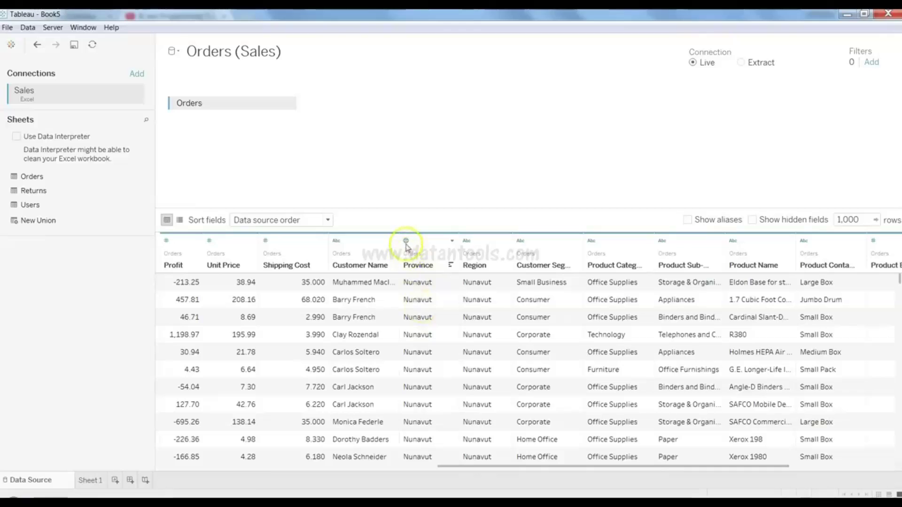
pyautogui.click(406, 241)
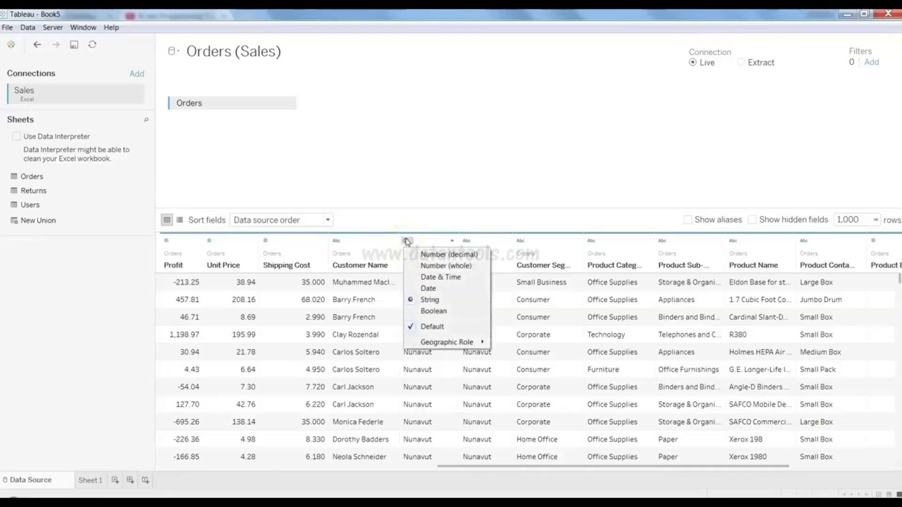
pyautogui.click(407, 242)
pyautogui.click(406, 241)
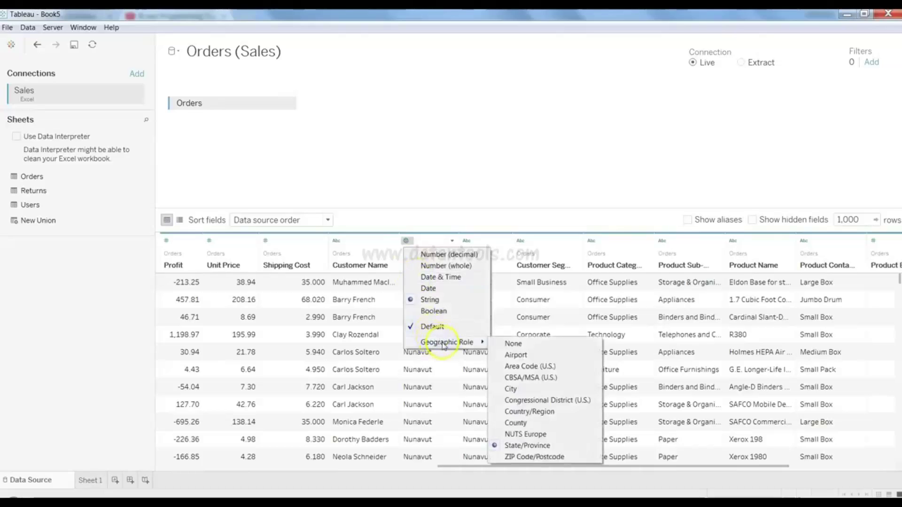
pyautogui.moveTo(445, 342)
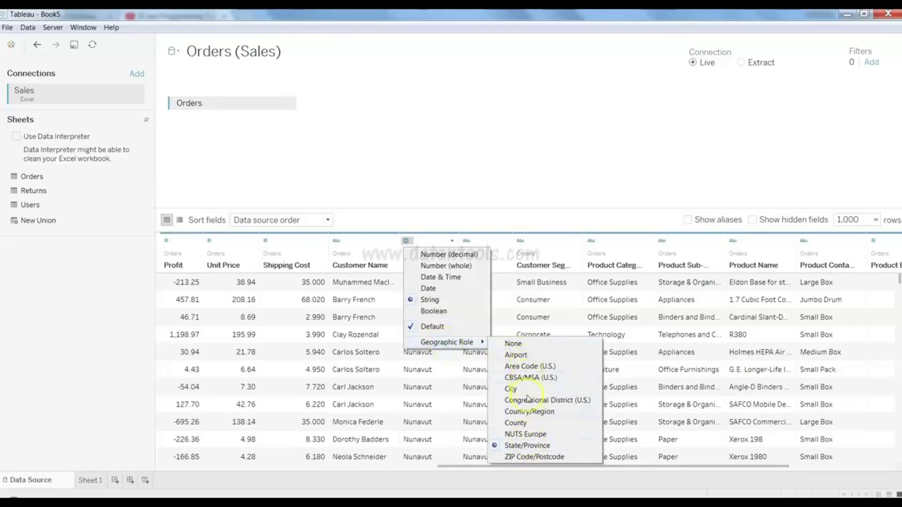
pyautogui.click(493, 207)
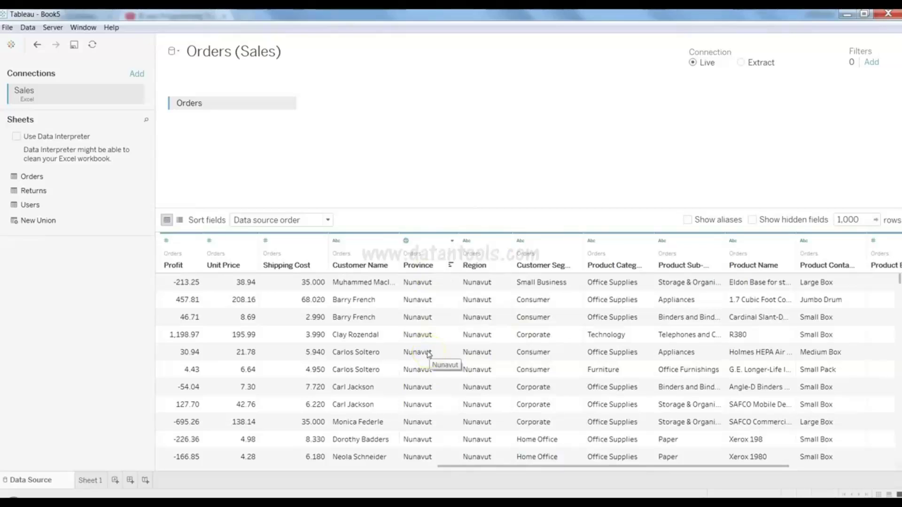
# - Assign the Country/Region geographic role to the Region field
pyautogui.click(468, 242)
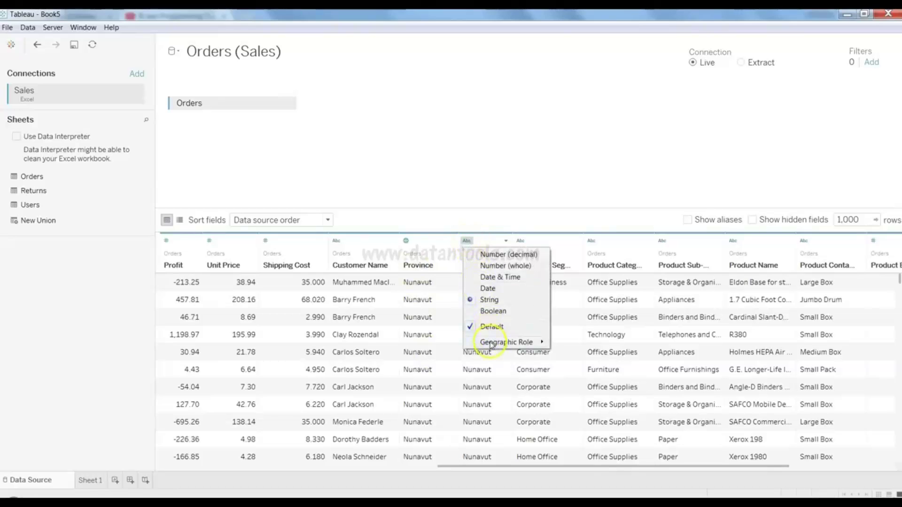
pyautogui.moveTo(498, 343)
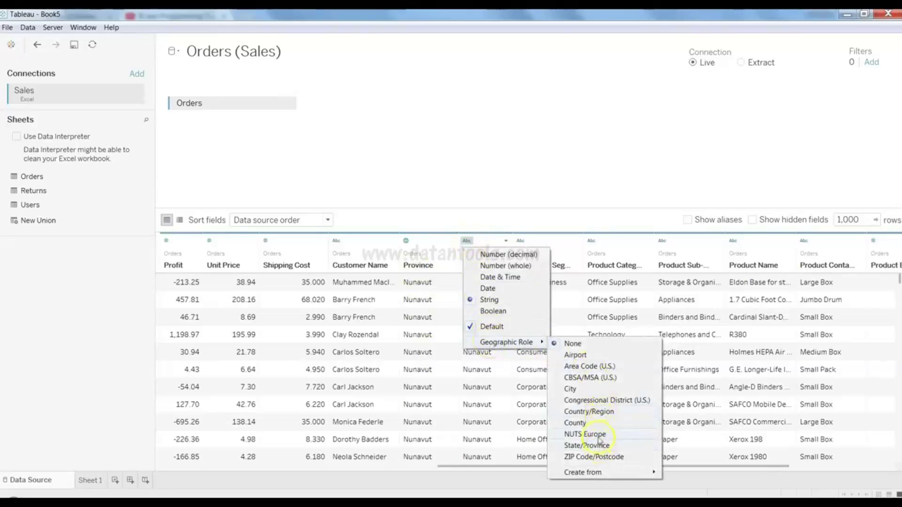
pyautogui.click(598, 416)
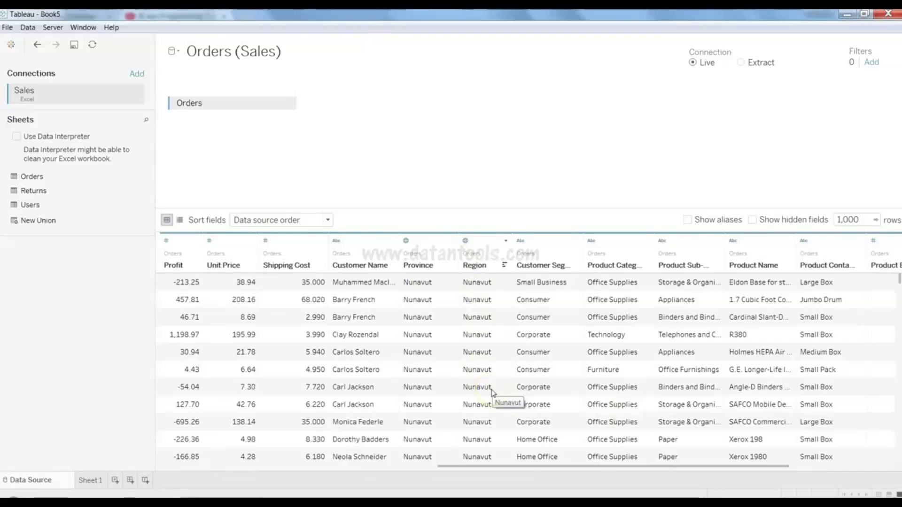
# - Open the Discount field's name for editing in the Orders data preview
pyautogui.moveTo(579, 470); pyautogui.dragTo(452, 489)
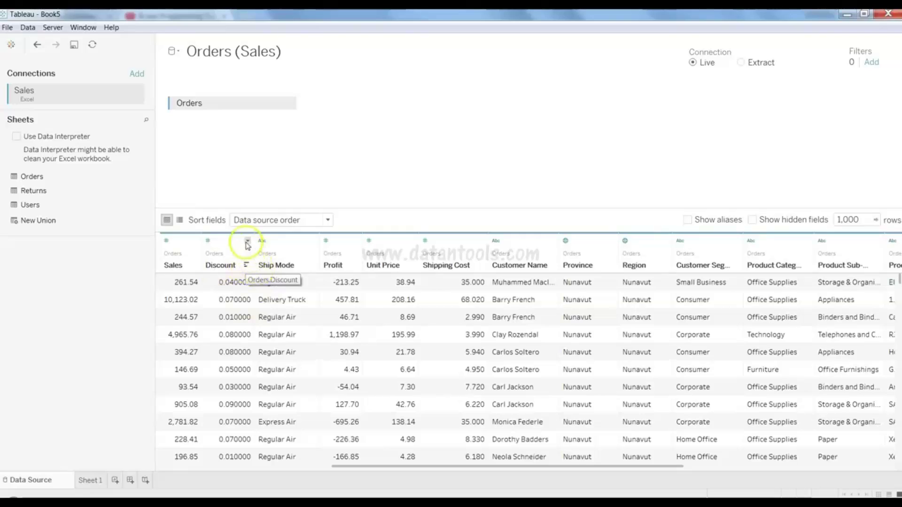
pyautogui.click(248, 243)
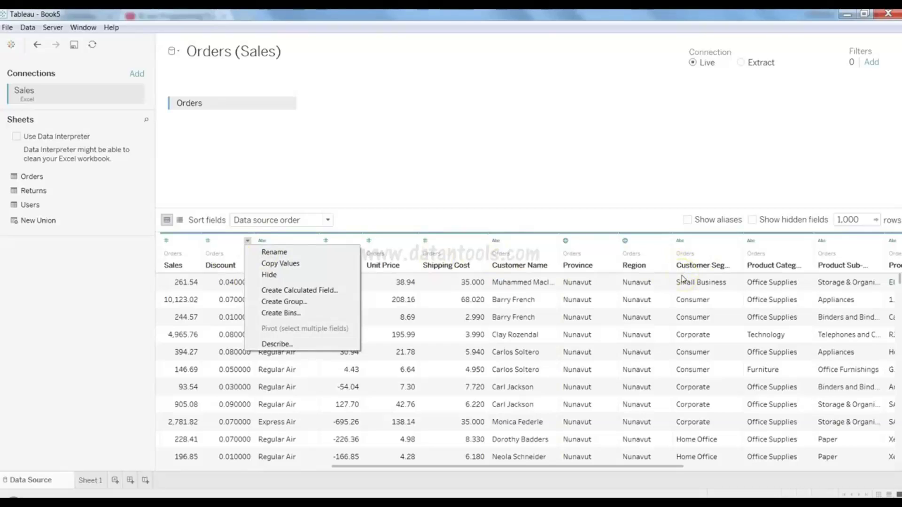
pyautogui.click(330, 249)
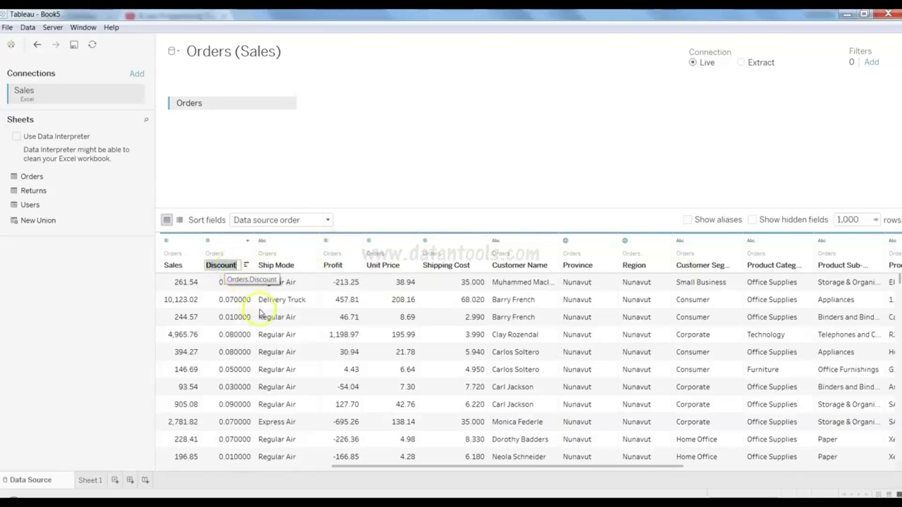
# - Rename the Discount column in the Orders data to "Discount on Orders"
pyautogui.write('Dis')
pyautogui.write('count on O')
pyautogui.write('rders')
pyautogui.press('Return')
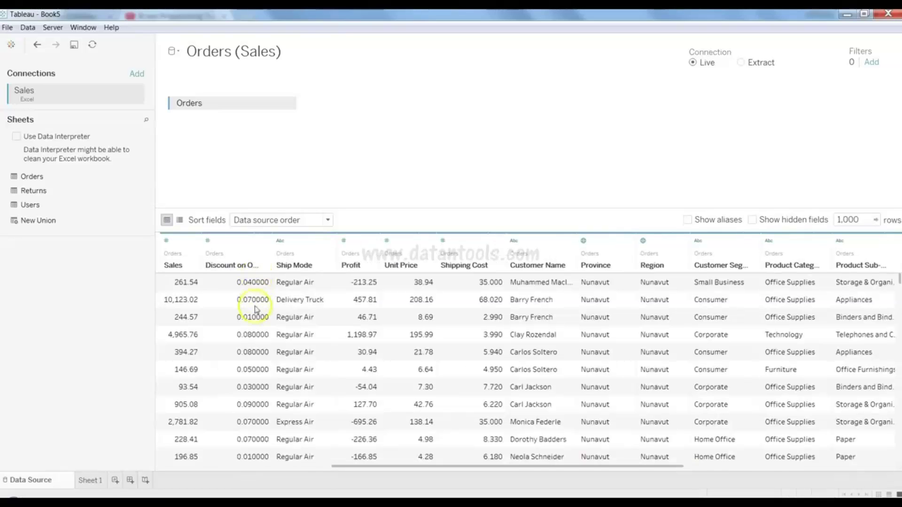
pyautogui.click(267, 241)
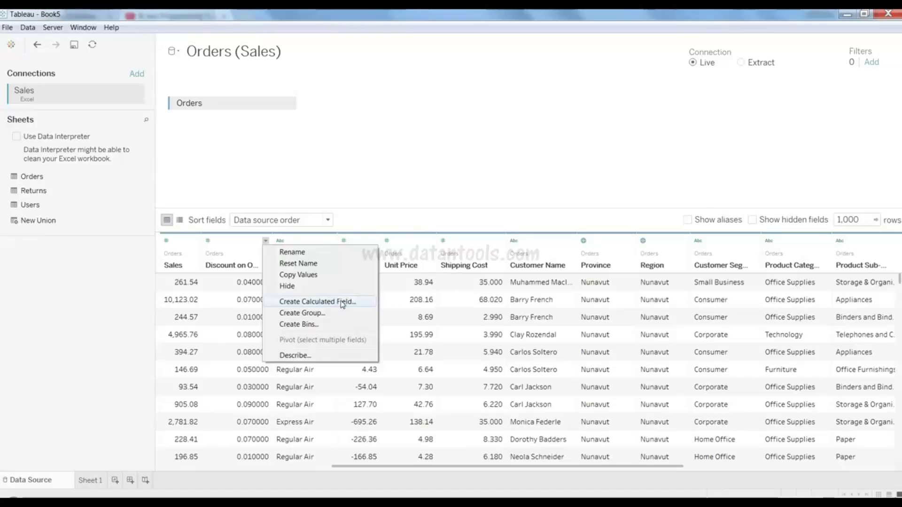
pyautogui.click(408, 203)
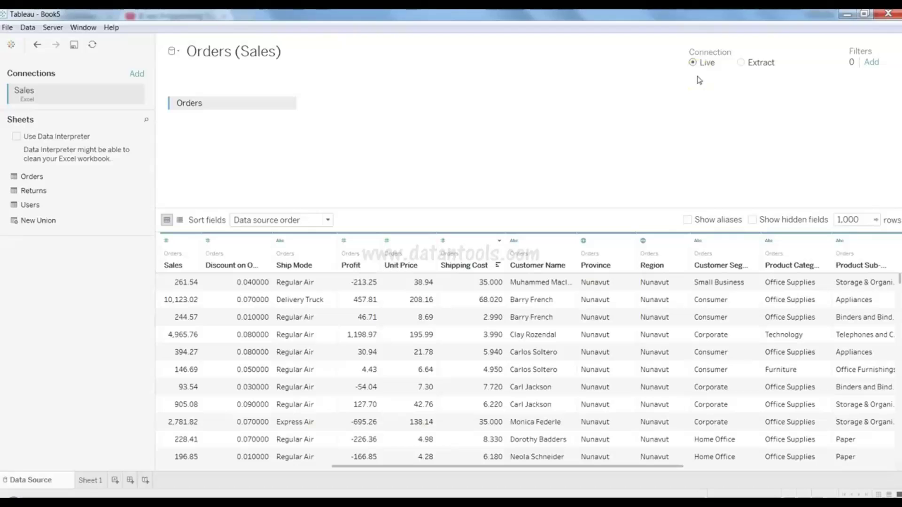
# - Switch the Orders data source connection from Live to Extract
pyautogui.click(742, 63)
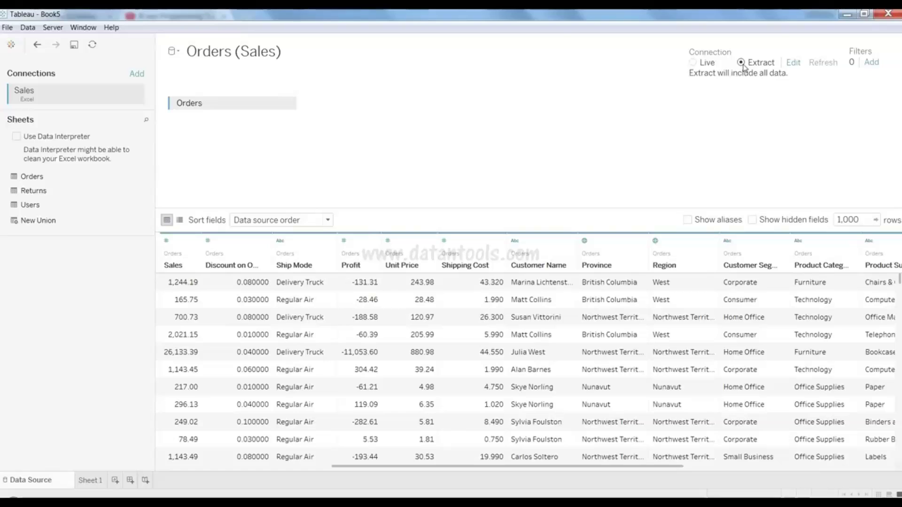
pyautogui.click(742, 65)
pyautogui.click(744, 65)
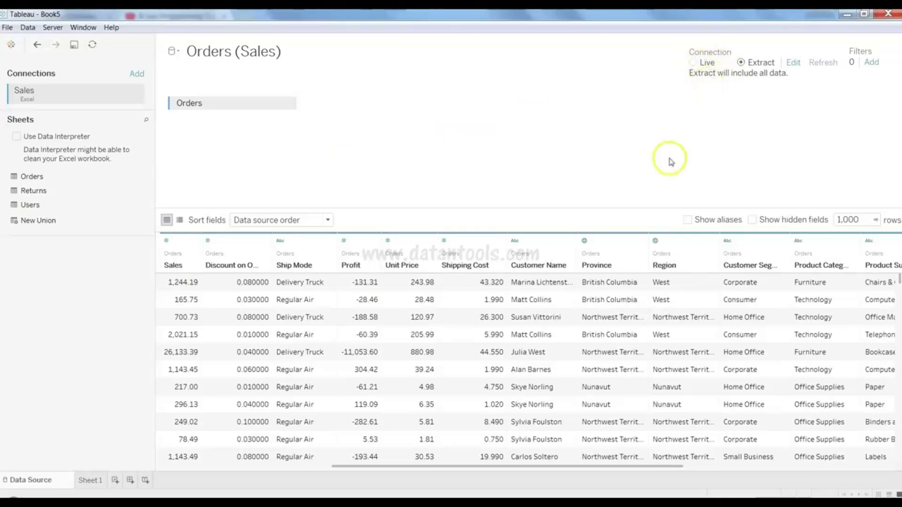
# - Add a data source filter on Order Priority that keeps only High, and view the Order Priority column
pyautogui.click(871, 65)
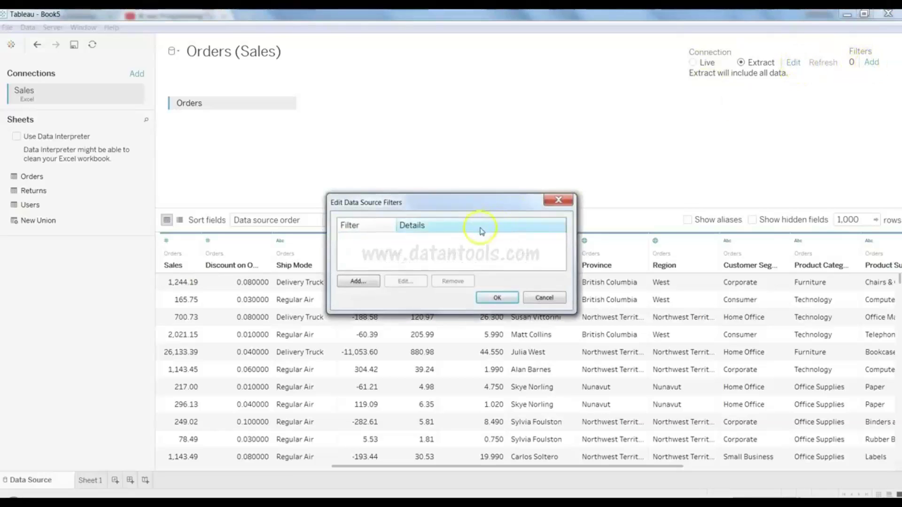
pyautogui.click(362, 284)
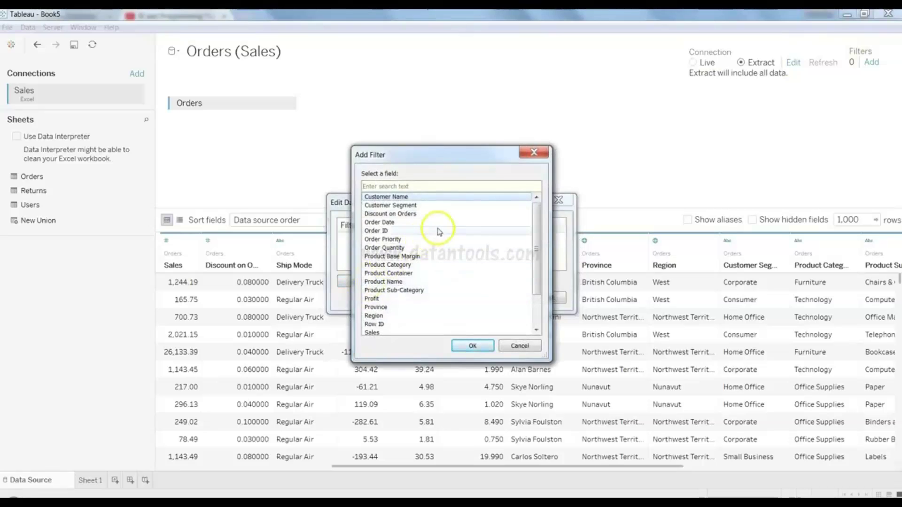
pyautogui.doubleClick(434, 240)
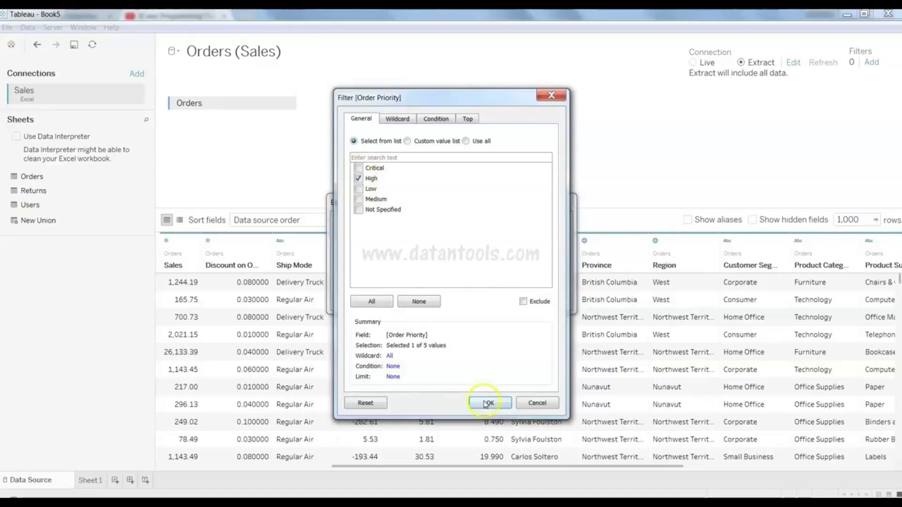
pyautogui.click(489, 403)
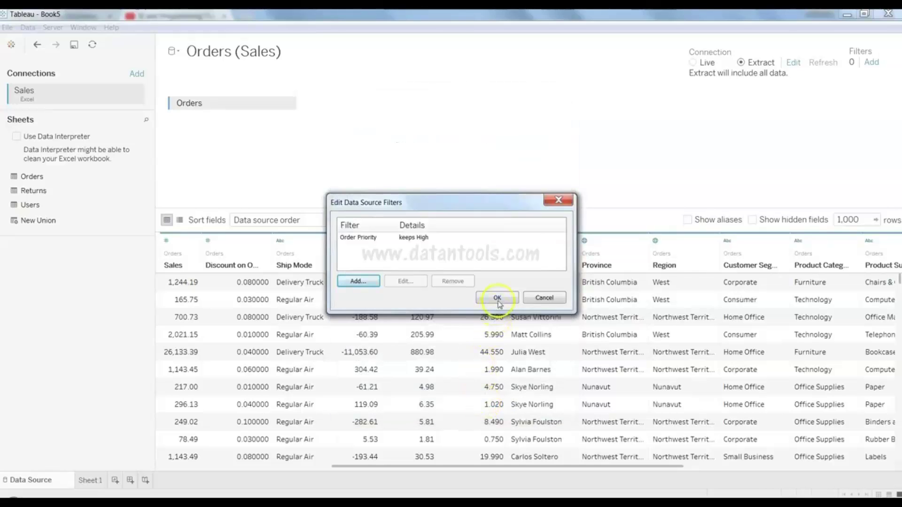
pyautogui.click(497, 299)
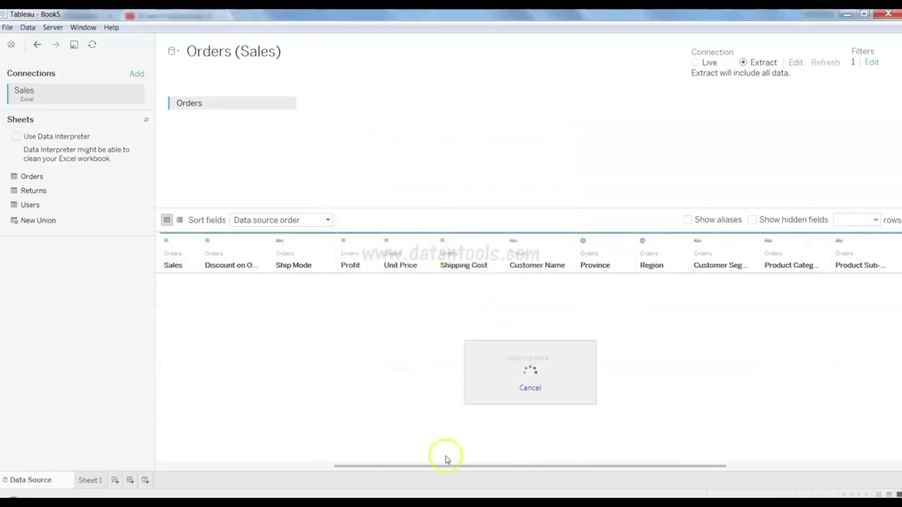
pyautogui.moveTo(447, 465); pyautogui.dragTo(232, 483)
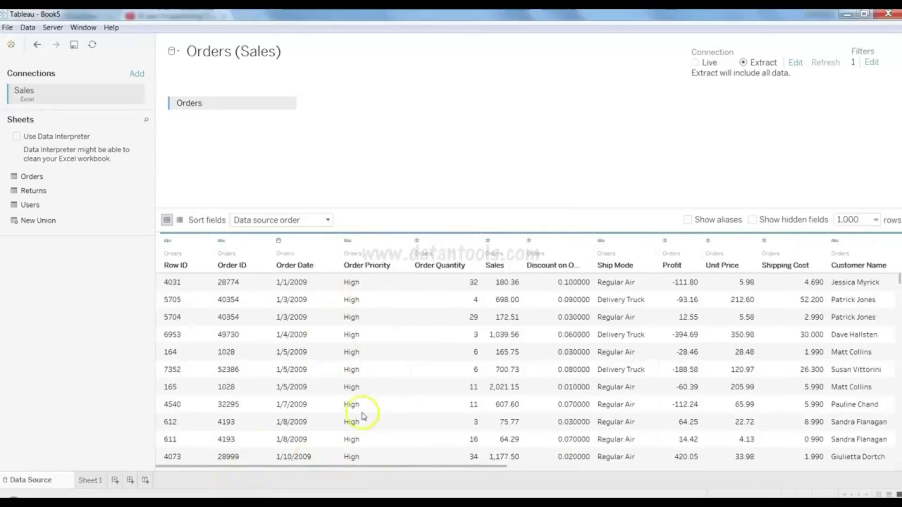
# - Remove the Order Priority filter from the data source filters
pyautogui.click(872, 63)
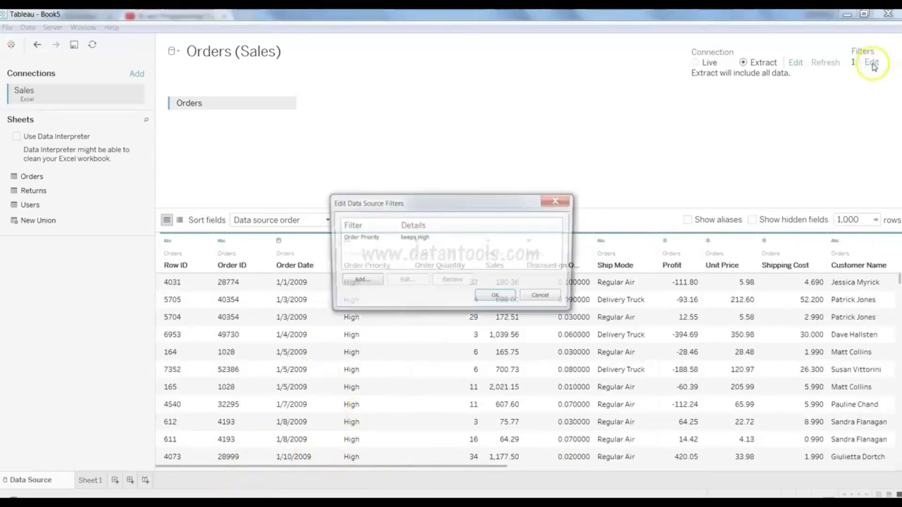
pyautogui.click(365, 279)
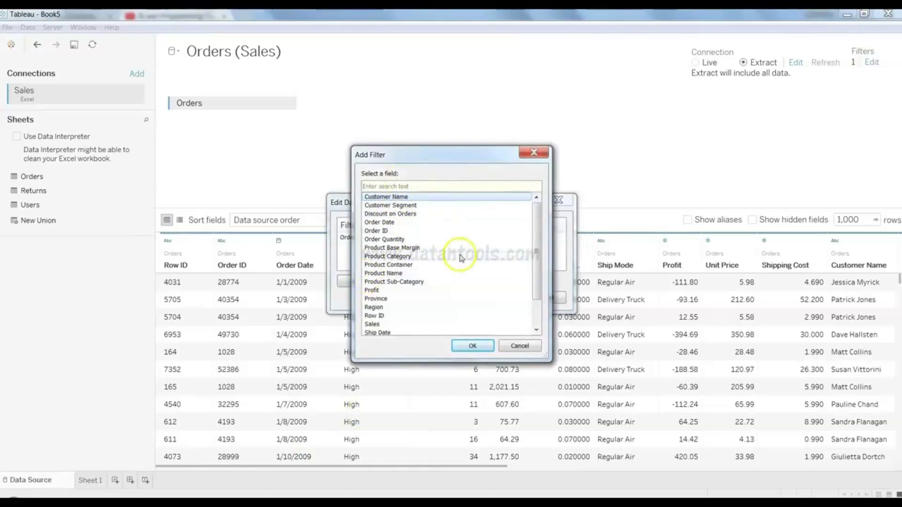
pyautogui.click(534, 153)
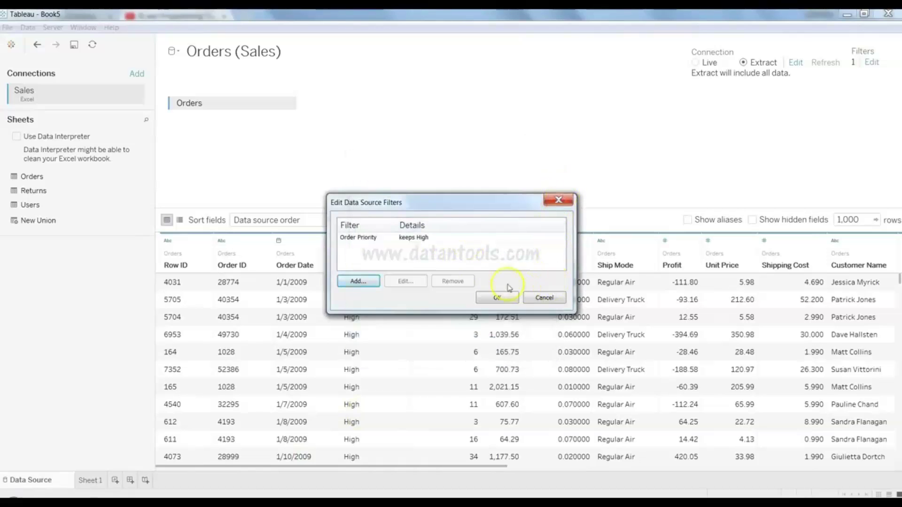
pyautogui.click(432, 241)
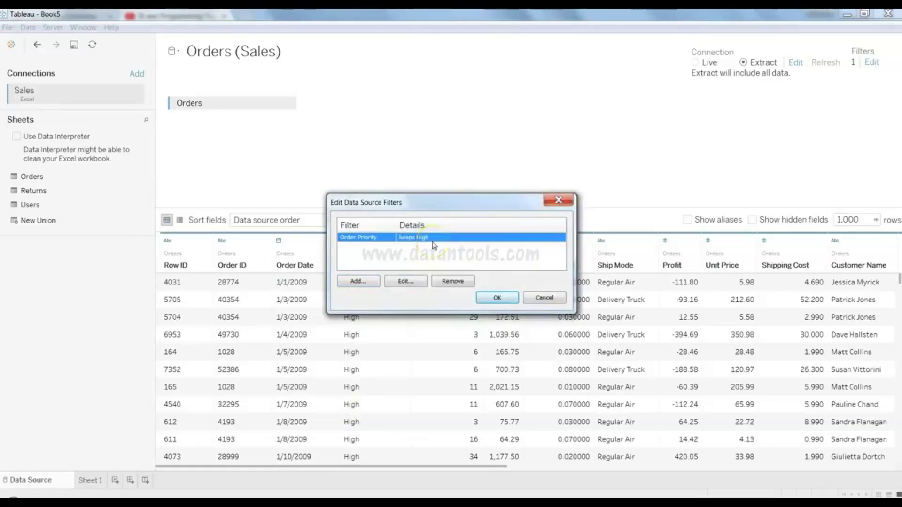
pyautogui.click(445, 283)
pyautogui.click(493, 297)
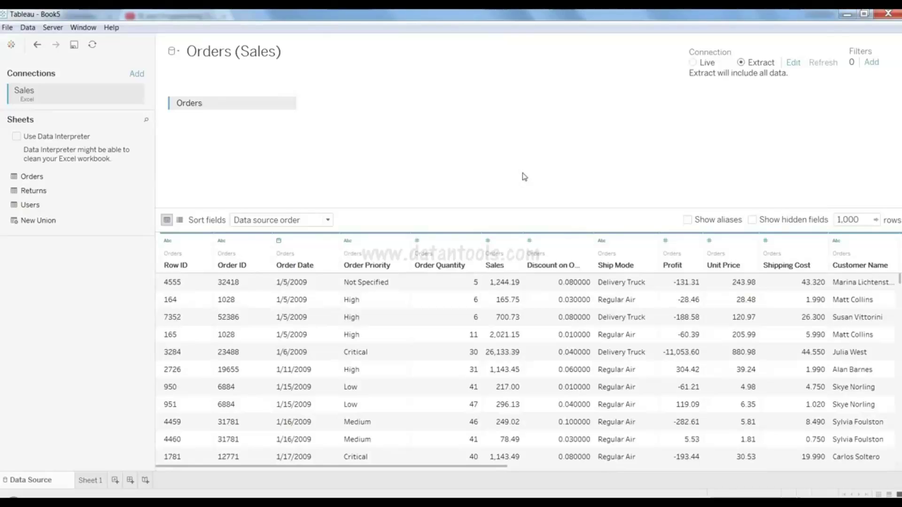
pyautogui.click(620, 139)
pyautogui.click(799, 136)
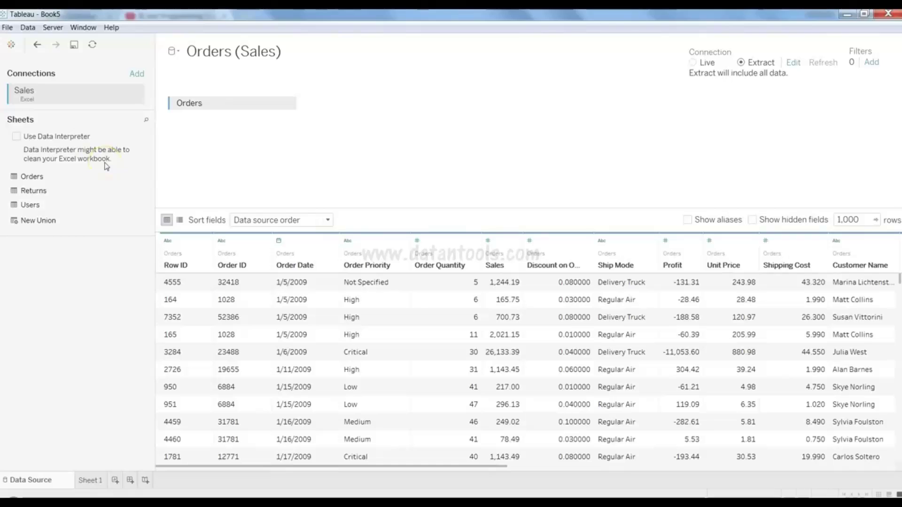
# - Add the Returns table beside Orders and look through the join types and the fields available for a new join clause
pyautogui.click(75, 193)
pyautogui.moveTo(75, 194); pyautogui.dragTo(406, 110)
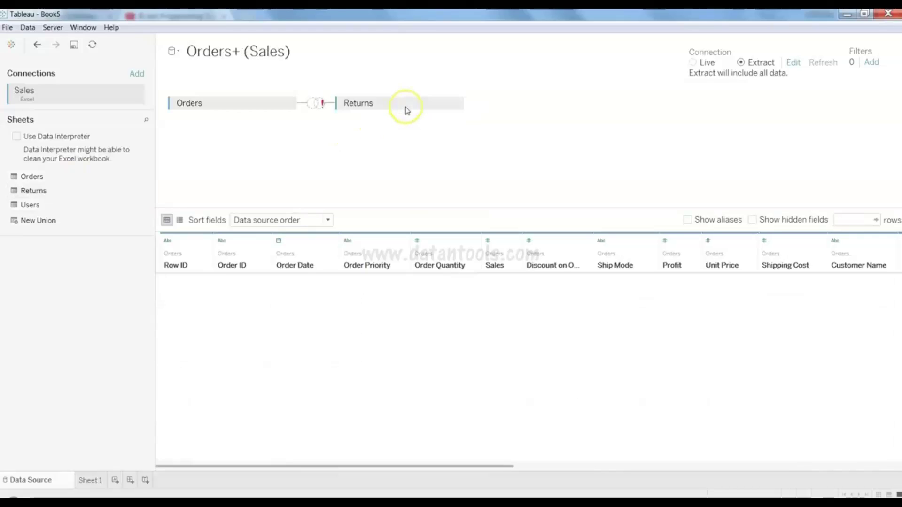
pyautogui.click(319, 109)
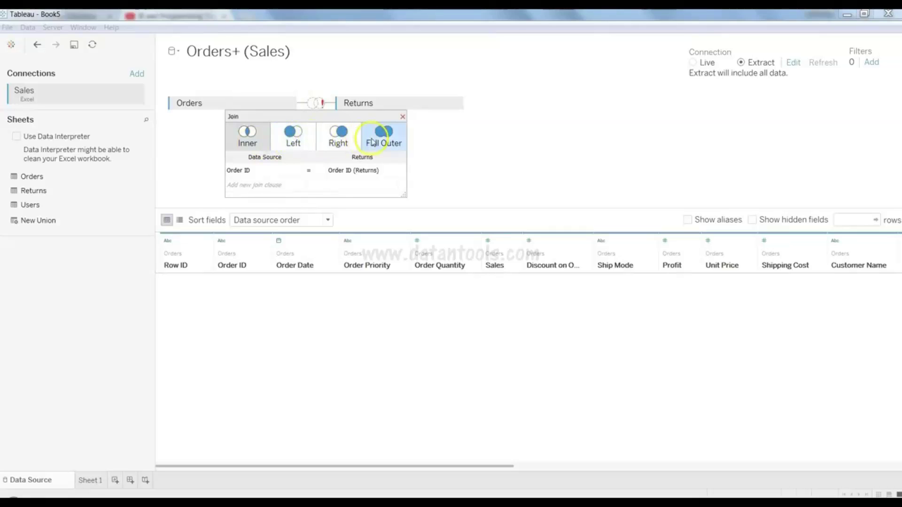
pyautogui.click(291, 188)
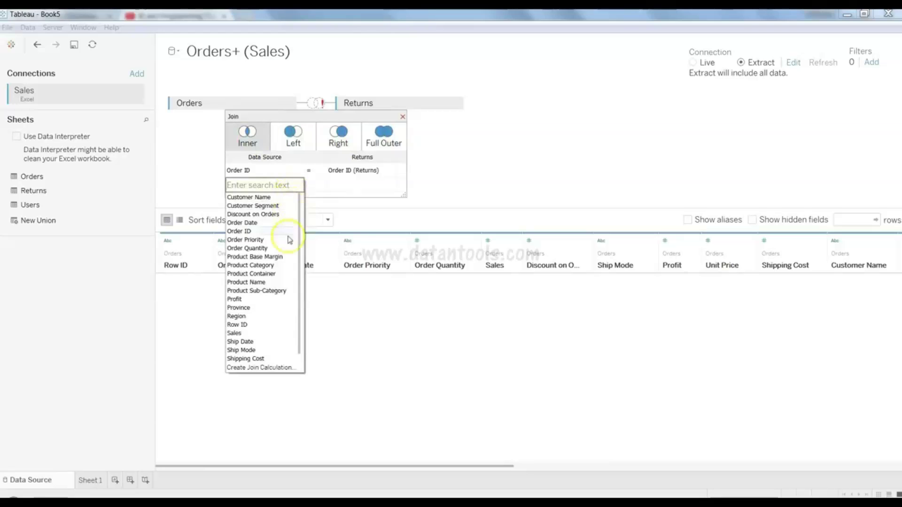
pyautogui.click(358, 185)
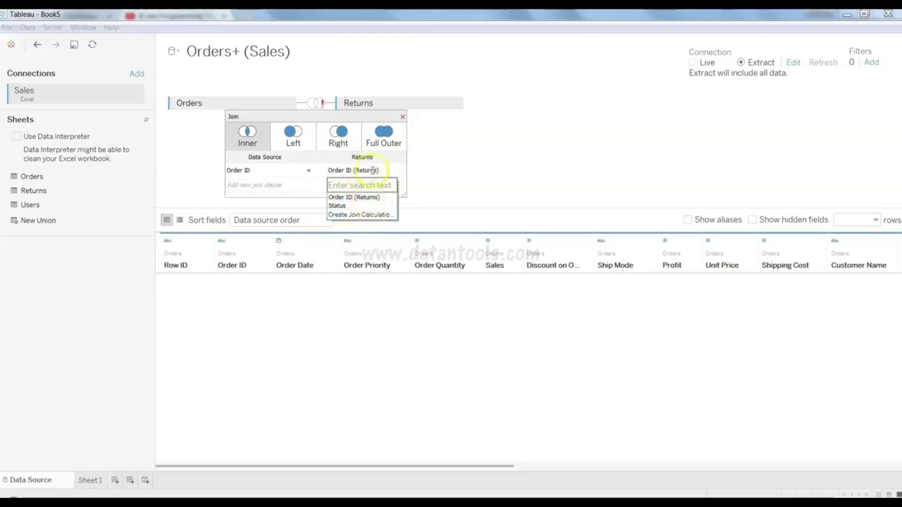
pyautogui.click(403, 117)
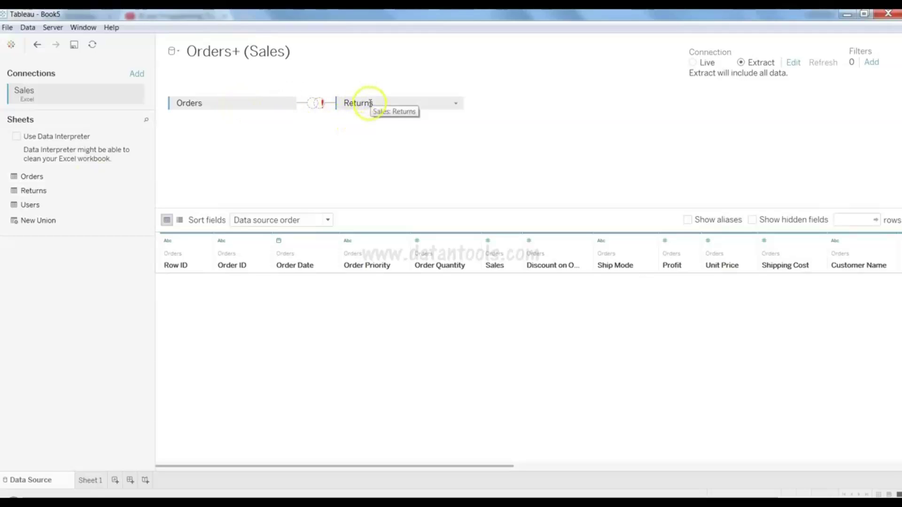
# - Replace the Returns table with Users in the join and open the field choices for its join clause
pyautogui.click(456, 105)
pyautogui.click(481, 168)
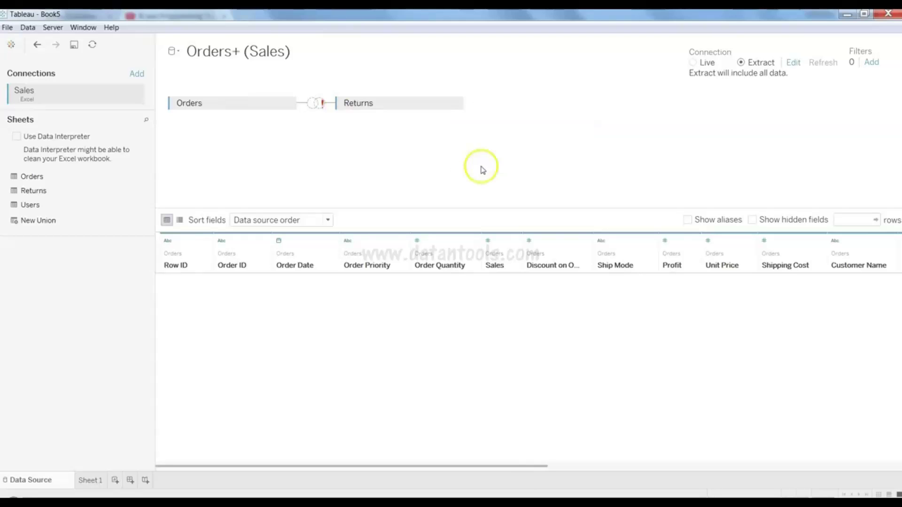
pyautogui.moveTo(92, 205); pyautogui.dragTo(331, 155)
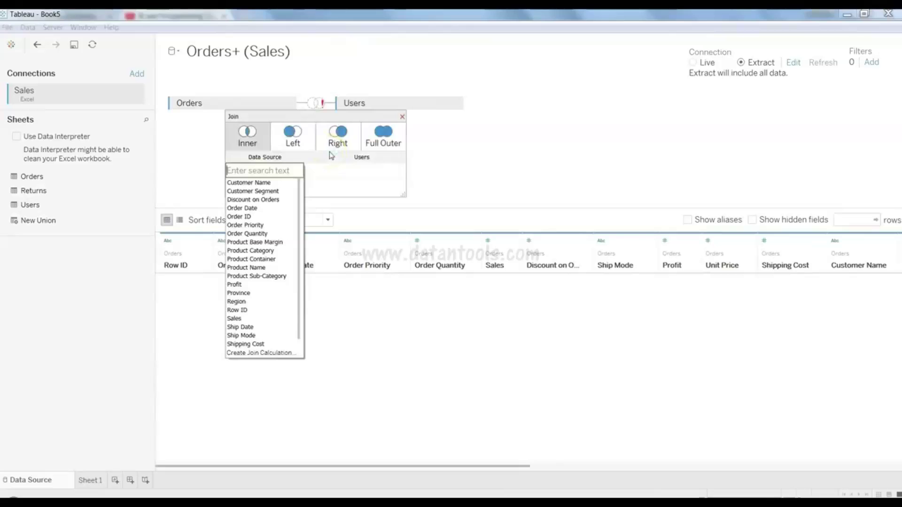
pyautogui.click(334, 113)
pyautogui.click(350, 176)
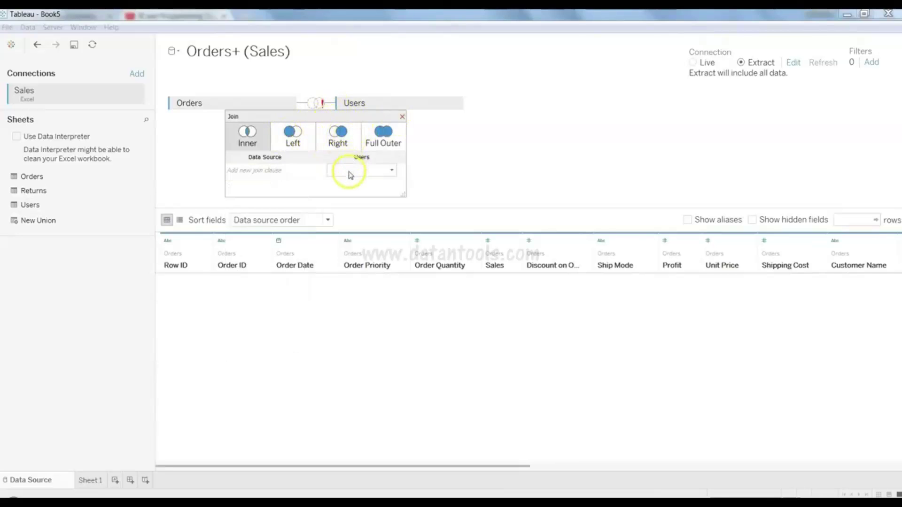
pyautogui.click(310, 175)
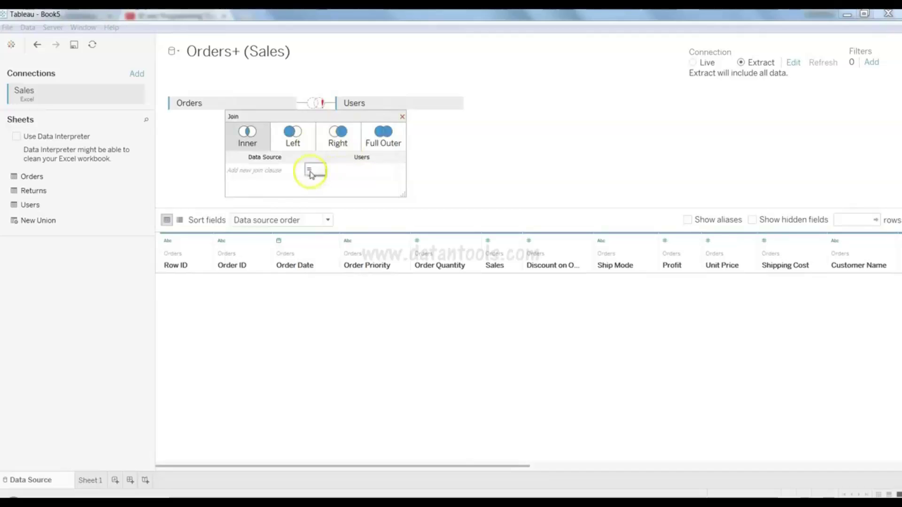
pyautogui.click(288, 172)
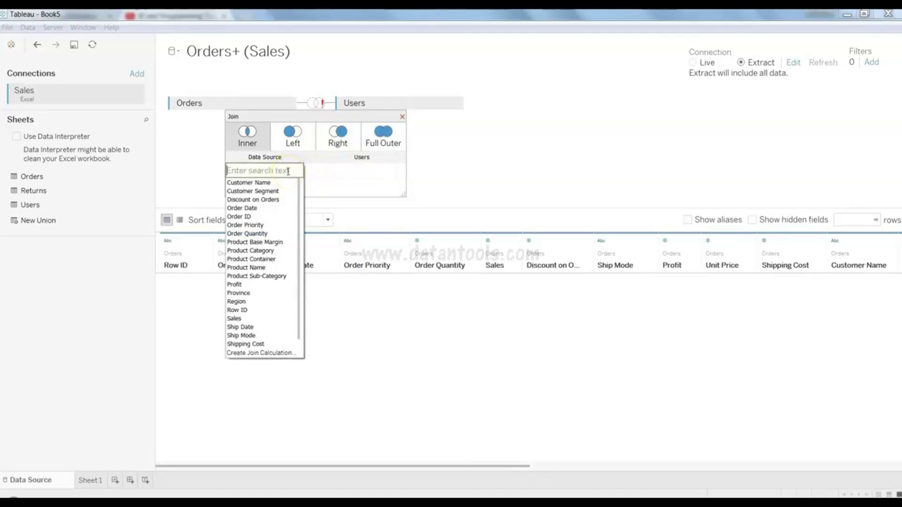
# - Remove the Users table from the data source, leaving only Orders
pyautogui.click(458, 107)
pyautogui.click(458, 106)
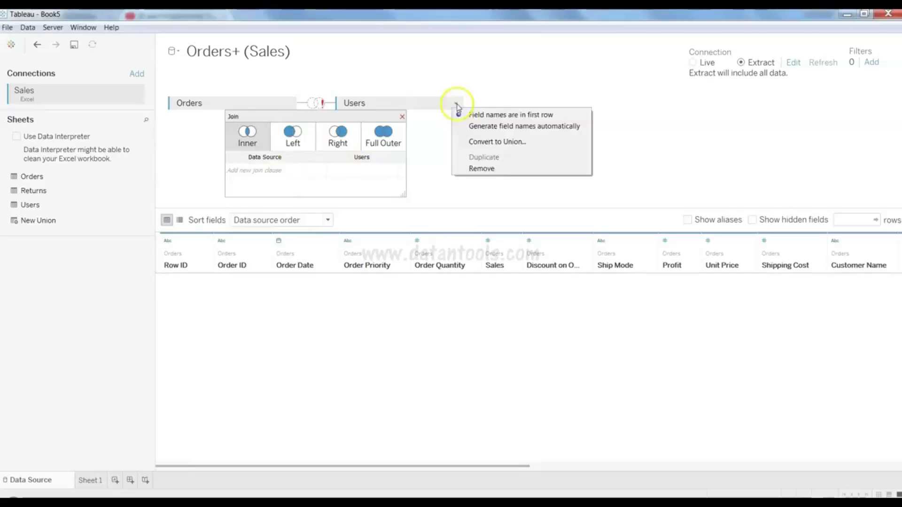
pyautogui.click(479, 167)
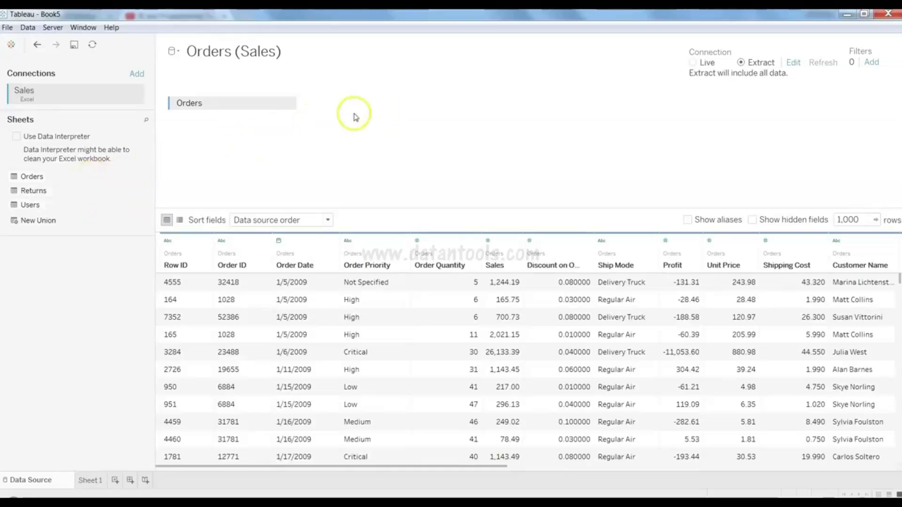
# - Join the Returns table to Orders and set the join clause to Customer Name = Order ID (Returns)
pyautogui.moveTo(121, 191); pyautogui.dragTo(396, 115)
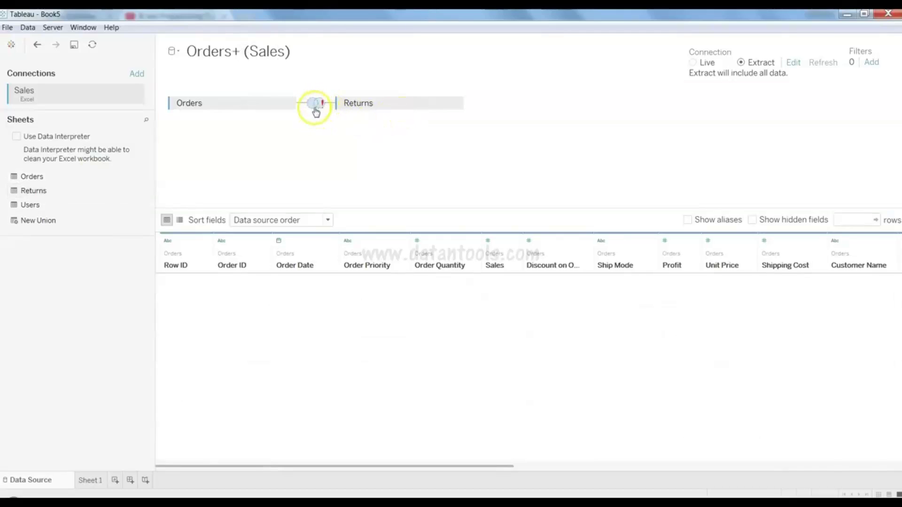
pyautogui.click(316, 104)
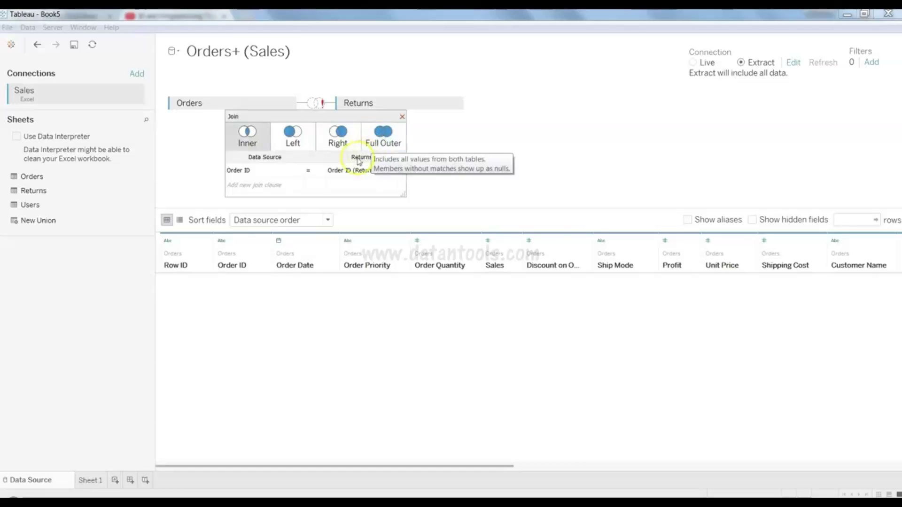
pyautogui.click(298, 171)
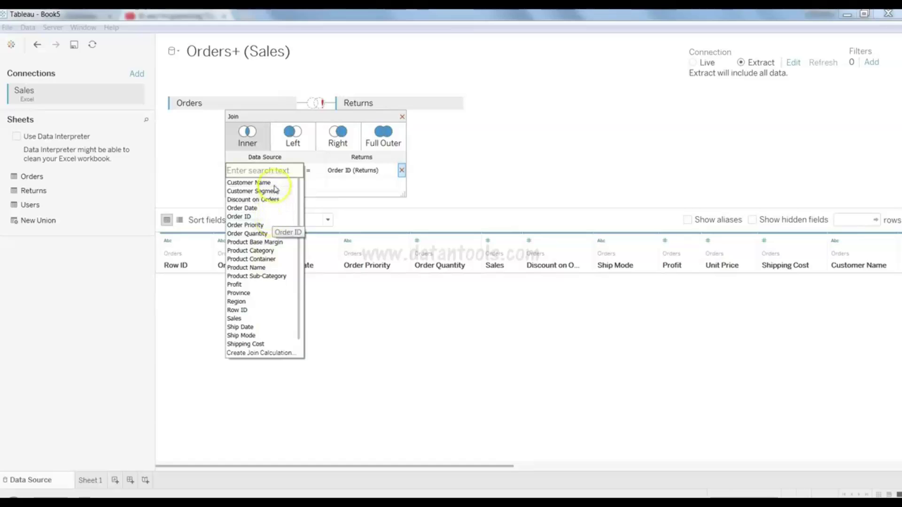
pyautogui.click(259, 183)
pyautogui.click(362, 171)
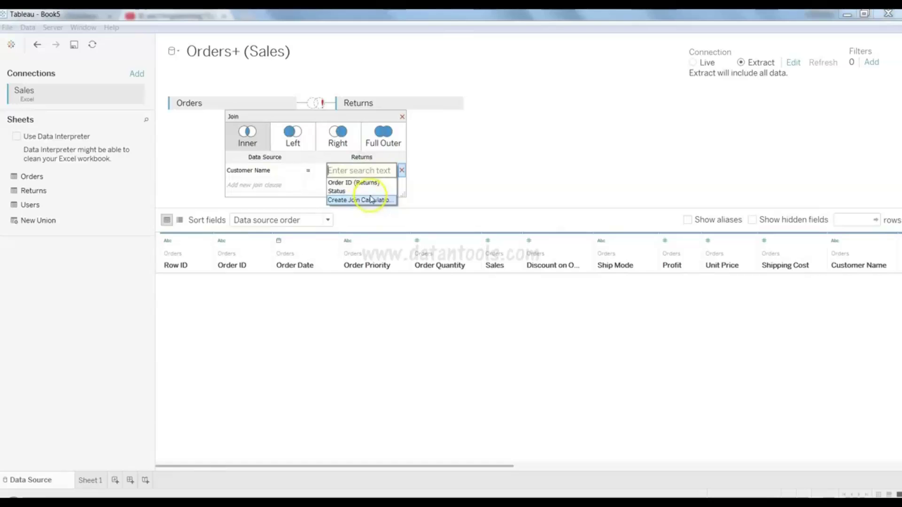
pyautogui.click(379, 183)
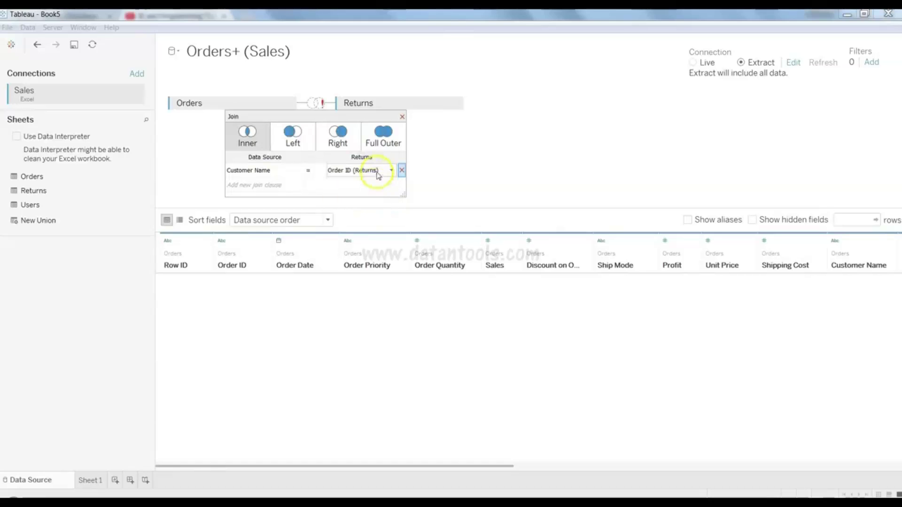
pyautogui.click(378, 174)
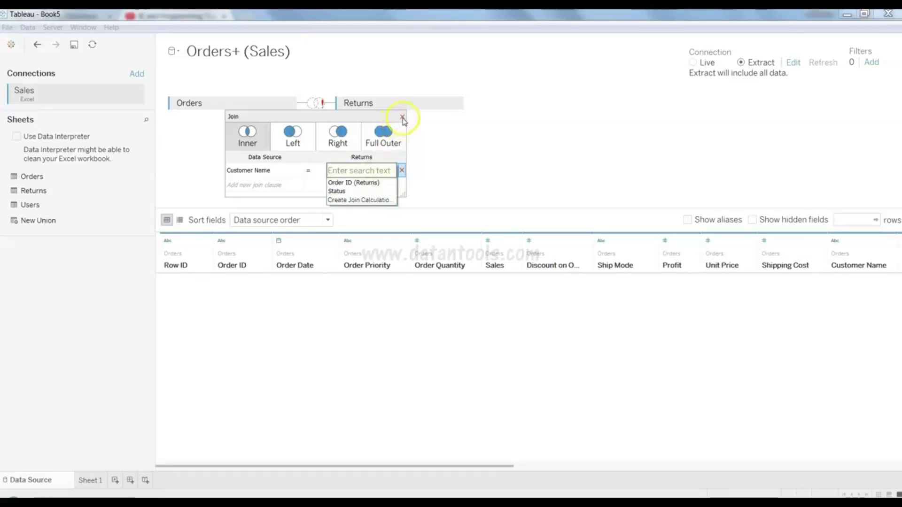
# - Close the join settings and remove the Returns table from the data source
pyautogui.click(402, 117)
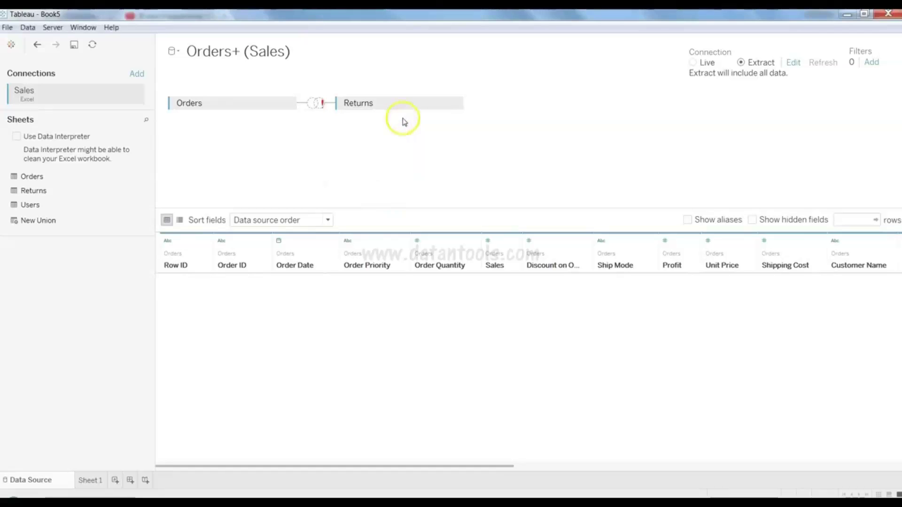
pyautogui.click(456, 104)
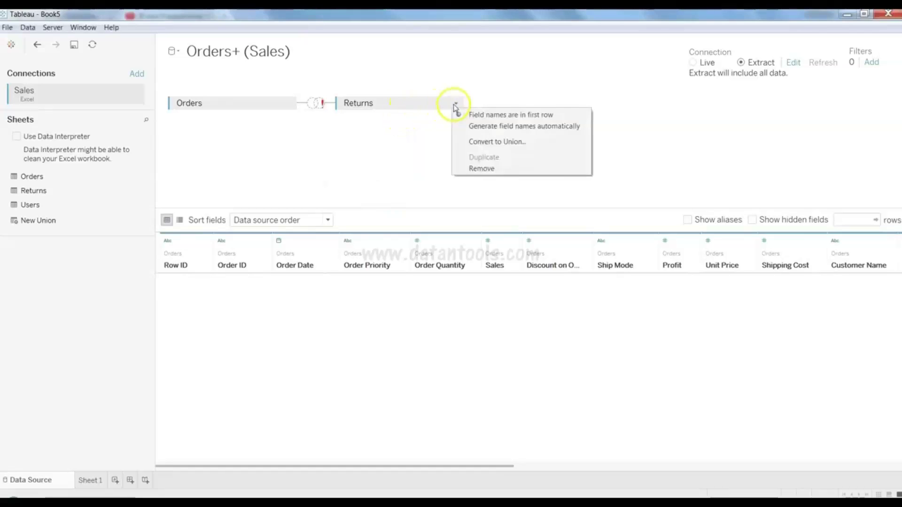
pyautogui.click(477, 170)
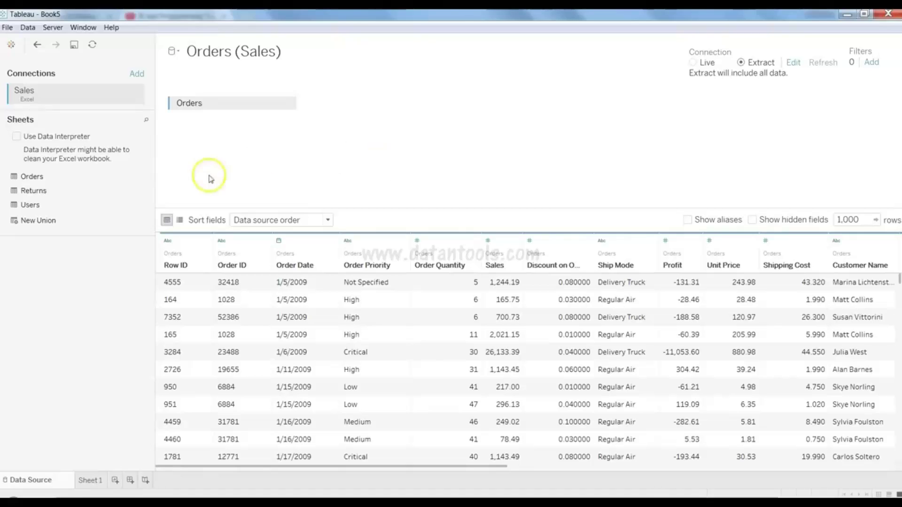
# - Save the workbook as test in the Documents library and create its data extract as Orders (Sales) in the Datasources folder
pyautogui.click(75, 46)
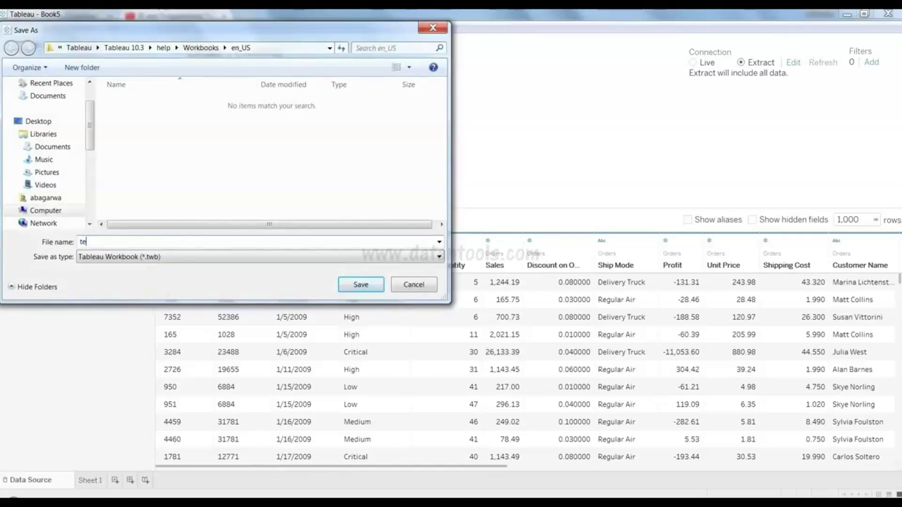
pyautogui.press('Return')
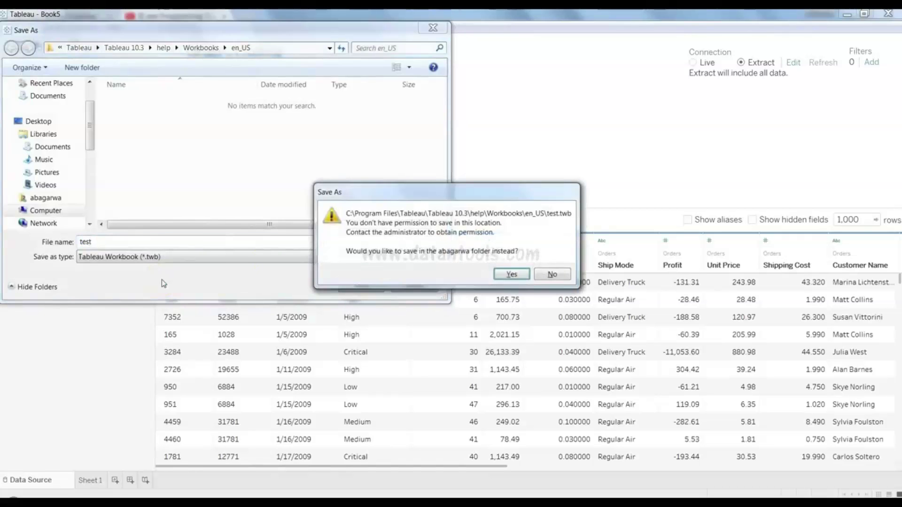
pyautogui.click(511, 274)
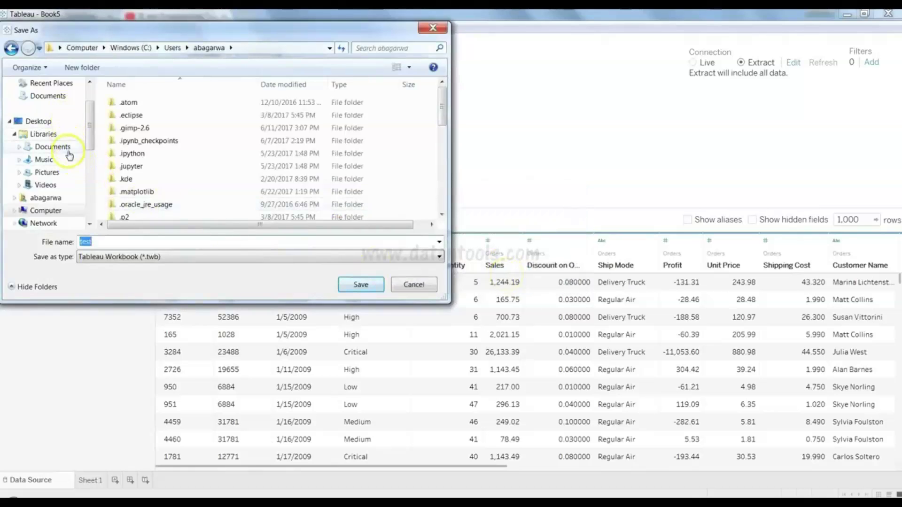
pyautogui.click(52, 147)
pyautogui.click(360, 284)
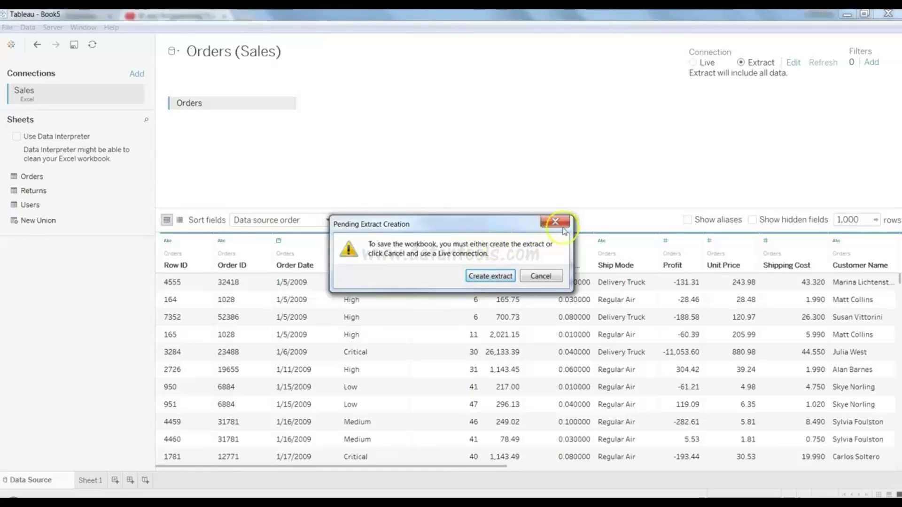
pyautogui.click(491, 276)
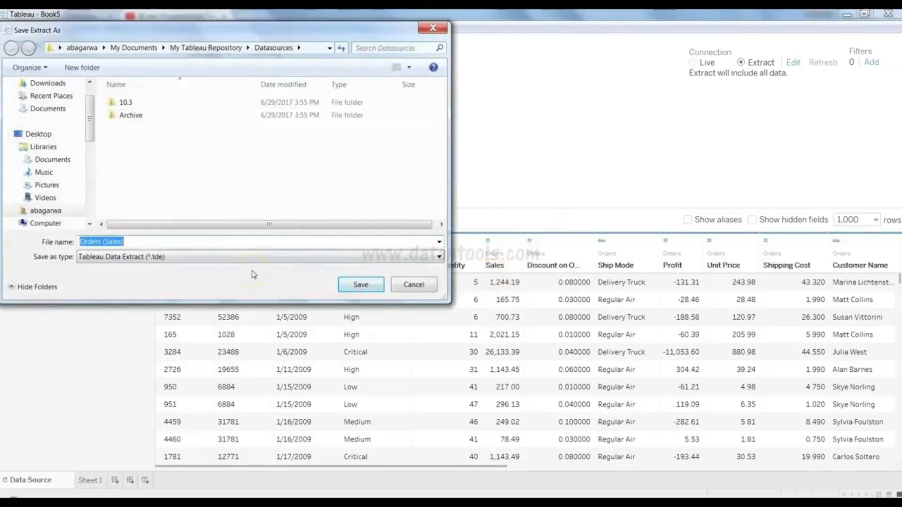
pyautogui.press('Return')
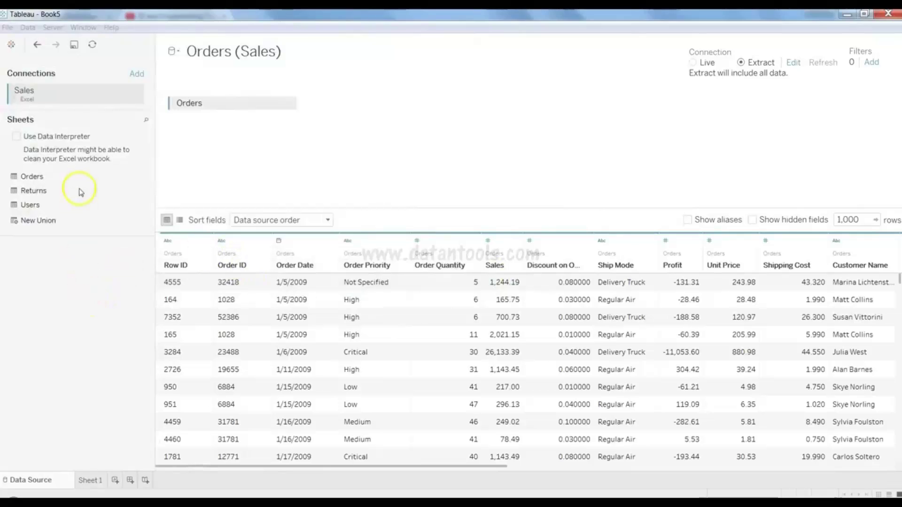
# - Open Sheet 1 and build a text table of Order Quantity by Product Category
pyautogui.click(90, 481)
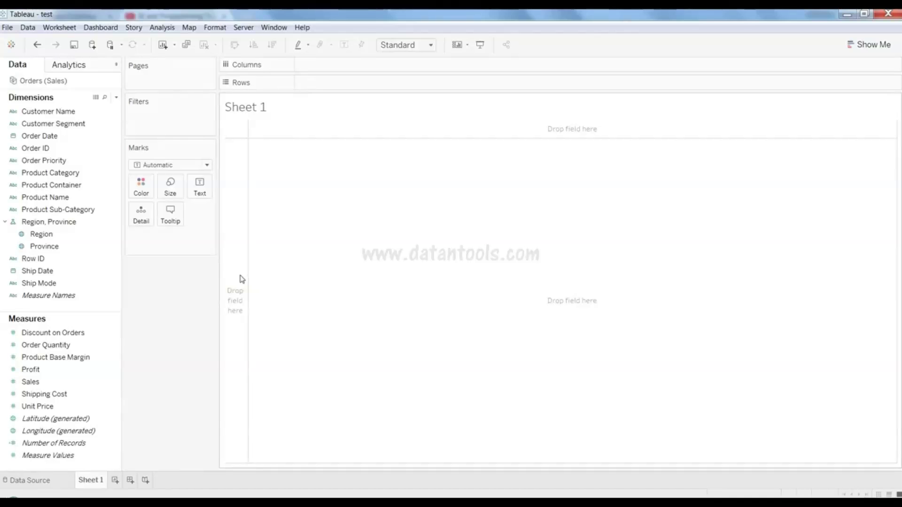
pyautogui.click(117, 150)
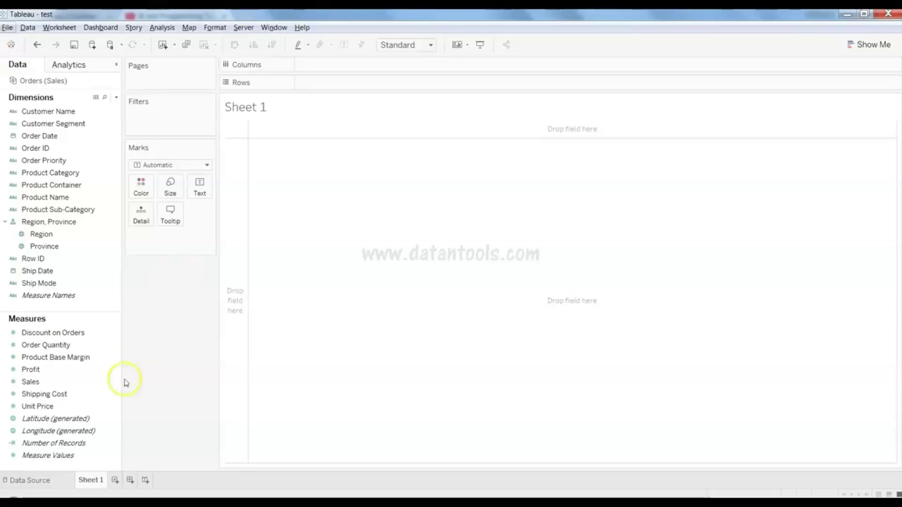
pyautogui.moveTo(91, 484)
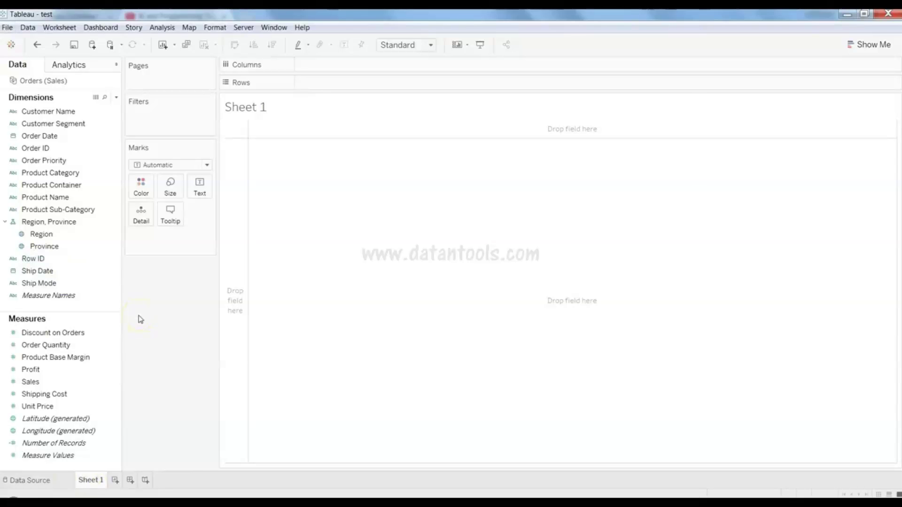
pyautogui.click(94, 198)
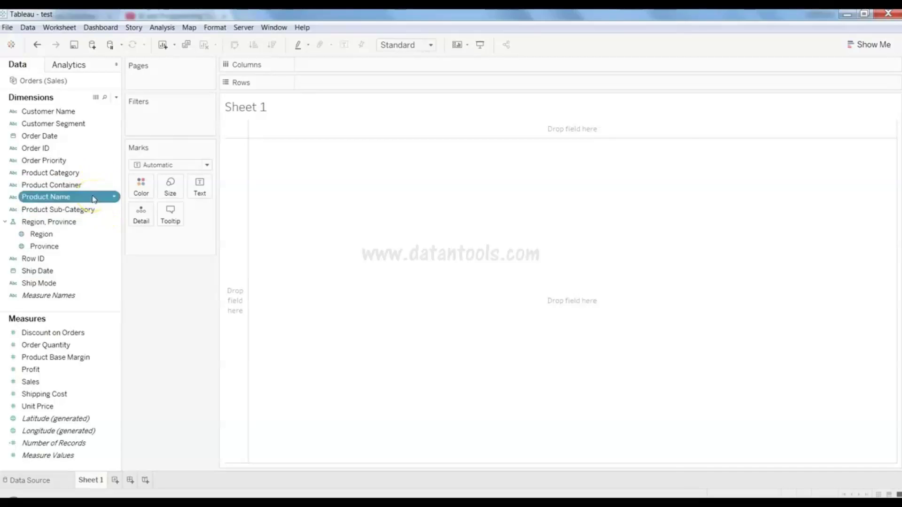
pyautogui.click(94, 173)
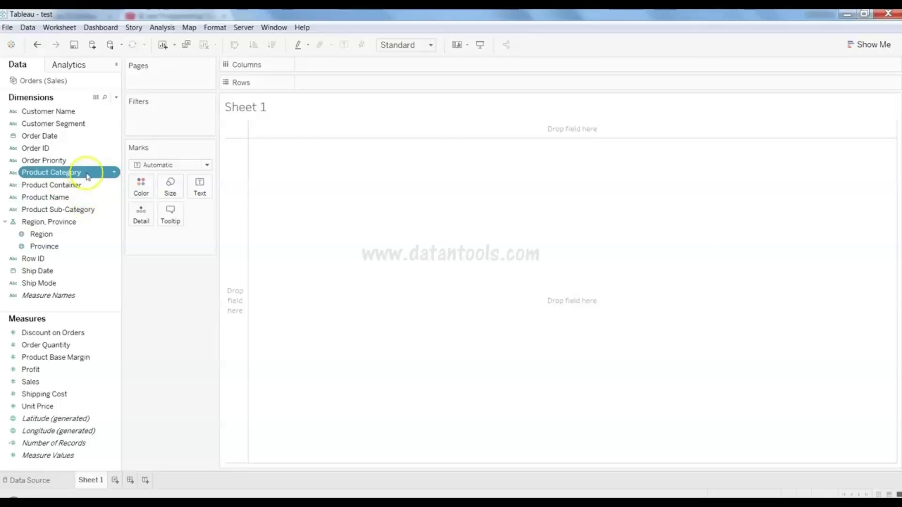
pyautogui.keyDown('ctrl'); pyautogui.click(83, 346); pyautogui.keyUp('ctrl')
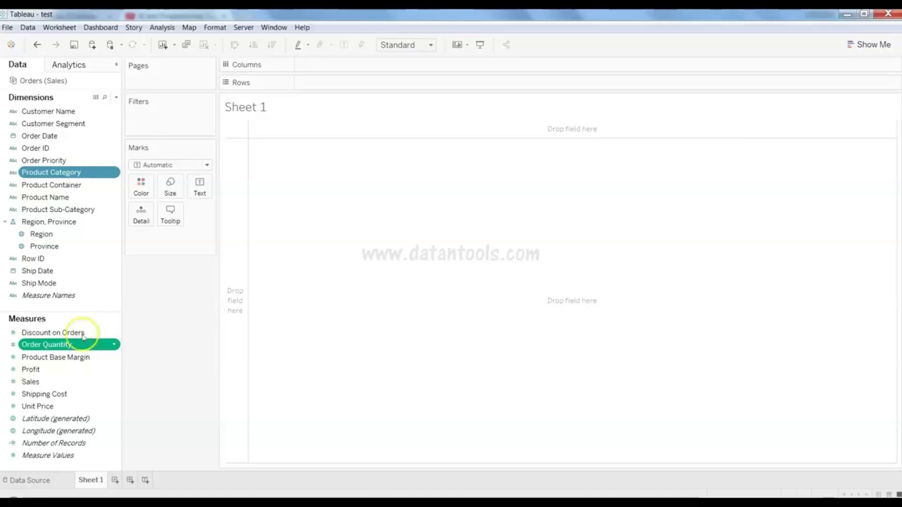
pyautogui.keyDown('ctrl'); pyautogui.click(73, 234); pyautogui.keyUp('ctrl')
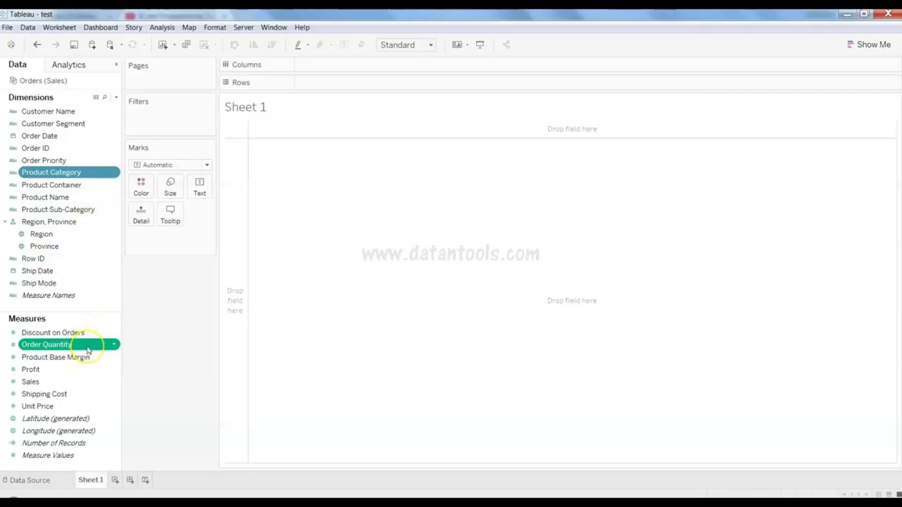
pyautogui.moveTo(90, 348); pyautogui.dragTo(350, 264)
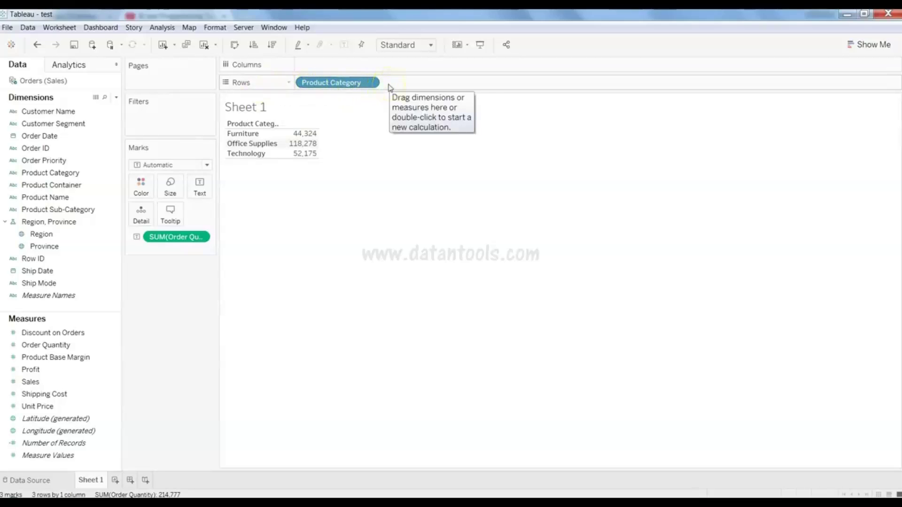
# - Try splitting the table's columns by Order Priority, and take that field off the view again
pyautogui.moveTo(303, 87); pyautogui.dragTo(328, 97)
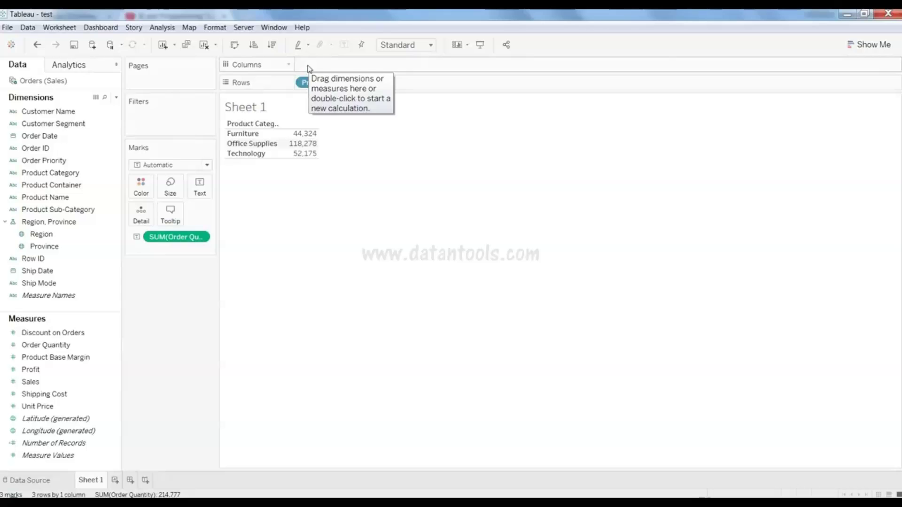
pyautogui.moveTo(70, 161); pyautogui.dragTo(376, 66)
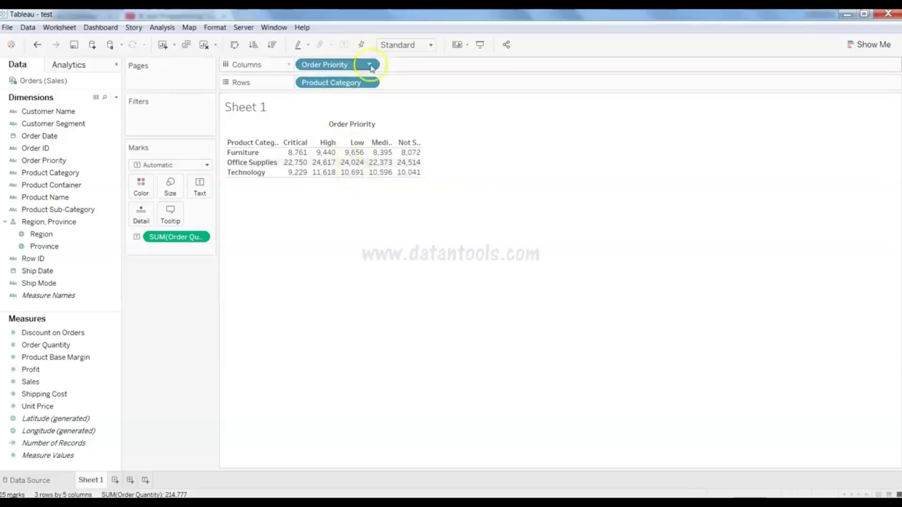
pyautogui.moveTo(346, 67); pyautogui.dragTo(89, 172)
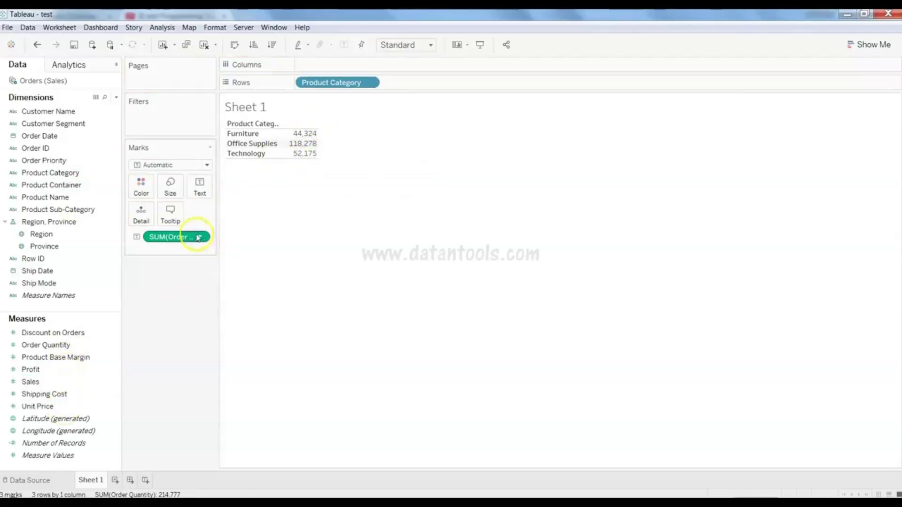
# - Add the Sales, Discount on Orders, Profit and Unit Price measures to the Product Category table
pyautogui.moveTo(66, 382); pyautogui.dragTo(514, 253)
pyautogui.moveTo(66, 381); pyautogui.dragTo(312, 142)
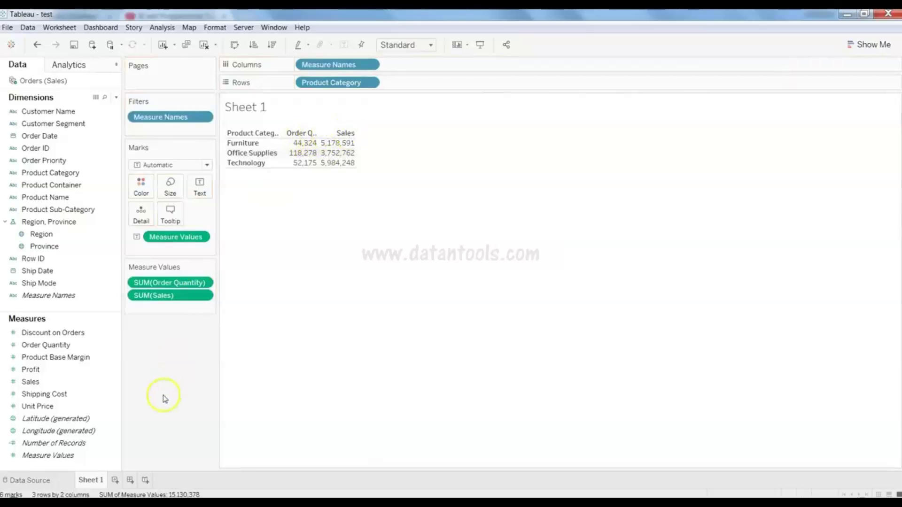
pyautogui.moveTo(97, 333); pyautogui.dragTo(293, 155)
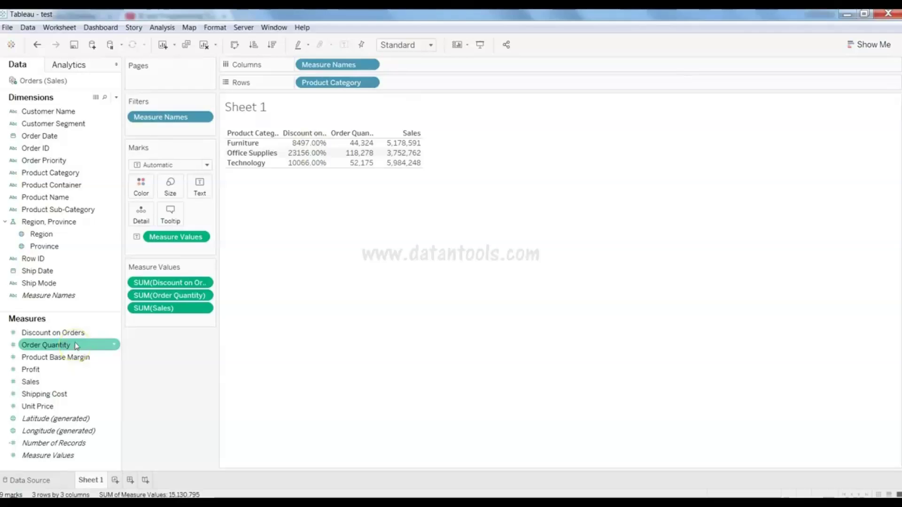
pyautogui.moveTo(67, 369); pyautogui.dragTo(409, 159)
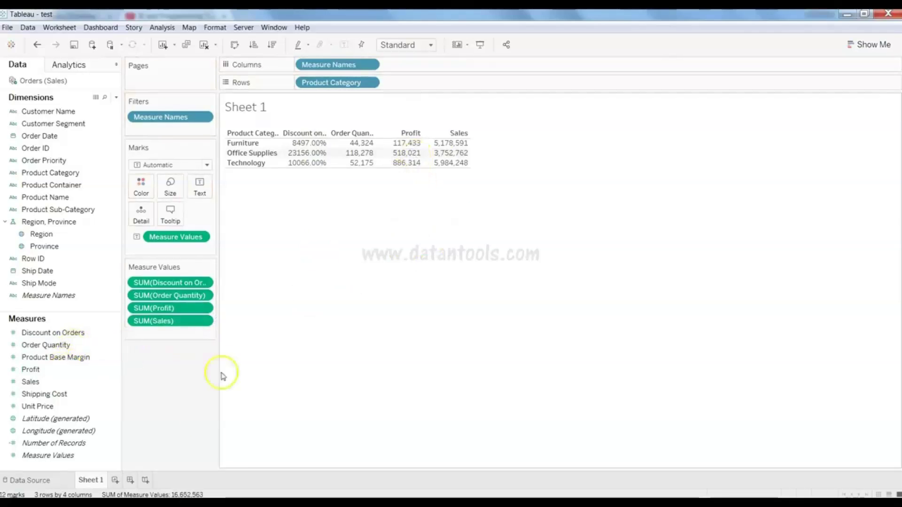
pyautogui.moveTo(84, 407); pyautogui.dragTo(455, 147)
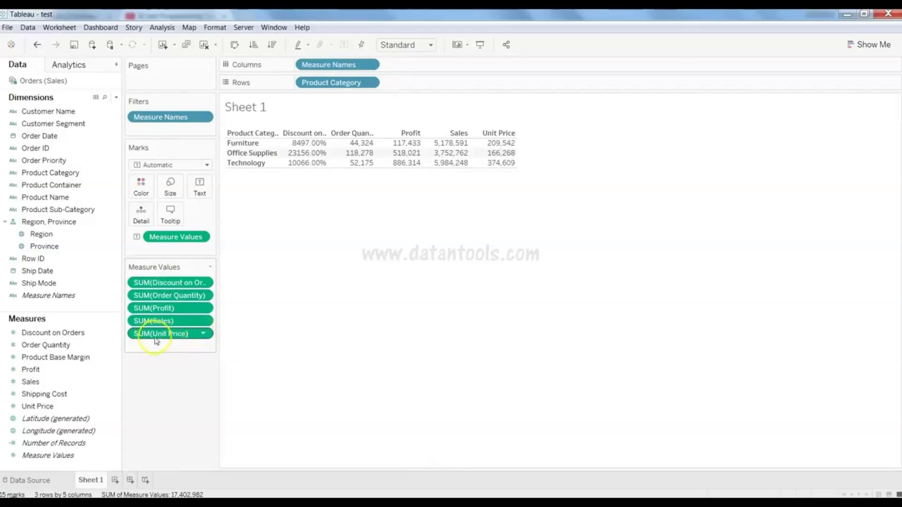
# - Change the aggregation of Unit Price and Discount on Orders to Average
pyautogui.click(203, 335)
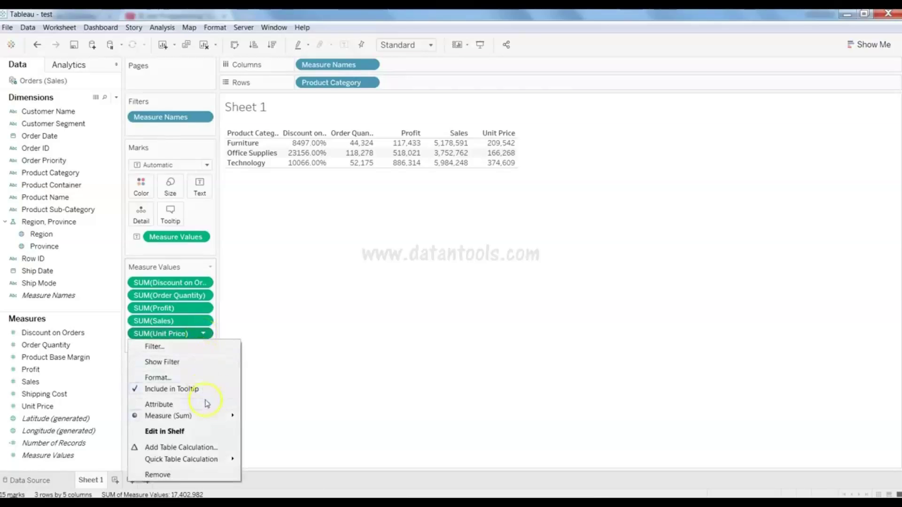
pyautogui.moveTo(210, 421)
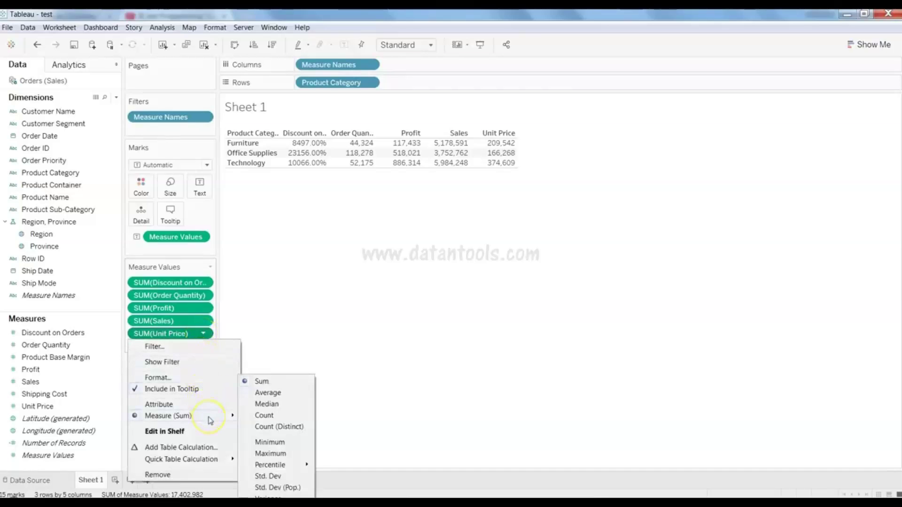
pyautogui.click(266, 393)
pyautogui.moveTo(489, 153)
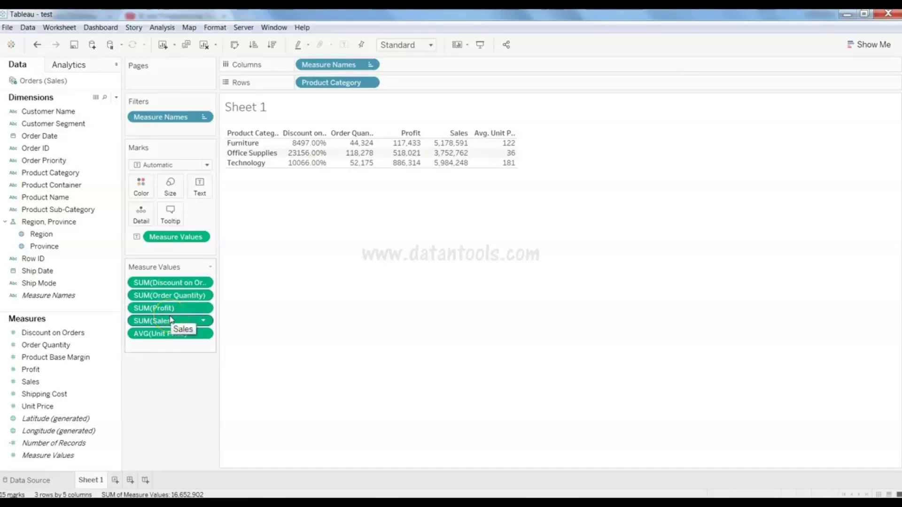
pyautogui.click(203, 283)
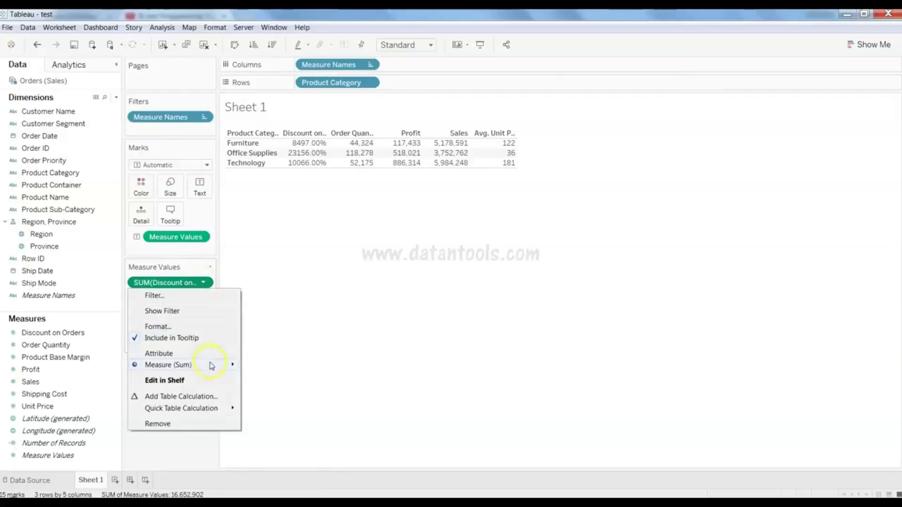
pyautogui.moveTo(211, 370)
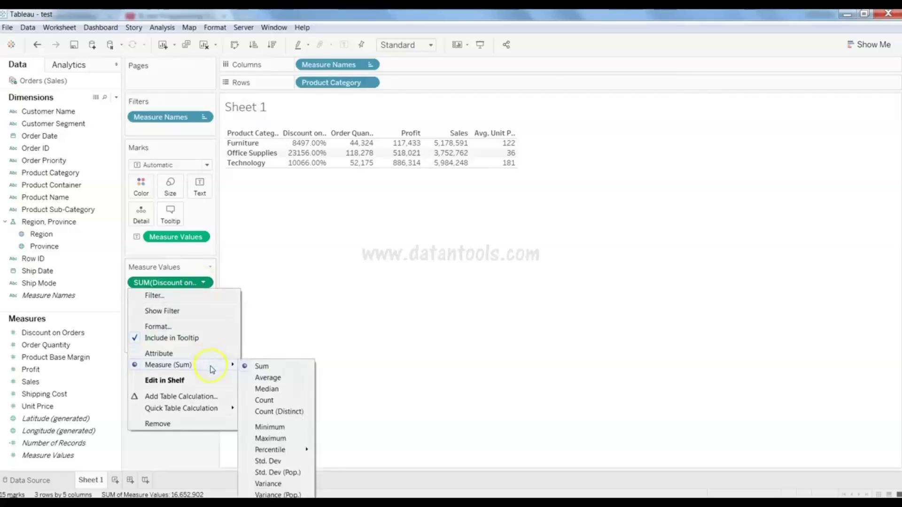
pyautogui.click(268, 378)
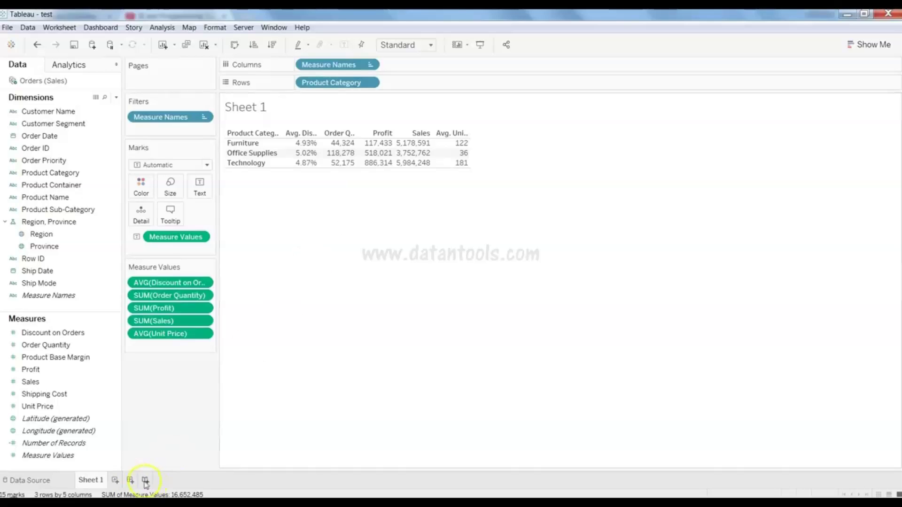
# - Add a new worksheet and create a horizontal bar chart of total Sales from the suggested chart types
pyautogui.click(115, 480)
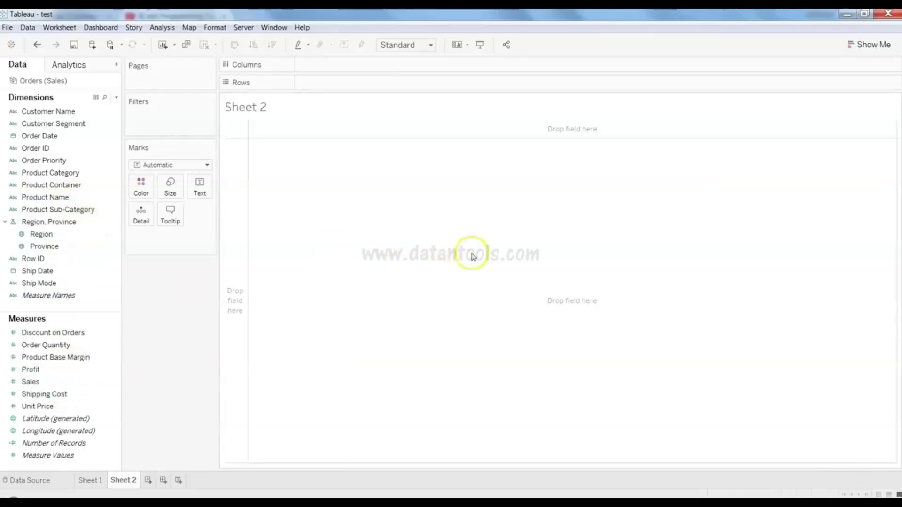
pyautogui.click(876, 45)
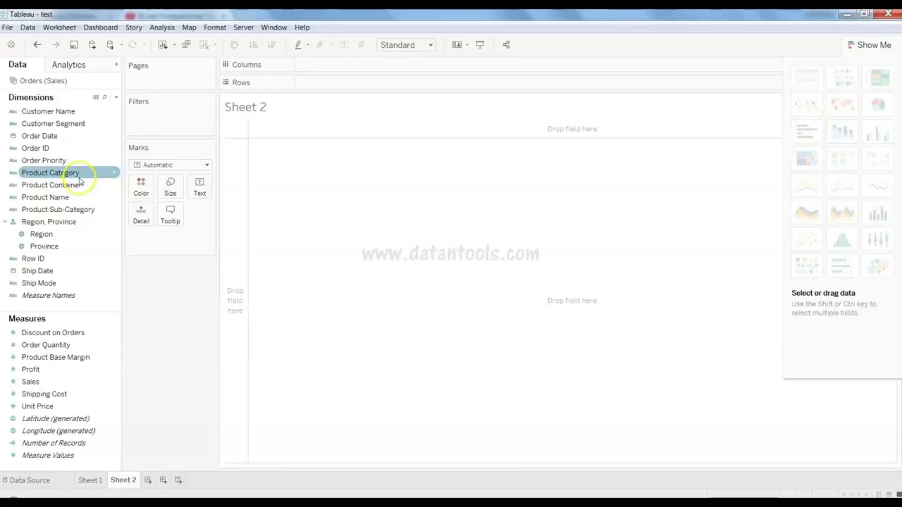
pyautogui.click(74, 149)
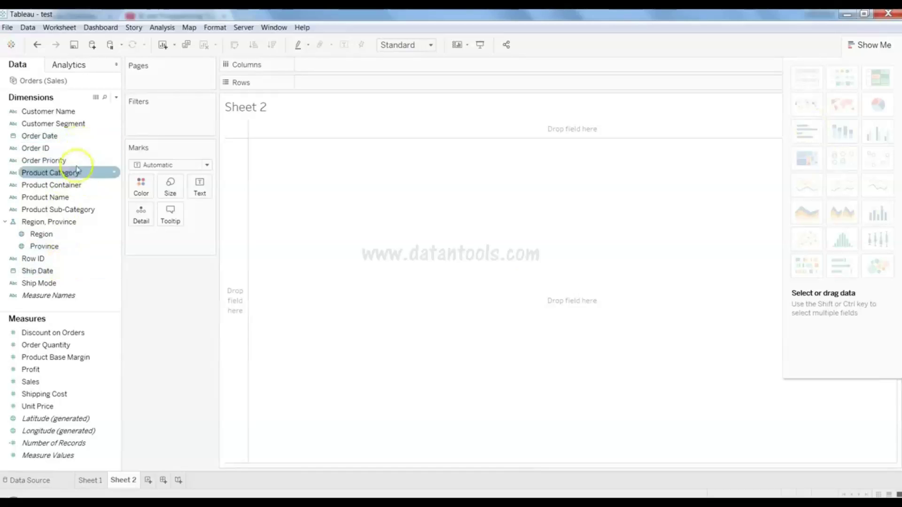
pyautogui.click(77, 161)
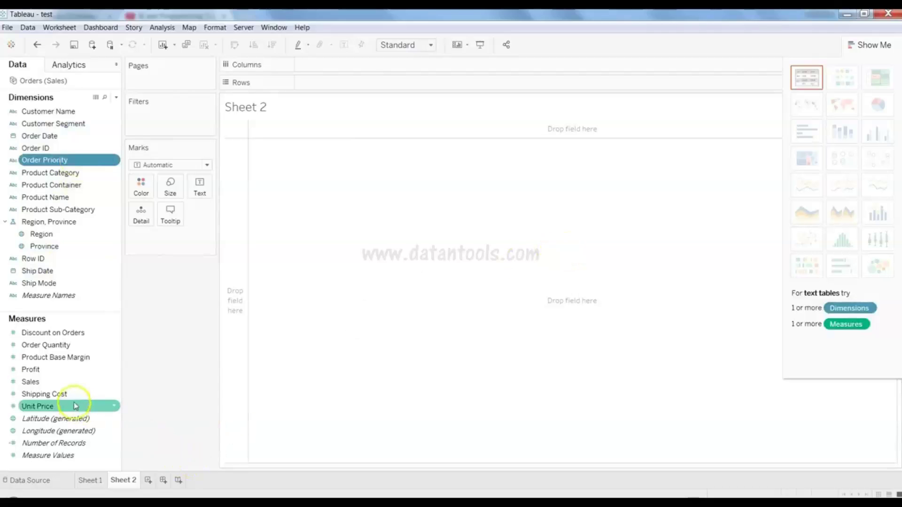
pyautogui.click(74, 383)
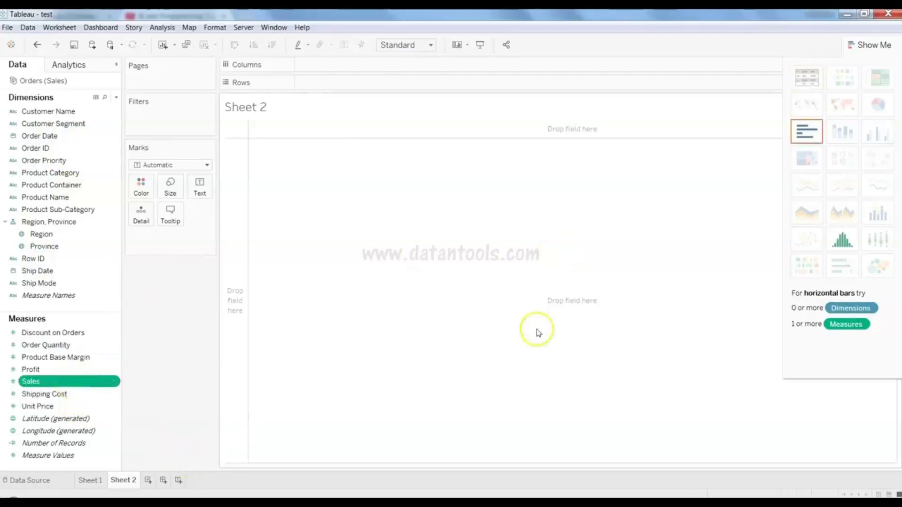
pyautogui.click(811, 139)
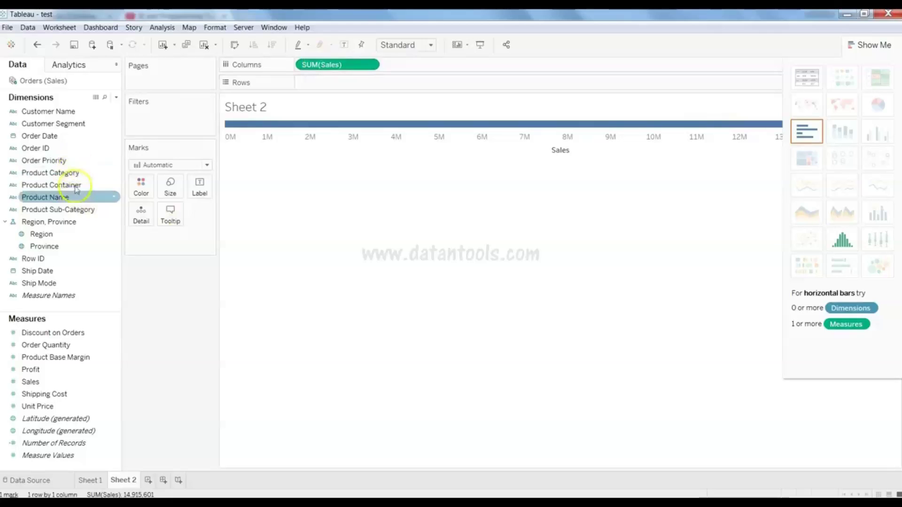
# - Try splitting the Sales bars by Order Priority in the rows, and take that field off the view again
pyautogui.moveTo(70, 161); pyautogui.dragTo(344, 91)
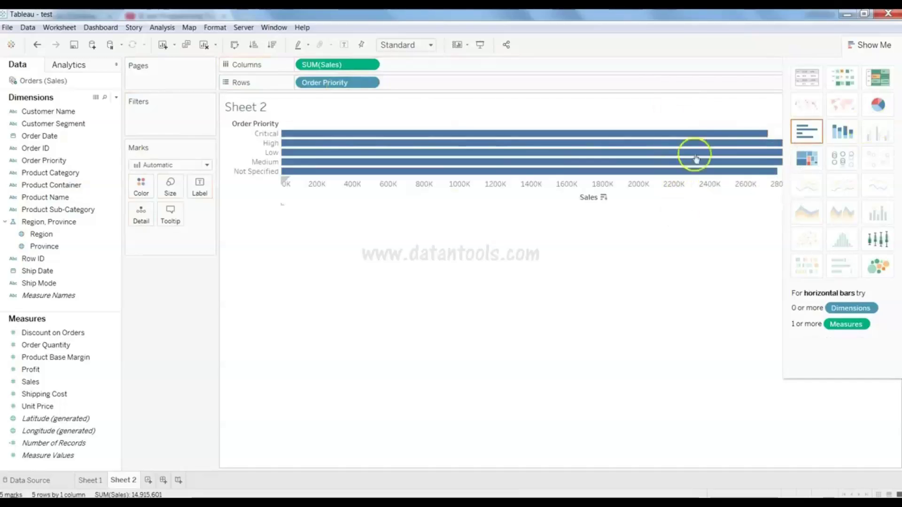
pyautogui.click(874, 47)
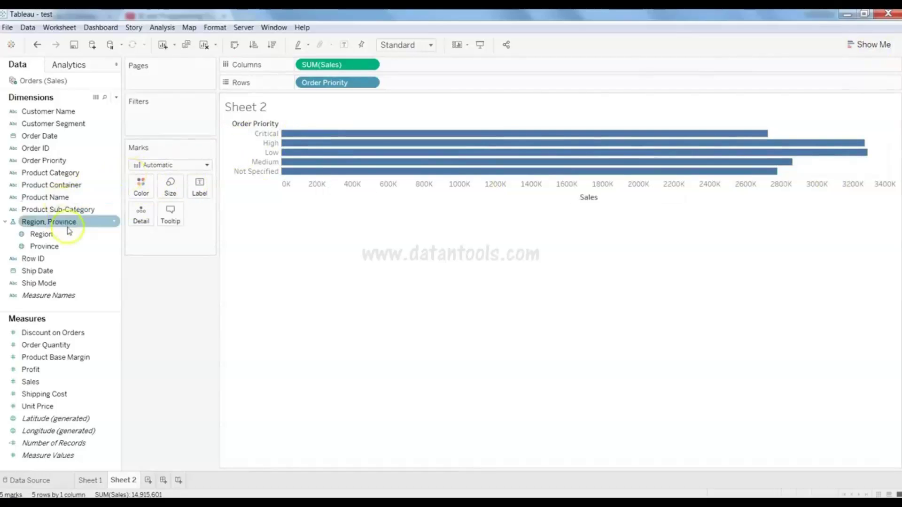
pyautogui.click(86, 195)
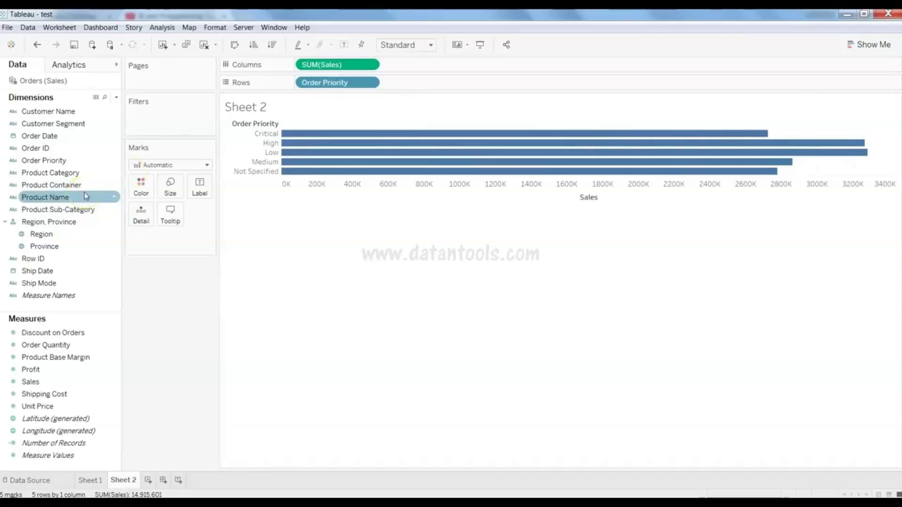
pyautogui.click(362, 83)
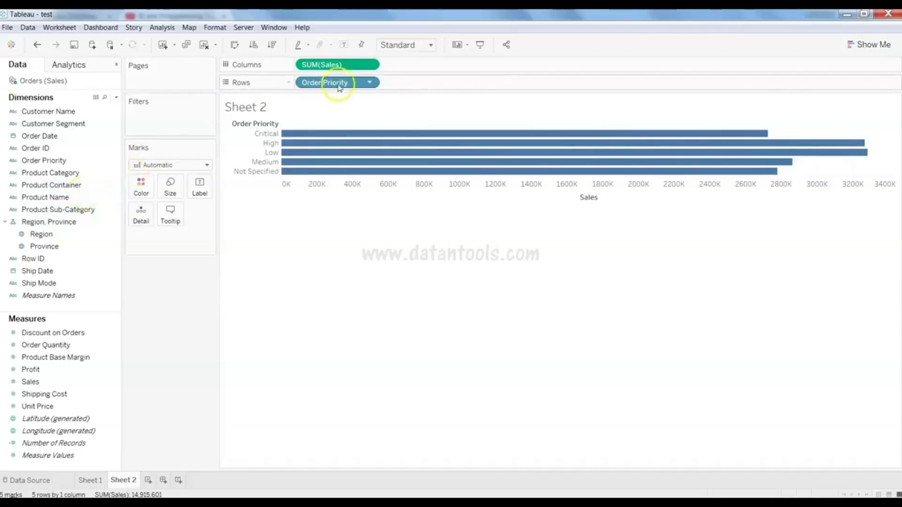
pyautogui.click(370, 84)
pyautogui.click(349, 260)
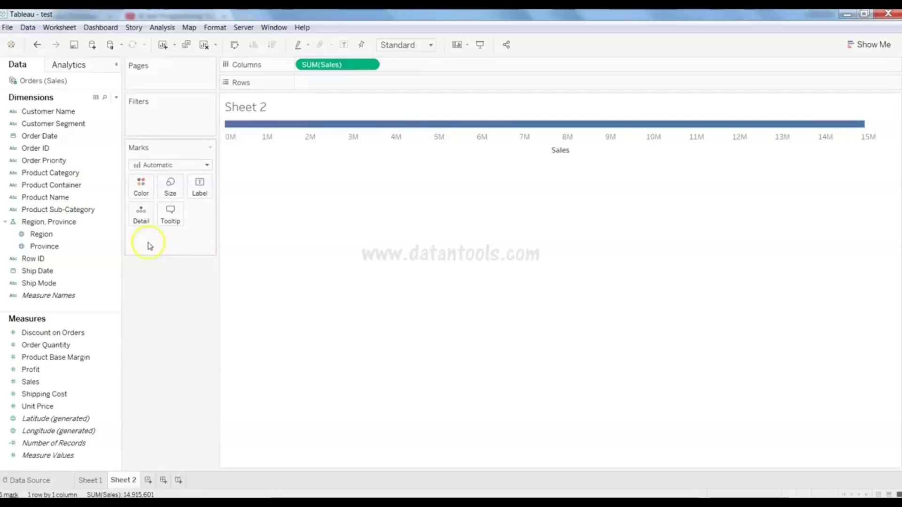
# - Break the Sales bars down in the rows by Product Category, with Order Priority nested inside it
pyautogui.moveTo(90, 175); pyautogui.dragTo(367, 89)
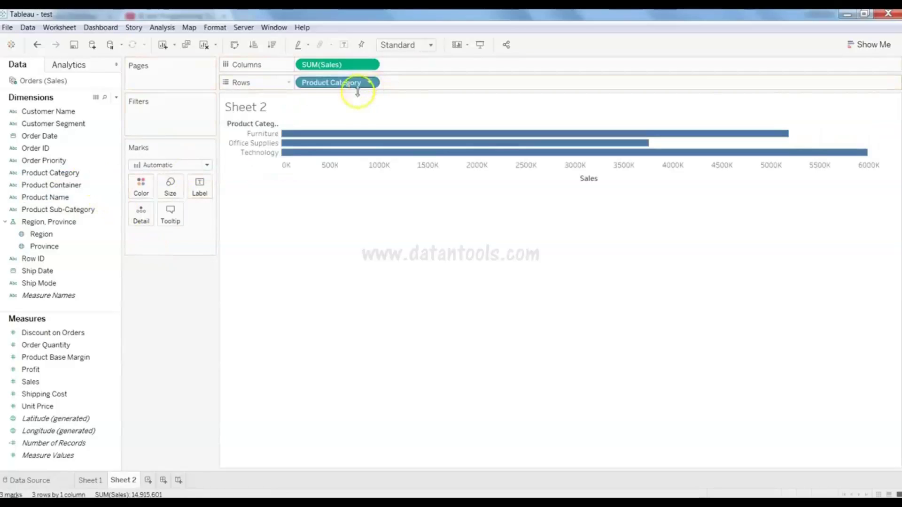
pyautogui.moveTo(328, 158)
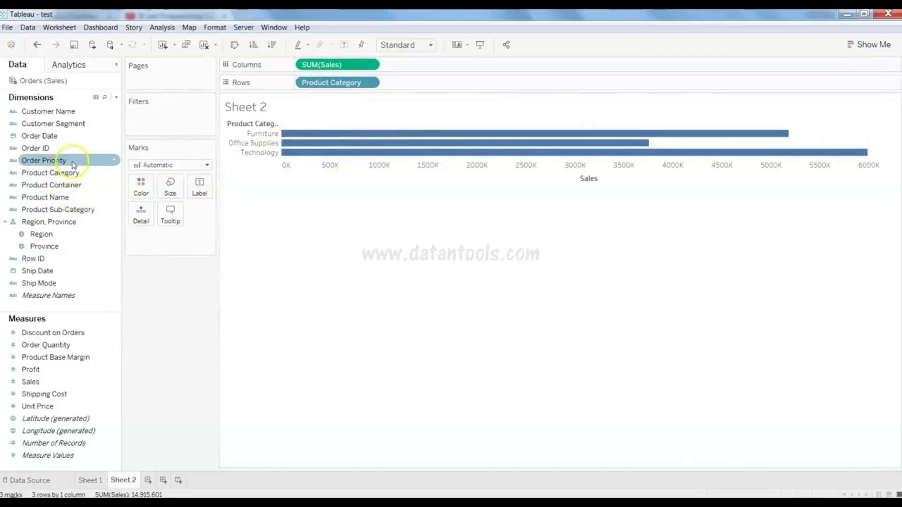
pyautogui.moveTo(73, 163); pyautogui.dragTo(446, 84)
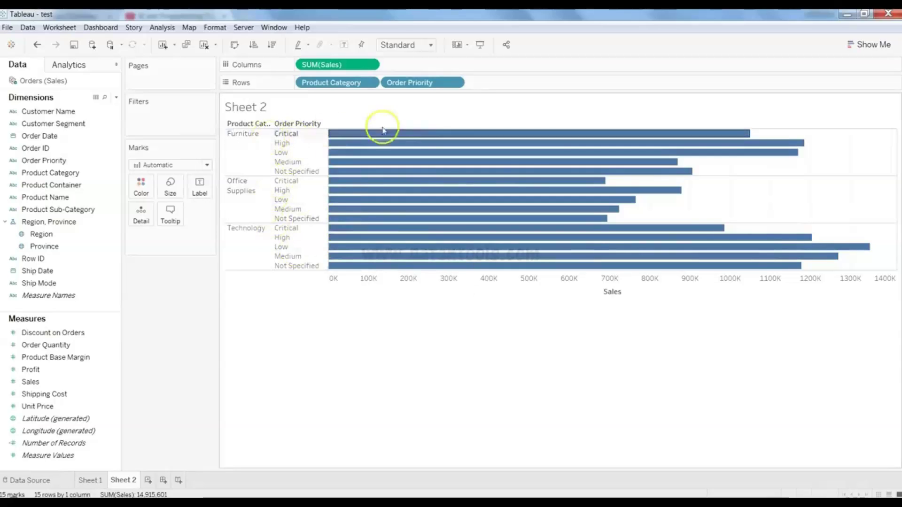
# - View the summary data behind the Sales bar chart, close it, and inspect the individual bars
pyautogui.rightClick(829, 151)
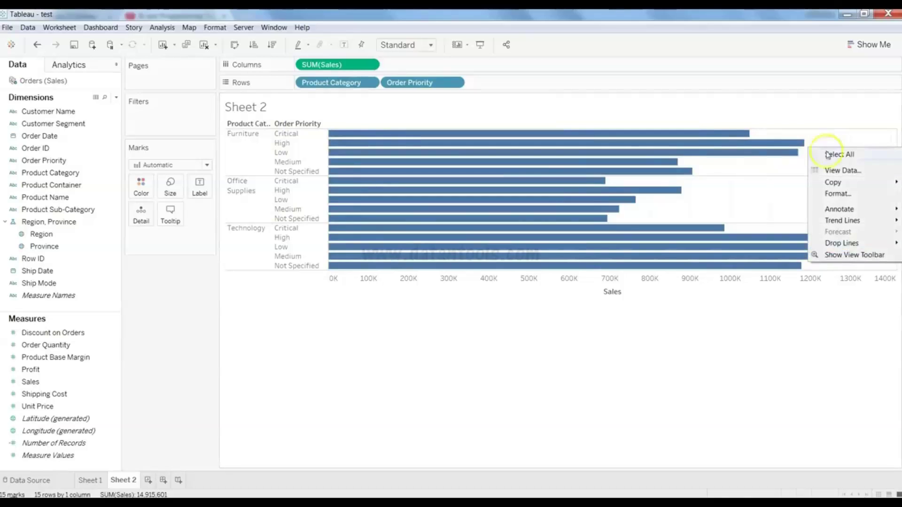
pyautogui.click(844, 171)
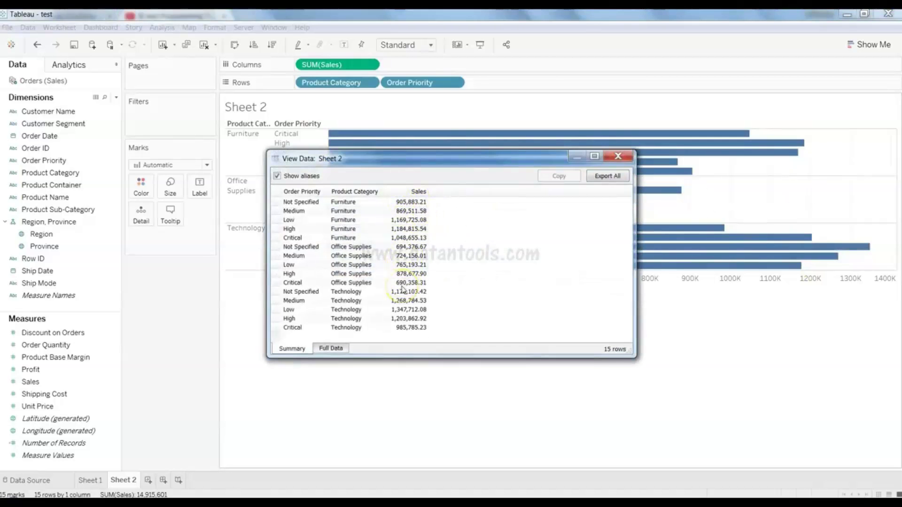
pyautogui.click(625, 160)
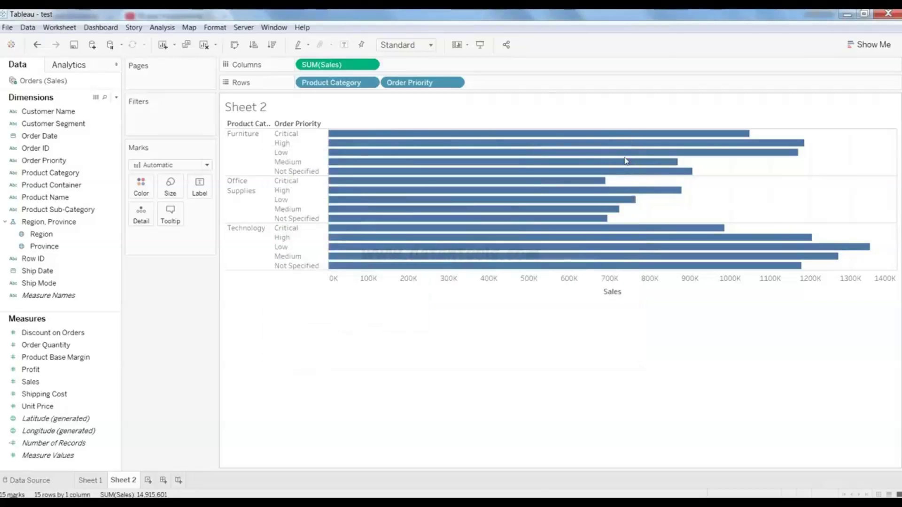
pyautogui.moveTo(587, 188)
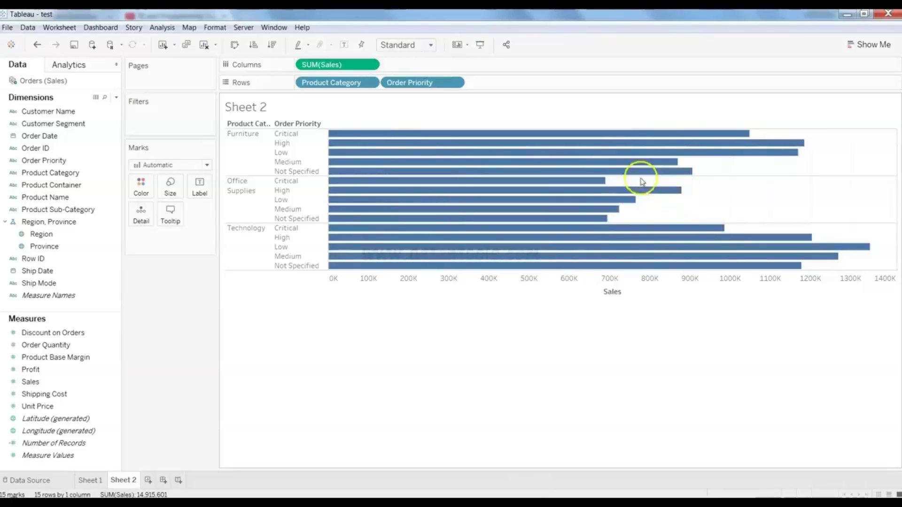
pyautogui.moveTo(672, 192)
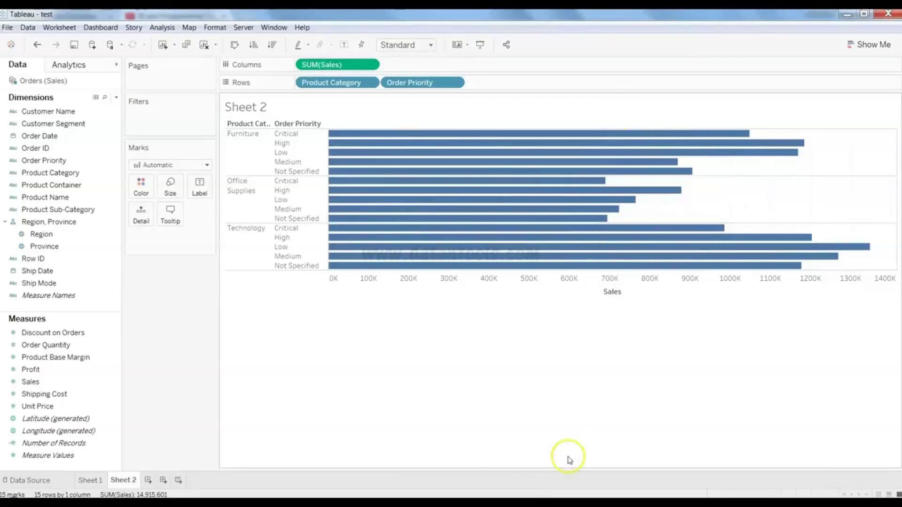
pyautogui.moveTo(327, 159)
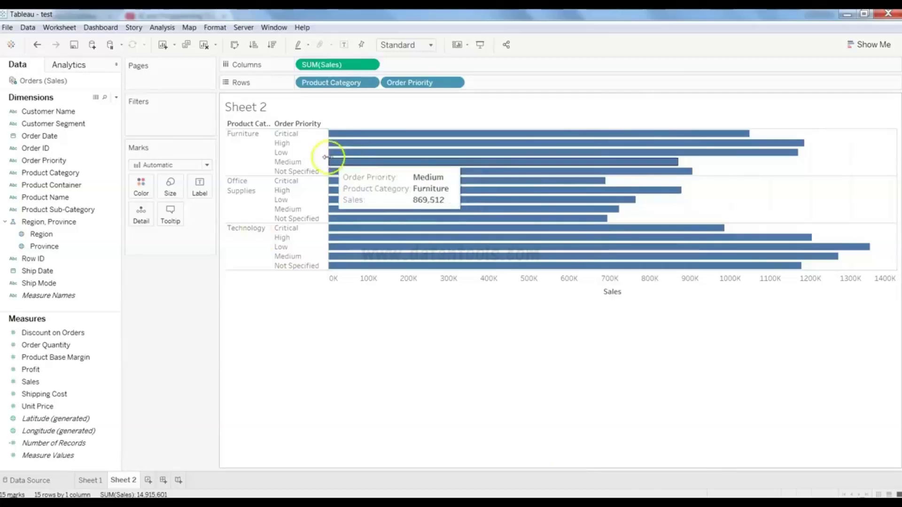
# - Swap the chart's rows and columns, and sort Order Priority in descending order by Sales
pyautogui.click(235, 49)
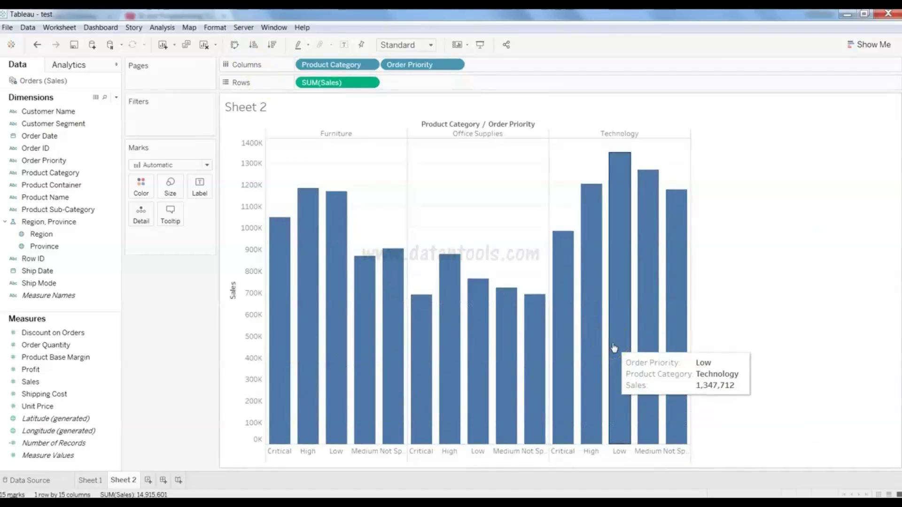
pyautogui.click(338, 135)
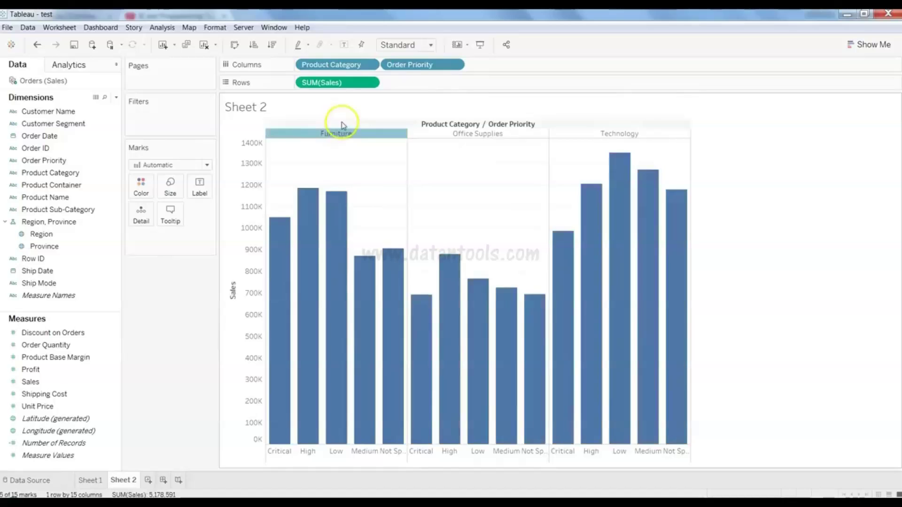
pyautogui.click(342, 125)
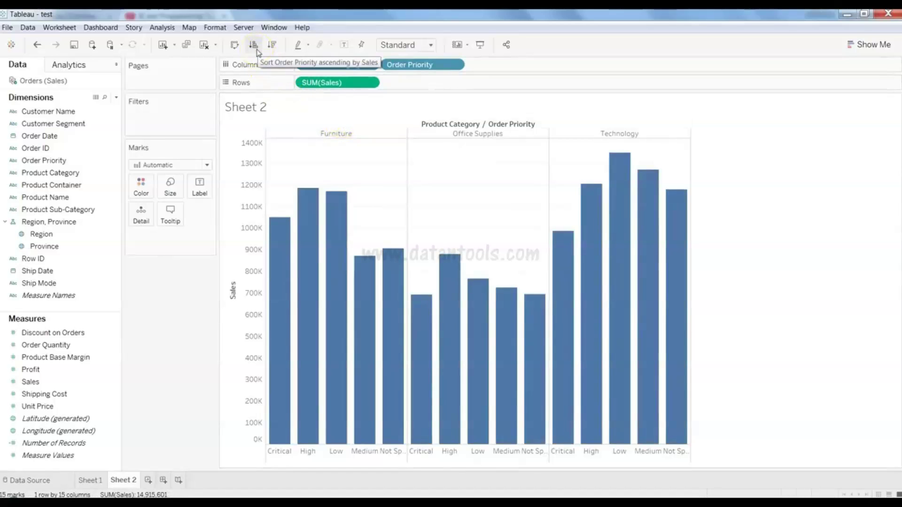
pyautogui.click(253, 45)
pyautogui.click(271, 46)
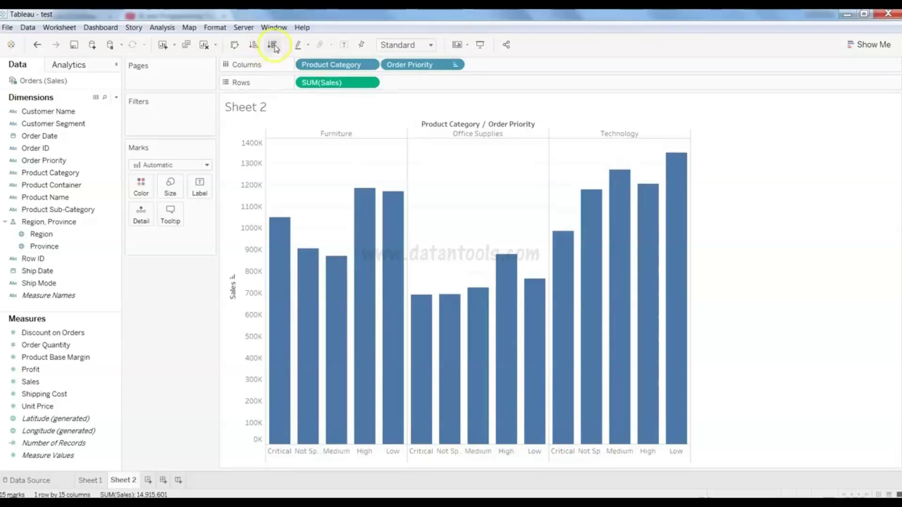
pyautogui.click(275, 47)
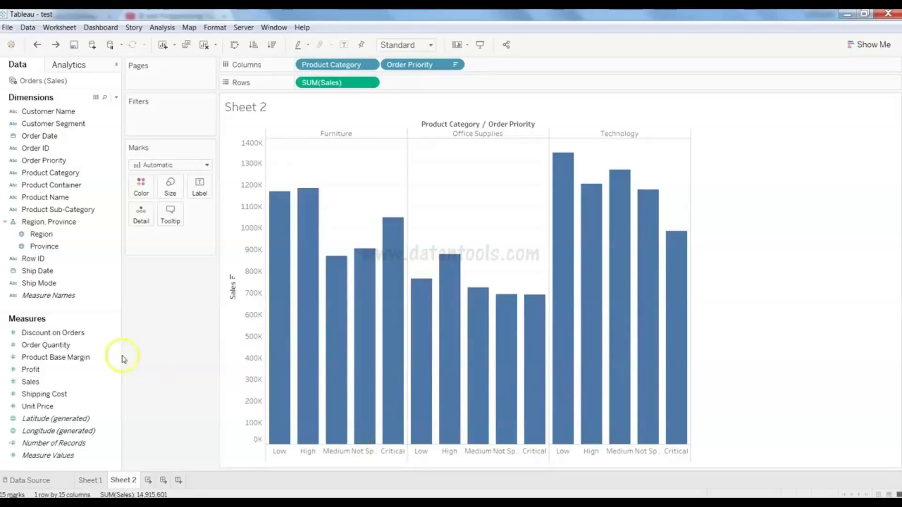
# - Color the bars by Profit and check the profit of individual bars against the color legend
pyautogui.click(74, 372)
pyautogui.click(73, 372)
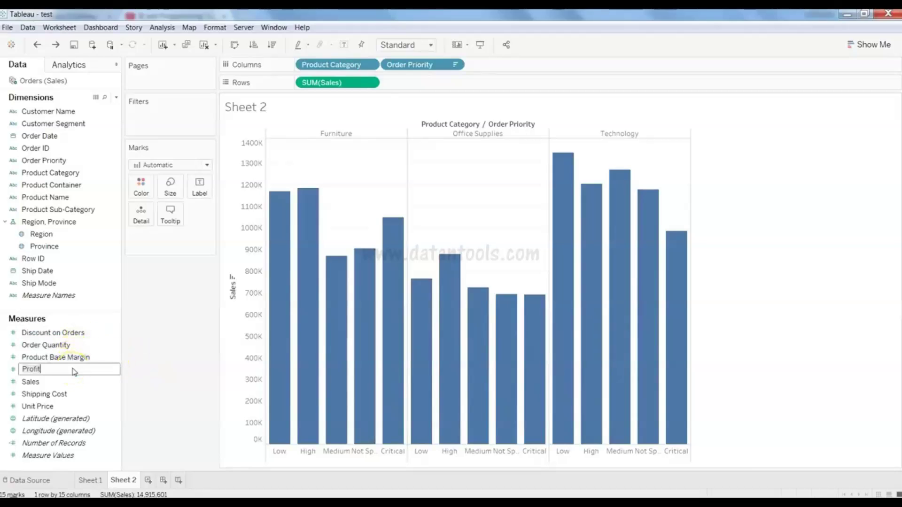
pyautogui.click(14, 372)
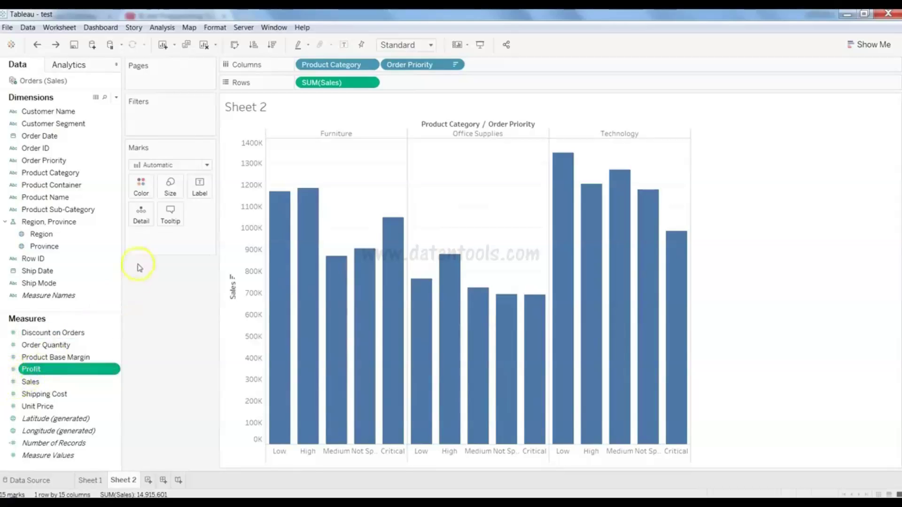
pyautogui.moveTo(101, 371); pyautogui.dragTo(142, 186)
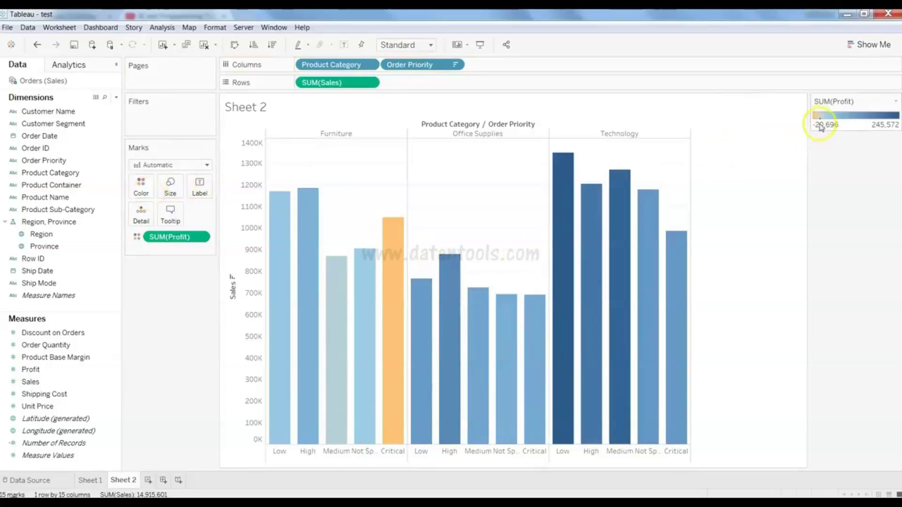
pyautogui.moveTo(404, 299)
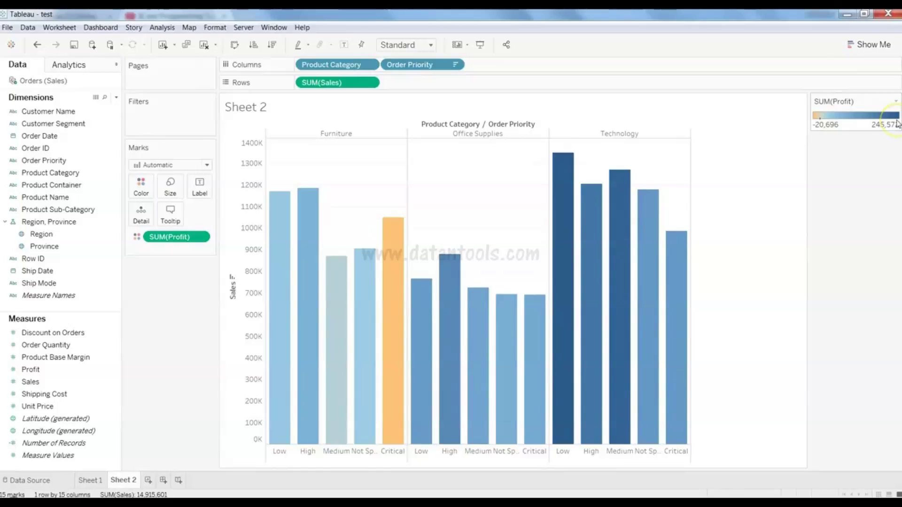
pyautogui.moveTo(566, 418)
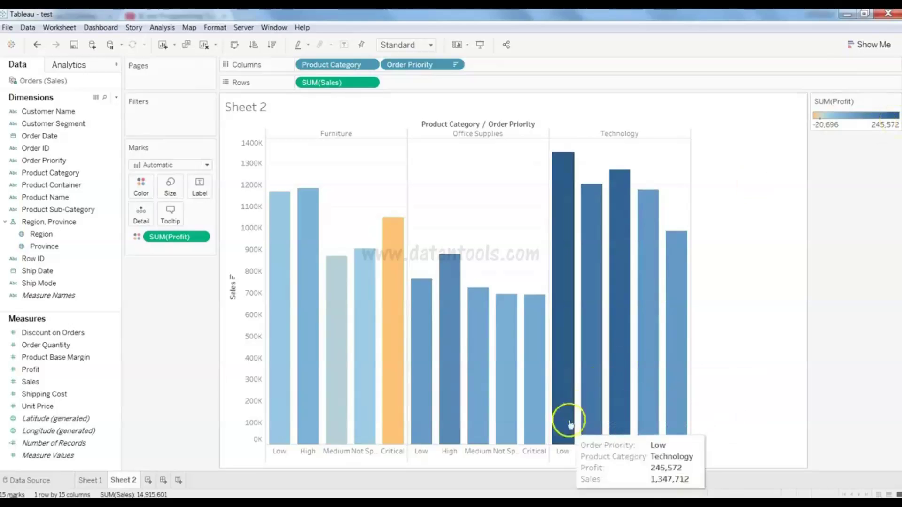
pyautogui.moveTo(613, 227)
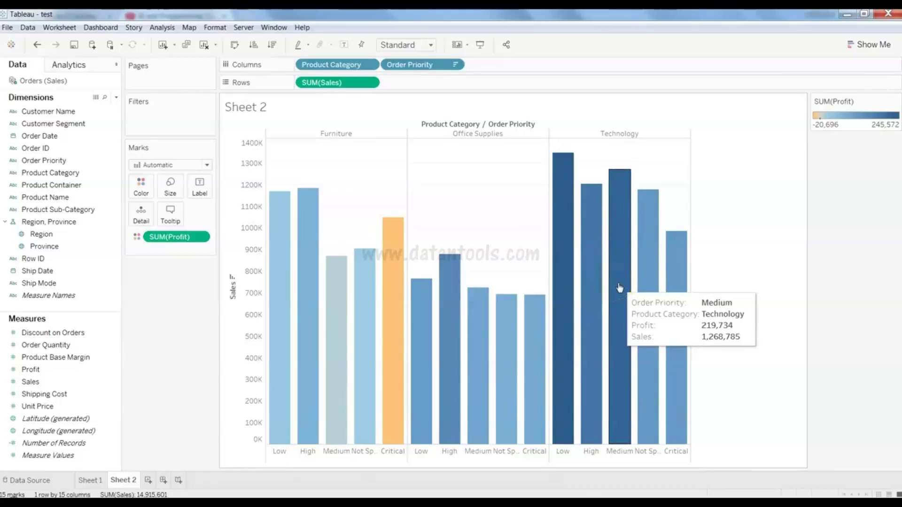
pyautogui.click(740, 135)
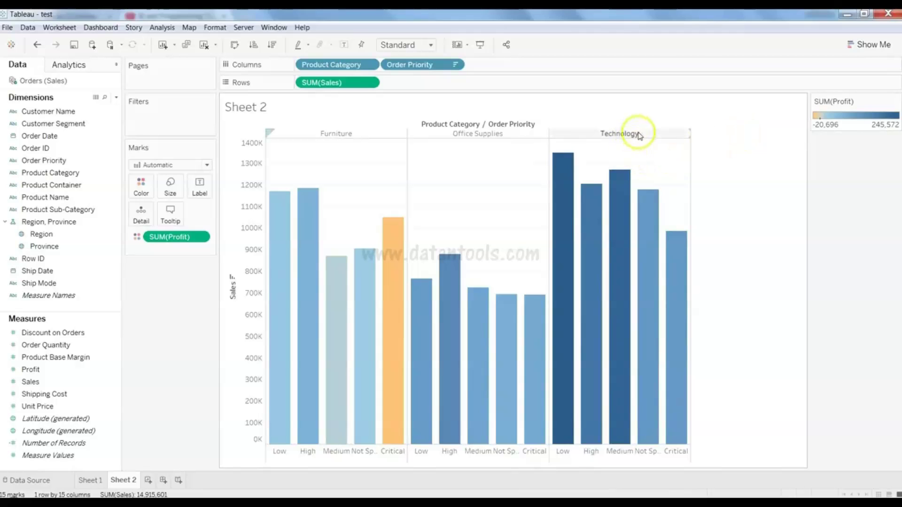
pyautogui.moveTo(560, 306)
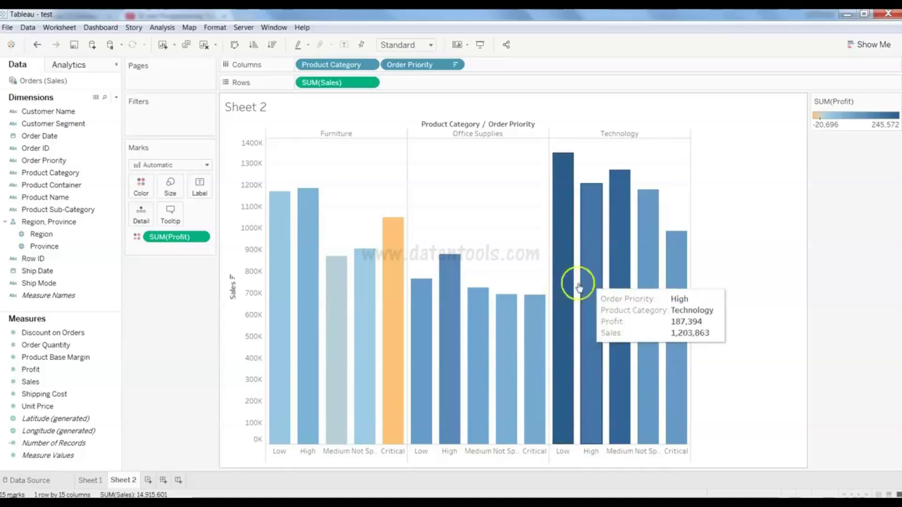
pyautogui.moveTo(618, 282)
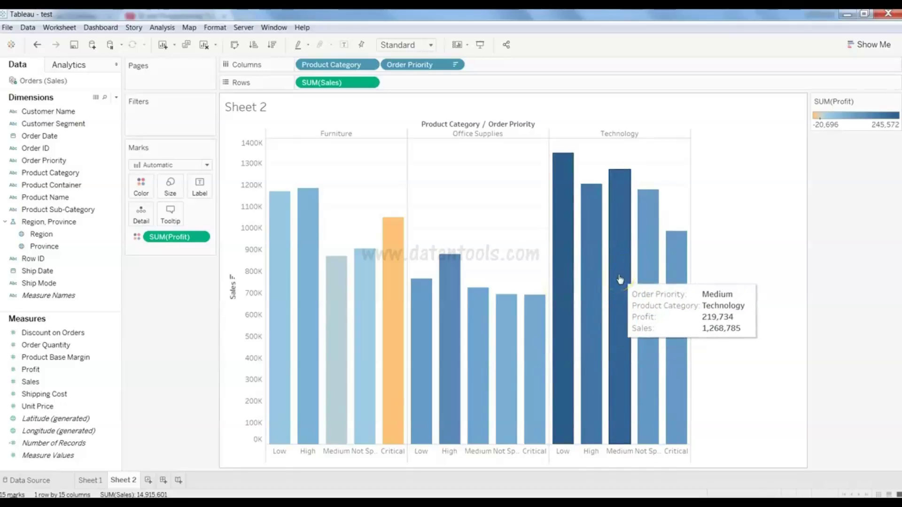
# - Change the bars' color measure to average Profit, and check the average profit of individual Technology and Office Supplies bars
pyautogui.click(201, 238)
pyautogui.moveTo(214, 336)
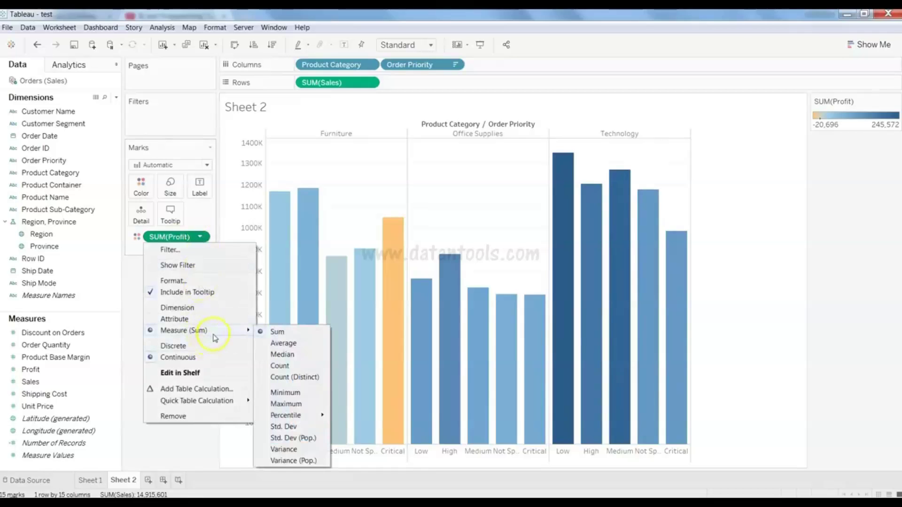
pyautogui.click(301, 346)
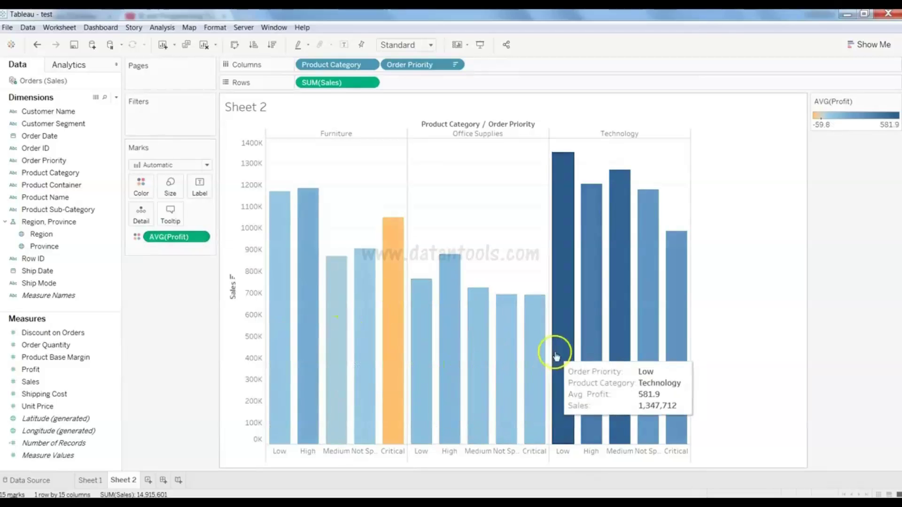
pyautogui.moveTo(607, 308)
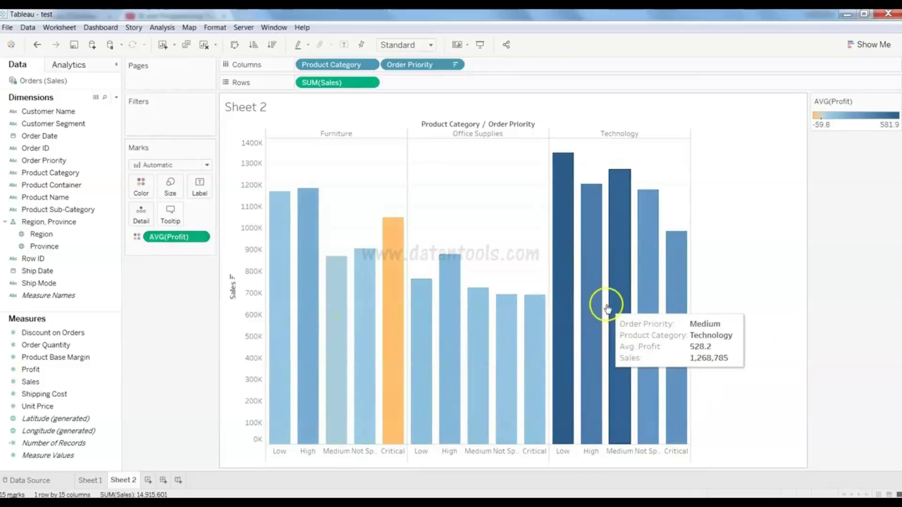
pyautogui.moveTo(469, 324)
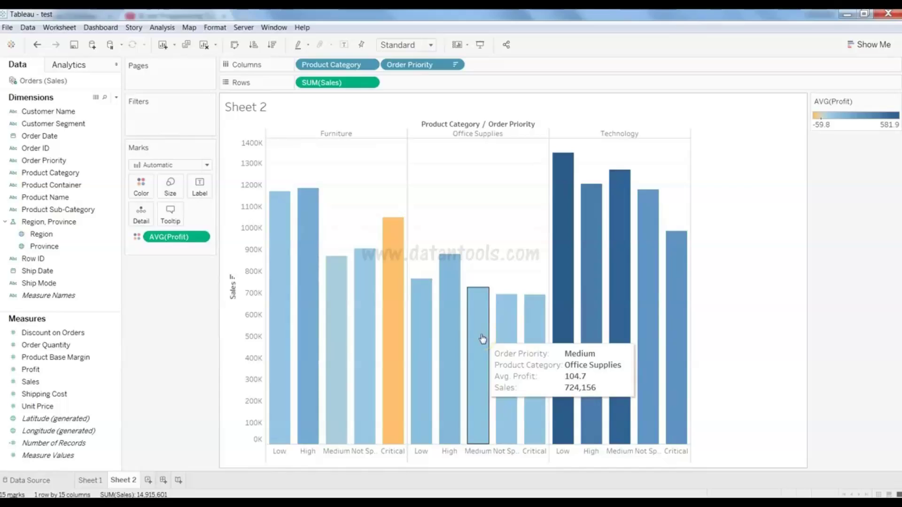
pyautogui.moveTo(499, 356)
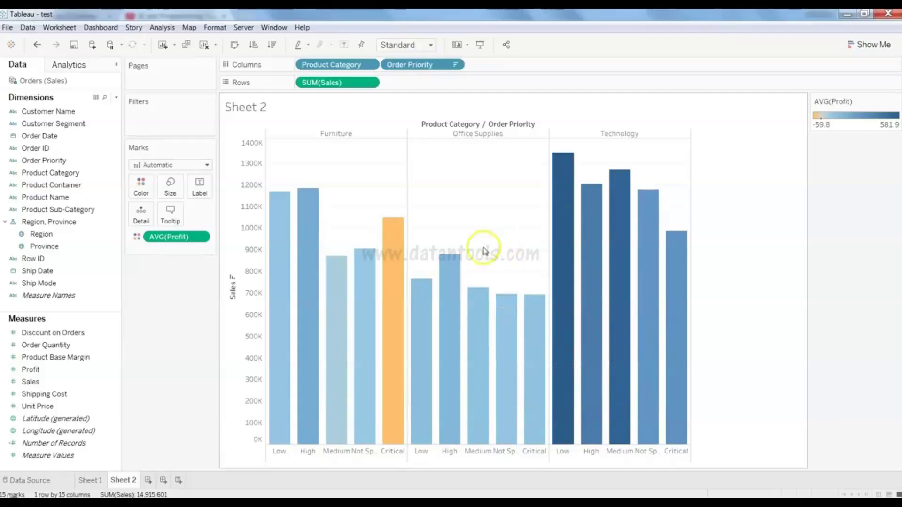
# - Remove average Profit from the bars' color encoding
pyautogui.click(140, 189)
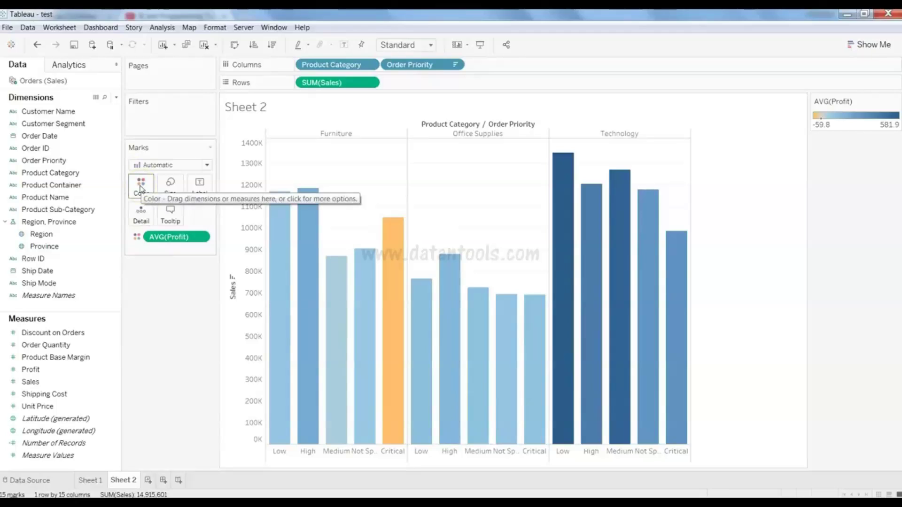
pyautogui.click(162, 237)
pyautogui.moveTo(162, 236); pyautogui.dragTo(80, 418)
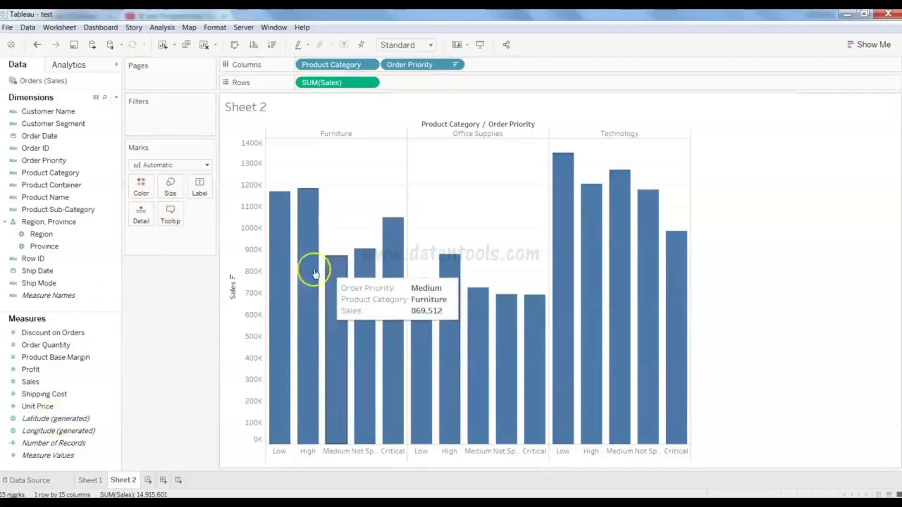
pyautogui.click(746, 305)
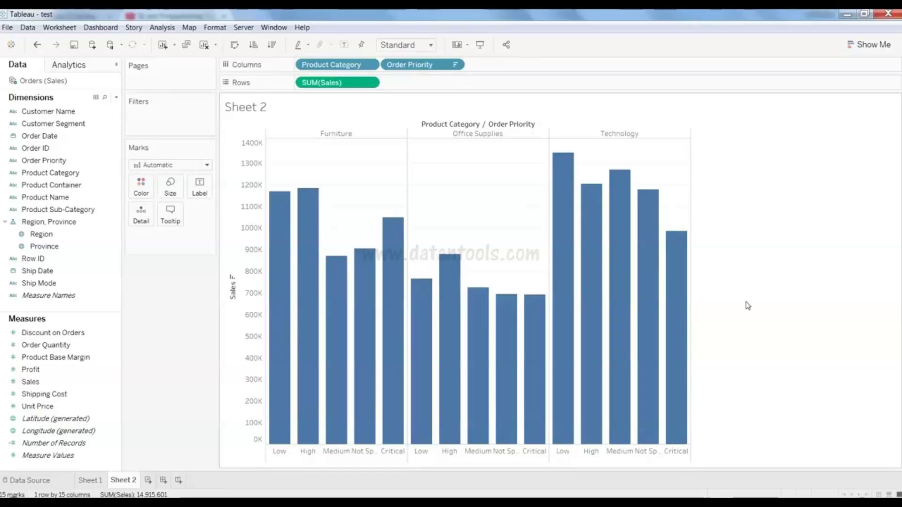
# - Color the bars by the sum of Profit and look over the shaded bars
pyautogui.click(86, 371)
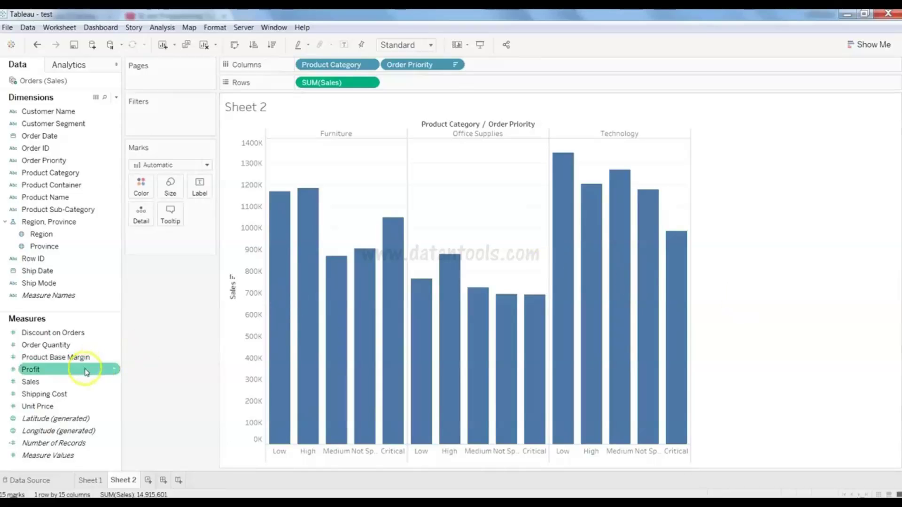
pyautogui.moveTo(87, 375); pyautogui.dragTo(143, 190)
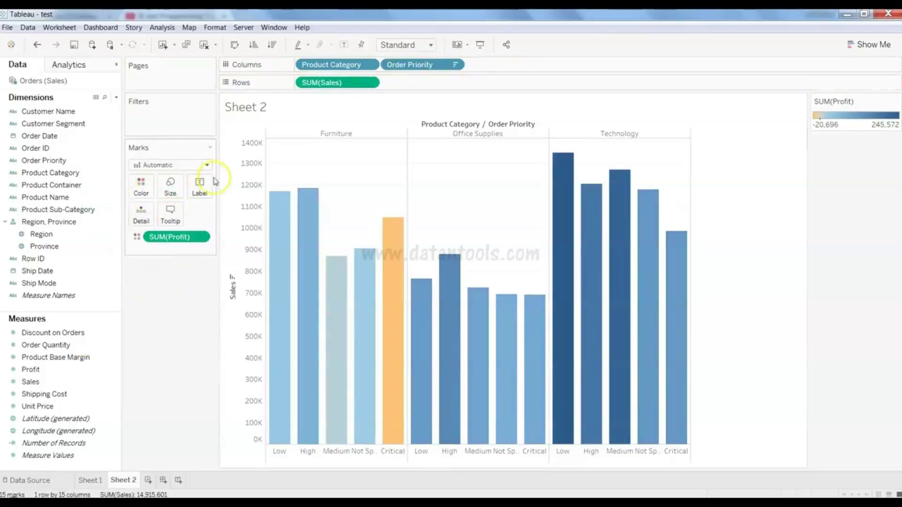
pyautogui.moveTo(373, 300)
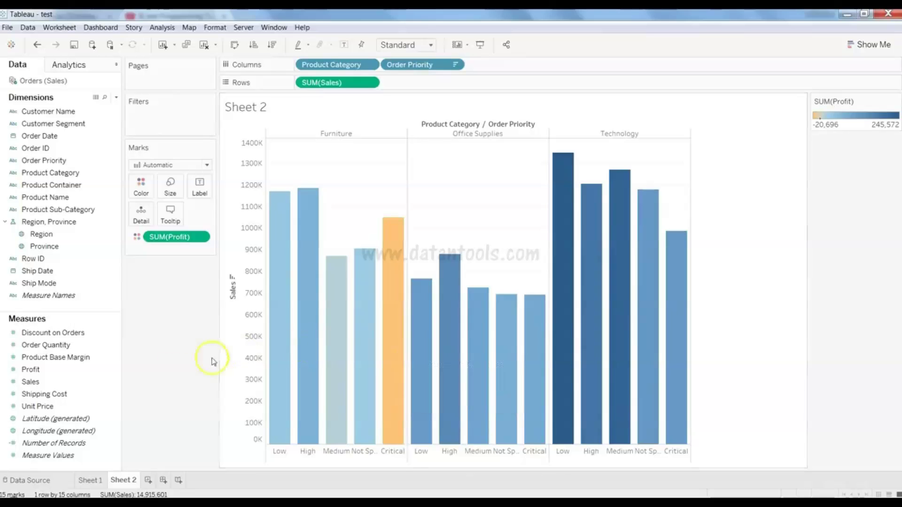
pyautogui.click(243, 114)
pyautogui.moveTo(330, 263)
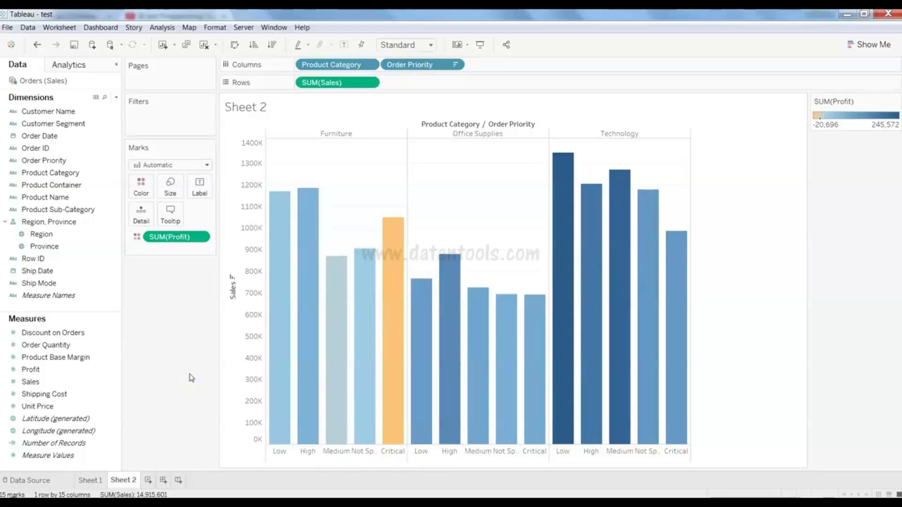
# - Add a new blank worksheet and open its chart-type recommendations
pyautogui.click(147, 480)
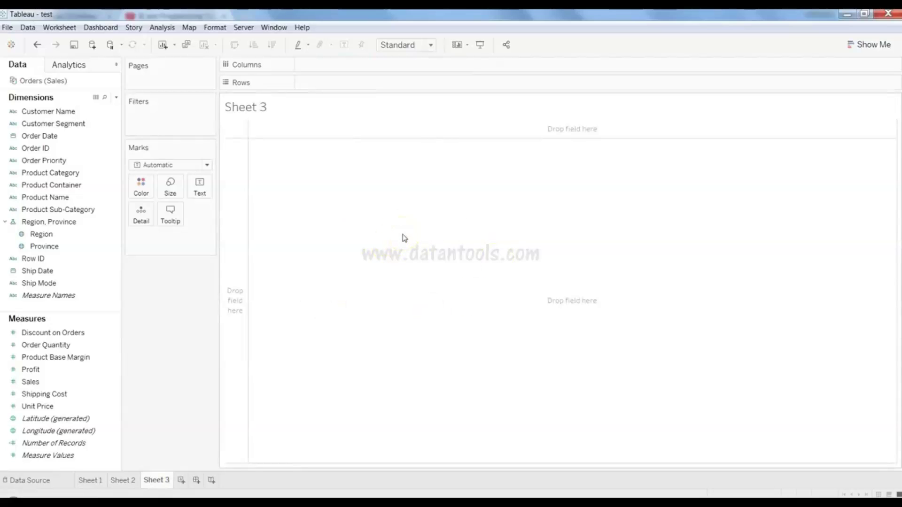
pyautogui.moveTo(55, 209); pyautogui.dragTo(872, 55)
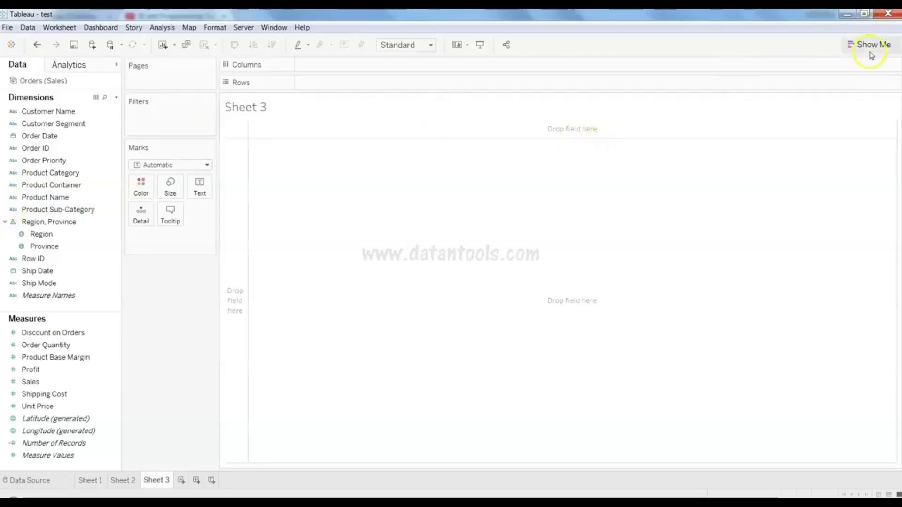
pyautogui.click(871, 55)
pyautogui.click(881, 116)
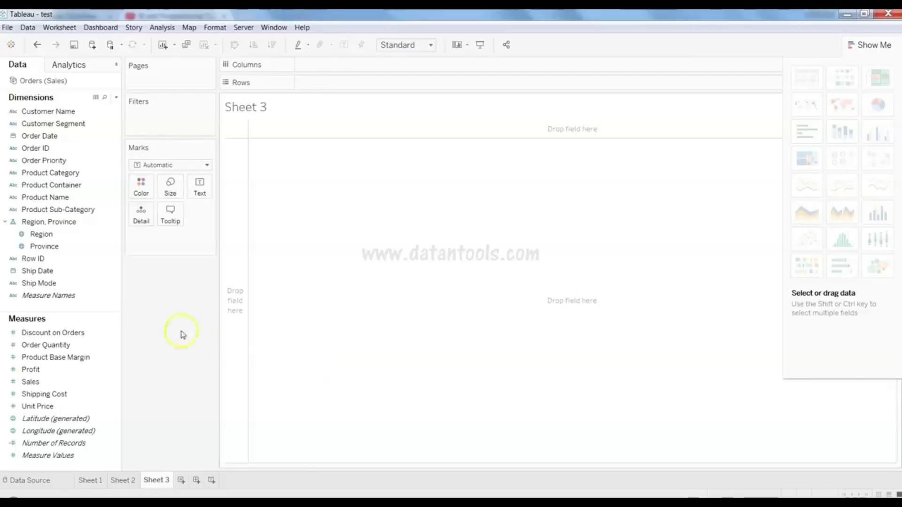
# - Select Customer Segment and Sales together, examine which chart types are recommended for them, and close the recommendations
pyautogui.click(85, 162)
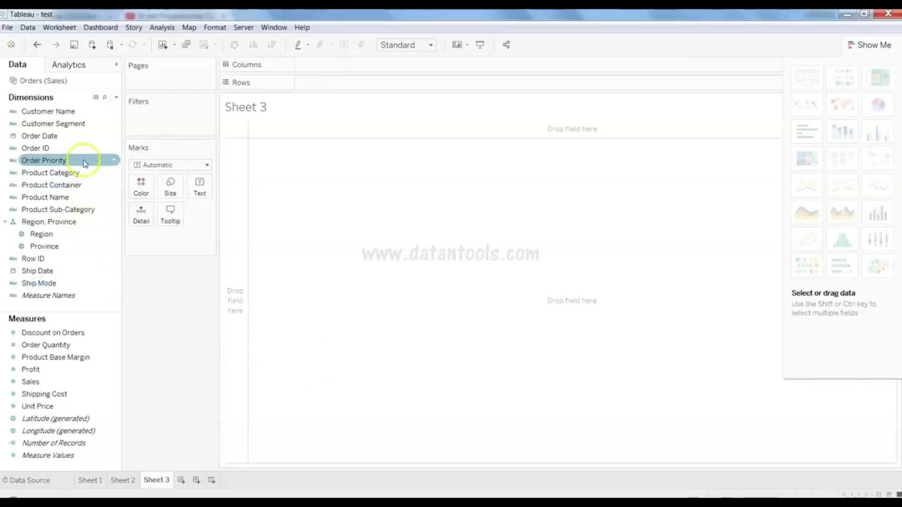
pyautogui.click(86, 127)
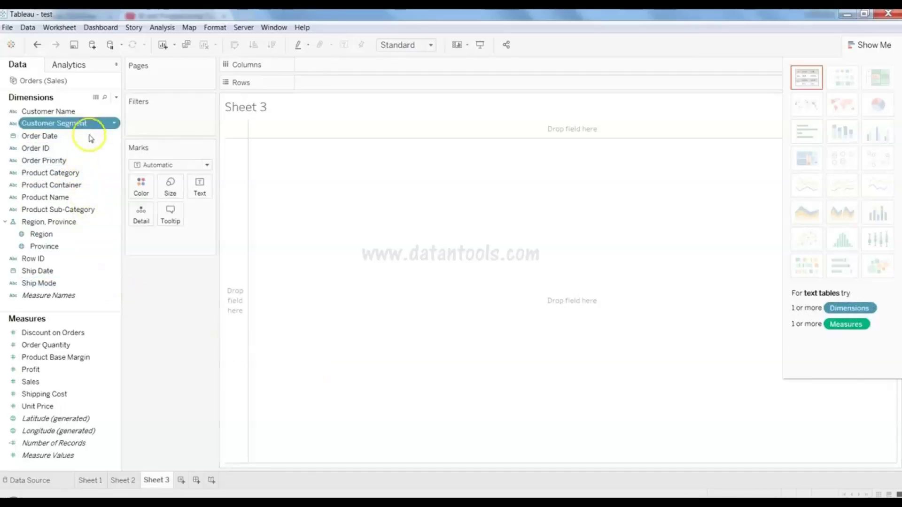
pyautogui.keyDown('ctrl'); pyautogui.click(67, 382); pyautogui.keyUp('ctrl')
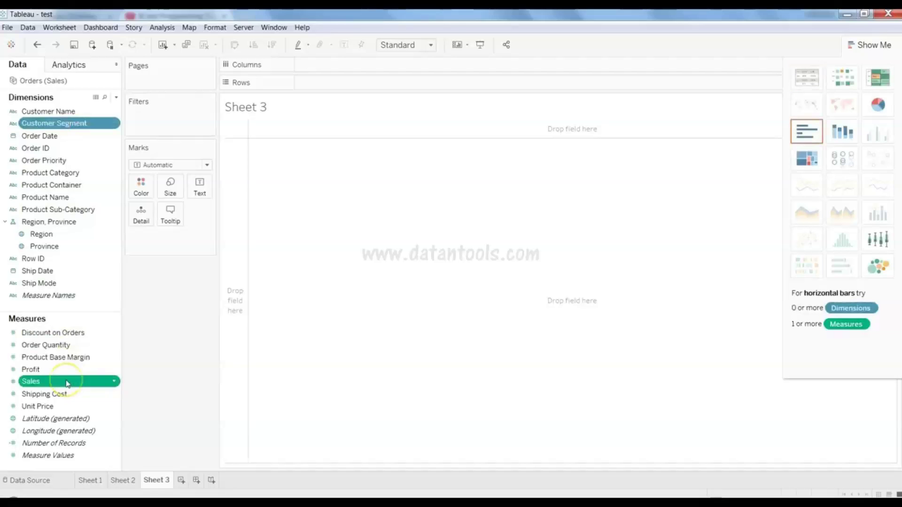
pyautogui.click(874, 107)
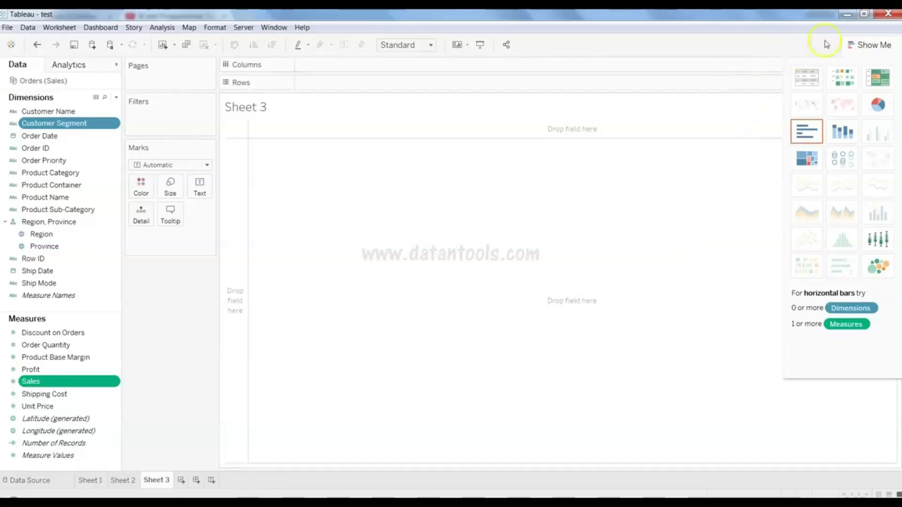
pyautogui.click(880, 49)
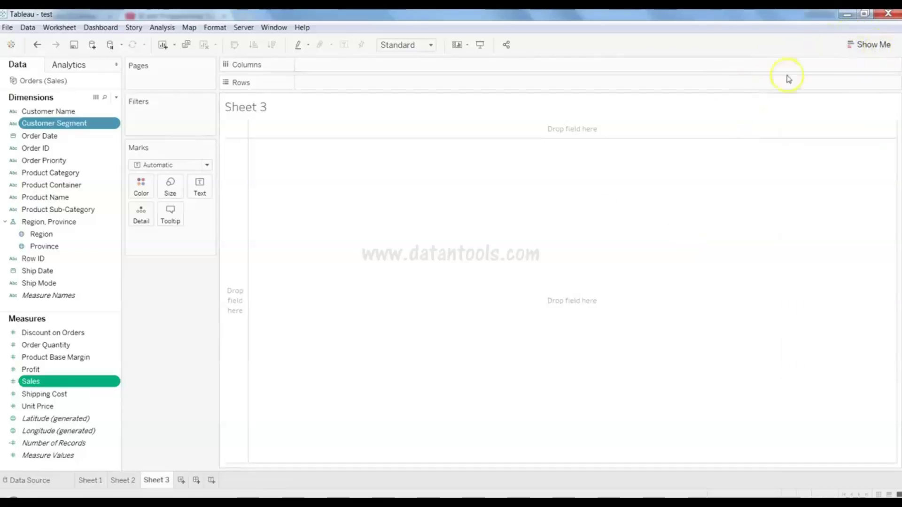
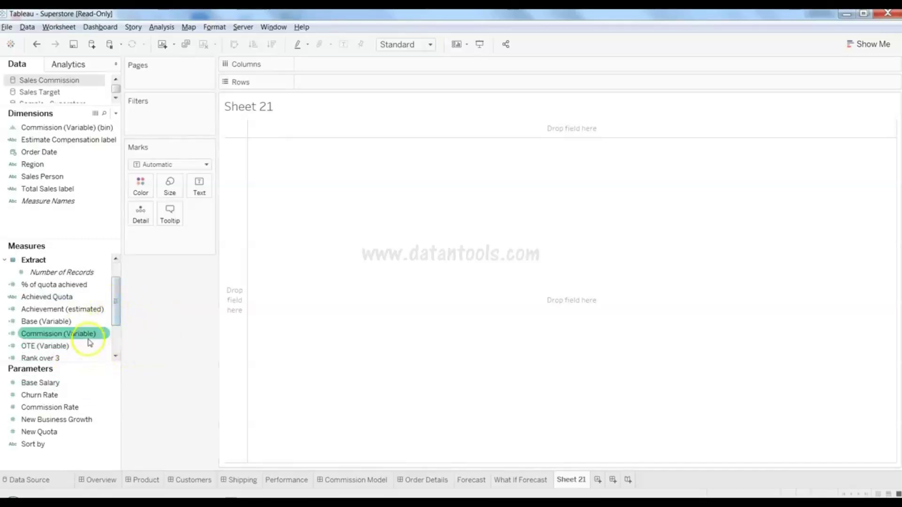
# - In Sheet 21 of the Superstore workbook, build a recommended horizontal bar chart of Commission (Variable) by Sales Person and inspect individual bars
pyautogui.click(86, 337)
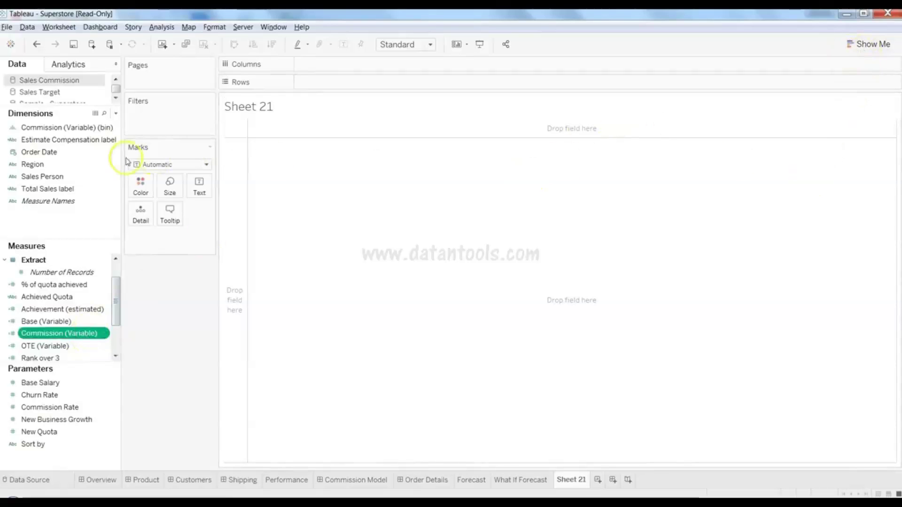
pyautogui.click(71, 177)
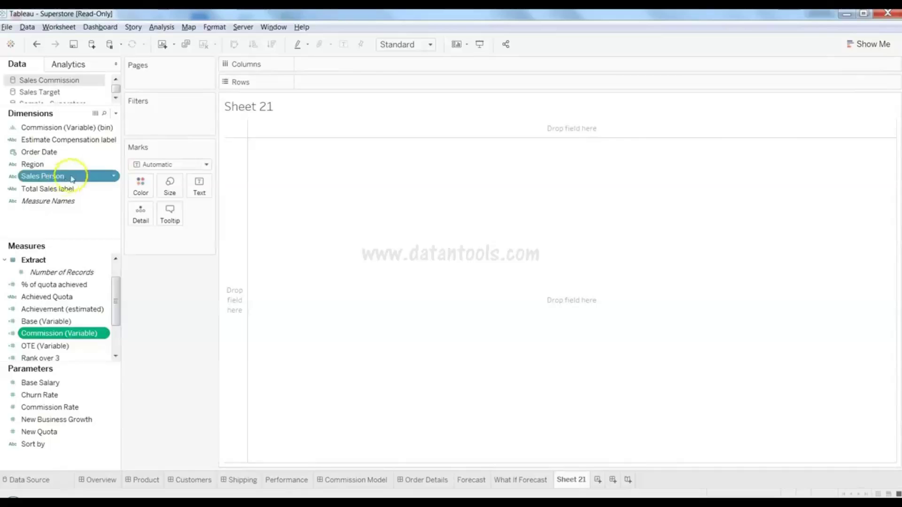
pyautogui.click(867, 47)
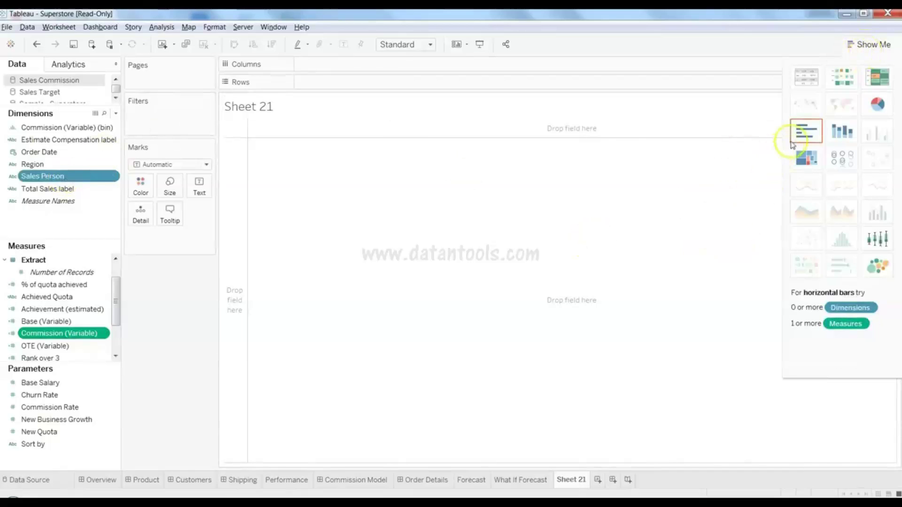
pyautogui.click(806, 136)
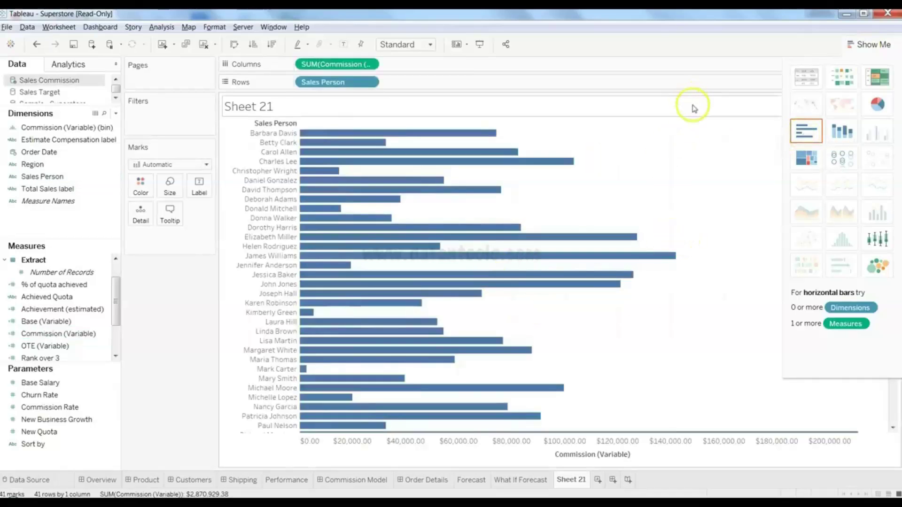
pyautogui.click(868, 48)
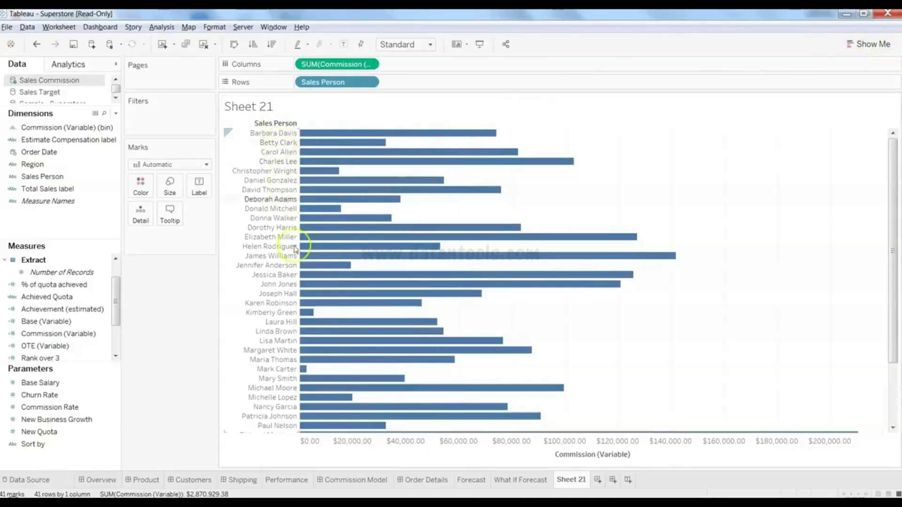
pyautogui.moveTo(406, 288)
pyautogui.moveTo(390, 307)
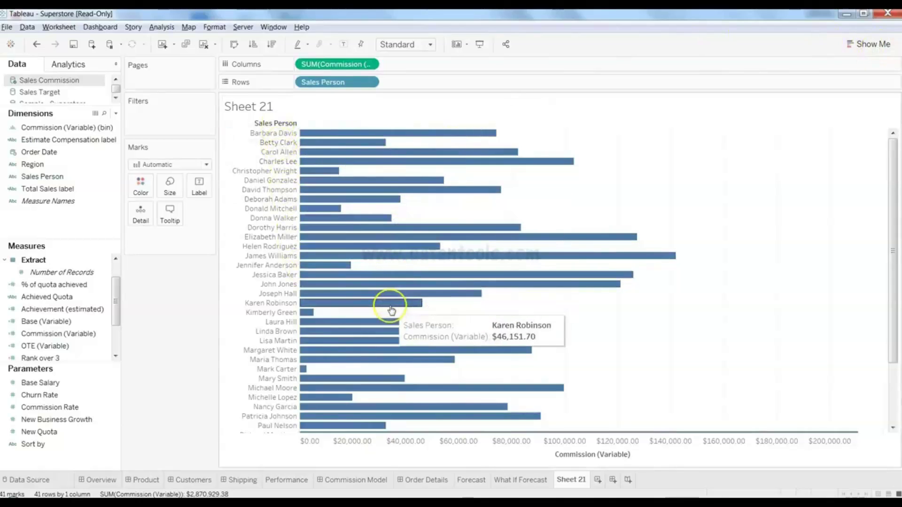
pyautogui.moveTo(399, 198)
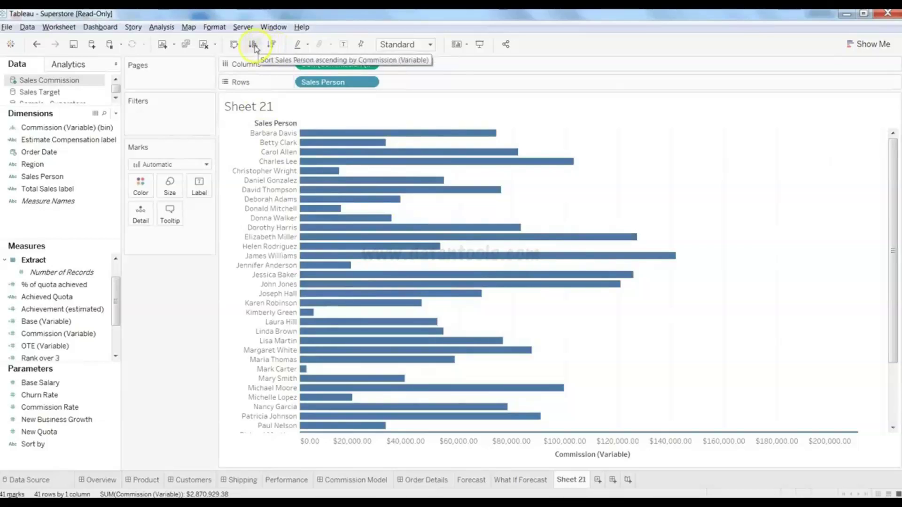
# - Sort Sales Person in descending order by Commission (Variable) and review the list from highest to lowest
pyautogui.click(272, 47)
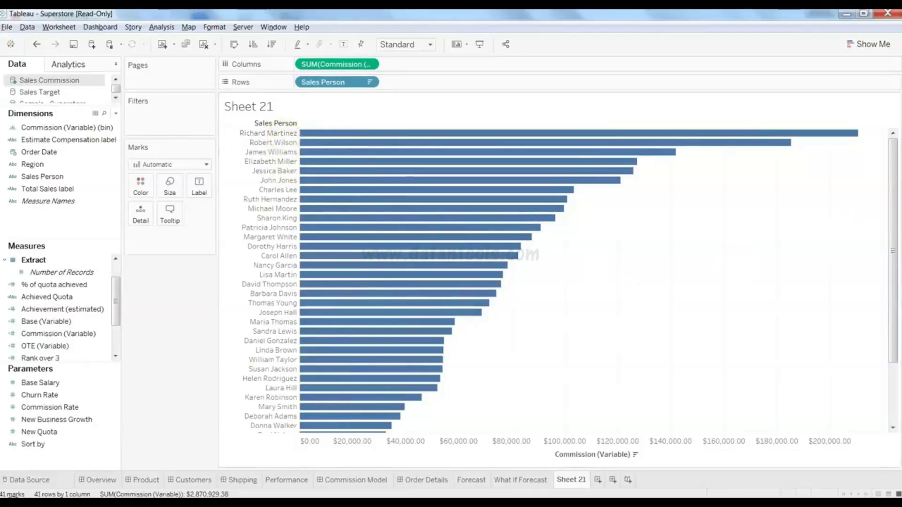
pyautogui.moveTo(893, 205); pyautogui.dragTo(893, 266)
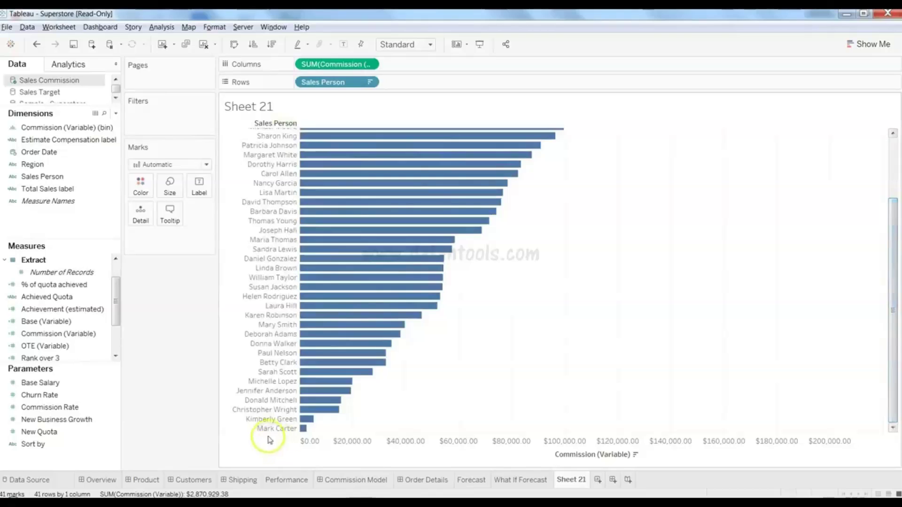
pyautogui.moveTo(892, 203); pyautogui.dragTo(892, 137)
pyautogui.moveTo(413, 247)
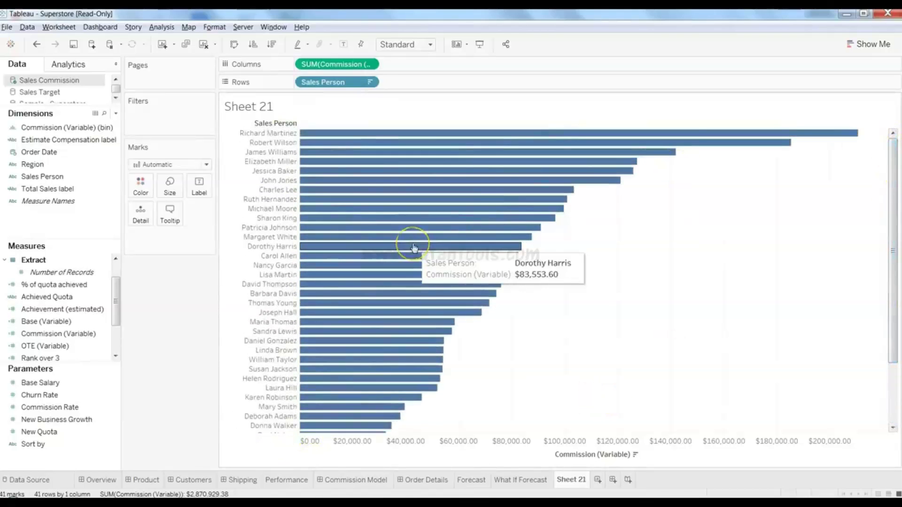
pyautogui.moveTo(386, 218)
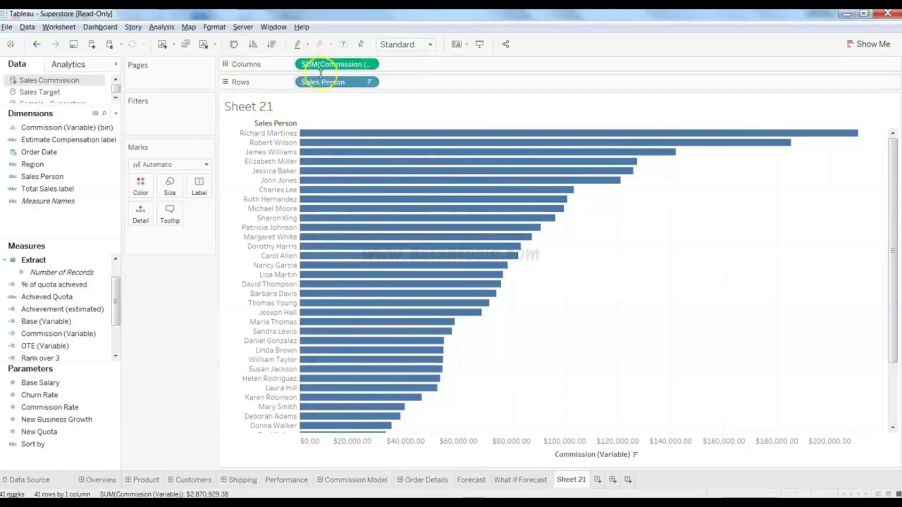
# - Swap the commission chart's rows and columns back and forth to compare orientations, ending with vertical bars
pyautogui.click(234, 45)
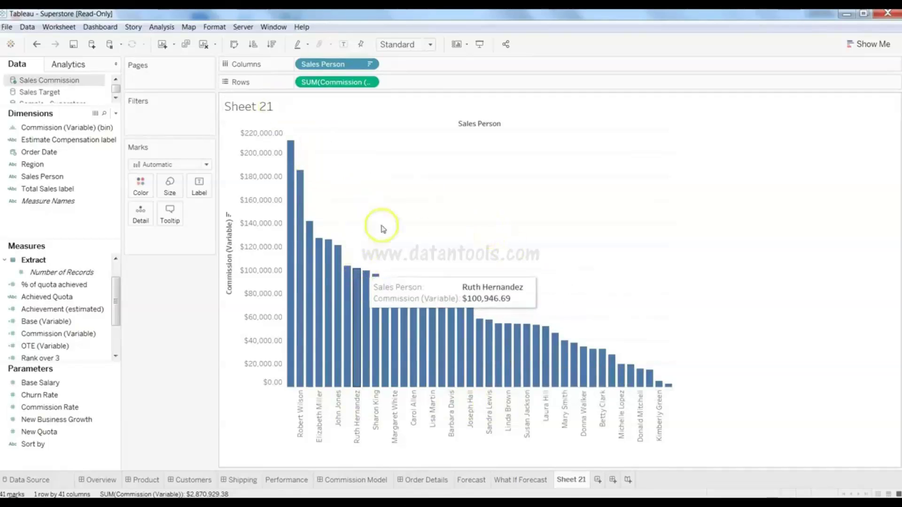
pyautogui.click(234, 45)
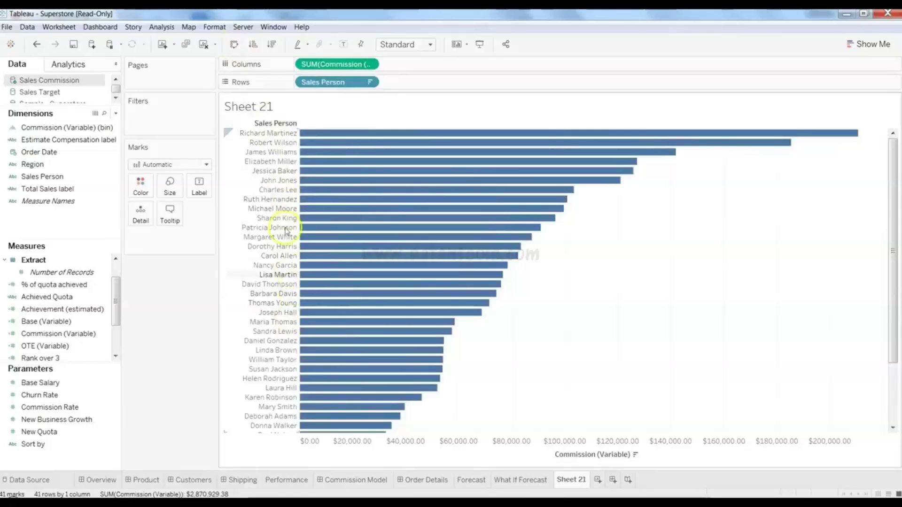
pyautogui.click(234, 44)
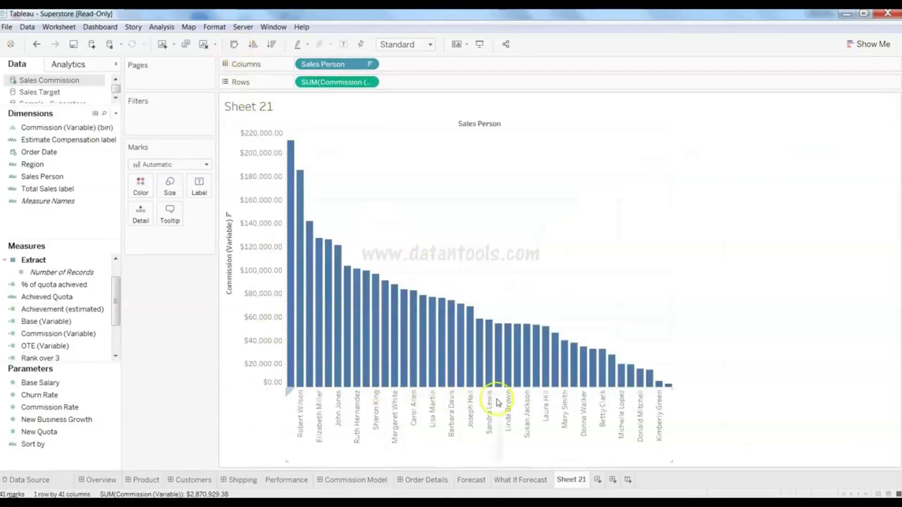
# - Color the commission bars by Base (Variable) and inspect the base and commission values of individual sales people
pyautogui.moveTo(582, 367)
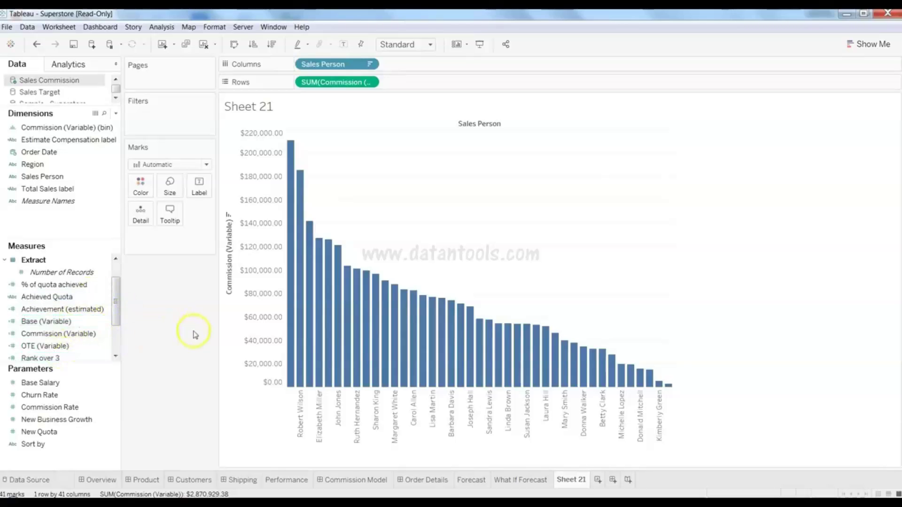
pyautogui.moveTo(399, 321)
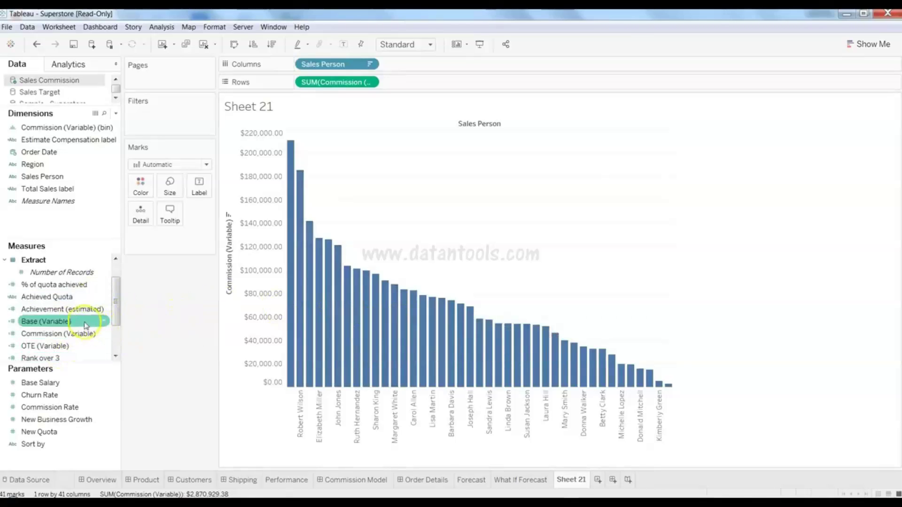
pyautogui.moveTo(83, 324)
pyautogui.mouseDown()
pyautogui.moveTo(122, 287)
pyautogui.moveTo(149, 190)
pyautogui.mouseUp()
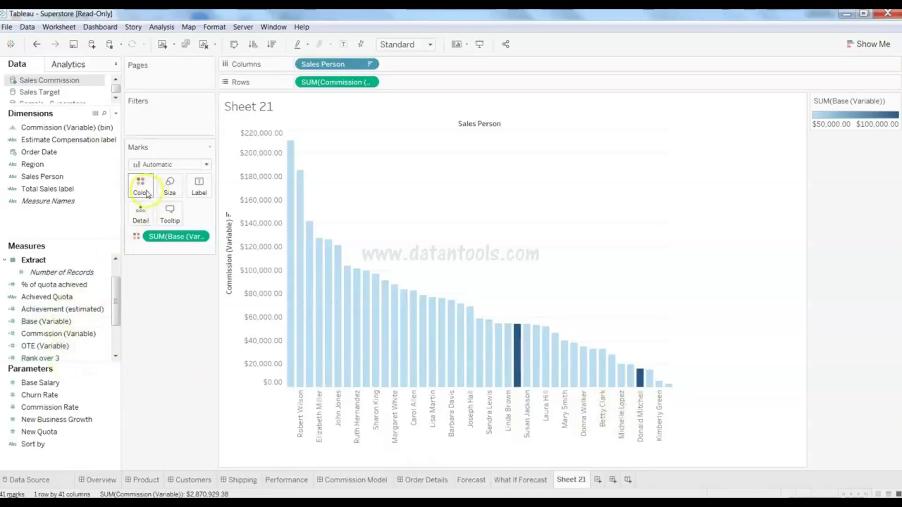
pyautogui.moveTo(302, 319)
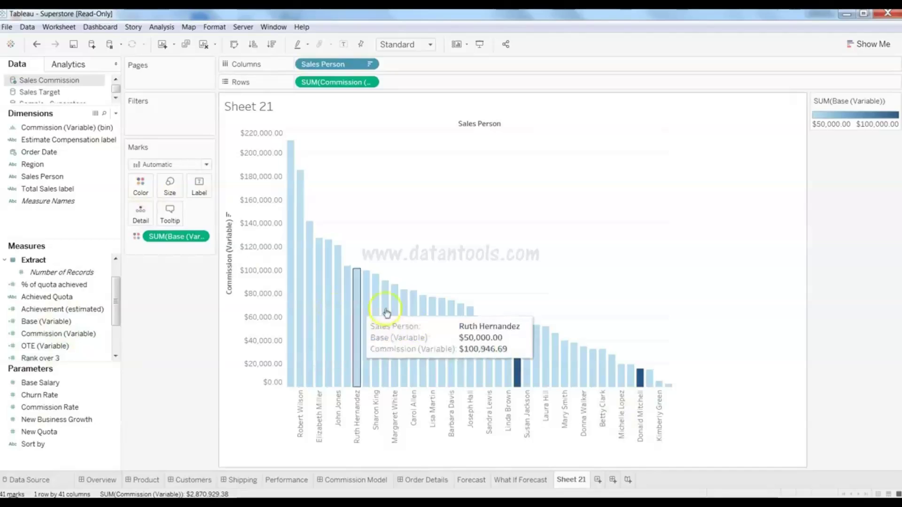
pyautogui.moveTo(453, 380)
pyautogui.moveTo(515, 378)
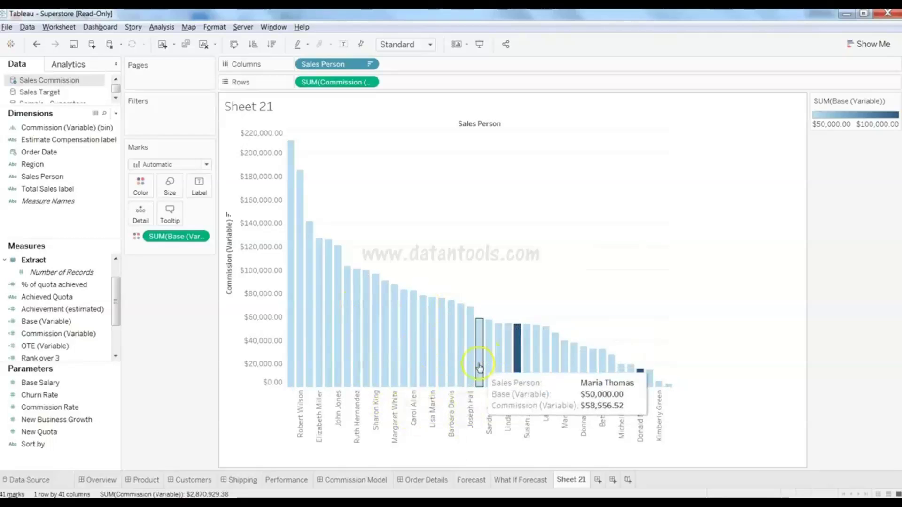
pyautogui.click(449, 358)
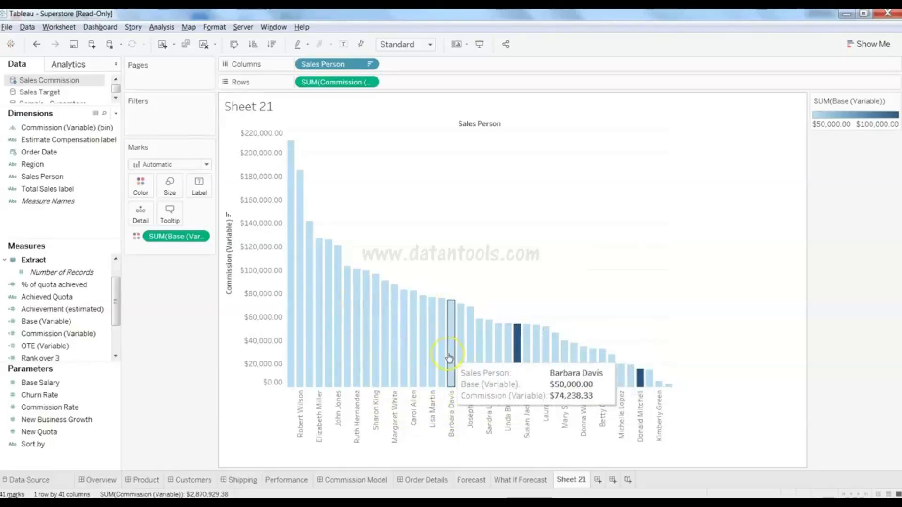
# - Add Region before Sales Person in the columns to split the commission bars by region
pyautogui.click(62, 164)
pyautogui.moveTo(63, 164); pyautogui.dragTo(299, 68)
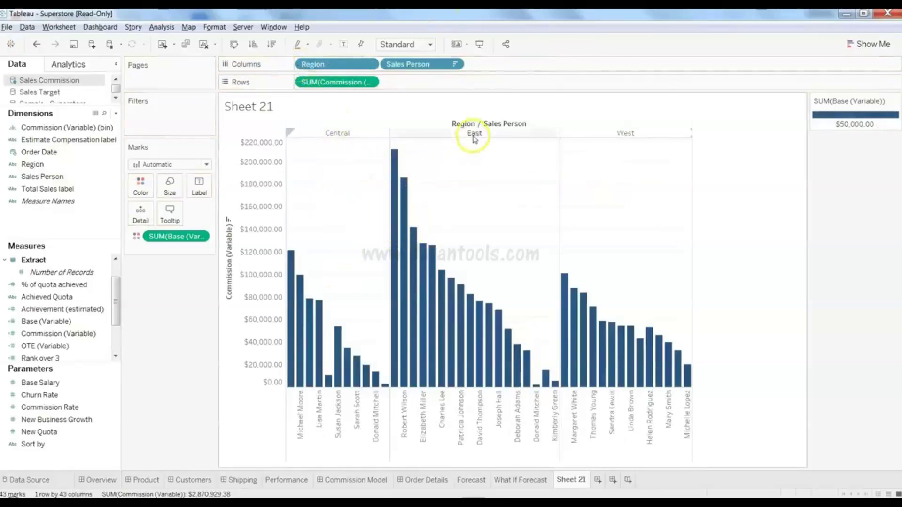
pyautogui.moveTo(637, 375)
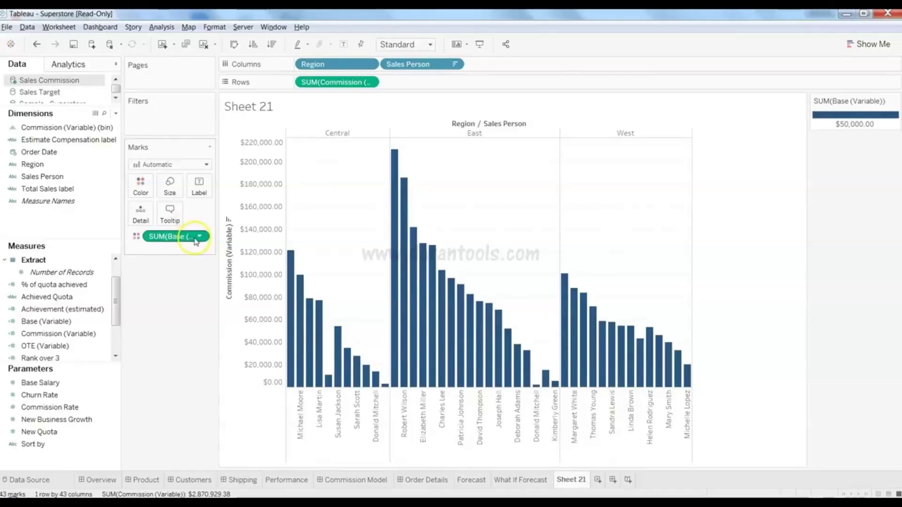
# - Remove Base (Variable) from the bar coloring and color the bars by Achieved Quota instead
pyautogui.moveTo(196, 240); pyautogui.dragTo(72, 334)
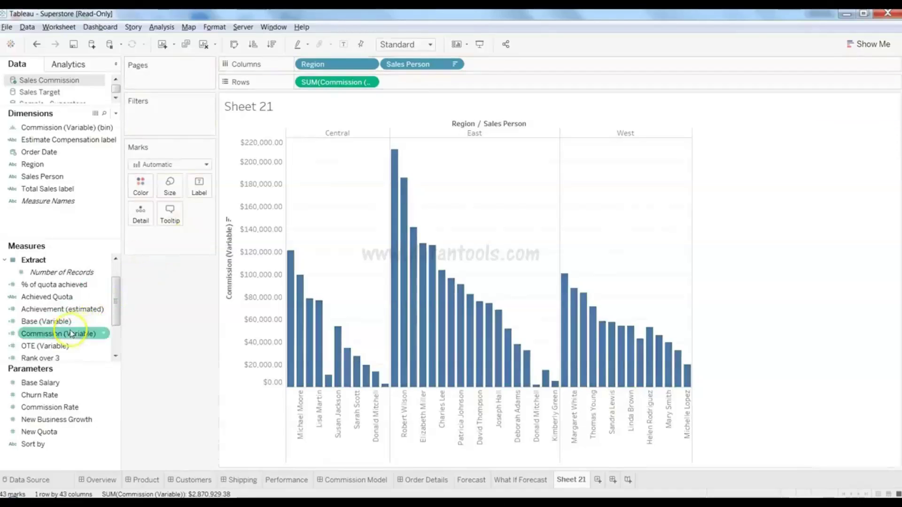
pyautogui.click(84, 302)
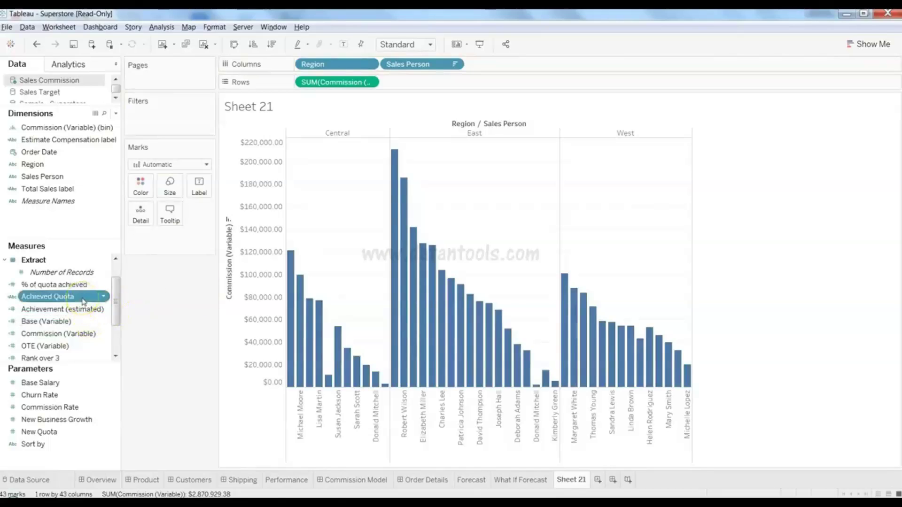
pyautogui.press('F2')
pyautogui.click(11, 300)
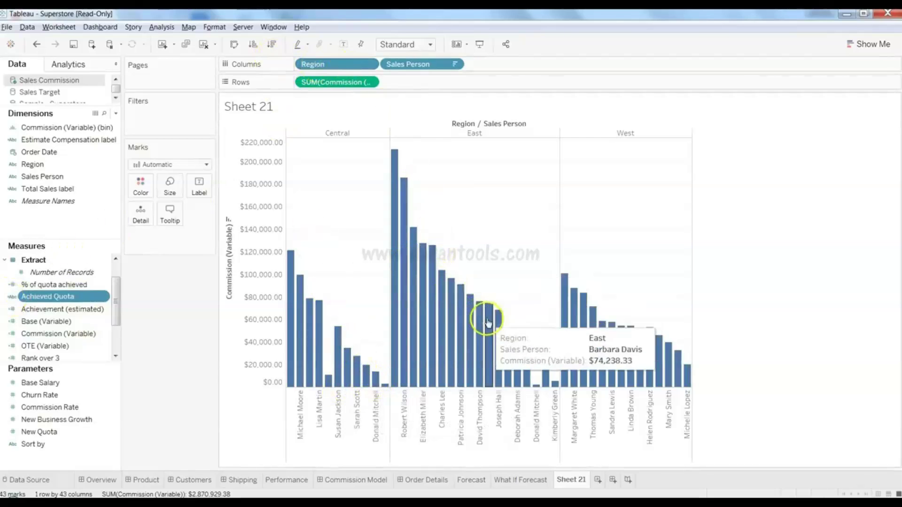
pyautogui.moveTo(75, 299); pyautogui.dragTo(140, 186)
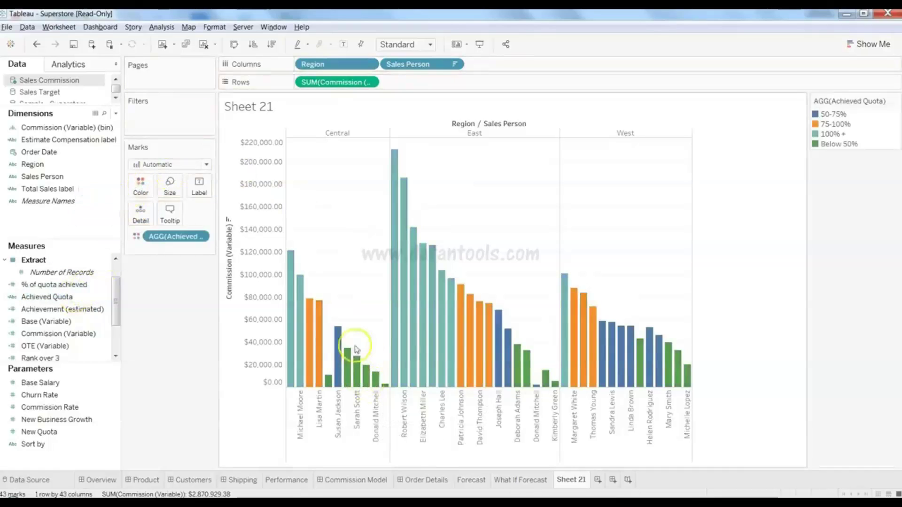
# - Compare the sales people's commissions with their Achieved Quota color bands in each region, and dismiss the low-battery notification
pyautogui.moveTo(436, 341)
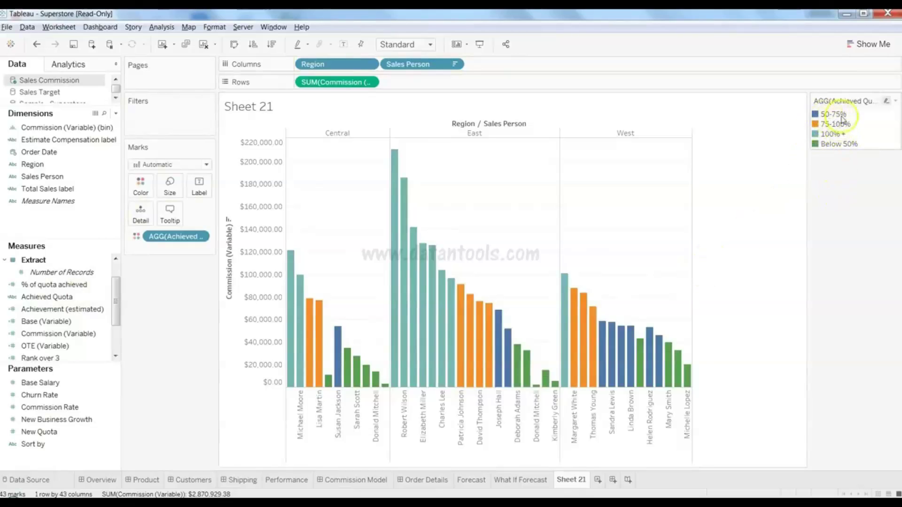
pyautogui.moveTo(616, 348)
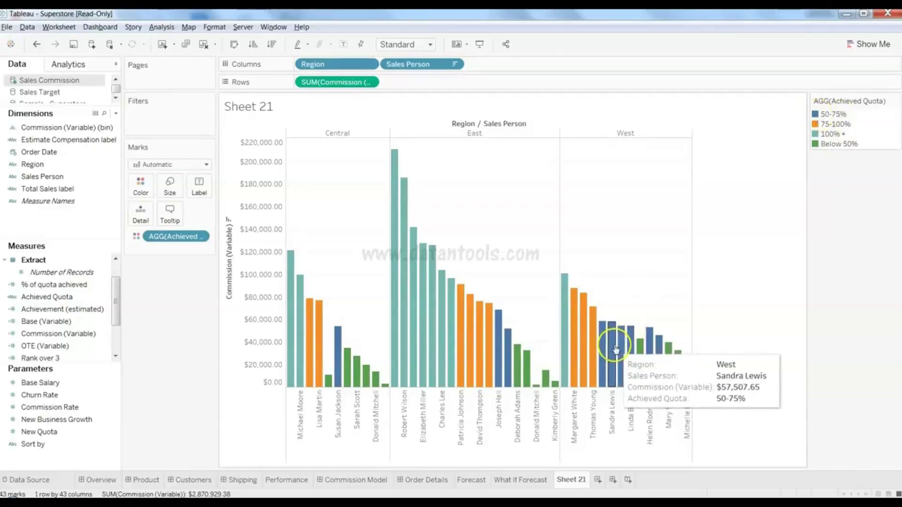
pyautogui.moveTo(581, 342)
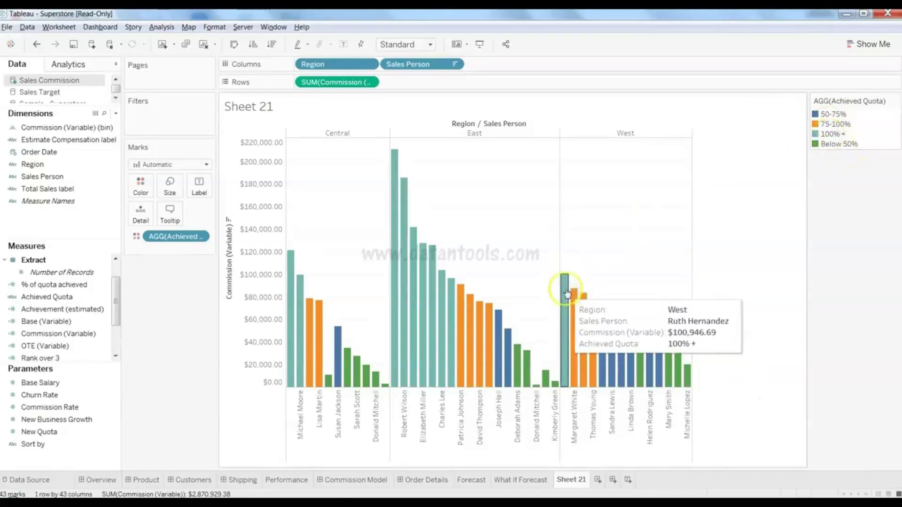
pyautogui.moveTo(444, 277)
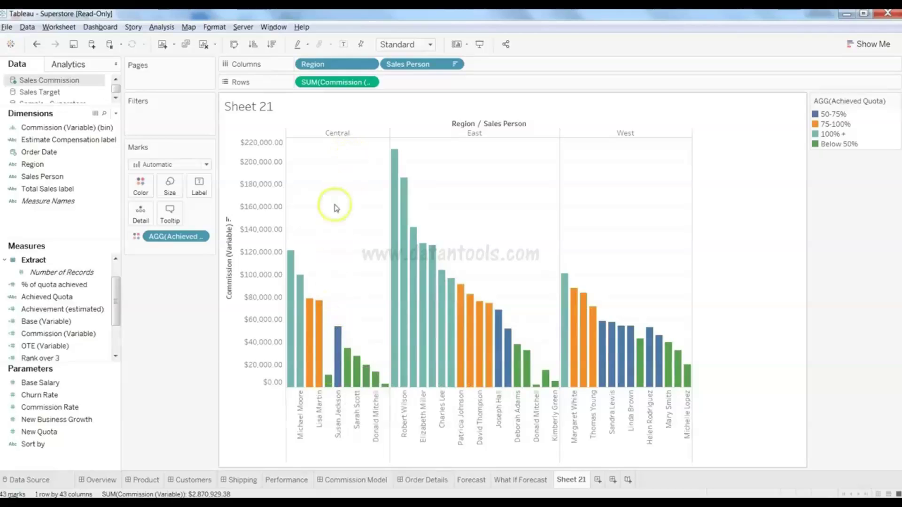
pyautogui.moveTo(321, 322)
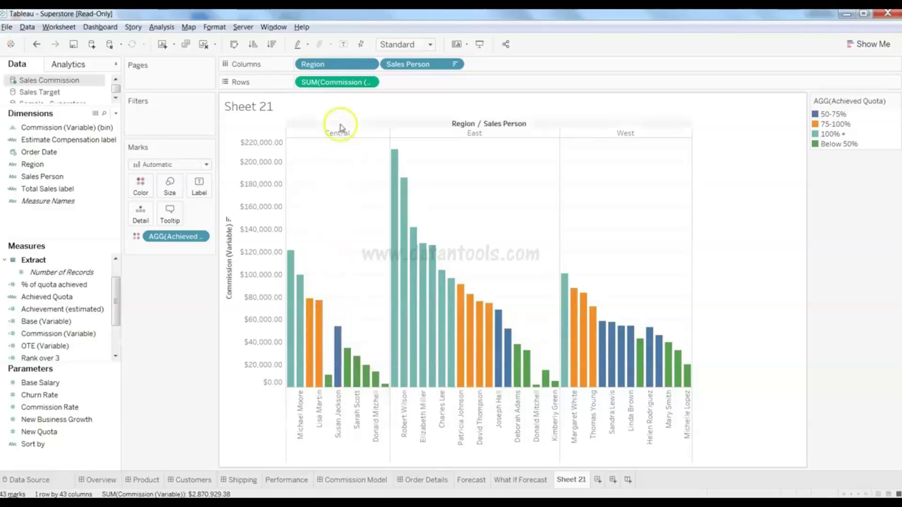
pyautogui.click(88, 275)
pyautogui.click(87, 191)
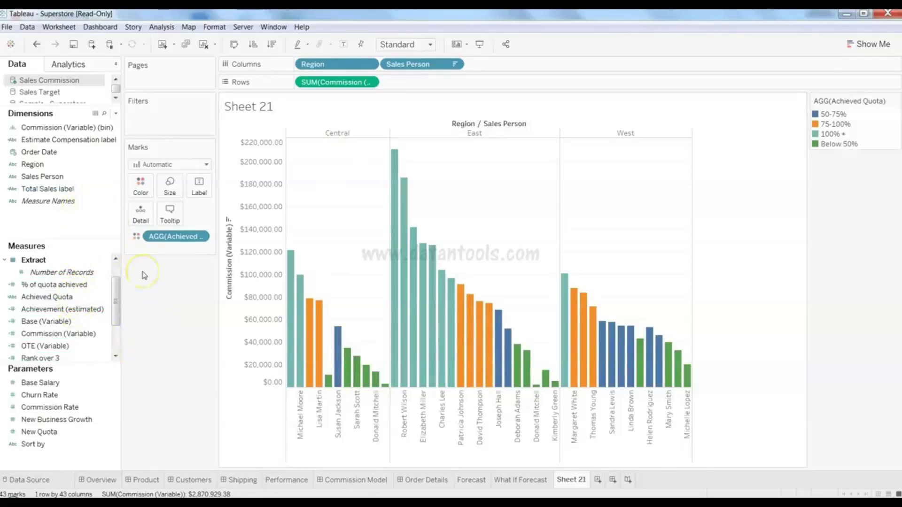
pyautogui.moveTo(90, 302); pyautogui.dragTo(143, 187)
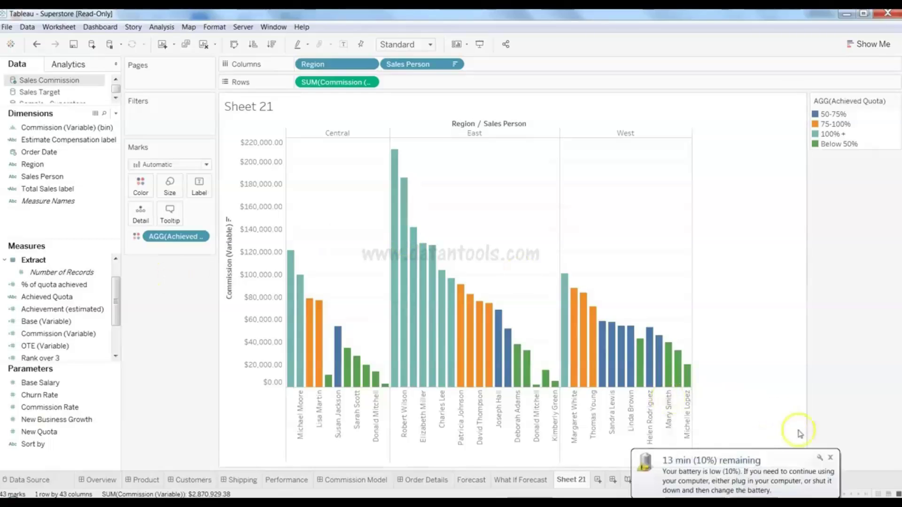
pyautogui.click(830, 458)
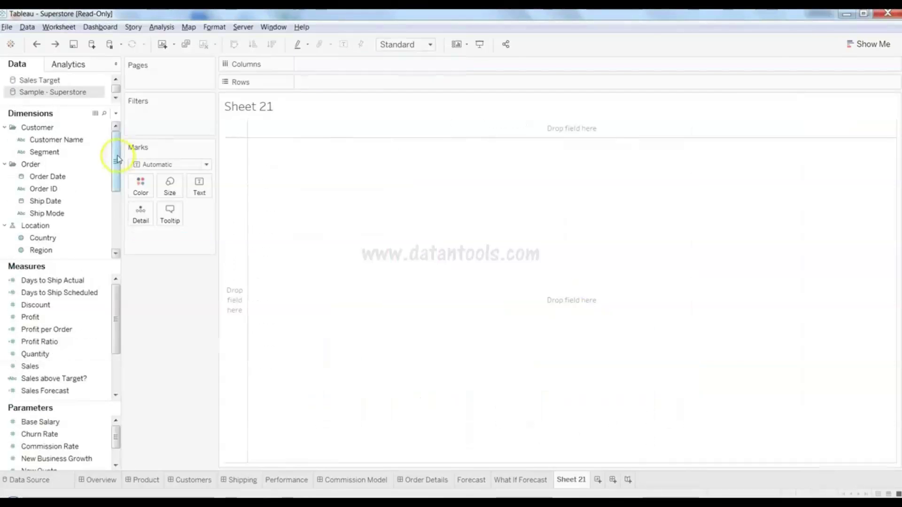
# - In the empty Sheet 21, check the recommended-chart requirements and build a continuous line chart of Sales by Order Date from Sample - Superstore
pyautogui.click(868, 45)
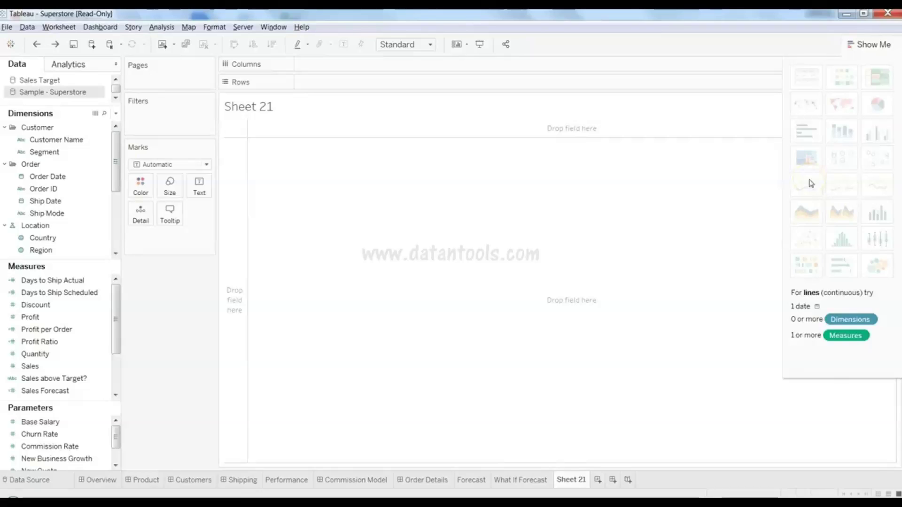
pyautogui.click(877, 42)
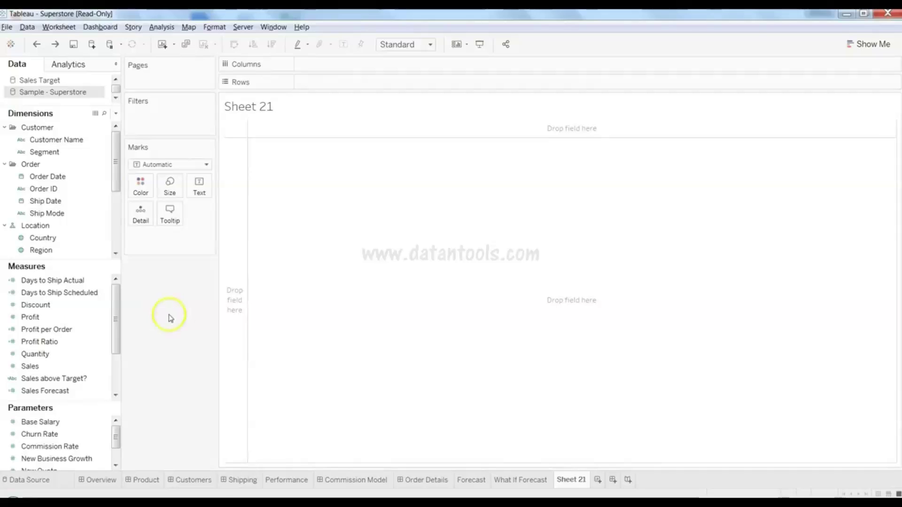
pyautogui.click(80, 371)
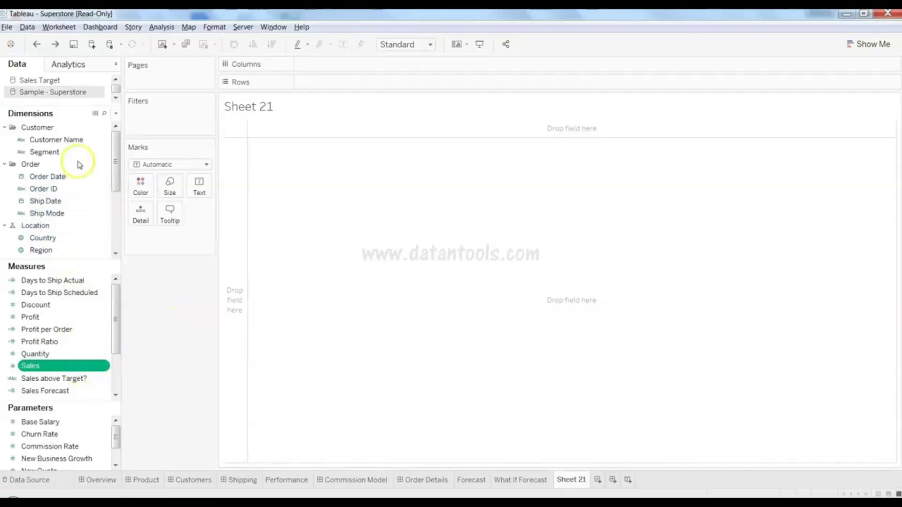
pyautogui.keyDown('ctrl'); pyautogui.click(75, 178); pyautogui.keyUp('ctrl')
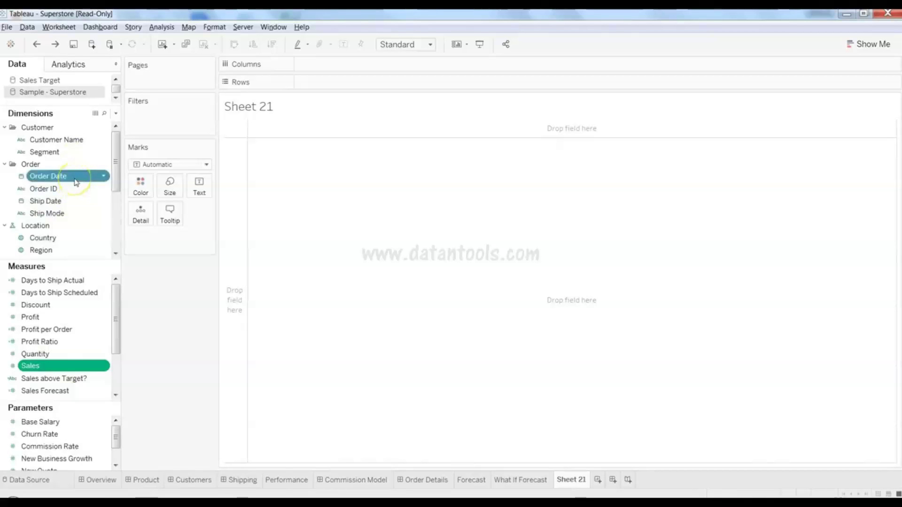
pyautogui.click(867, 45)
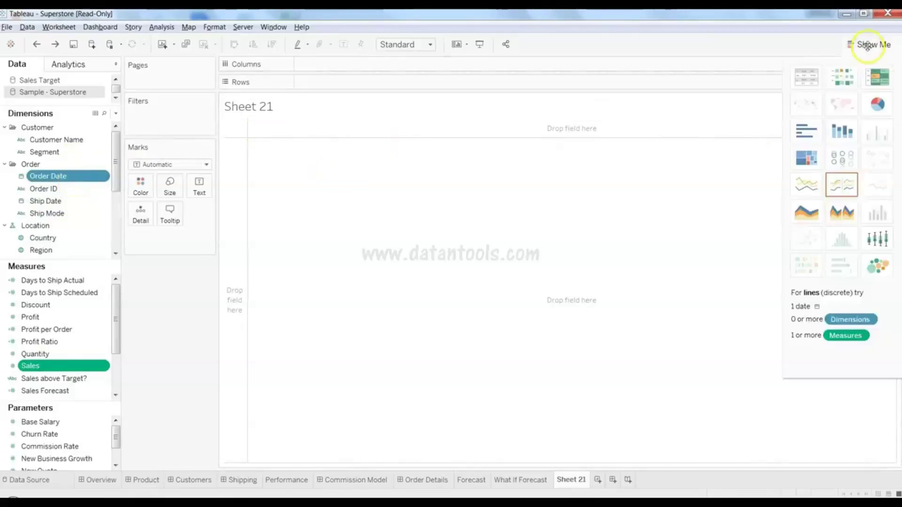
pyautogui.click(814, 190)
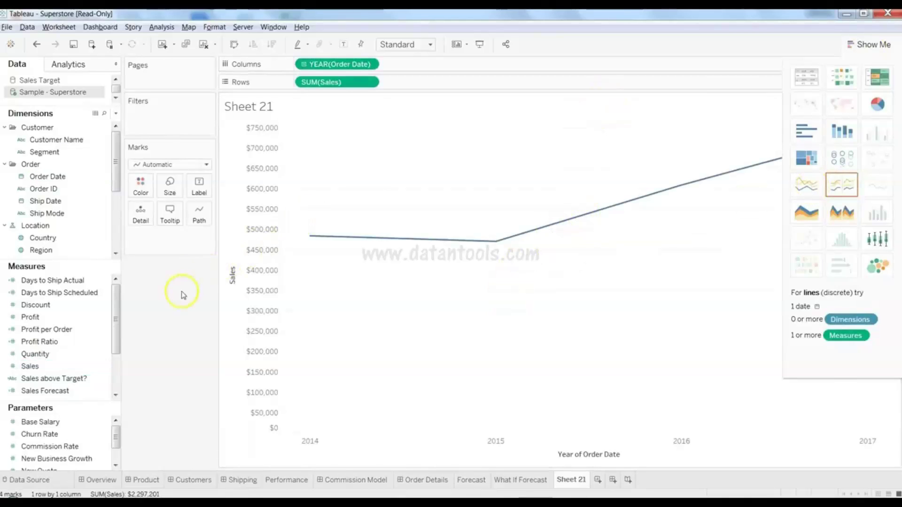
pyautogui.click(873, 44)
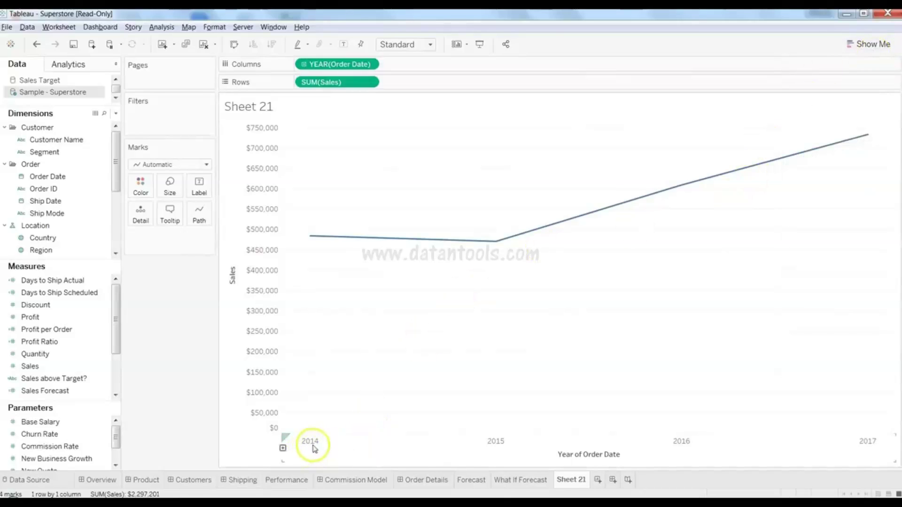
# - Switch the continuous Order Date level to quarter, to month and back to year, and inspect the yearly sales line
pyautogui.click(369, 64)
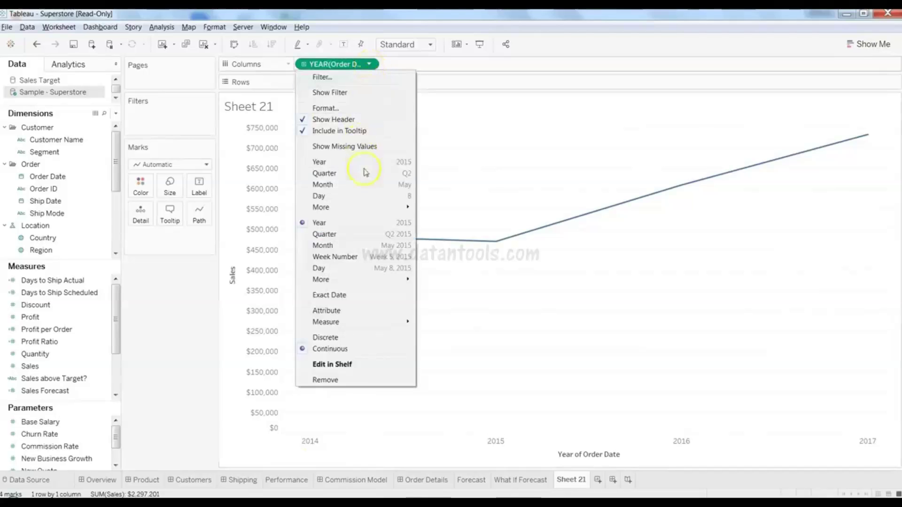
pyautogui.click(367, 234)
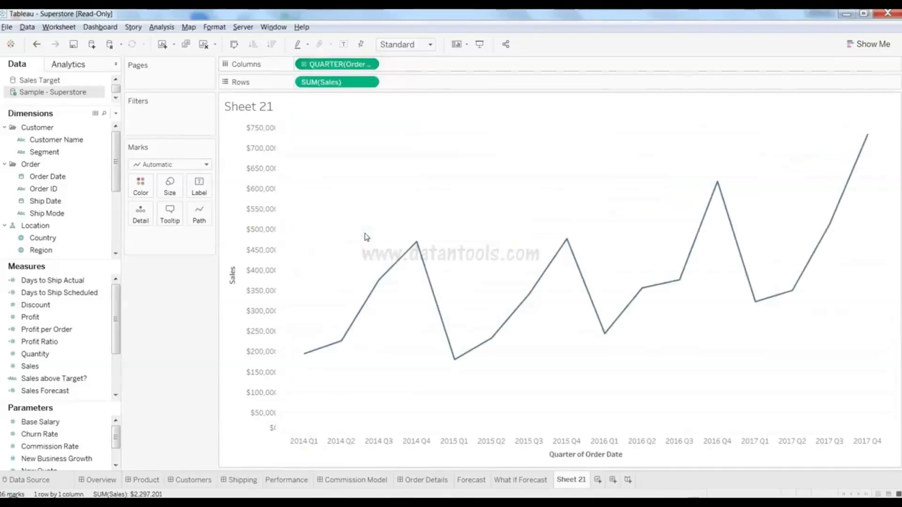
pyautogui.click(370, 64)
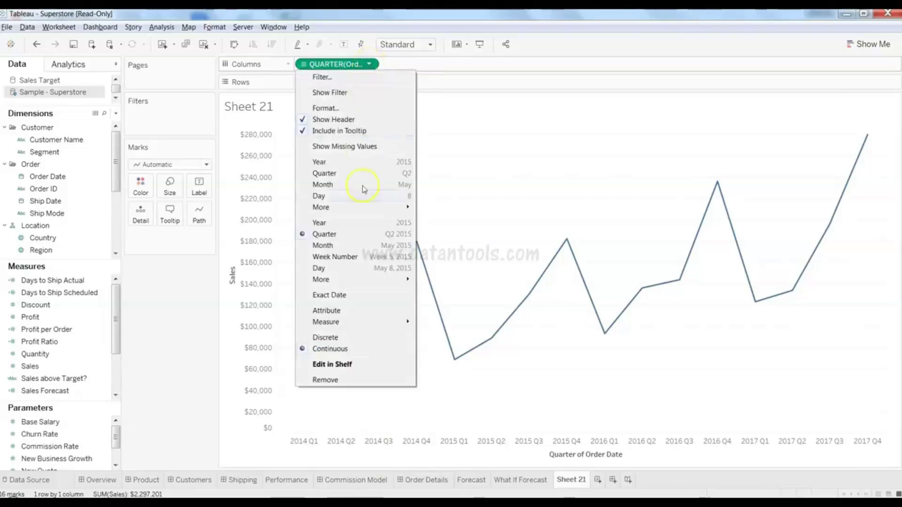
pyautogui.click(365, 246)
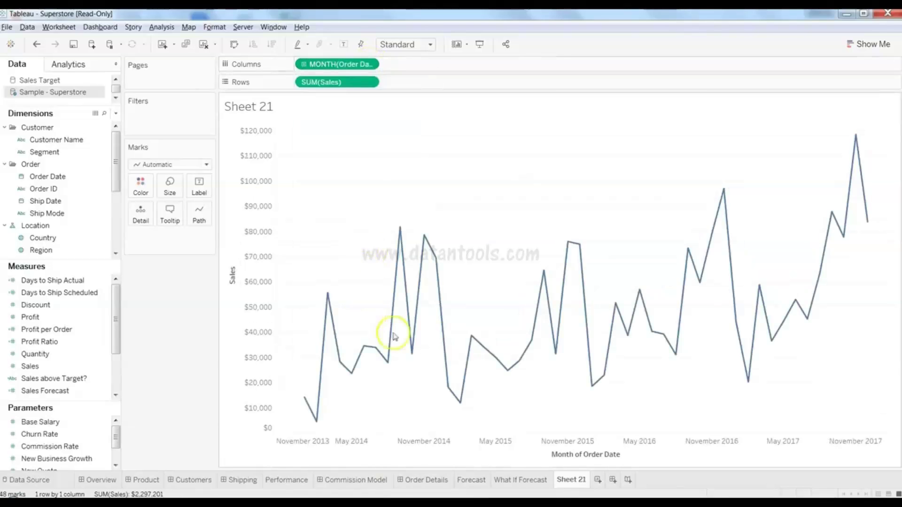
pyautogui.click(370, 65)
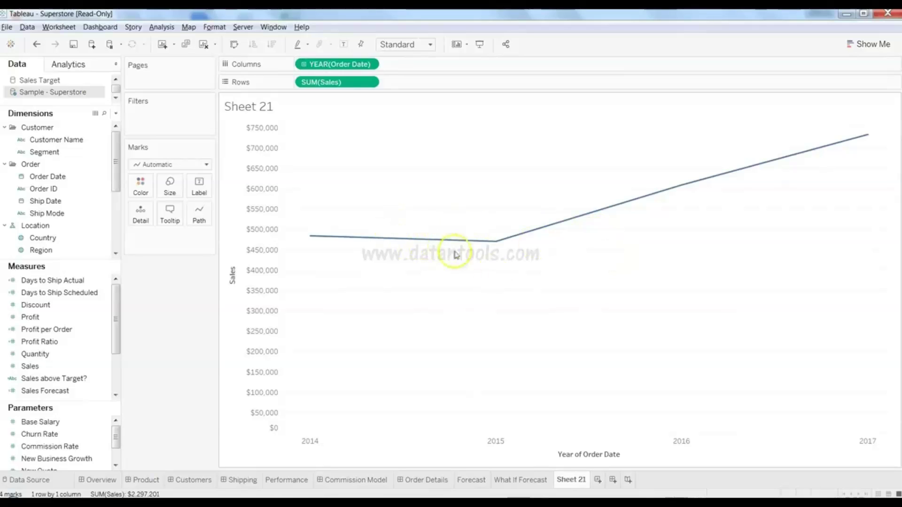
pyautogui.moveTo(470, 245)
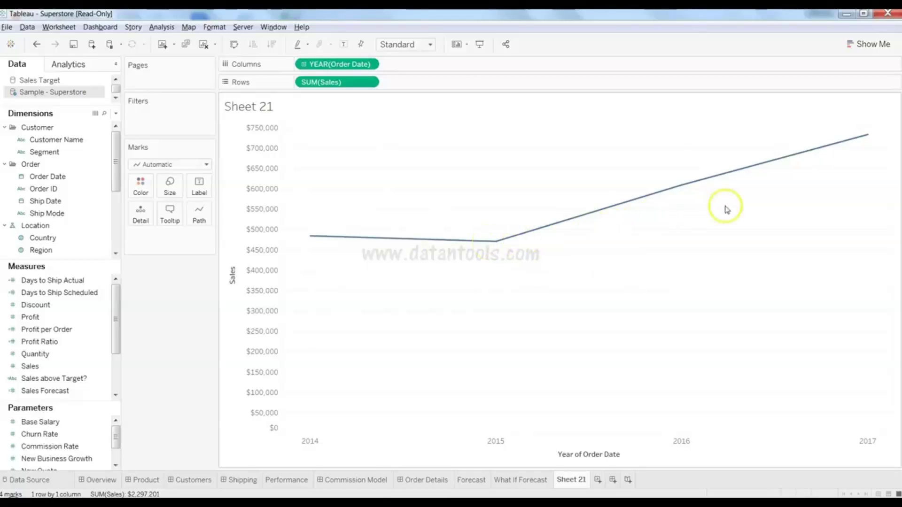
pyautogui.moveTo(863, 141)
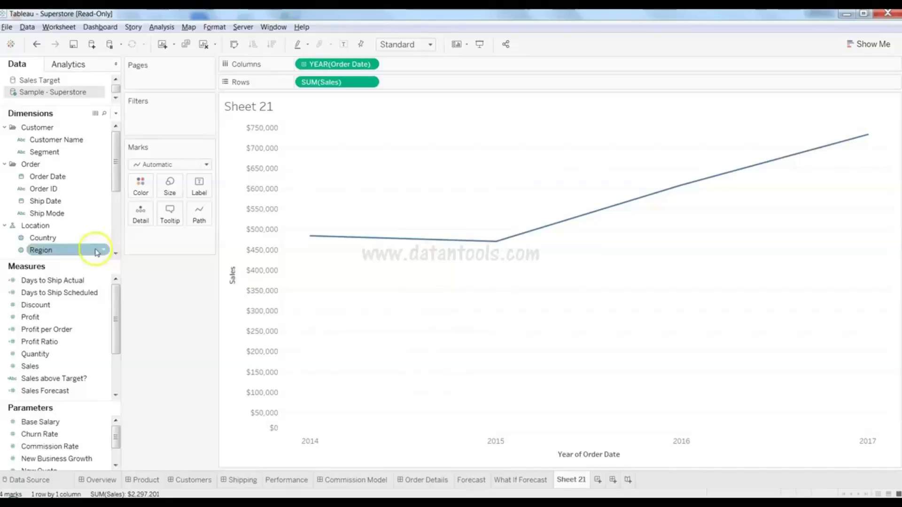
# - Split the yearly Sales line into separate columns by Region and compare the trends across the regions
pyautogui.moveTo(113, 178); pyautogui.dragTo(113, 197)
pyautogui.click(83, 200)
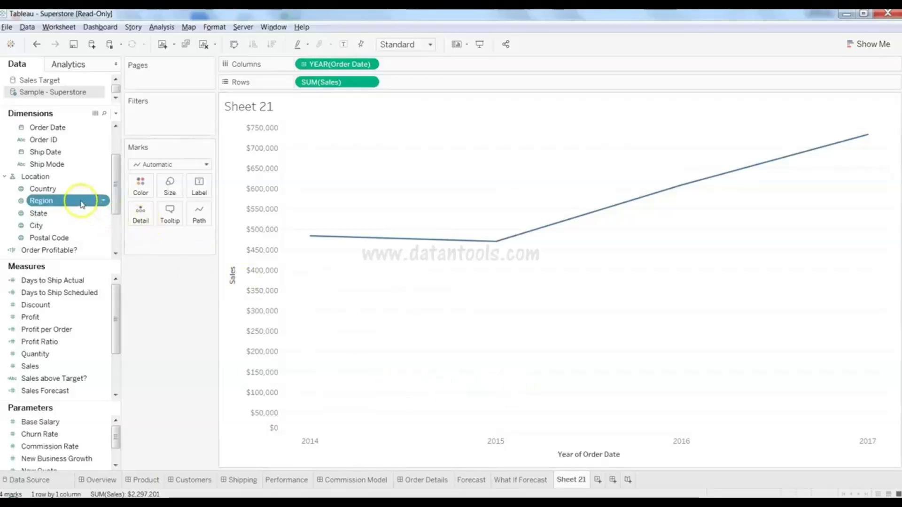
pyautogui.moveTo(83, 205); pyautogui.dragTo(299, 70)
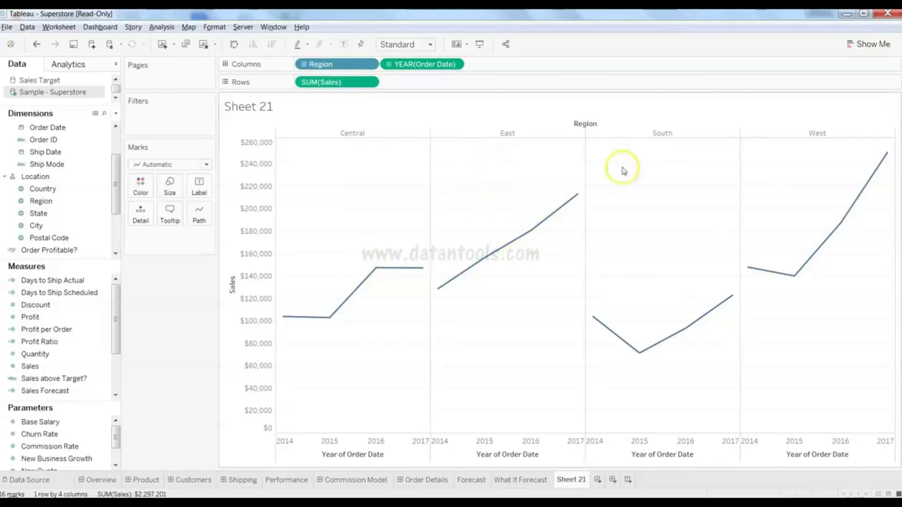
pyautogui.moveTo(521, 237)
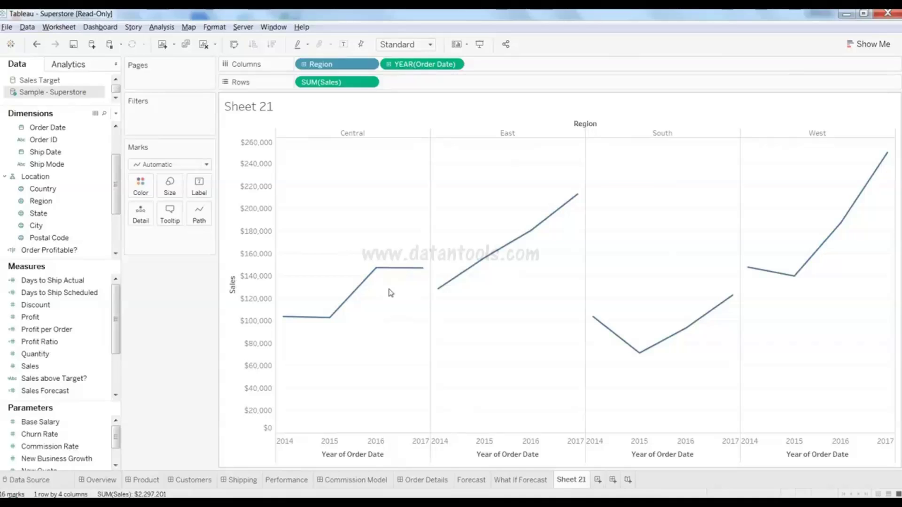
pyautogui.moveTo(421, 273)
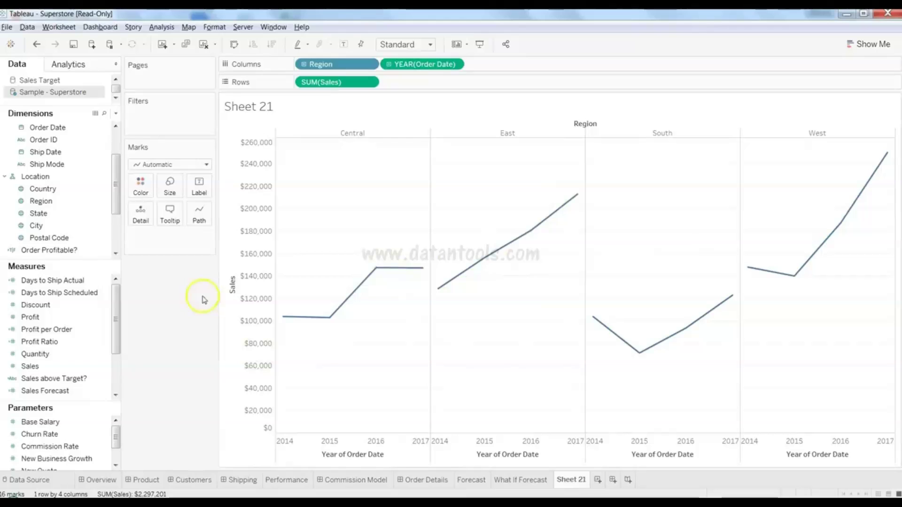
# - Vary the thickness of the regional sales lines by Profit and inspect the yearly values in each region
pyautogui.click(85, 318)
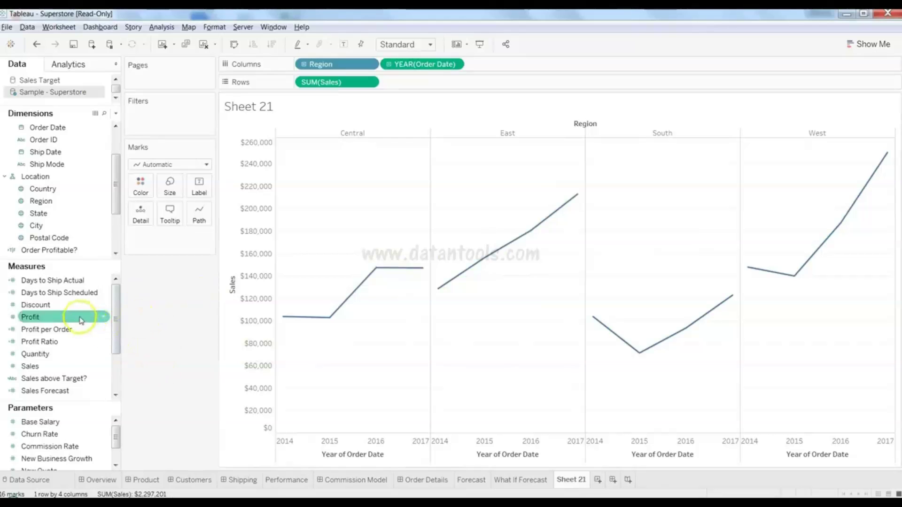
pyautogui.moveTo(81, 322); pyautogui.dragTo(177, 198)
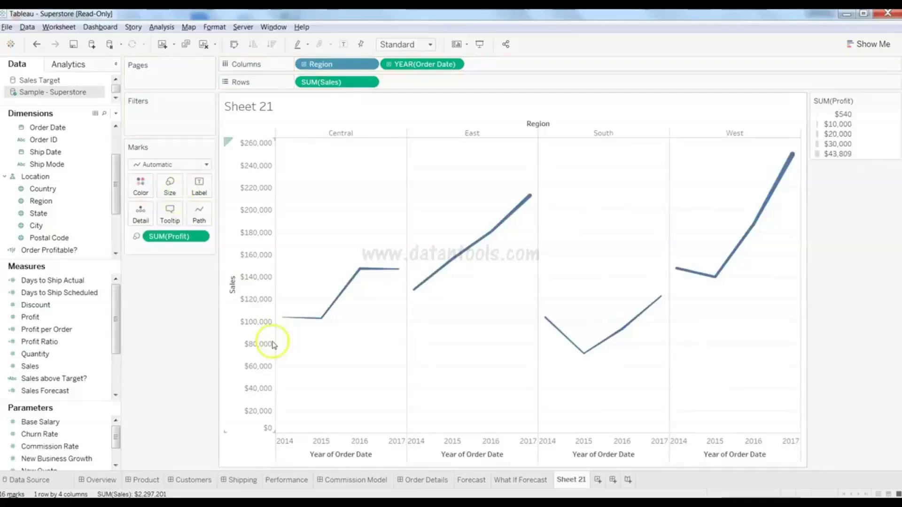
pyautogui.moveTo(471, 248)
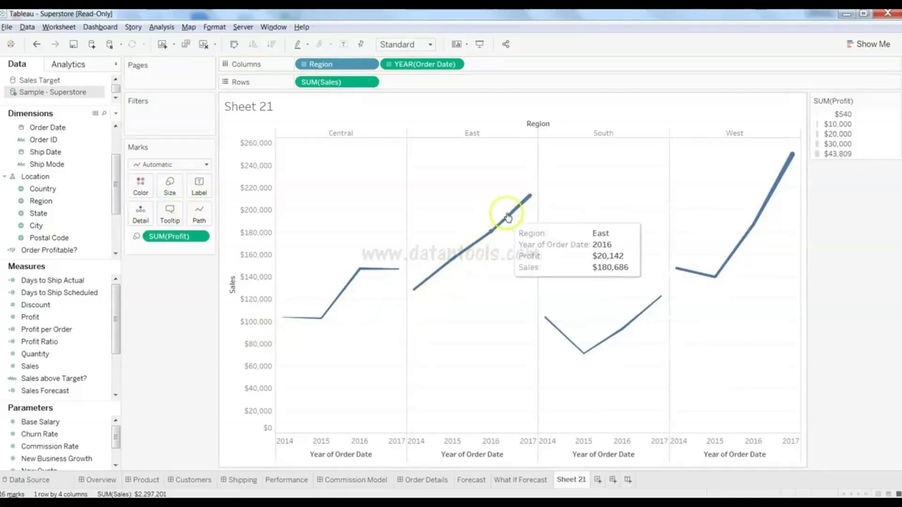
pyautogui.moveTo(789, 159)
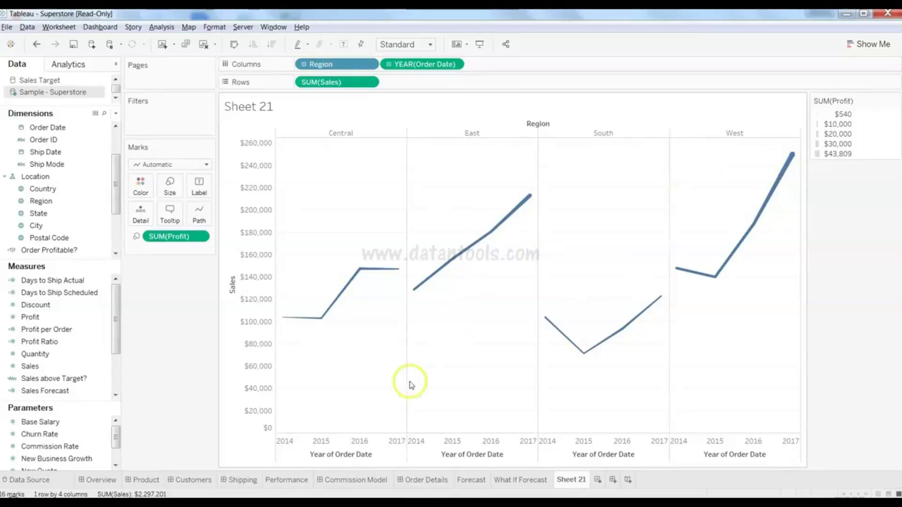
pyautogui.moveTo(385, 273)
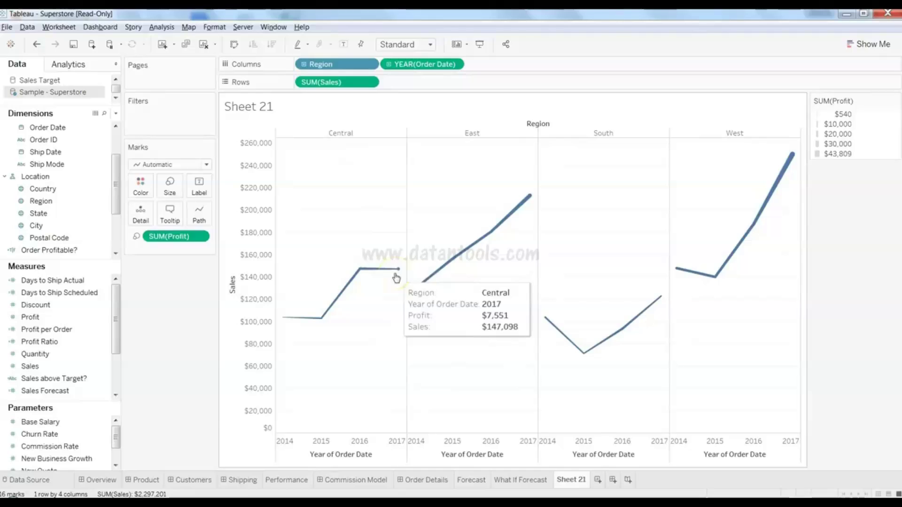
pyautogui.moveTo(625, 325)
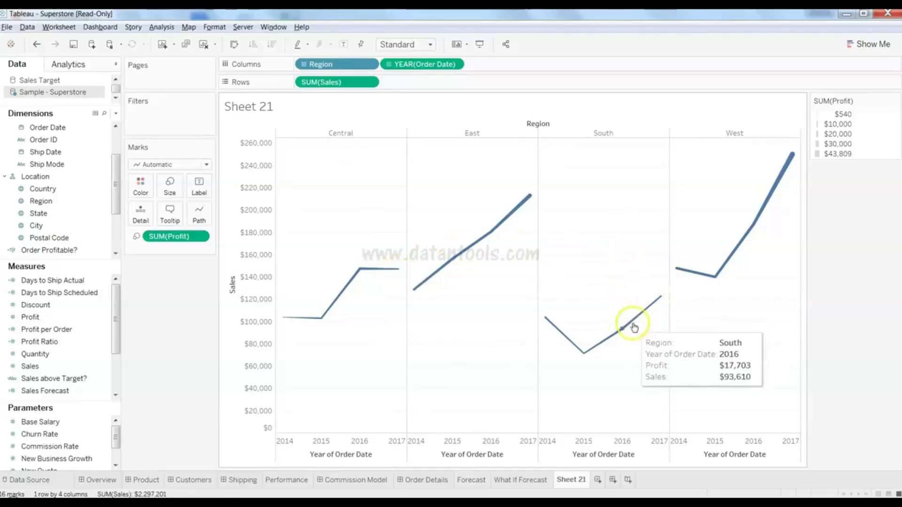
pyautogui.moveTo(653, 315)
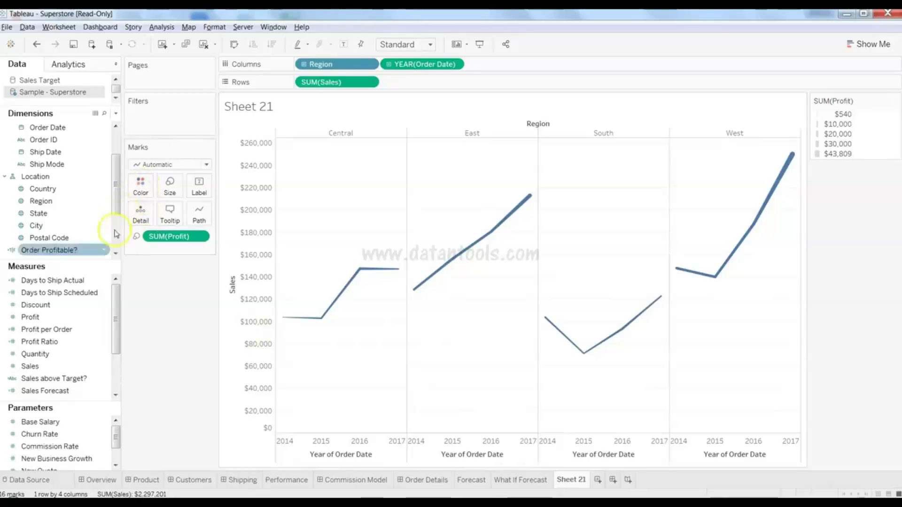
# - Color the regional sales lines by Discount and compare discount, profit and sales at the yearly points
pyautogui.click(78, 309)
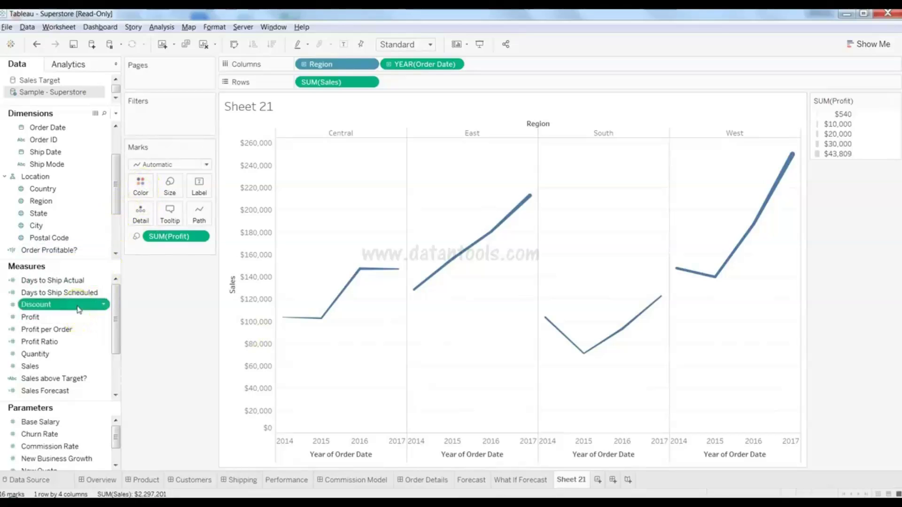
pyautogui.moveTo(82, 308); pyautogui.dragTo(142, 198)
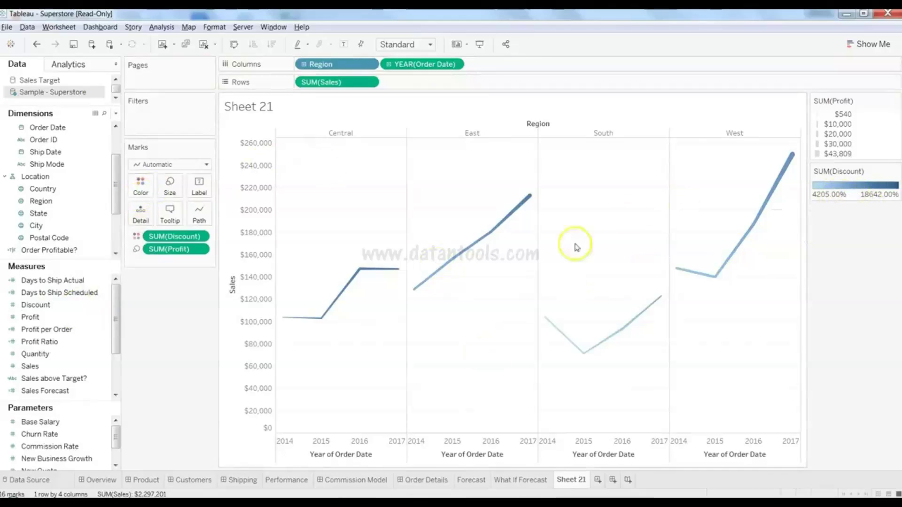
pyautogui.moveTo(782, 178)
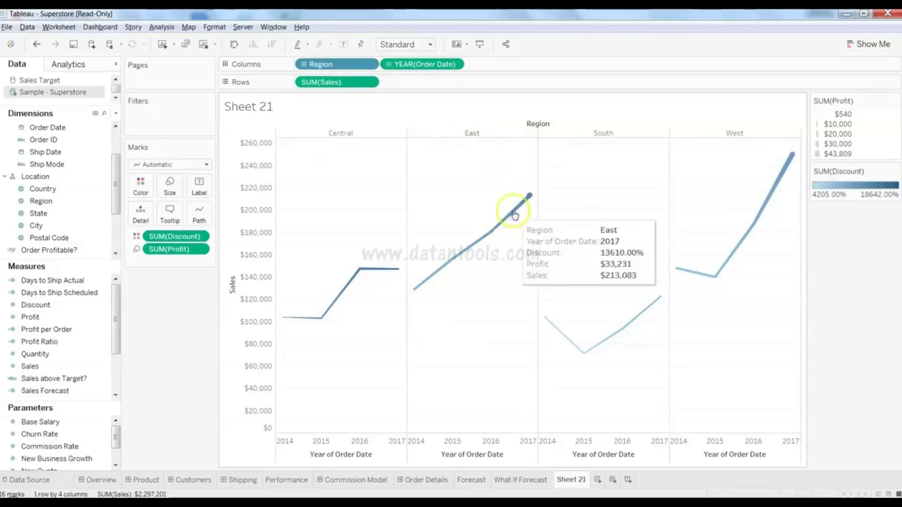
pyautogui.moveTo(528, 207)
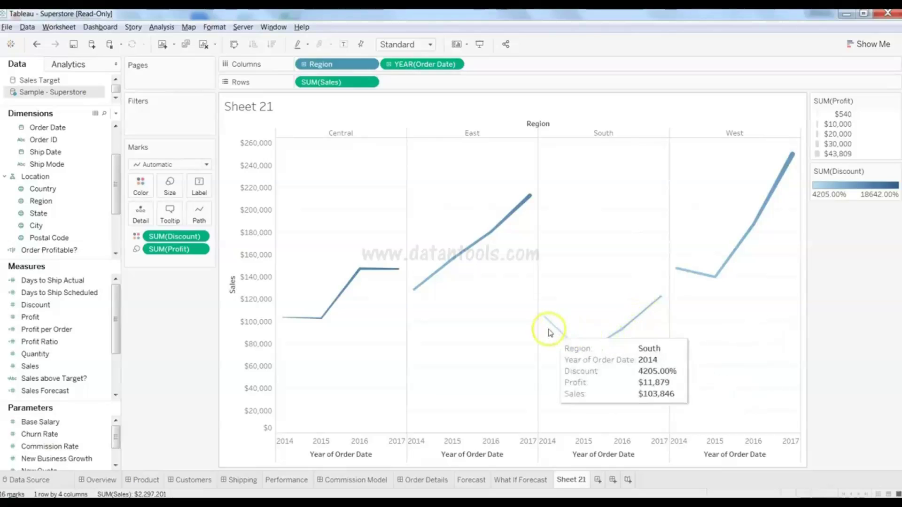
pyautogui.click(363, 379)
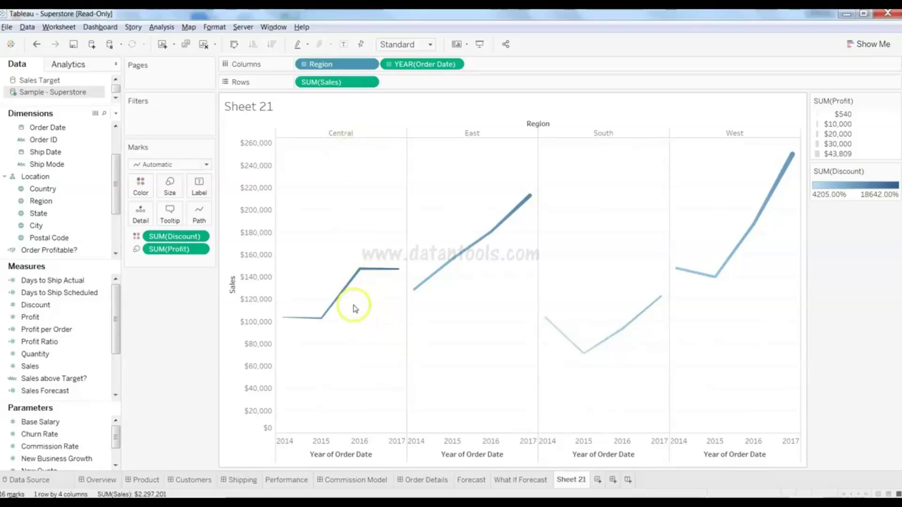
pyautogui.moveTo(360, 280)
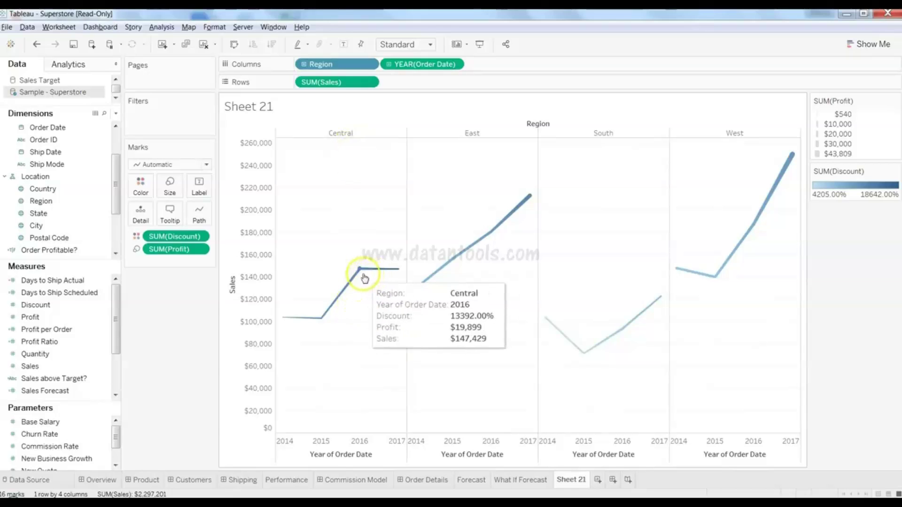
pyautogui.moveTo(393, 274)
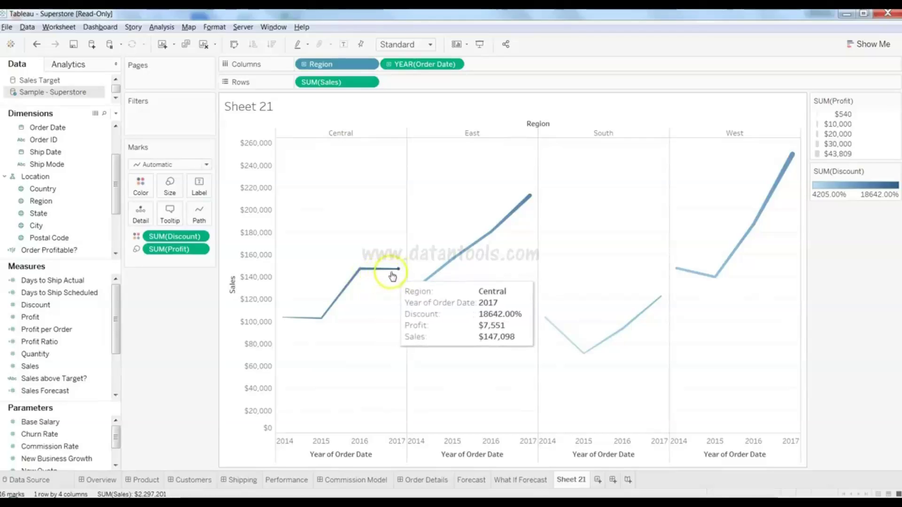
pyautogui.moveTo(285, 319)
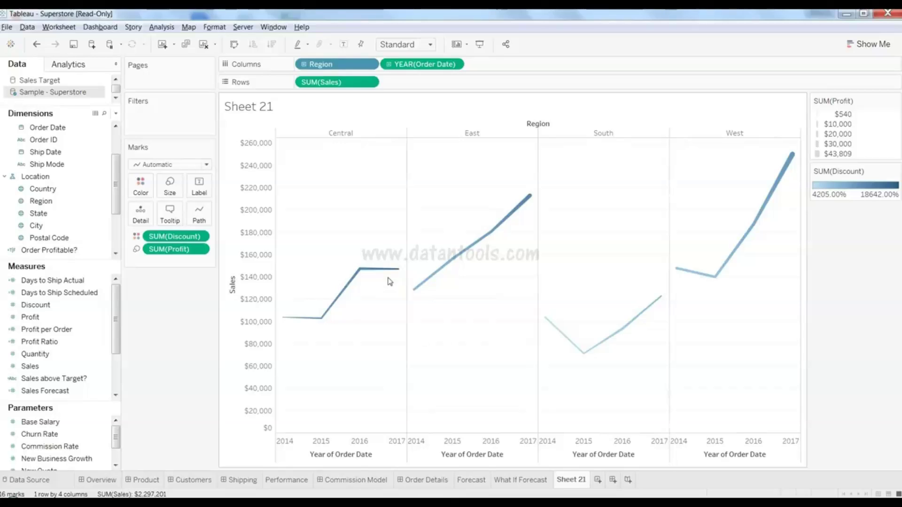
pyautogui.click(328, 281)
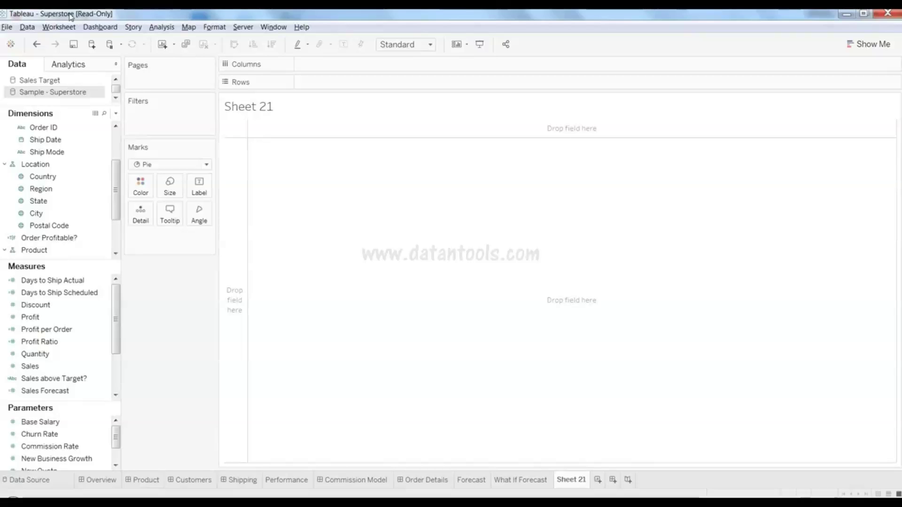
# - In the empty Sheet 21, build a recommended pie chart of Sales by Region
pyautogui.click(290, 233)
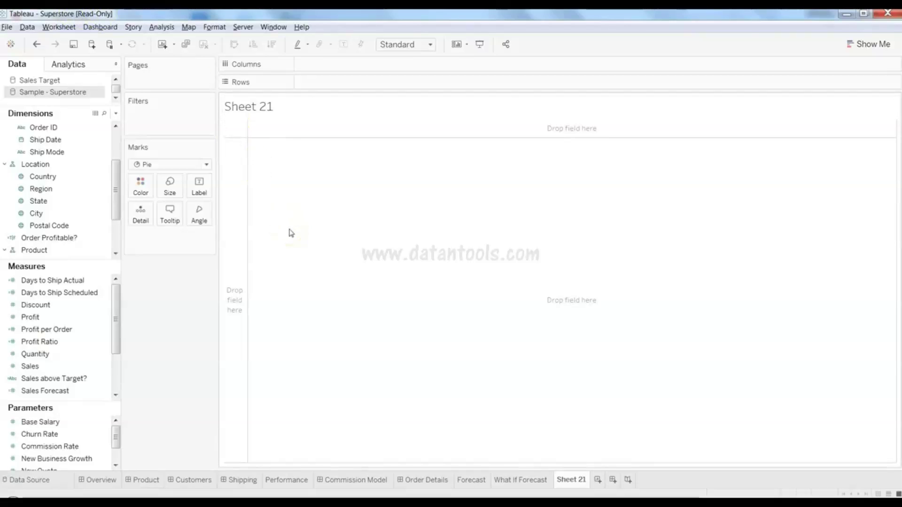
pyautogui.click(861, 50)
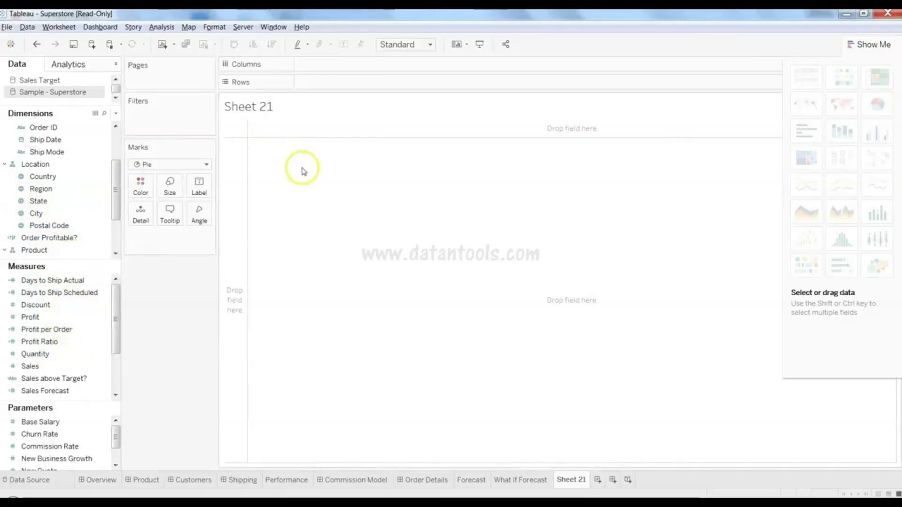
pyautogui.moveTo(877, 104)
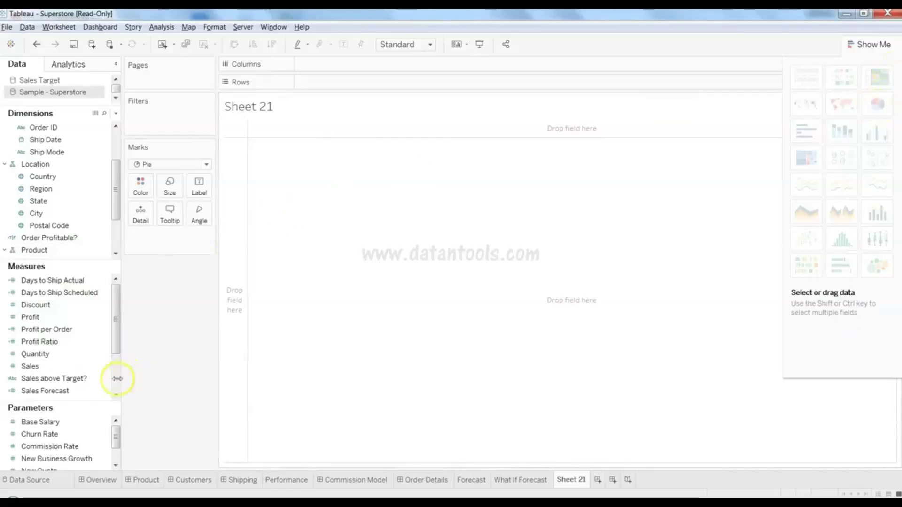
pyautogui.click(87, 366)
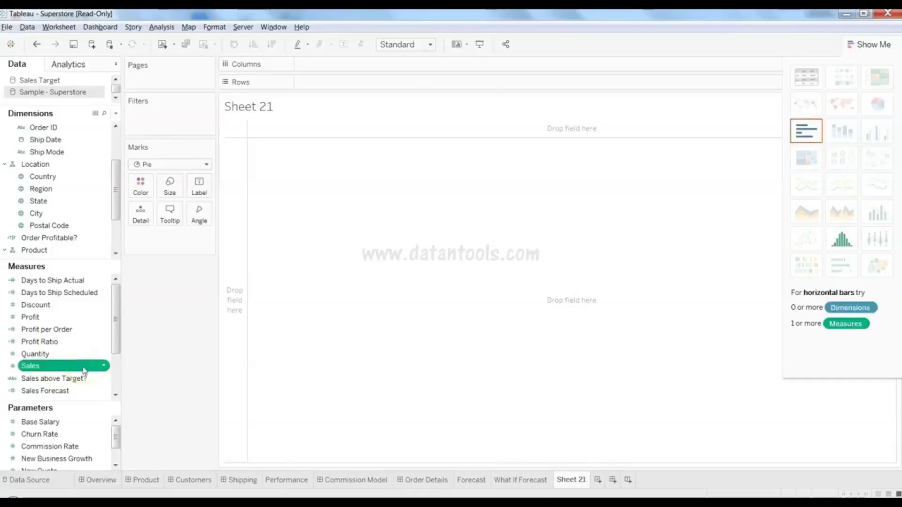
pyautogui.keyDown('ctrl'); pyautogui.click(69, 217); pyautogui.keyUp('ctrl')
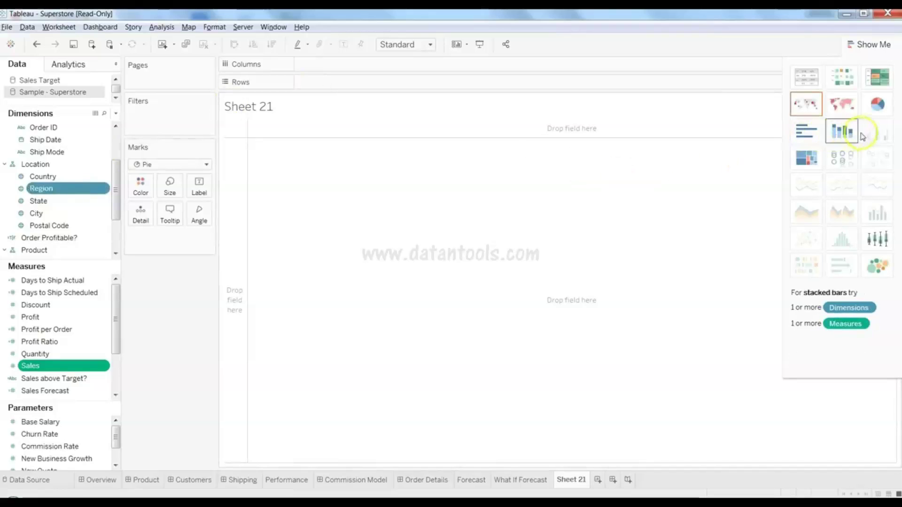
pyautogui.click(878, 104)
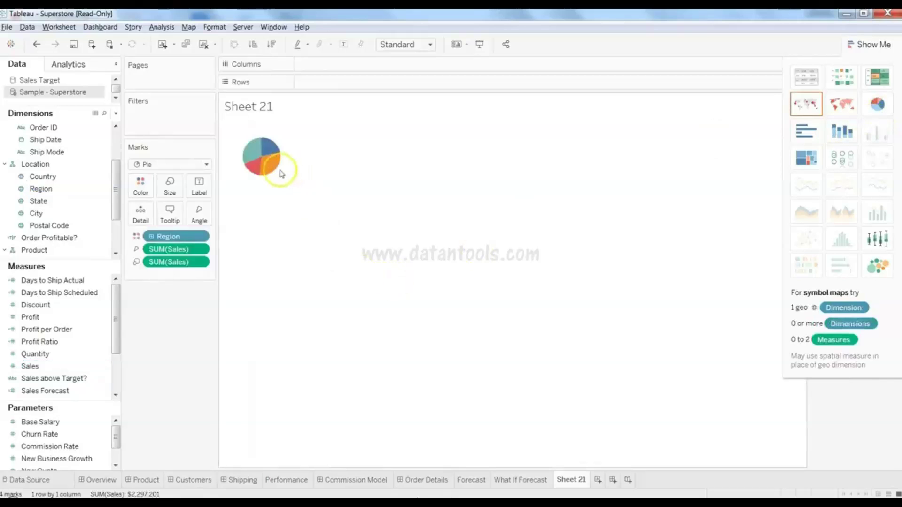
pyautogui.moveTo(269, 177)
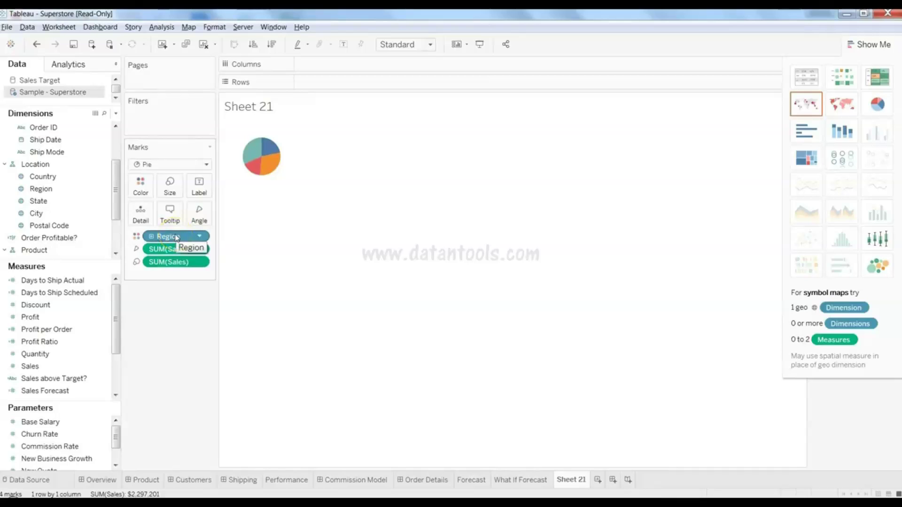
# - Color the pie slices by State instead of Region and remove Country from the coloring
pyautogui.moveTo(177, 238); pyautogui.dragTo(140, 187)
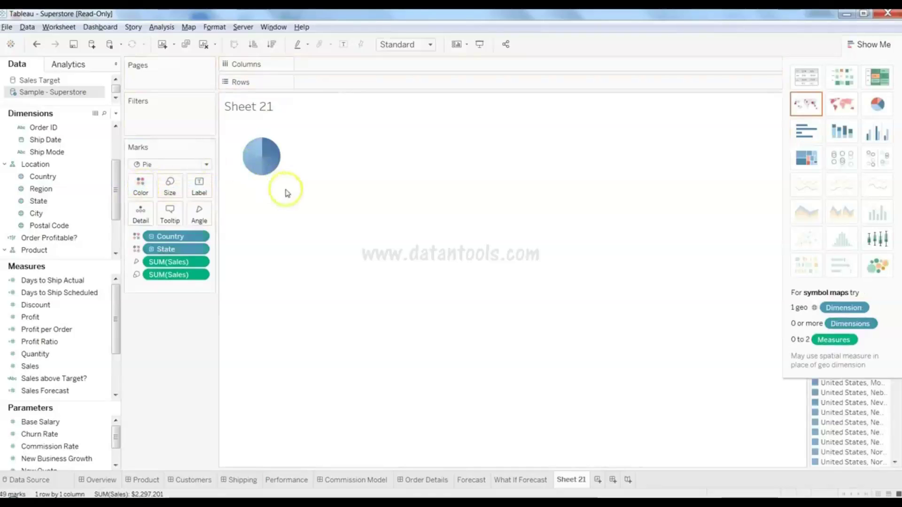
pyautogui.moveTo(257, 159)
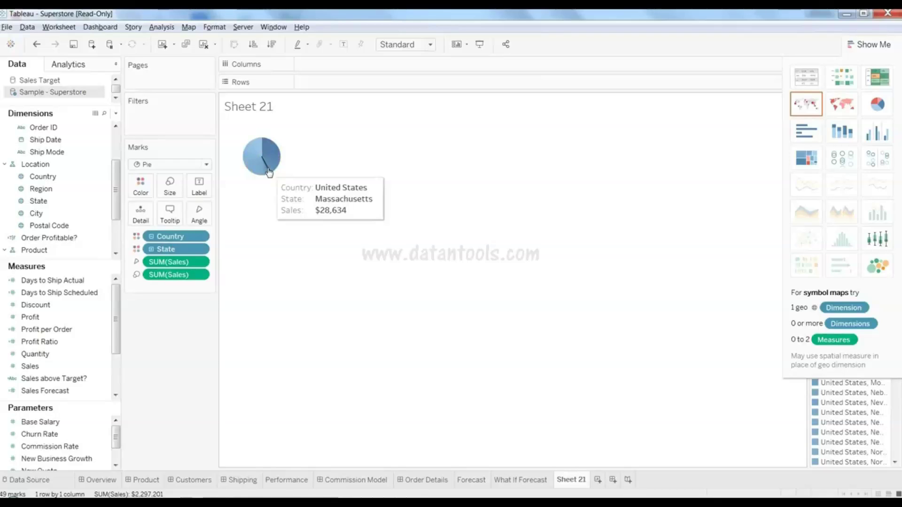
pyautogui.click(273, 157)
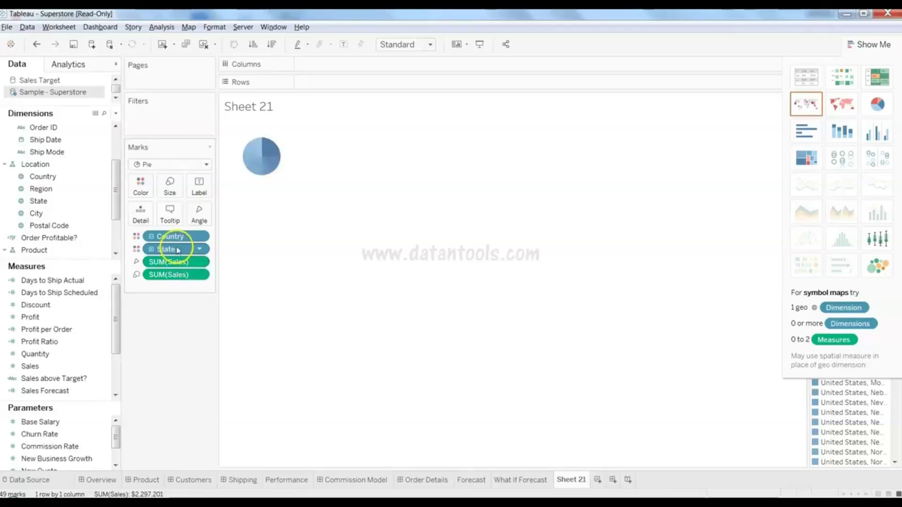
pyautogui.moveTo(179, 240); pyautogui.dragTo(91, 213)
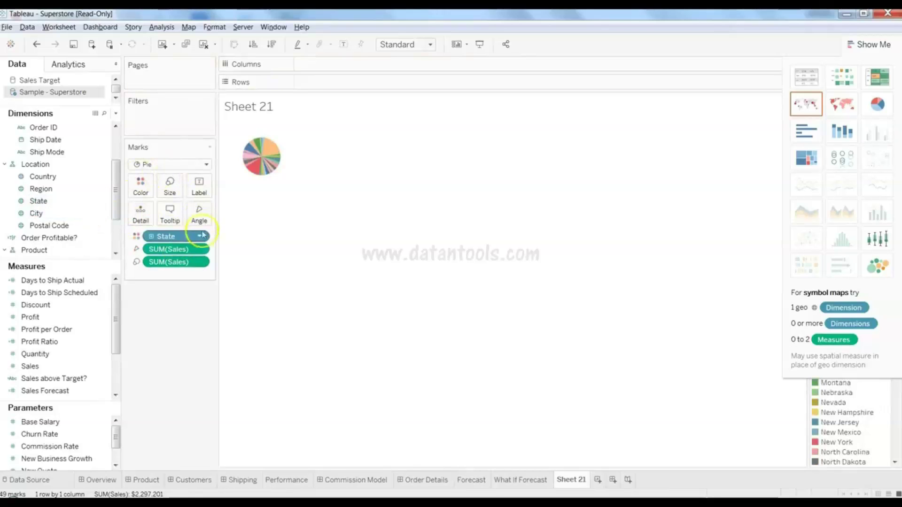
# - Remove State from the pie chart and color its slices by Region again
pyautogui.moveTo(185, 236); pyautogui.dragTo(83, 220)
pyautogui.moveTo(75, 189); pyautogui.dragTo(136, 189)
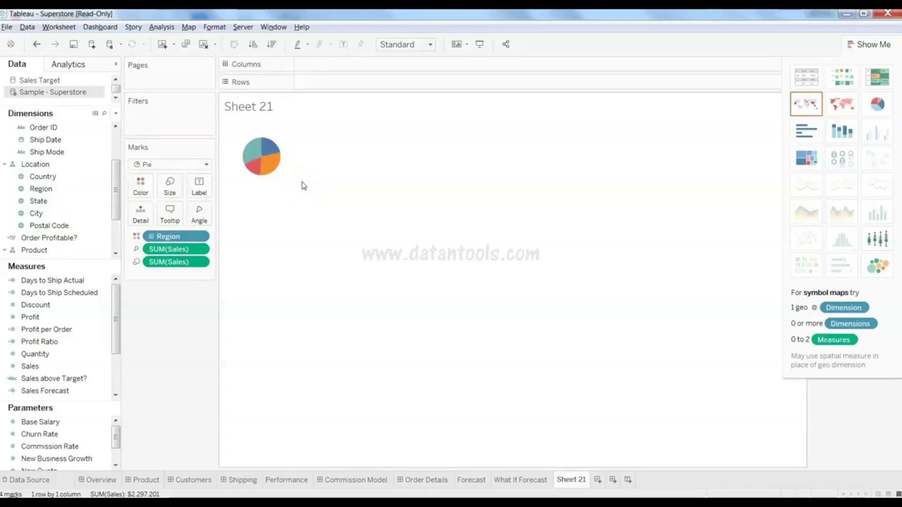
pyautogui.moveTo(271, 170)
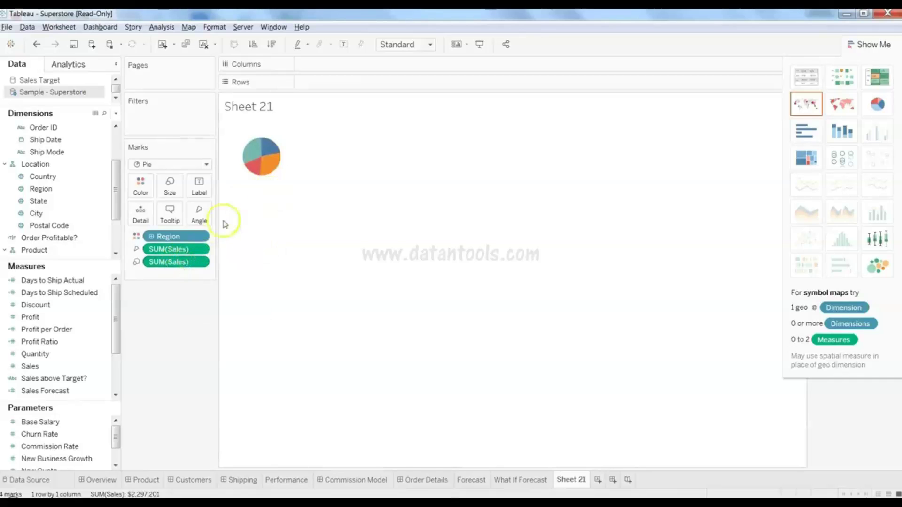
# - Remove both Sales fields from the Region pie chart and assign Profit to the mark size instead
pyautogui.click(55, 322)
pyautogui.moveTo(150, 261); pyautogui.dragTo(70, 316)
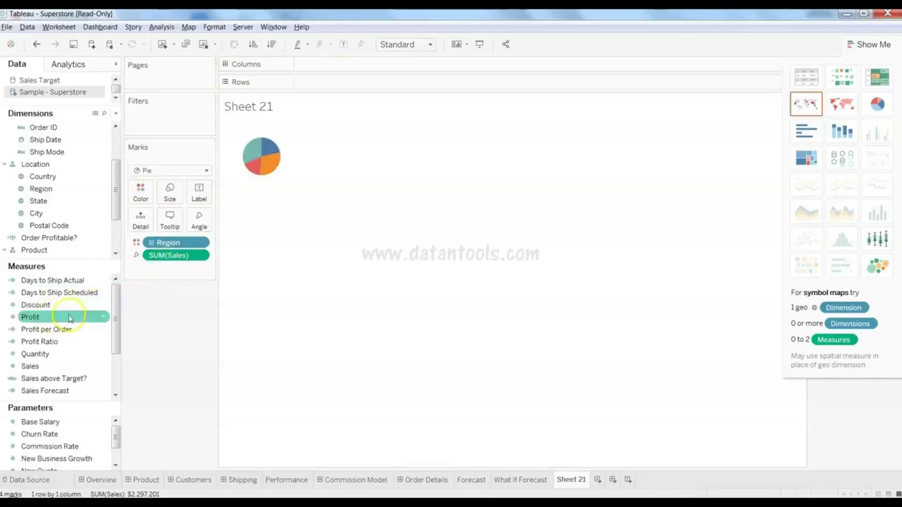
pyautogui.moveTo(162, 249); pyautogui.dragTo(170, 191)
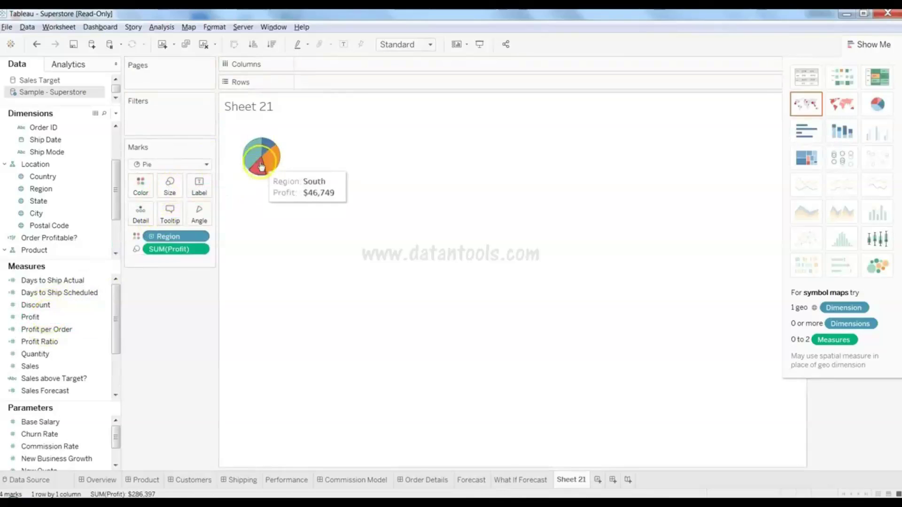
# - Label the slices of the Region pie chart with their Profit values
pyautogui.moveTo(255, 165)
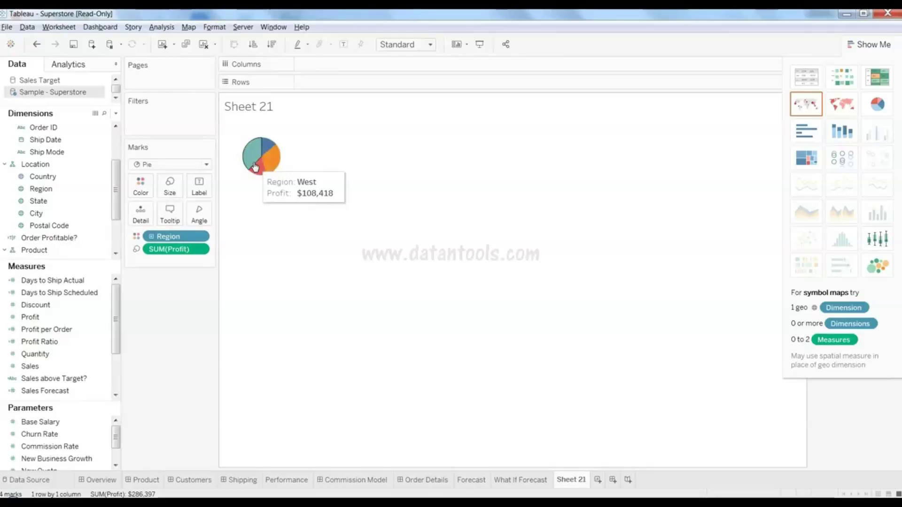
pyautogui.click(261, 163)
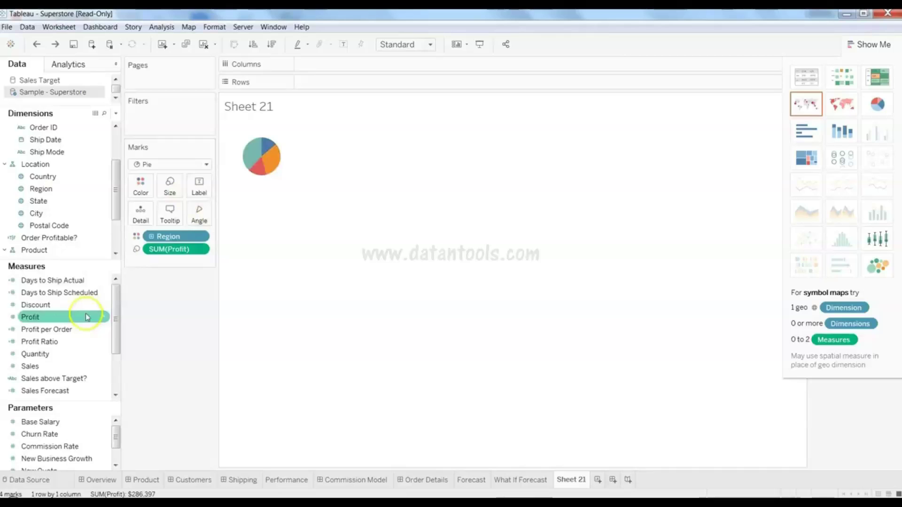
pyautogui.moveTo(87, 317); pyautogui.dragTo(202, 193)
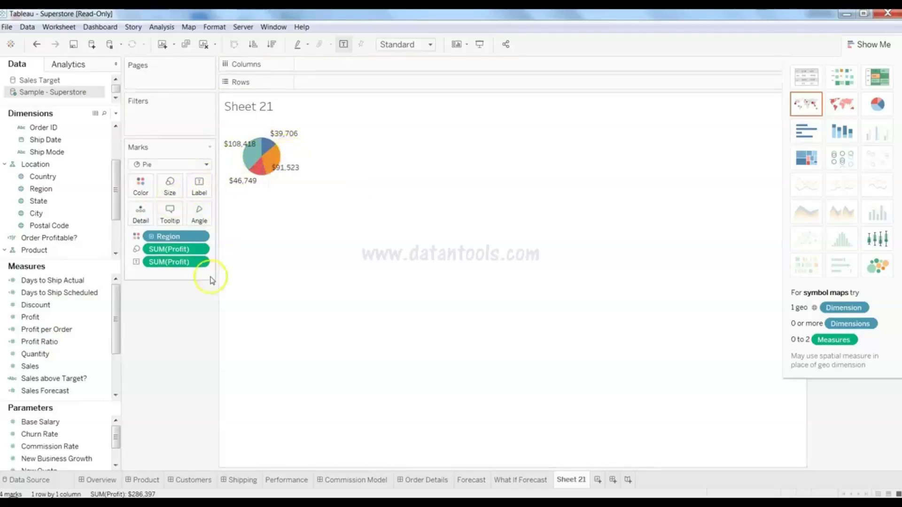
# - Enlarge the pie chart to roughly twice its current diameter using the mark size setting
pyautogui.click(170, 186)
pyautogui.moveTo(185, 212); pyautogui.dragTo(203, 217)
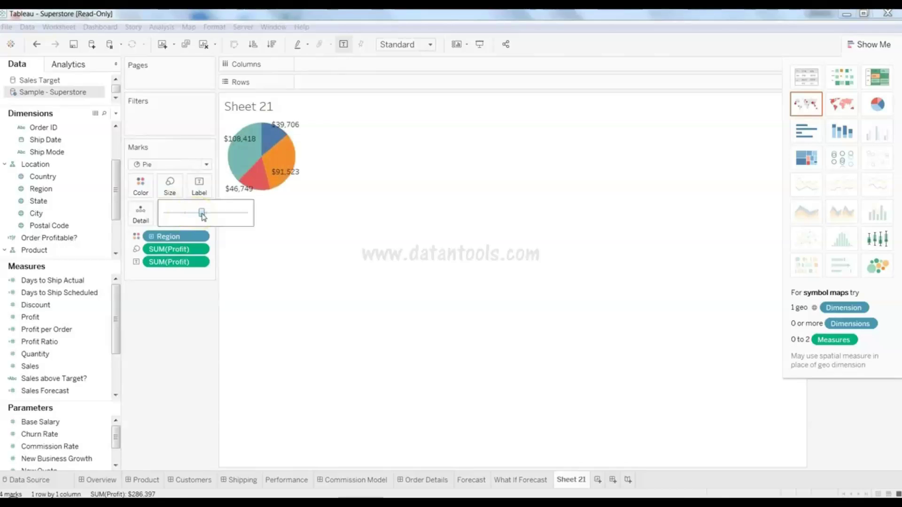
pyautogui.click(302, 201)
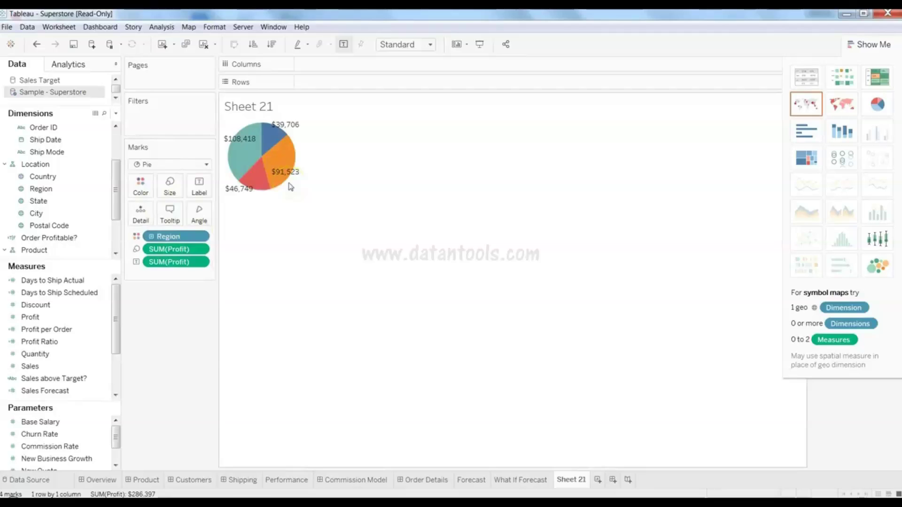
pyautogui.click(291, 208)
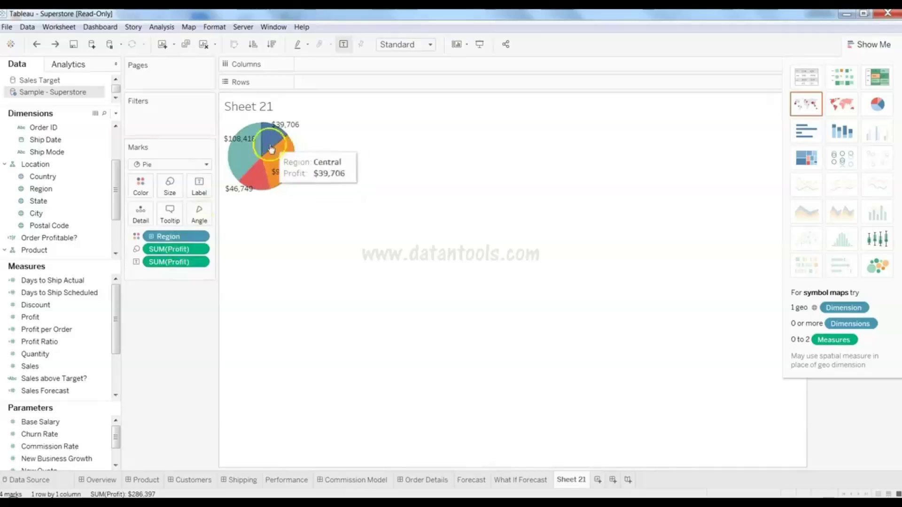
# - Assign Discount to the angle of the pie slices and check the slice details by Region
pyautogui.moveTo(280, 162)
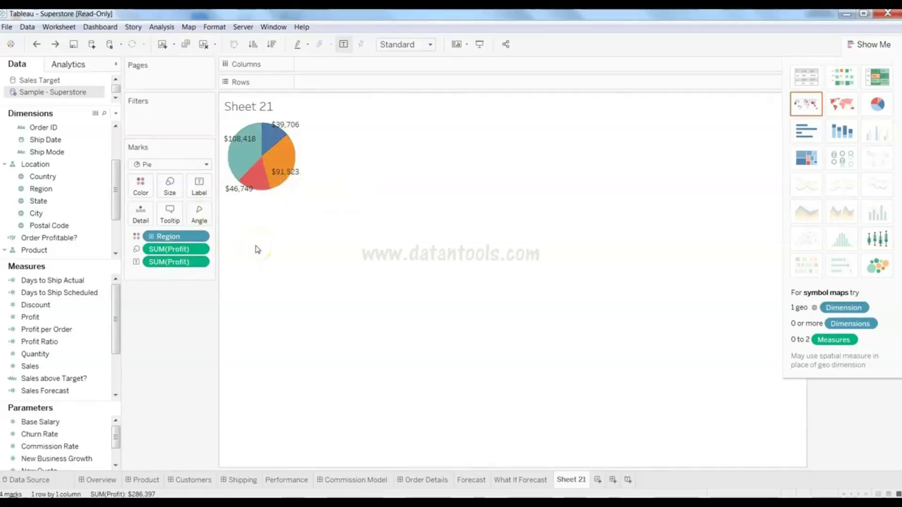
pyautogui.click(64, 306)
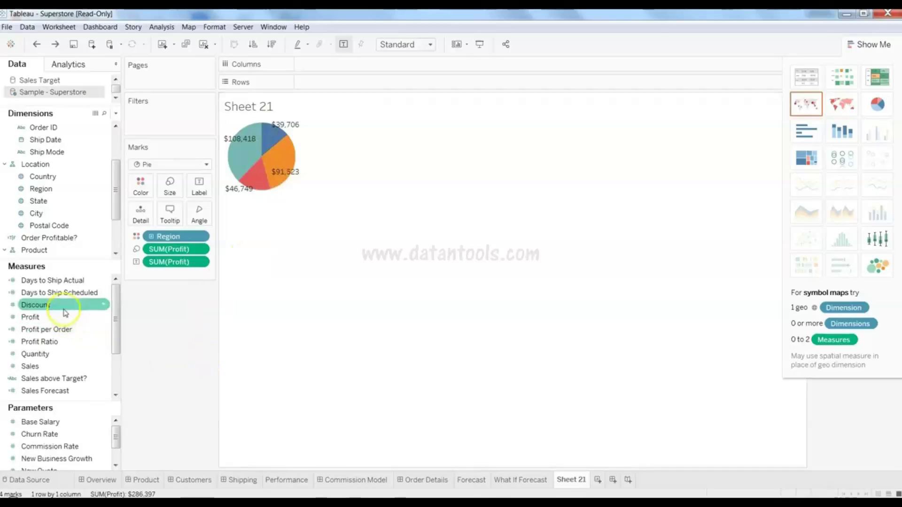
pyautogui.moveTo(65, 309)
pyautogui.mouseDown()
pyautogui.moveTo(106, 294)
pyautogui.moveTo(139, 314)
pyautogui.moveTo(74, 306)
pyautogui.mouseUp()
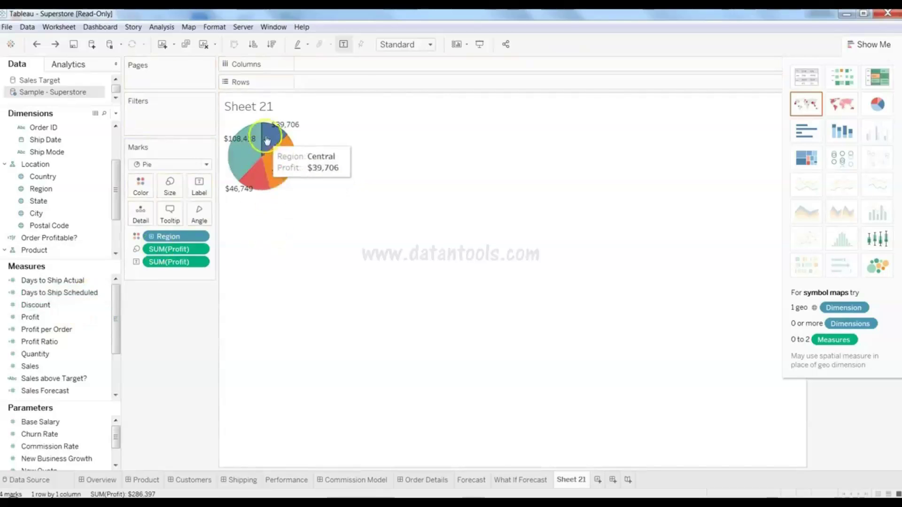
pyautogui.moveTo(243, 159)
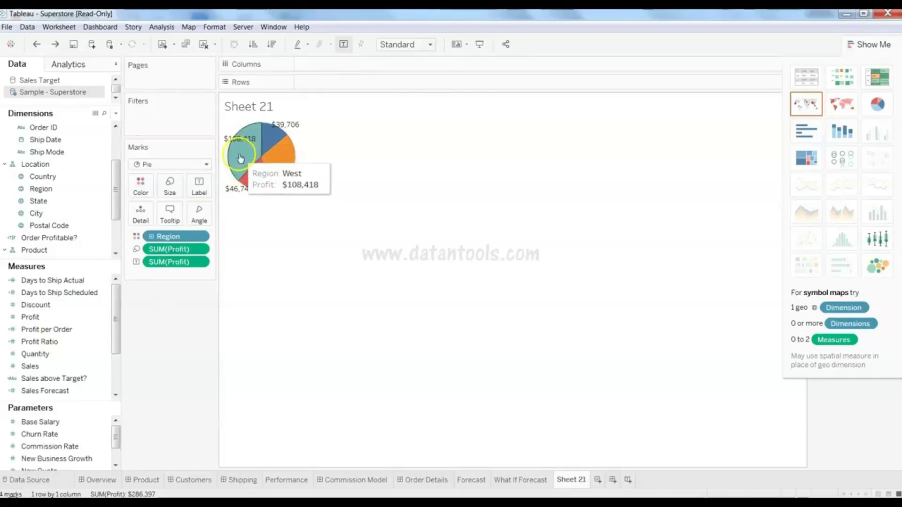
pyautogui.moveTo(282, 177)
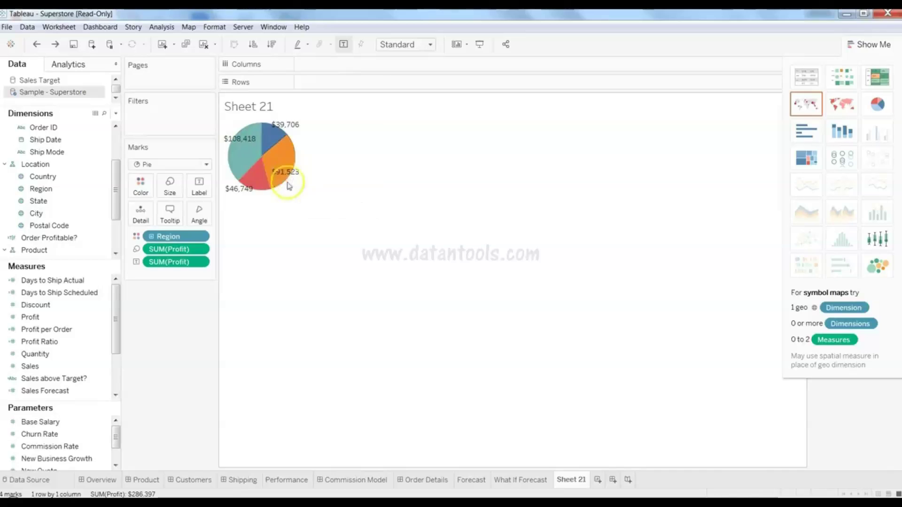
pyautogui.click(56, 307)
pyautogui.moveTo(57, 310); pyautogui.dragTo(199, 212)
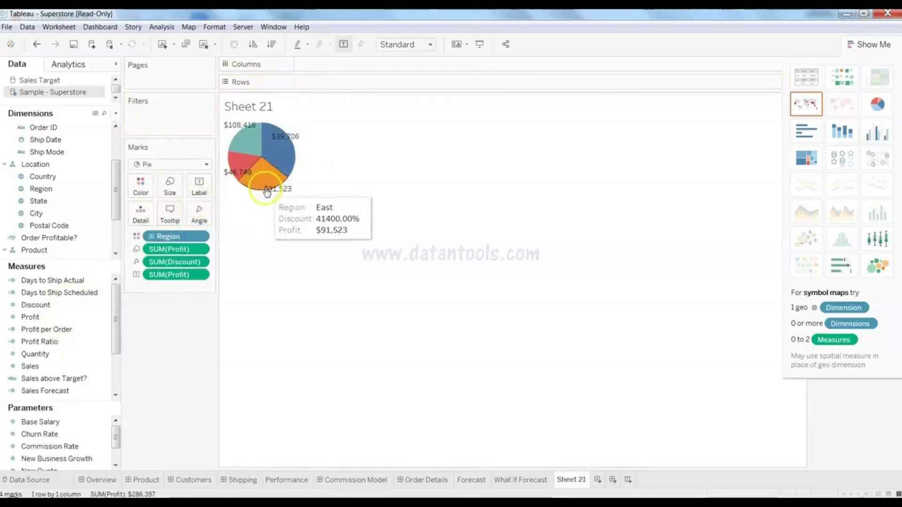
pyautogui.moveTo(269, 151)
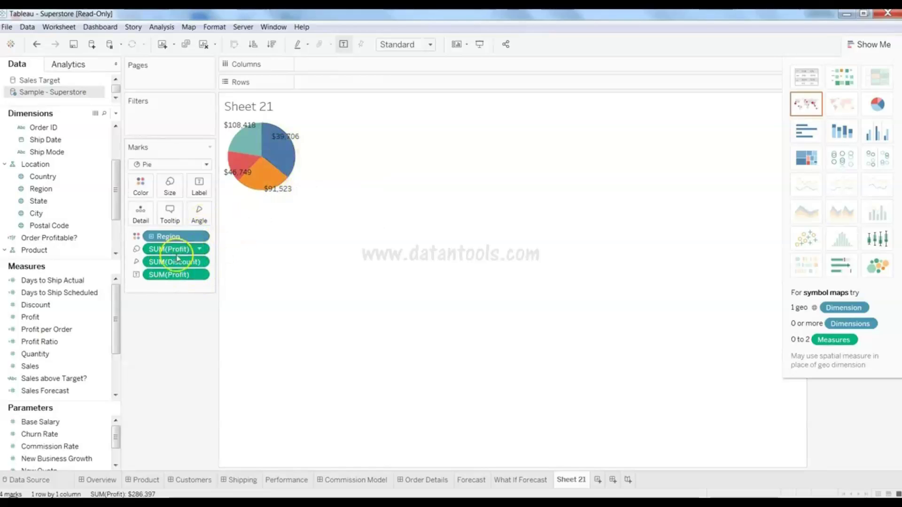
# - Remove Discount from the slice angle and assign it to the angle again to compare the slices
pyautogui.moveTo(177, 264); pyautogui.dragTo(51, 300)
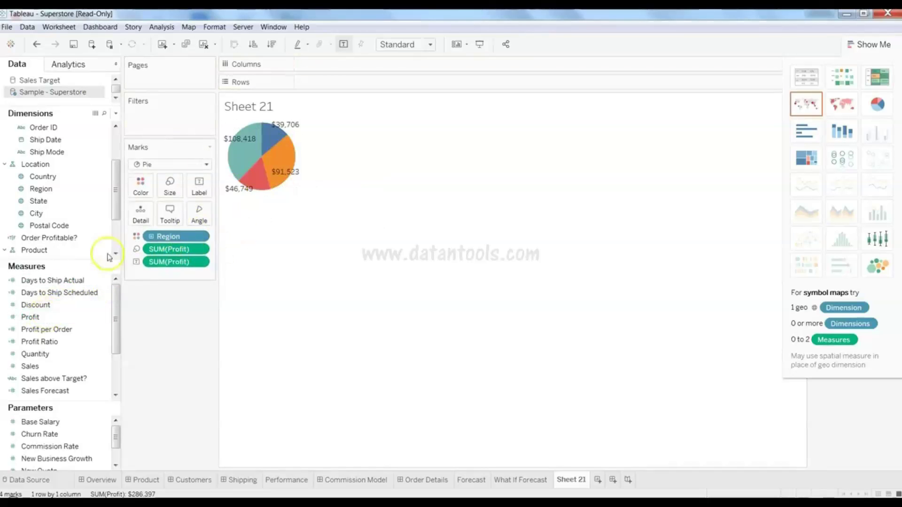
pyautogui.click(75, 306)
pyautogui.moveTo(76, 309); pyautogui.dragTo(202, 220)
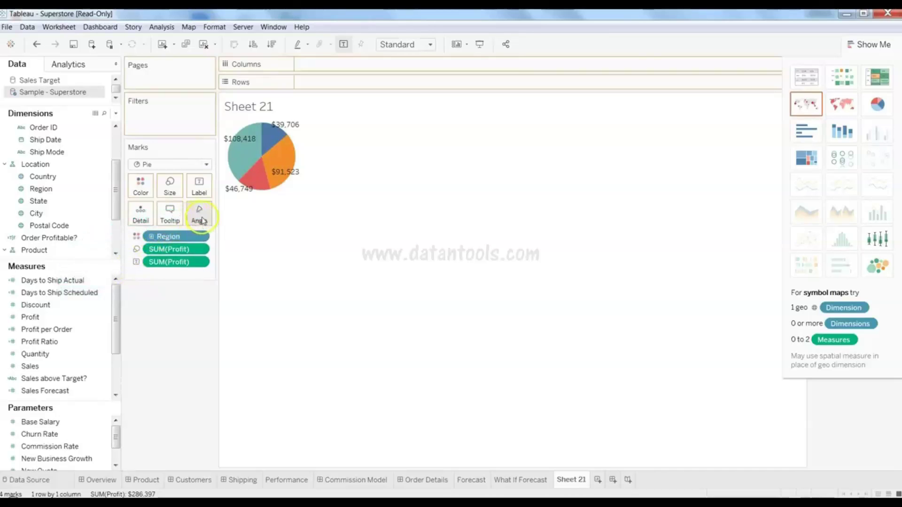
pyautogui.moveTo(282, 167)
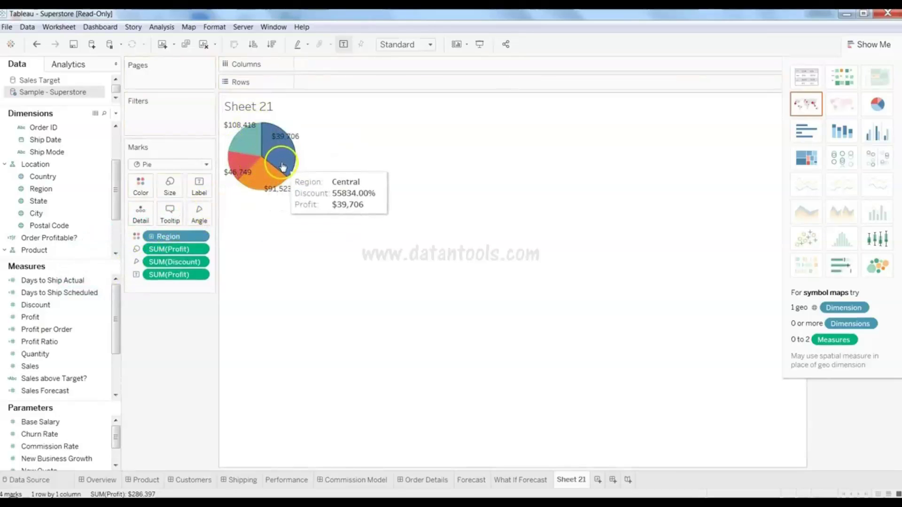